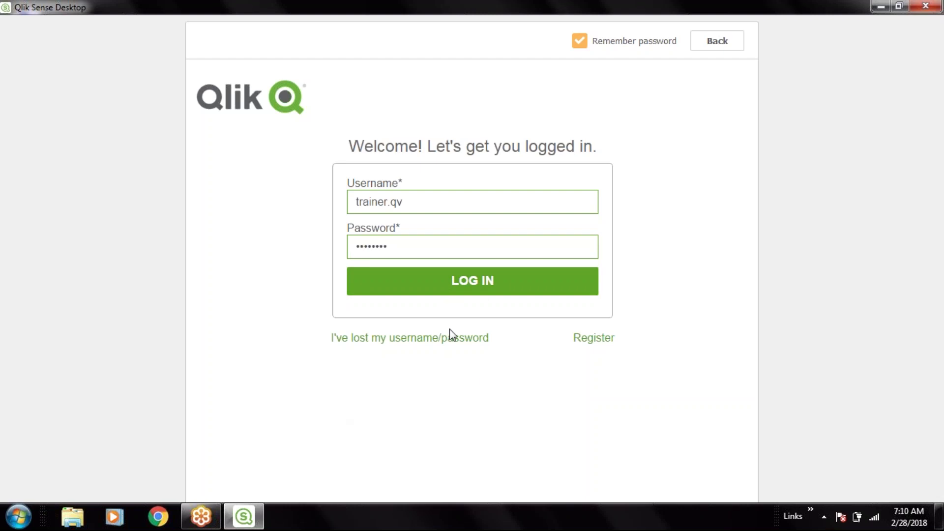
# Log in to Qlik Sense Desktop with the username and password already filled in.
pyautogui.click(476, 289)
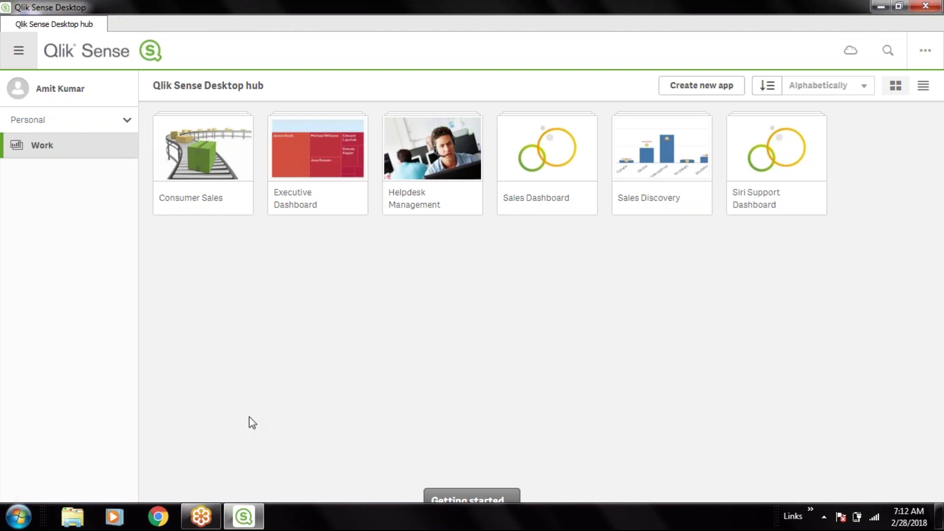
pyautogui.click(551, 151)
# Open the Qlik > Sense > Apps folder from the Windows Documents library in a maximized window.
pyautogui.click(19, 518)
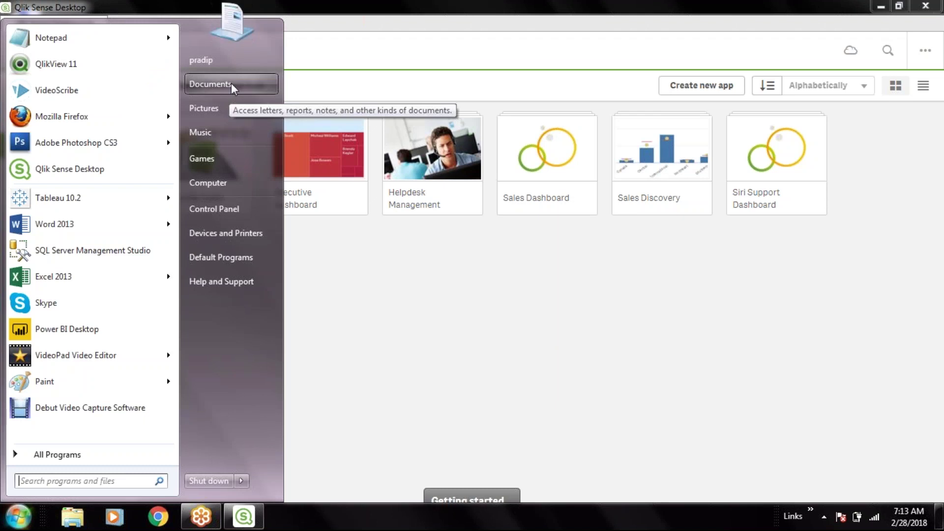
pyautogui.click(231, 83)
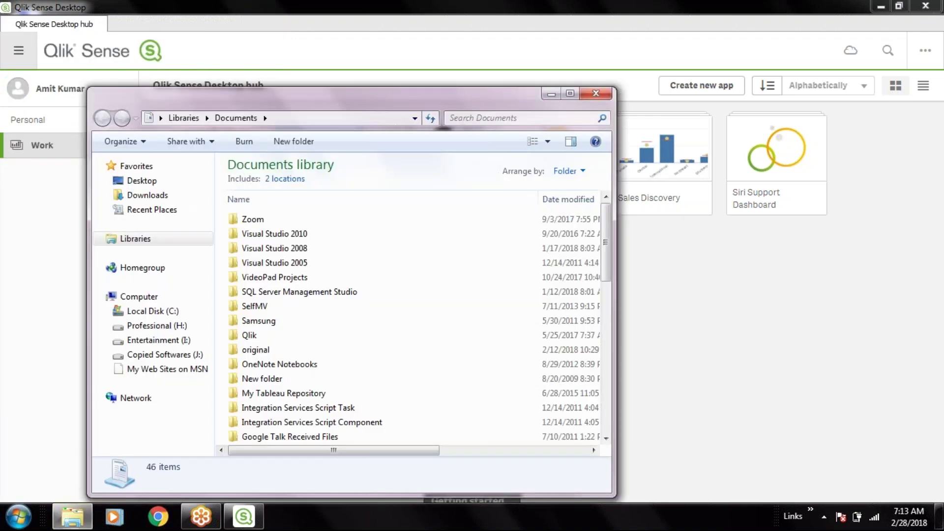
pyautogui.press('super+Up')
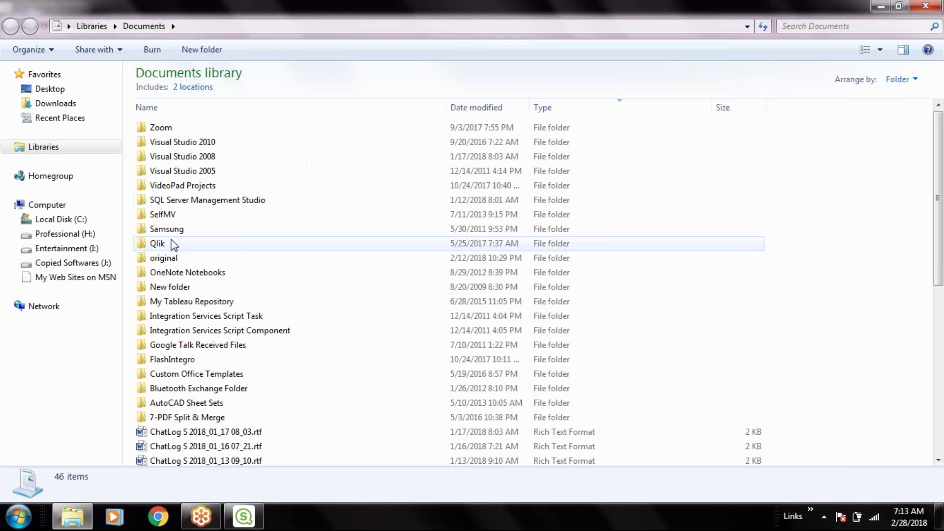
pyautogui.doubleClick(190, 251)
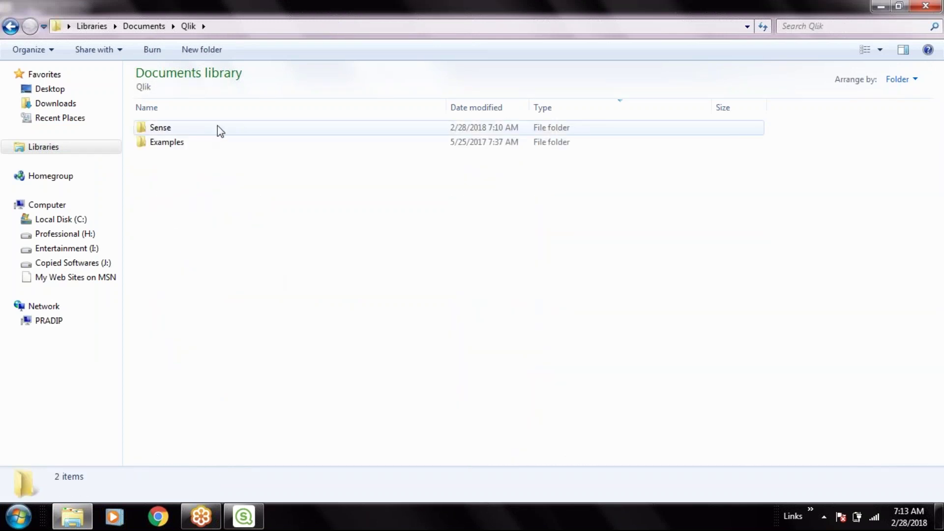
pyautogui.doubleClick(218, 126)
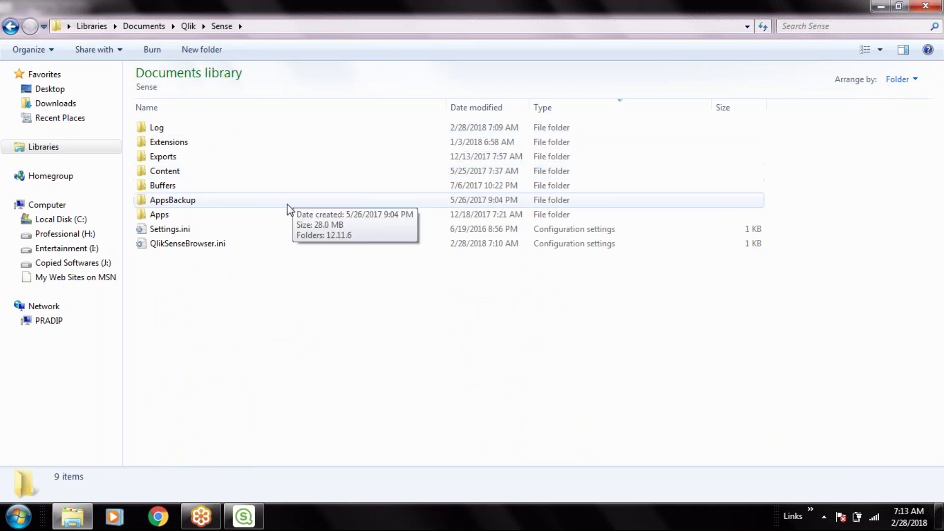
pyautogui.doubleClick(256, 218)
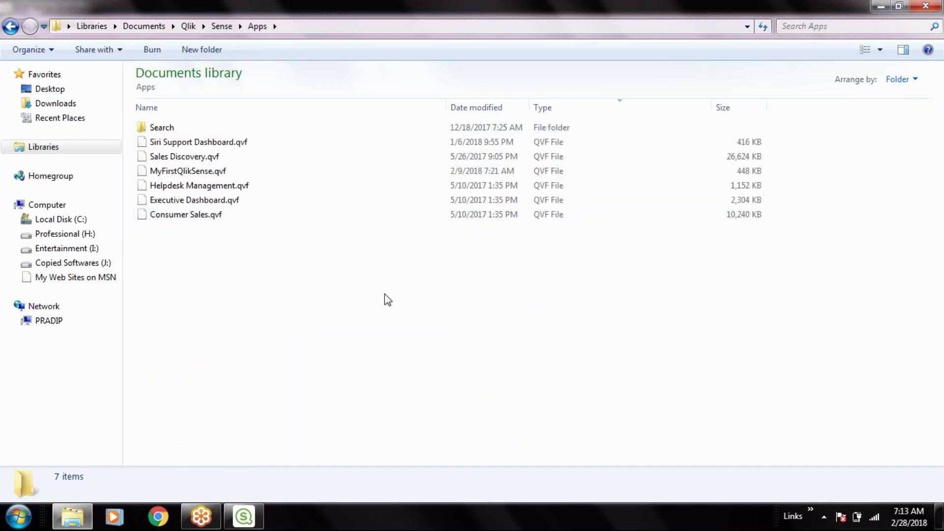
# Compare the QVF files in the Apps folder with the apps in the Qlik Sense Desktop hub.
pyautogui.moveTo(500, 301); pyautogui.dragTo(110, 134)
pyautogui.click(869, 341)
pyautogui.click(244, 516)
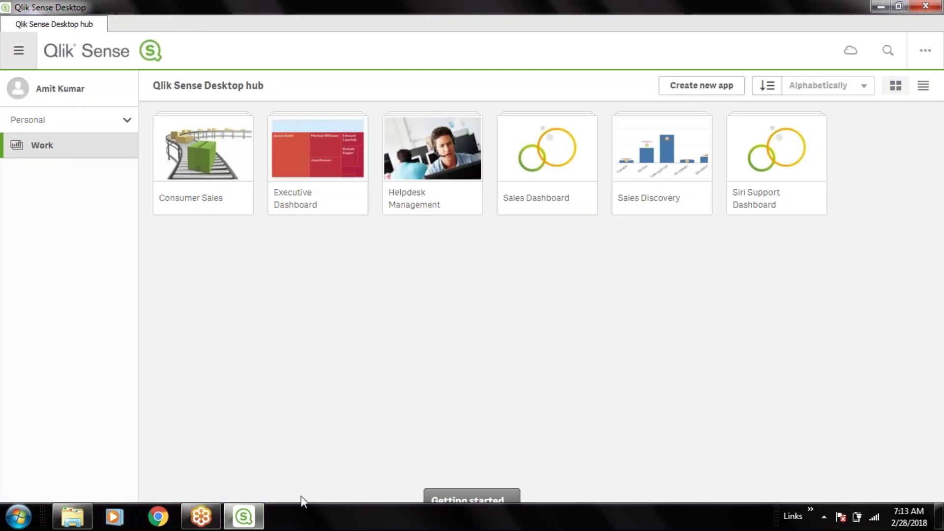
pyautogui.click(243, 516)
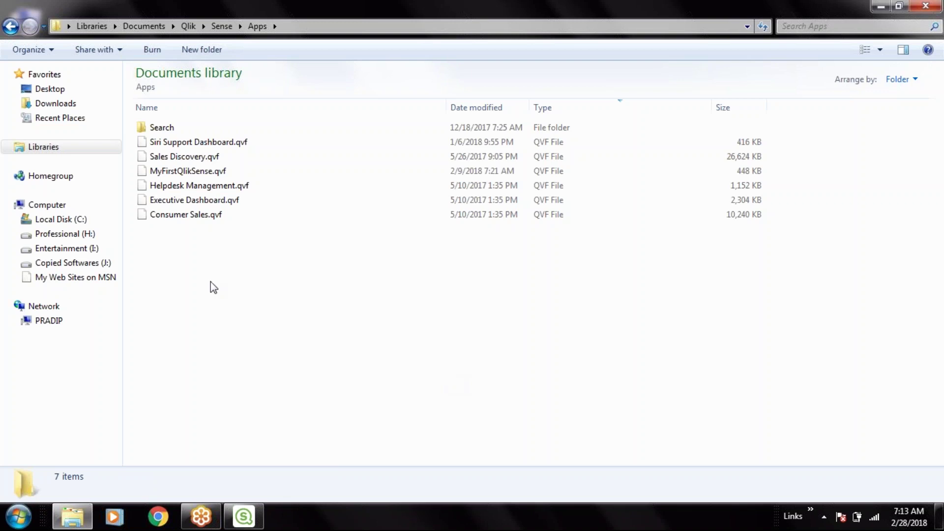
pyautogui.click(246, 521)
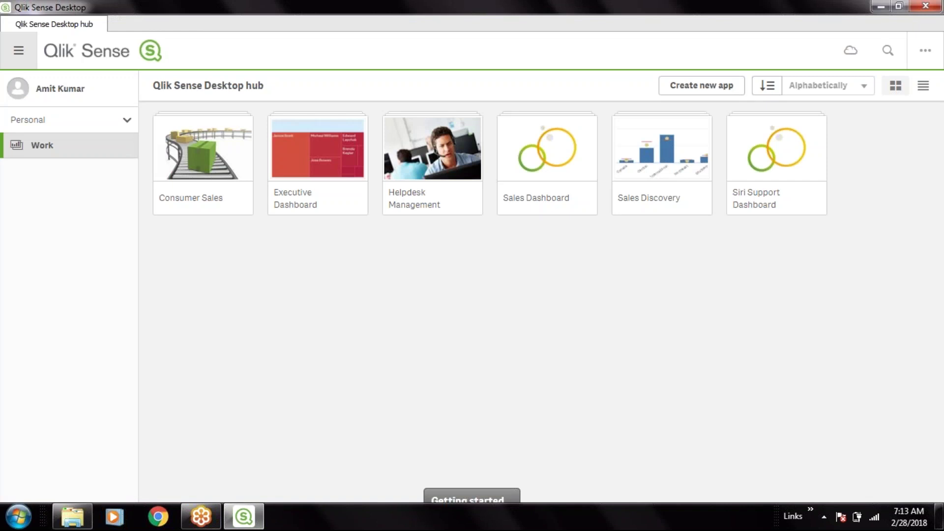
# Open the dialog for creating a new app and cancel it without entering a name.
pyautogui.click(695, 89)
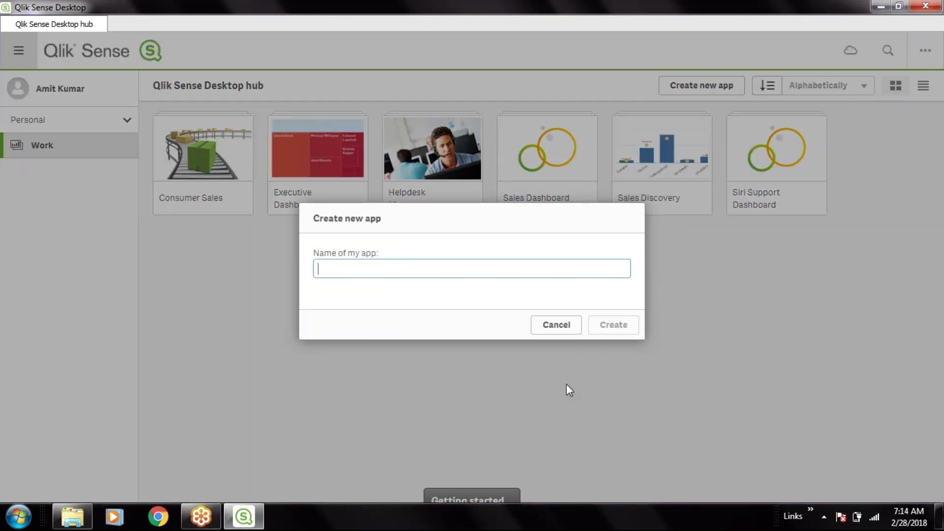
pyautogui.click(546, 327)
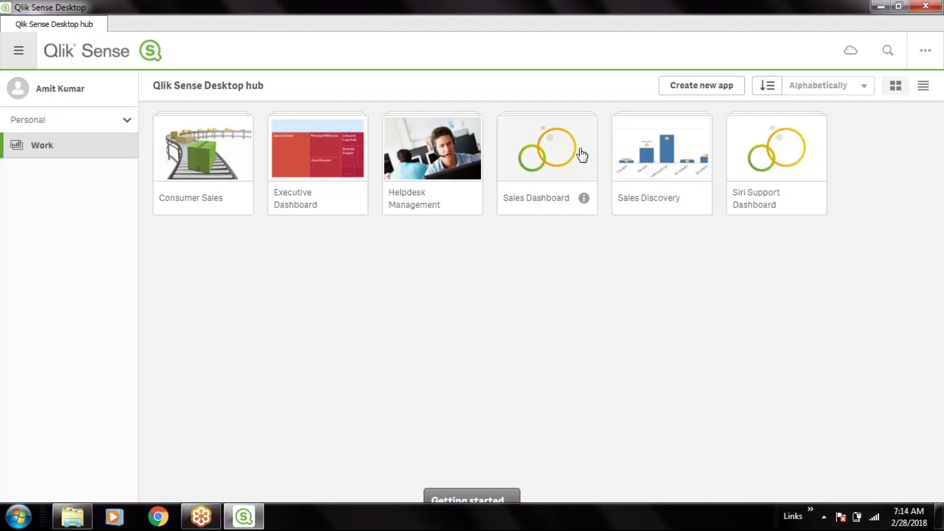
# Open the Siri Support Dashboard and Sales Dashboard apps from the hub, finishing on the Sales Dashboard overview.
pyautogui.click(786, 155)
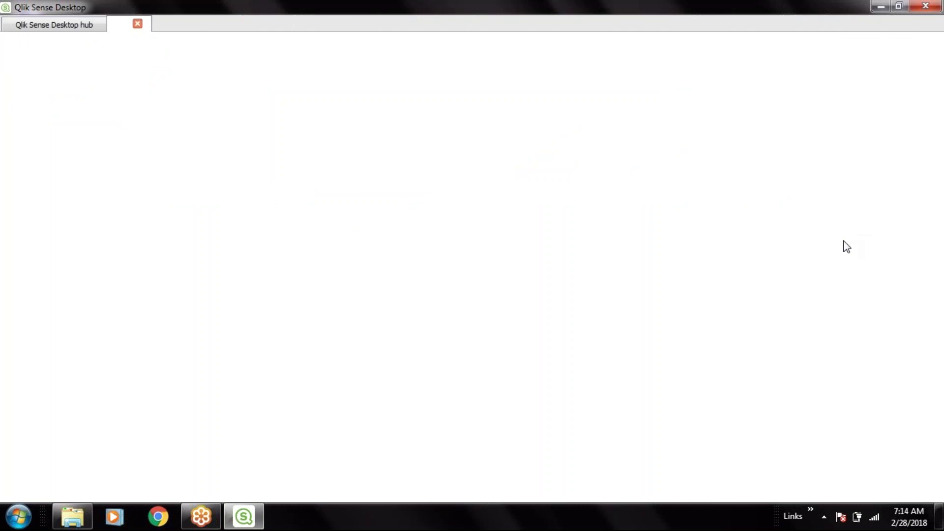
pyautogui.click(68, 25)
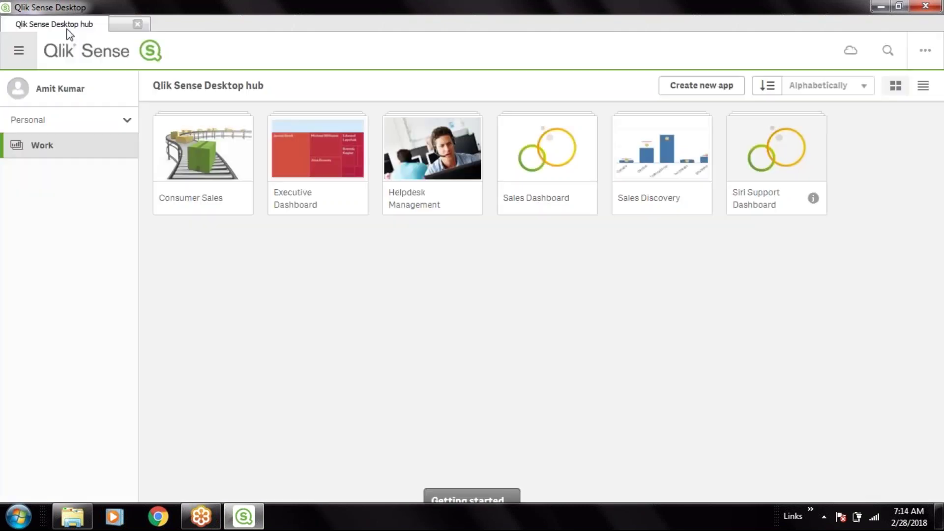
pyautogui.click(568, 159)
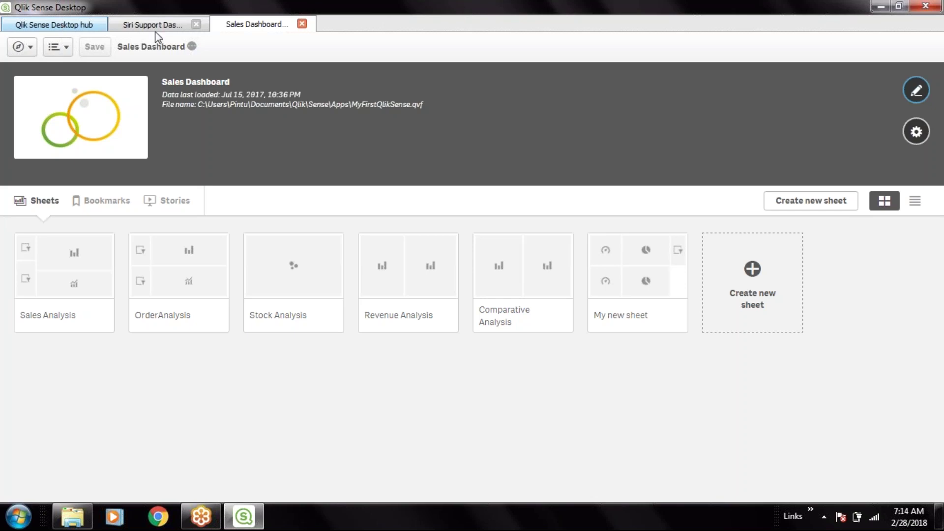
pyautogui.click(180, 28)
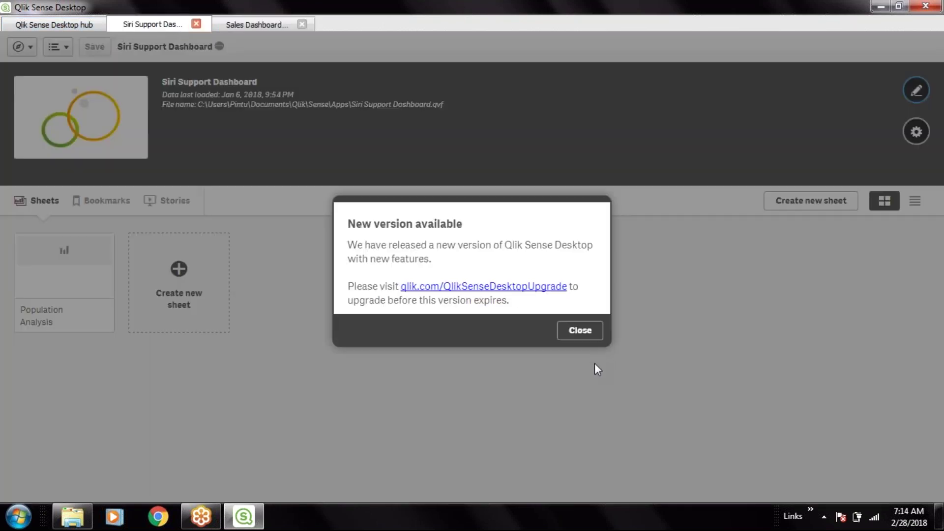
pyautogui.click(430, 347)
pyautogui.click(244, 27)
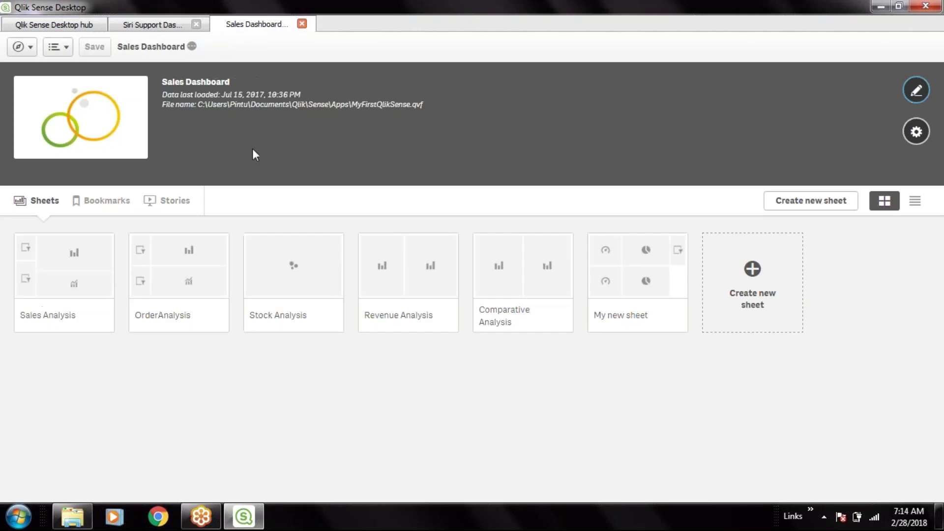
# View the Sales Analysis, OrderAnalysis and Stock Analysis sheets of the Sales Dashboard in turn.
pyautogui.click(74, 272)
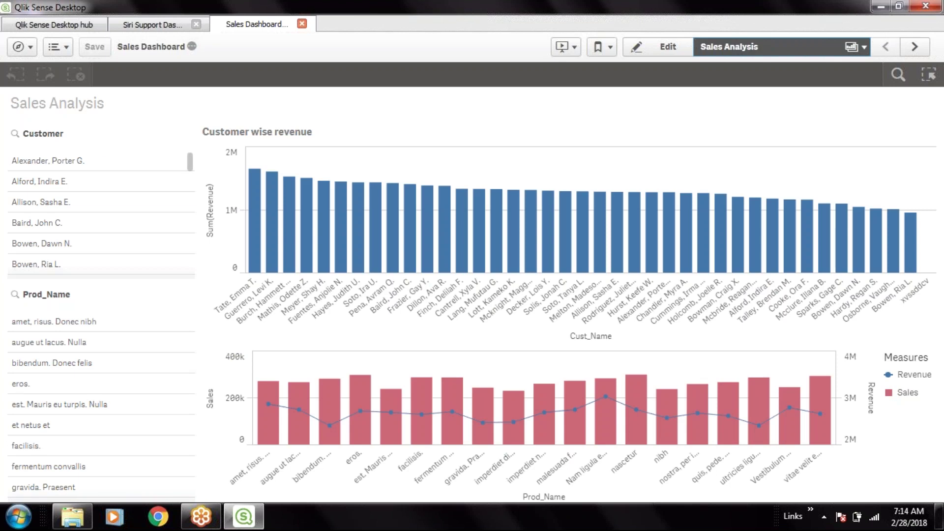
pyautogui.click(787, 47)
pyautogui.click(498, 167)
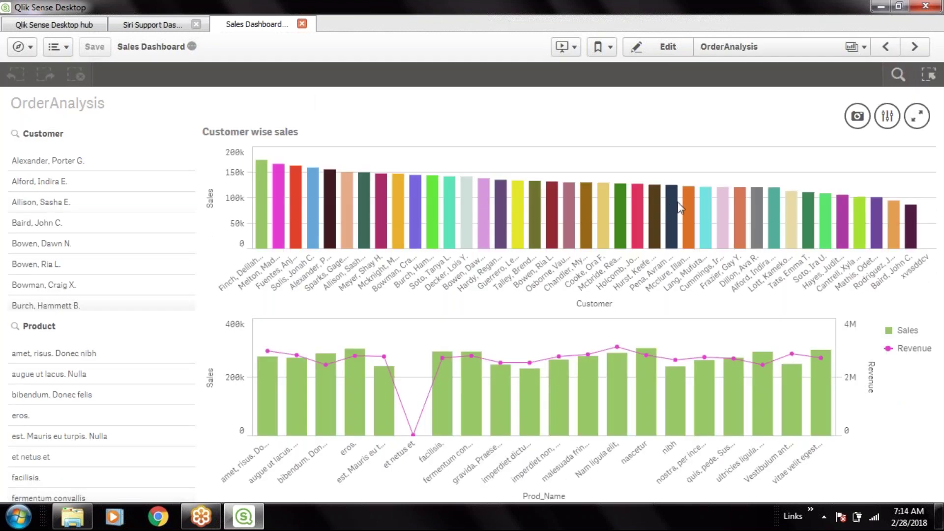
pyautogui.click(860, 55)
pyautogui.click(626, 184)
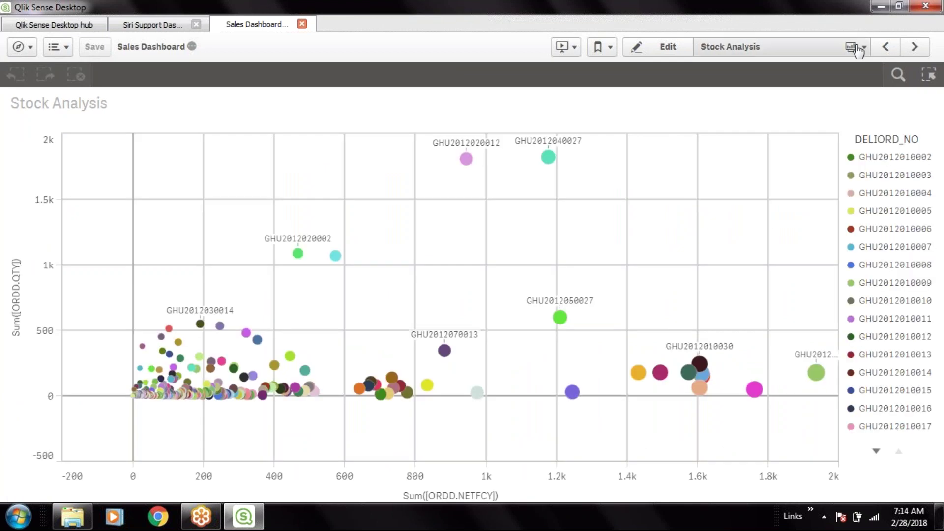
# Pan the Stock Analysis scatter chart slightly and view its context menu options without choosing any.
pyautogui.moveTo(146, 320); pyautogui.dragTo(153, 295)
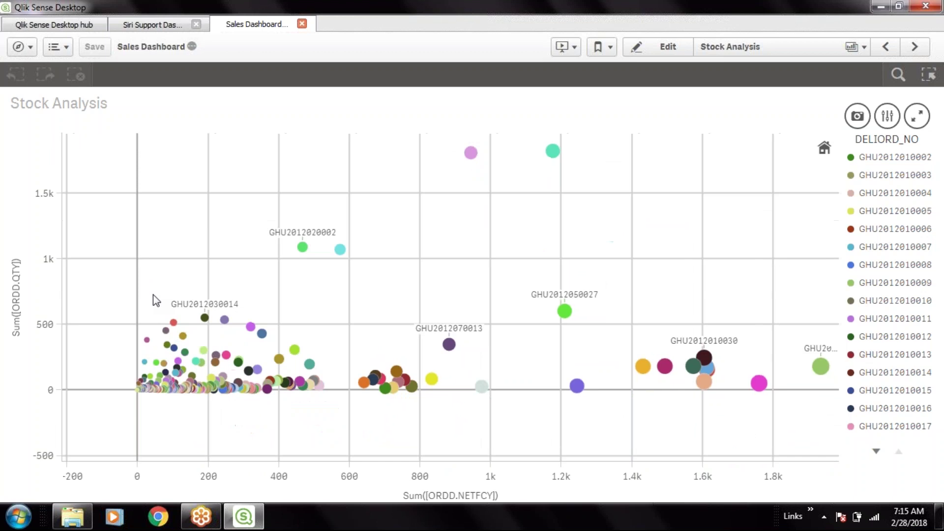
pyautogui.rightClick(483, 284)
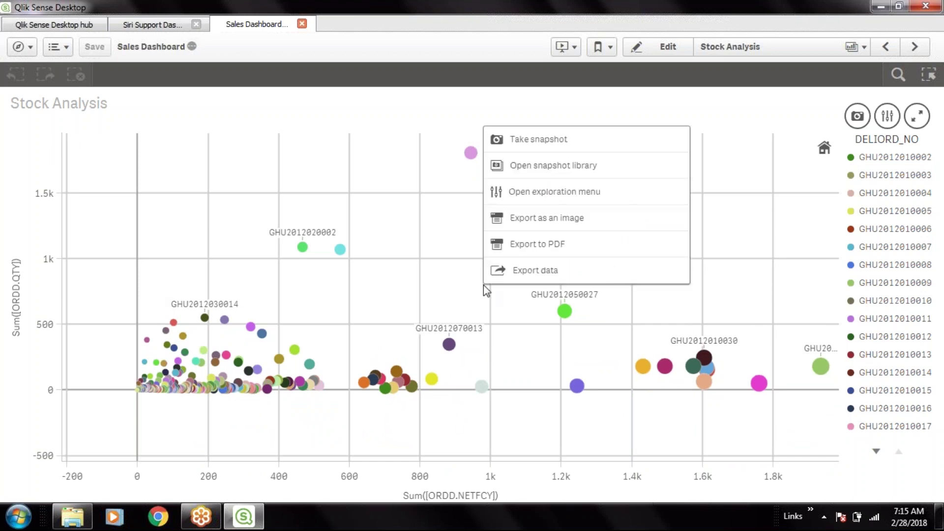
pyautogui.click(444, 278)
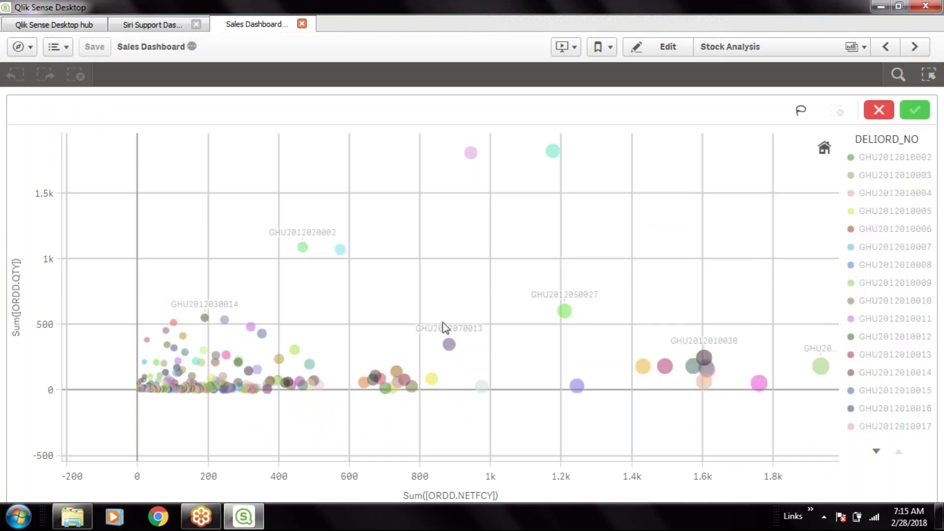
pyautogui.click(873, 122)
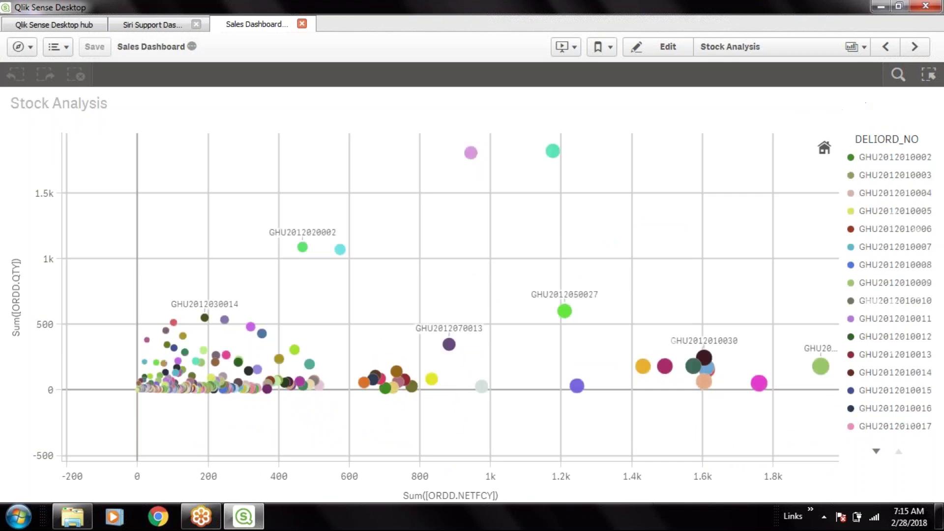
# Lasso-select a small cluster of low-value bubbles near the origin of the Stock Analysis scatter chart and confirm the selection.
pyautogui.click(391, 306)
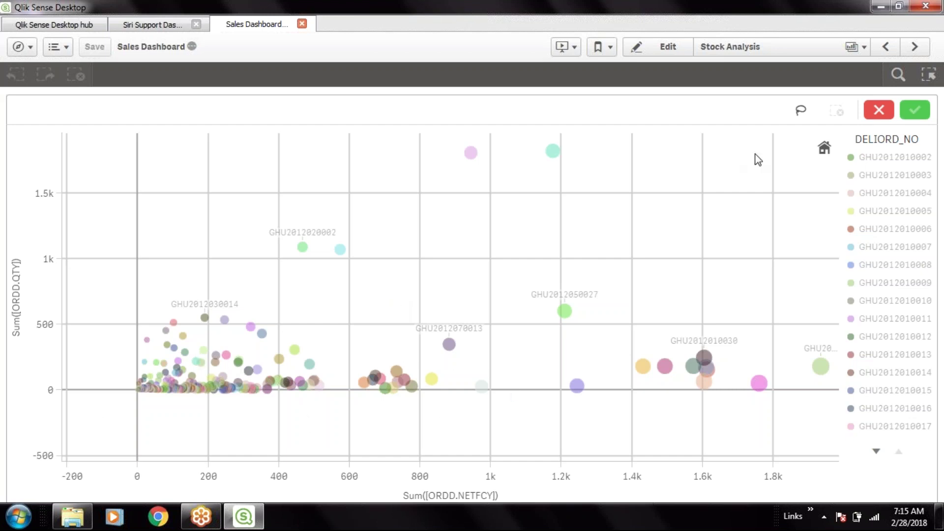
pyautogui.click(801, 113)
pyautogui.moveTo(196, 369)
pyautogui.mouseDown()
pyautogui.moveTo(169, 384)
pyautogui.moveTo(179, 393)
pyautogui.moveTo(194, 386)
pyautogui.moveTo(185, 370)
pyautogui.mouseUp()
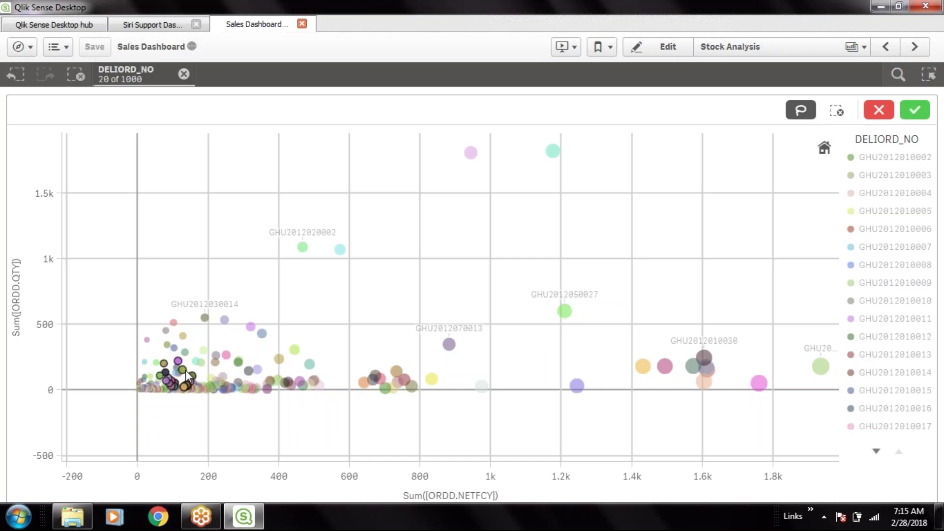
pyautogui.click(915, 110)
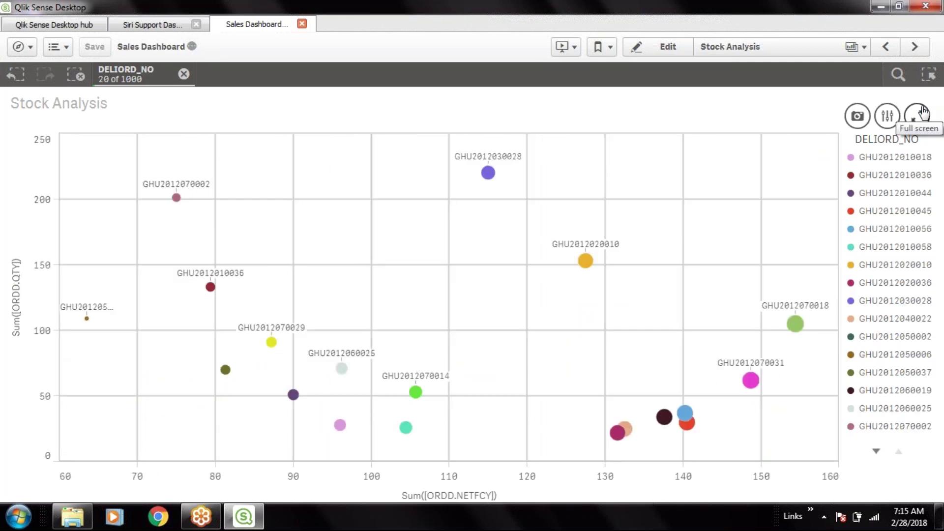
pyautogui.click(680, 237)
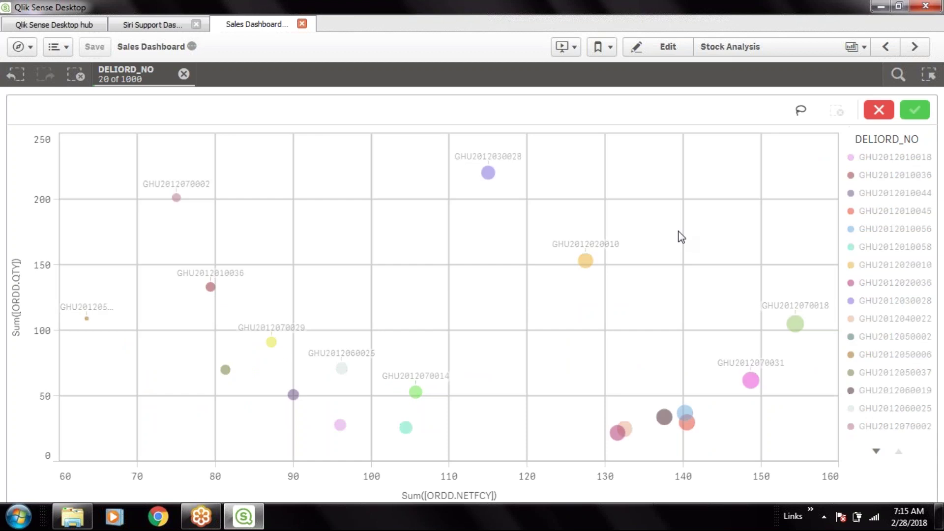
pyautogui.click(879, 110)
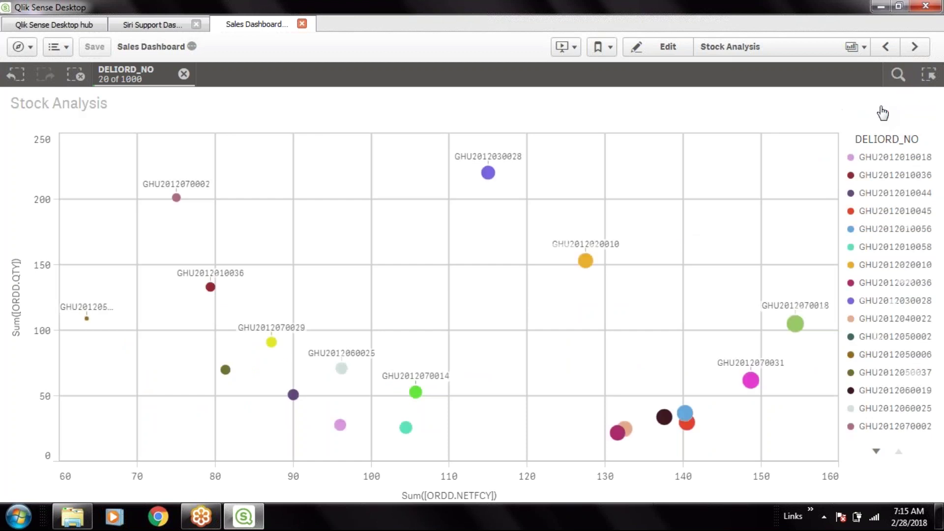
pyautogui.click(688, 209)
# Switch to the Revenue Analysis sheet and view the November and December bars of the Month and Weekdays wise Revenue chart.
pyautogui.click(855, 46)
pyautogui.click(728, 176)
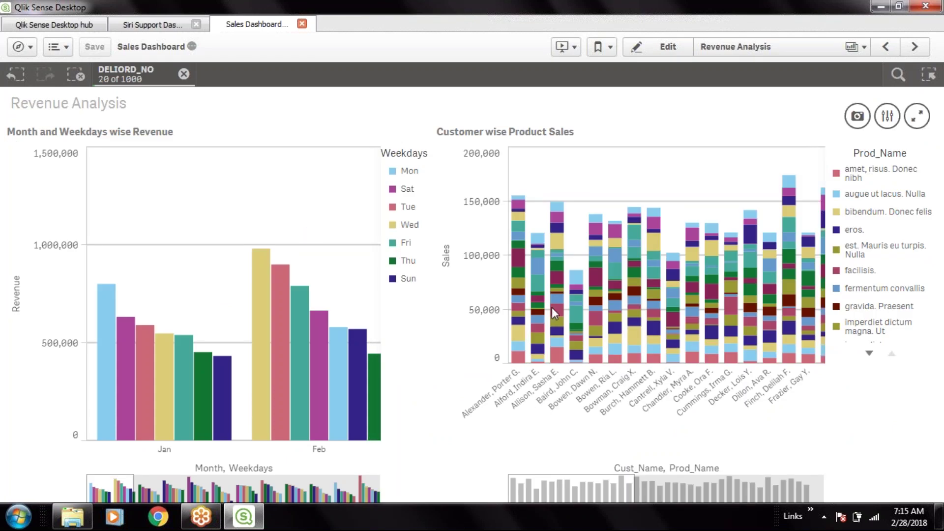
pyautogui.scroll(-3, 144, 406)
pyautogui.scroll(-6, 143, 406)
pyautogui.scroll(-6, 144, 406)
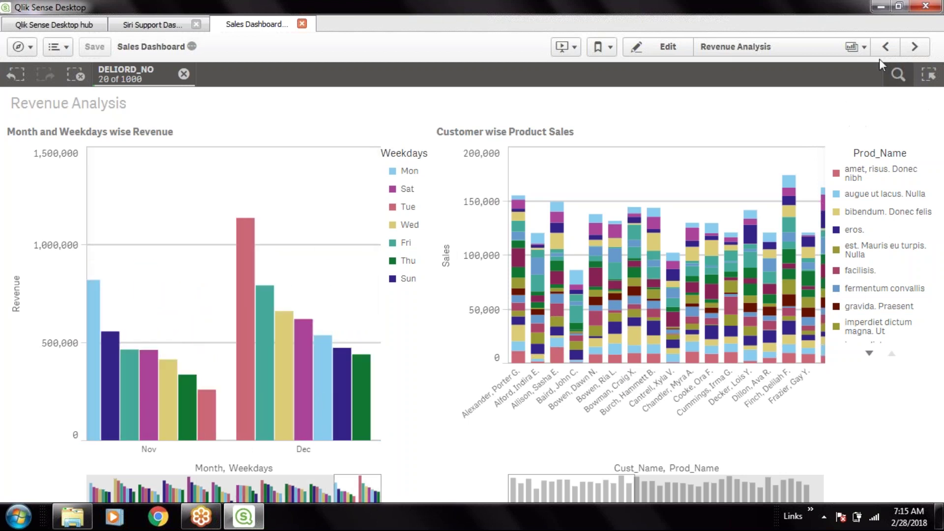
# Switch to the Comparative Analysis sheet and change the Revenue by Time chart's dimension to Quarter.
pyautogui.click(860, 49)
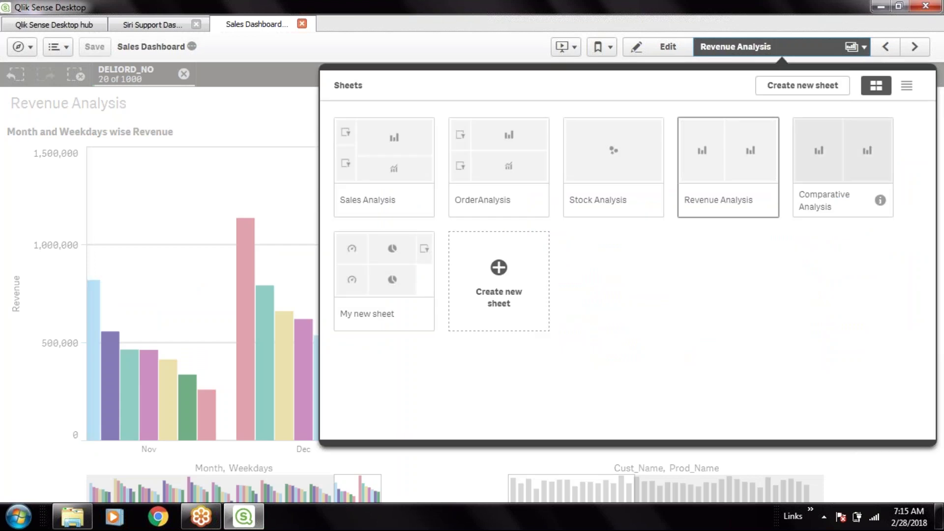
pyautogui.click(797, 172)
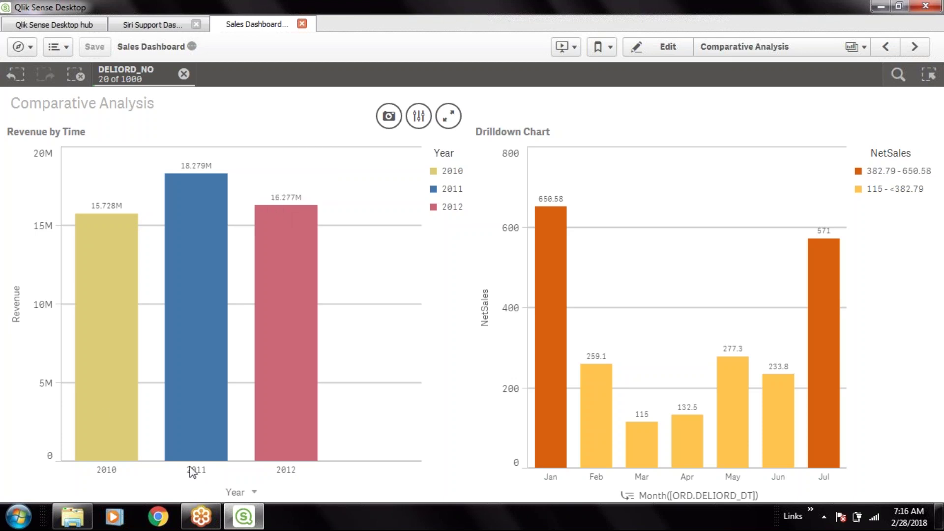
pyautogui.click(254, 493)
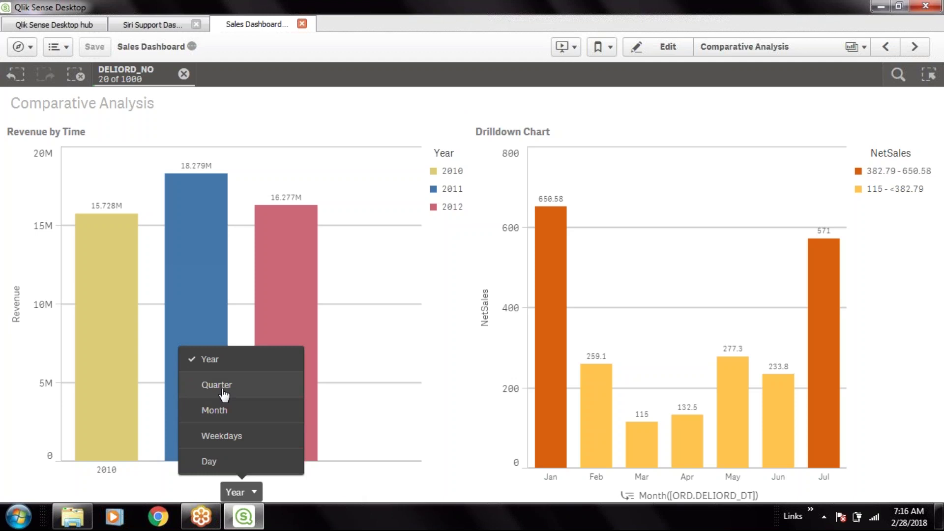
pyautogui.click(191, 386)
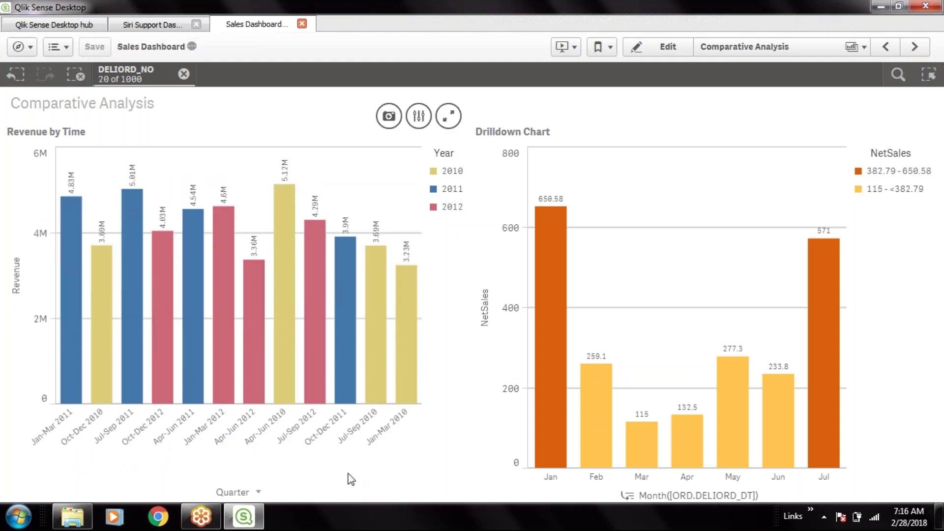
# Switch the Revenue by Time chart's dimension through Month, Weekdays and Day, ending on Year.
pyautogui.click(261, 495)
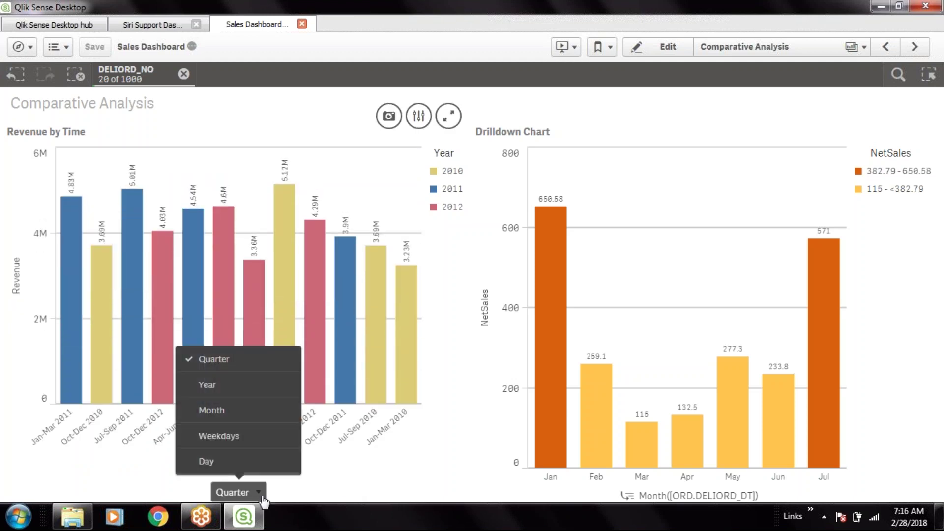
pyautogui.click(218, 414)
pyautogui.click(275, 492)
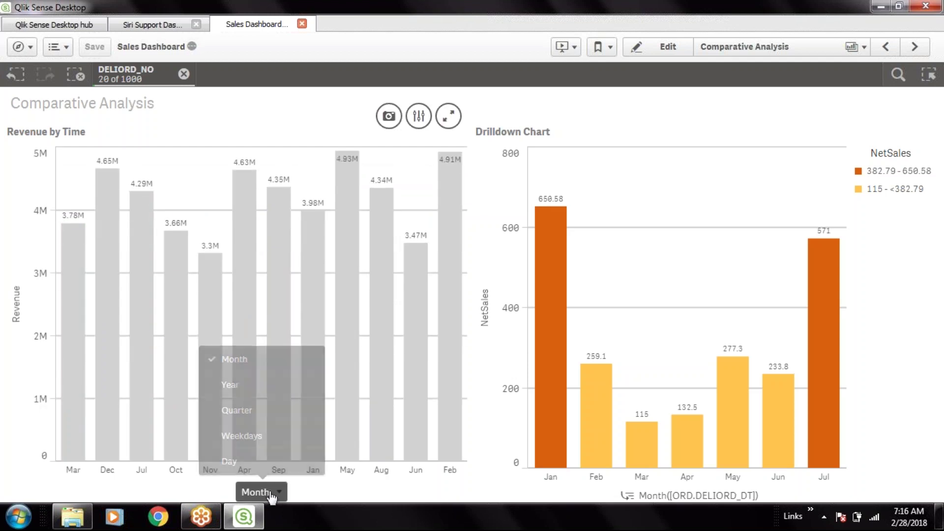
pyautogui.click(221, 427)
pyautogui.click(279, 493)
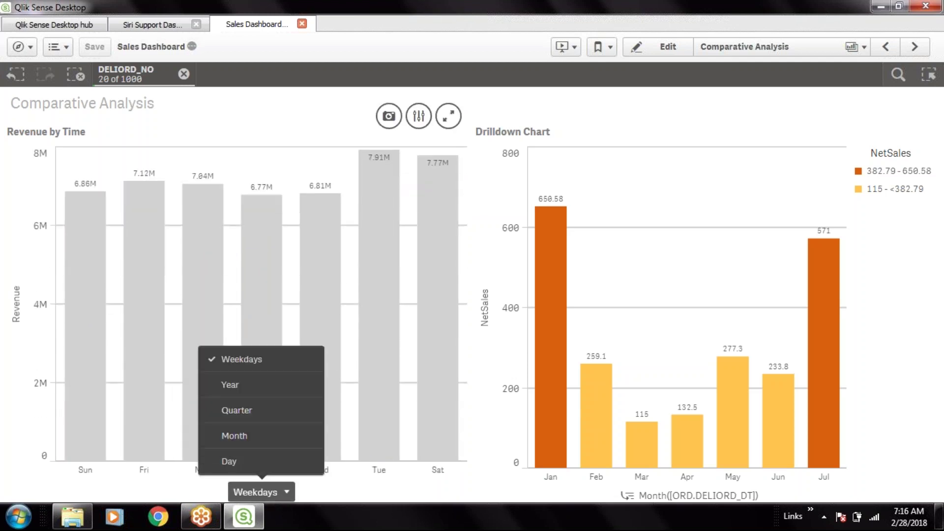
pyautogui.click(257, 462)
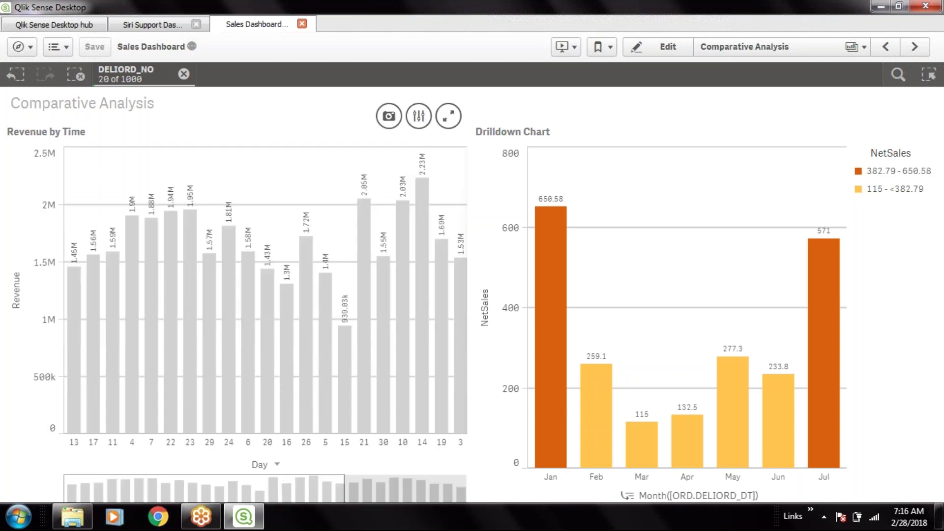
pyautogui.click(268, 465)
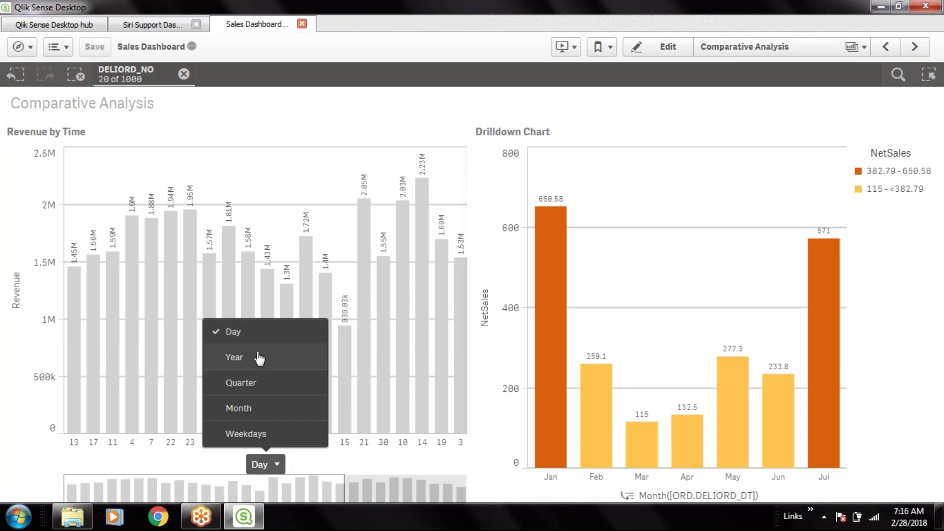
pyautogui.click(259, 357)
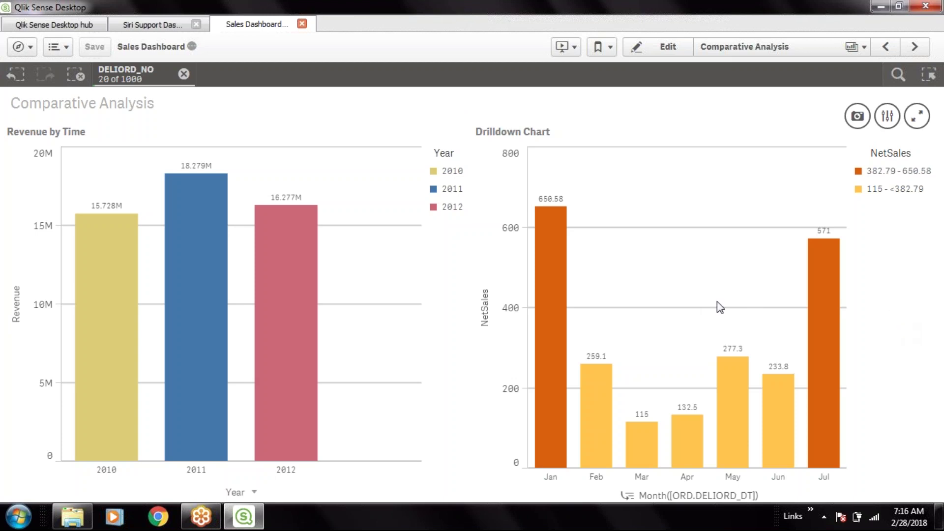
# Select the 2012 bar in the Revenue by Time chart, deselect it and leave selection mode.
pyautogui.click(288, 336)
pyautogui.moveTo(287, 337)
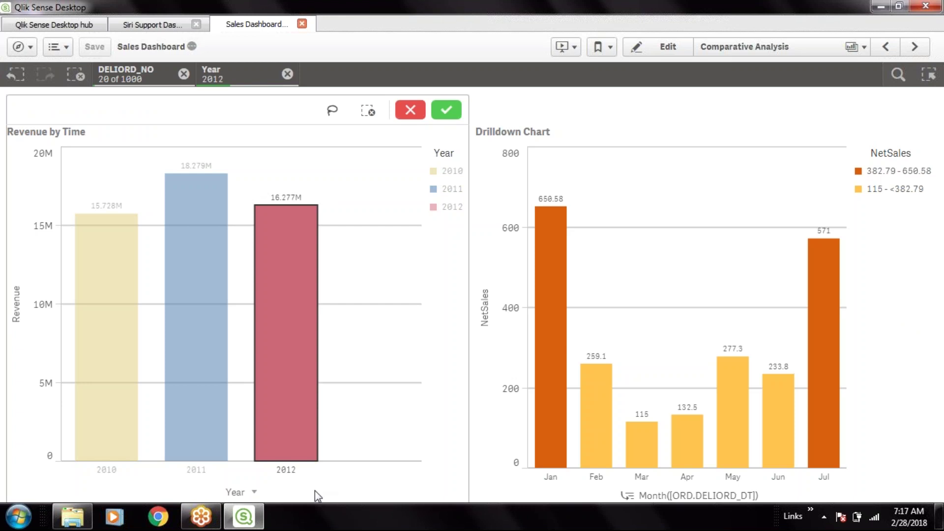
pyautogui.click(285, 399)
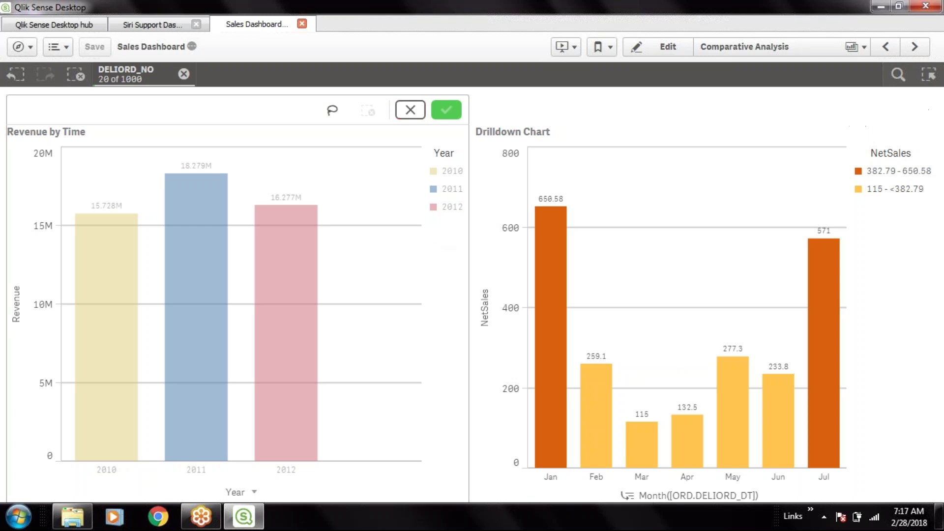
pyautogui.click(410, 109)
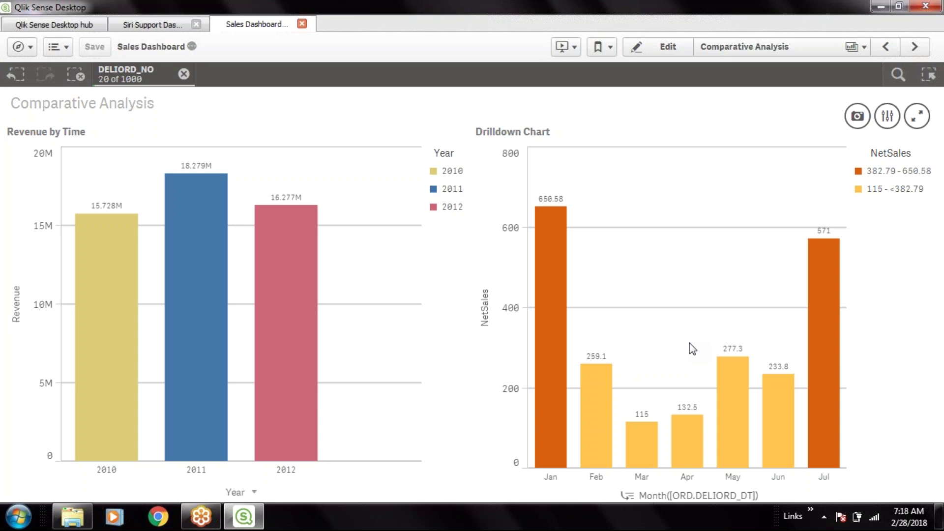
# Drill down into the Jan bar of the Drilldown Chart with a confirmed selection and return to the month level.
pyautogui.click(549, 327)
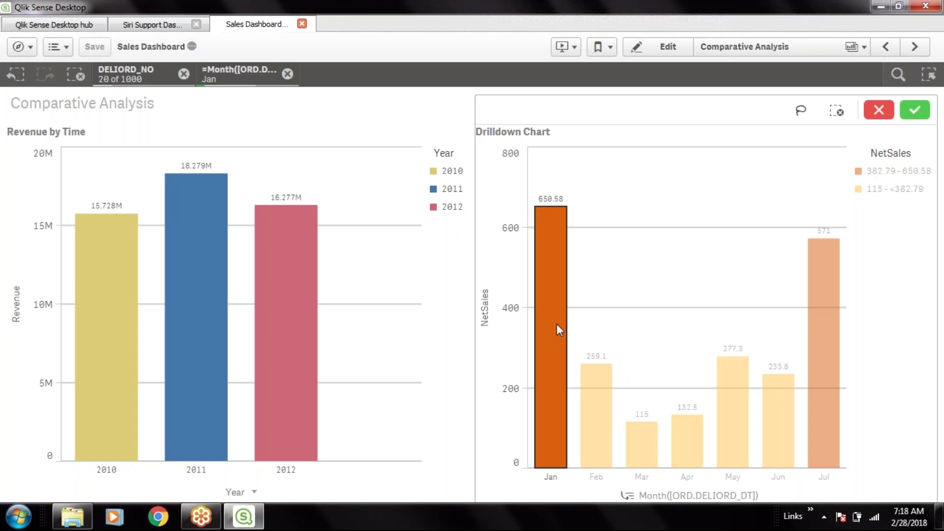
pyautogui.click(547, 316)
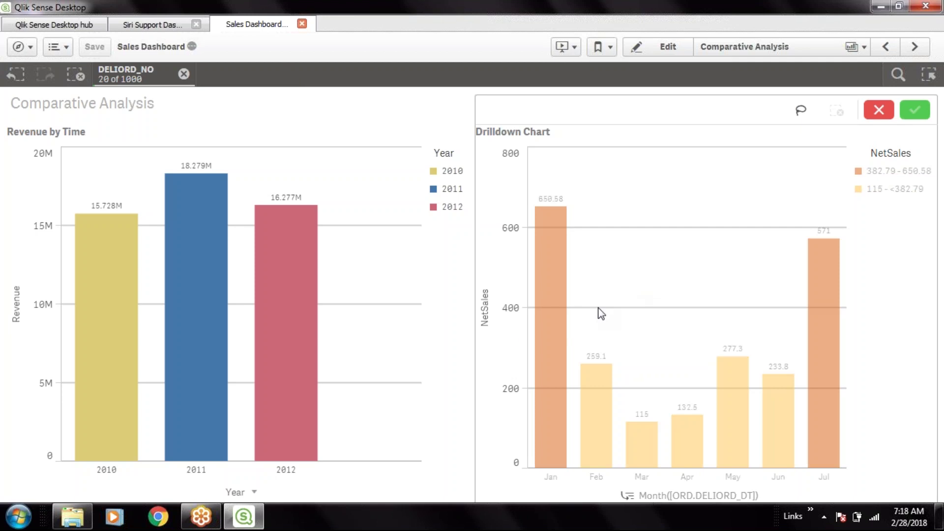
pyautogui.click(559, 300)
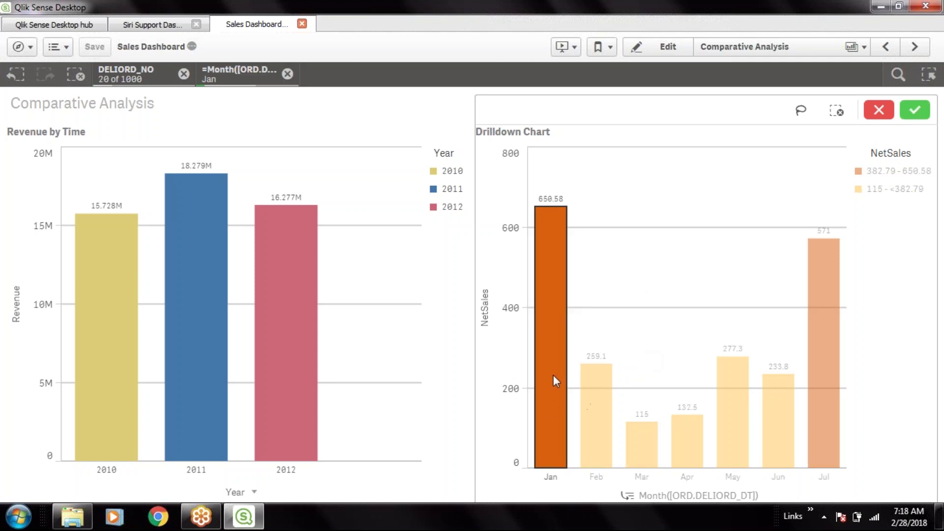
pyautogui.moveTo(554, 371)
pyautogui.click(915, 111)
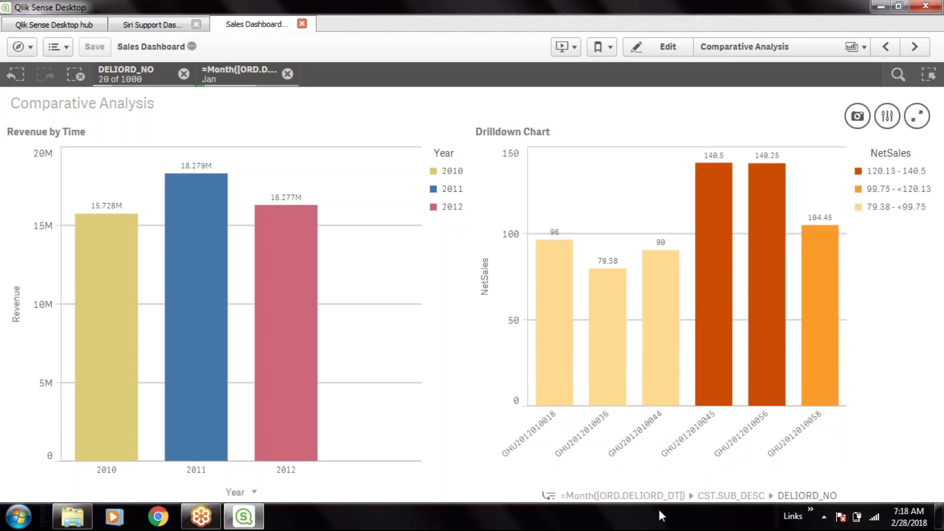
pyautogui.click(640, 496)
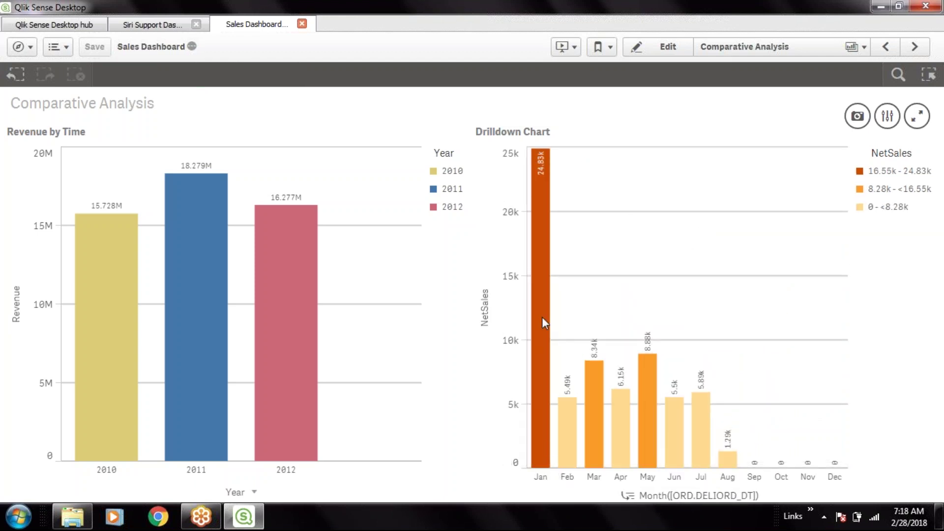
# Repeat the January drill-down on the unfiltered Drilldown Chart and go back up to its month level.
pyautogui.click(541, 296)
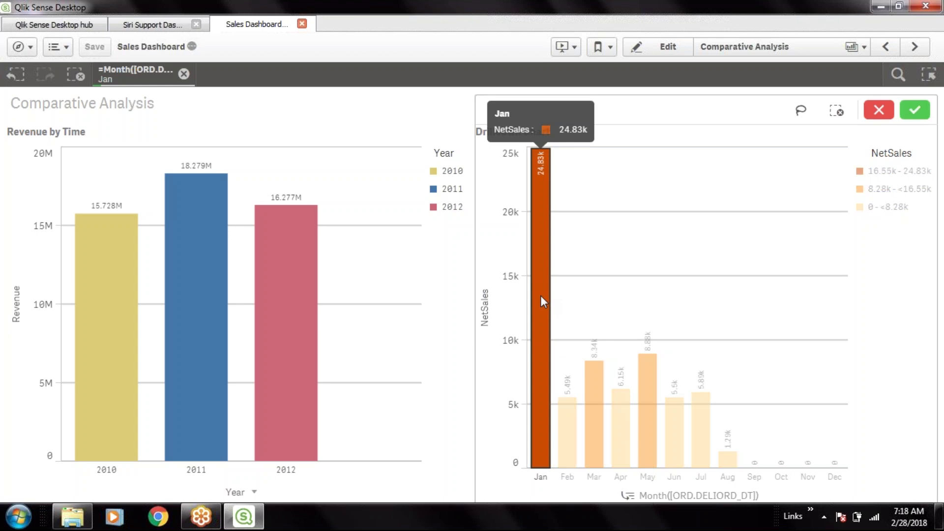
pyautogui.click(914, 110)
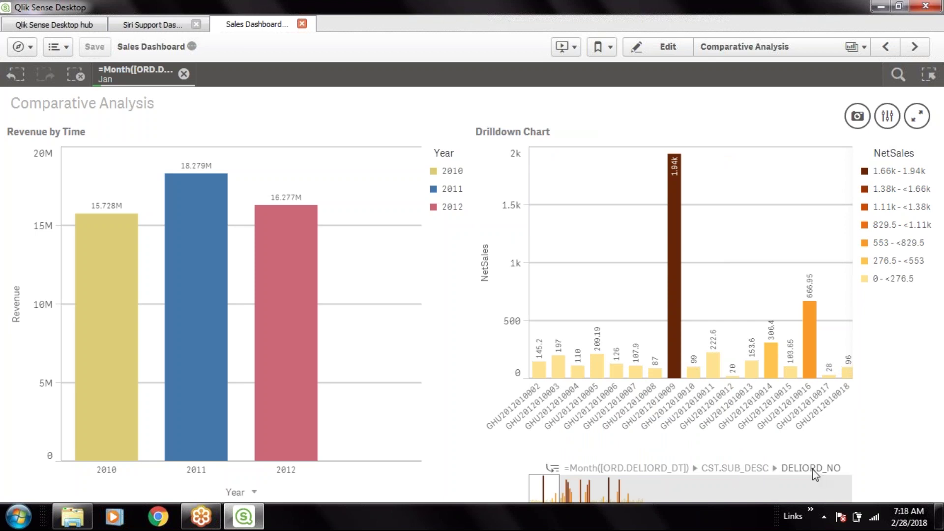
pyautogui.click(612, 471)
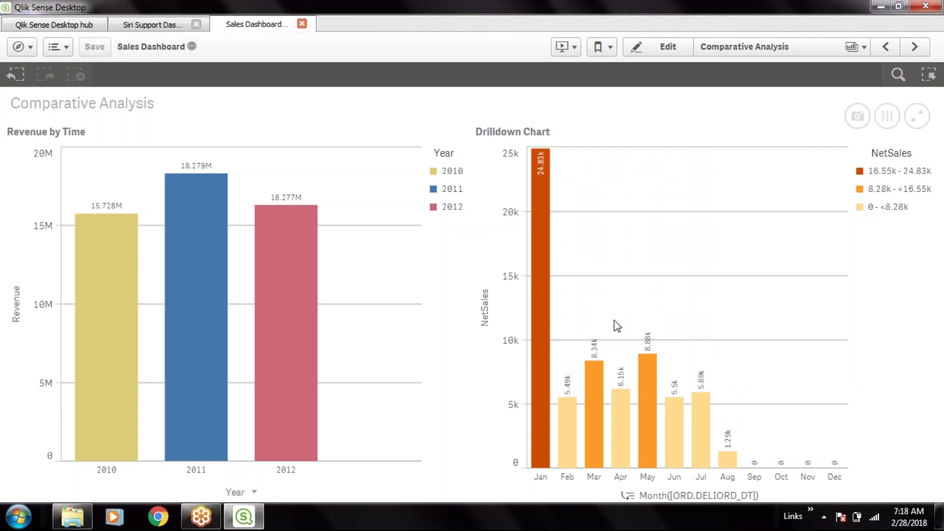
# Select the Mar bar in the Drilldown Chart, view its context menu options and deselect the bar.
pyautogui.click(590, 399)
pyautogui.rightClick(591, 403)
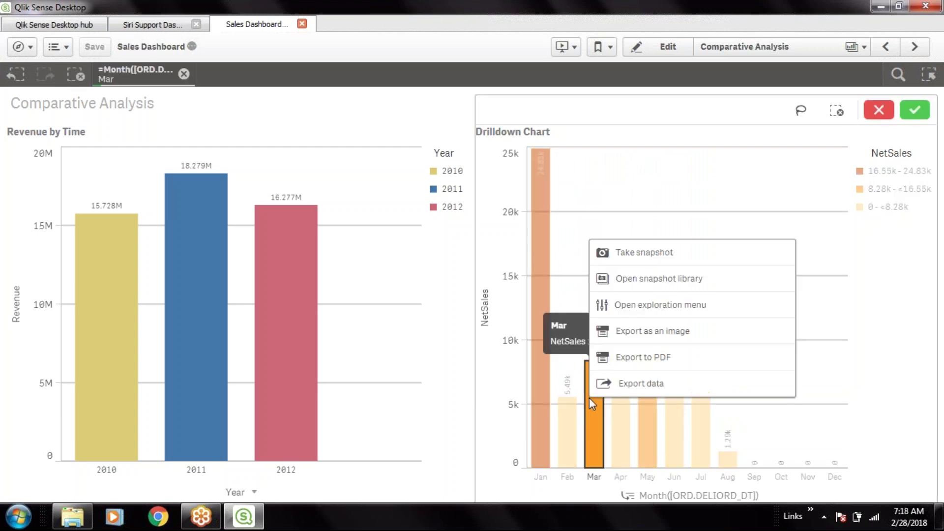
pyautogui.click(591, 422)
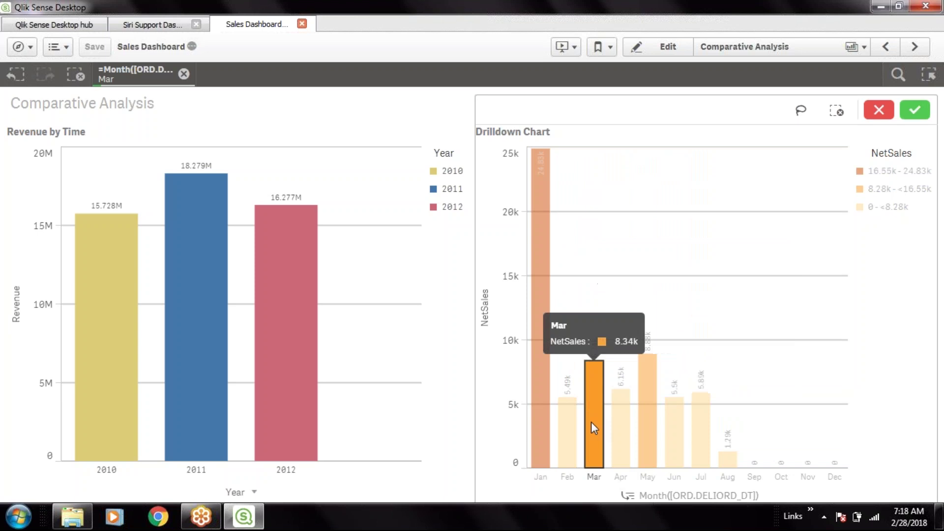
pyautogui.click(591, 422)
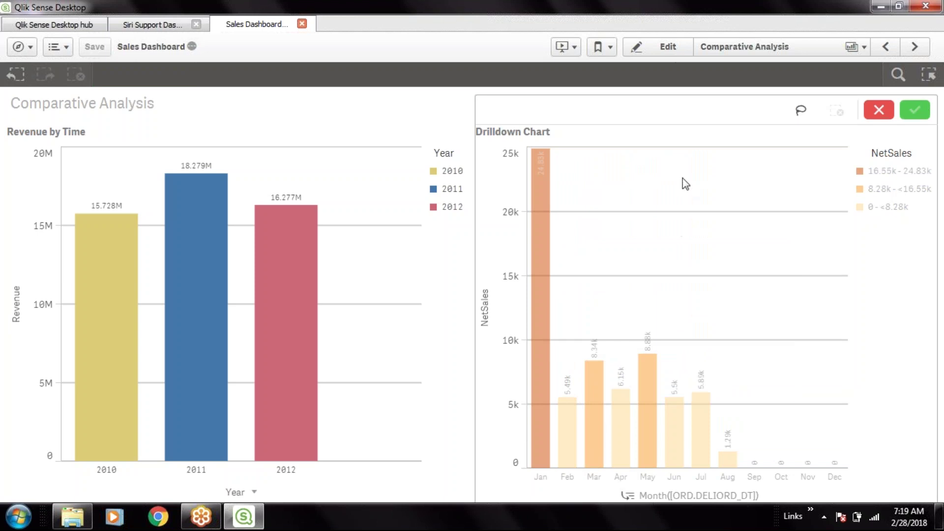
# Switch to My new sheet and try selecting the Jul and Sep slices of the Month wise Revenue pie chart, deselecting each.
pyautogui.click(863, 49)
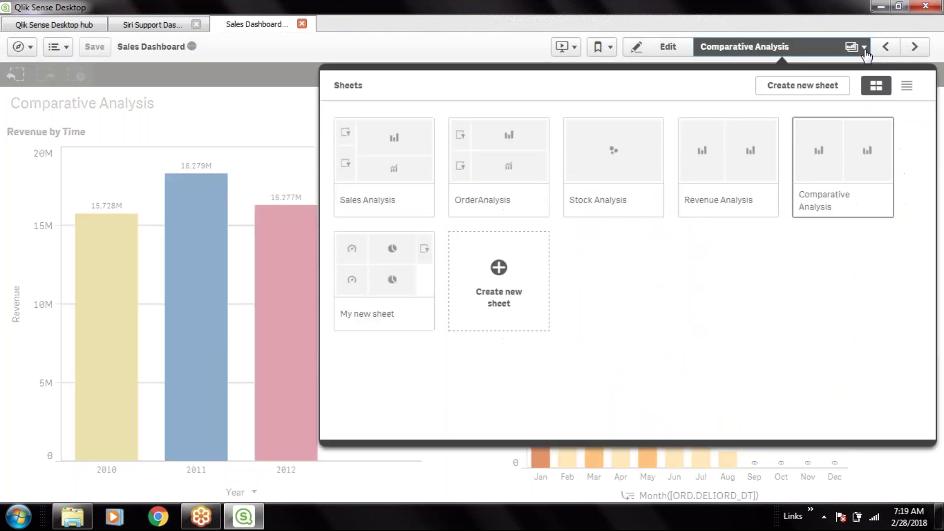
pyautogui.click(386, 277)
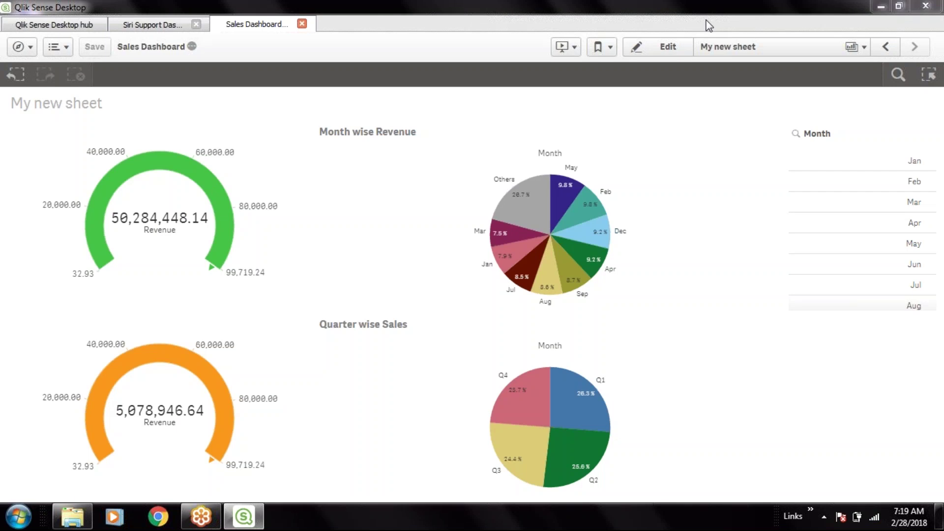
pyautogui.click(526, 270)
pyautogui.click(532, 264)
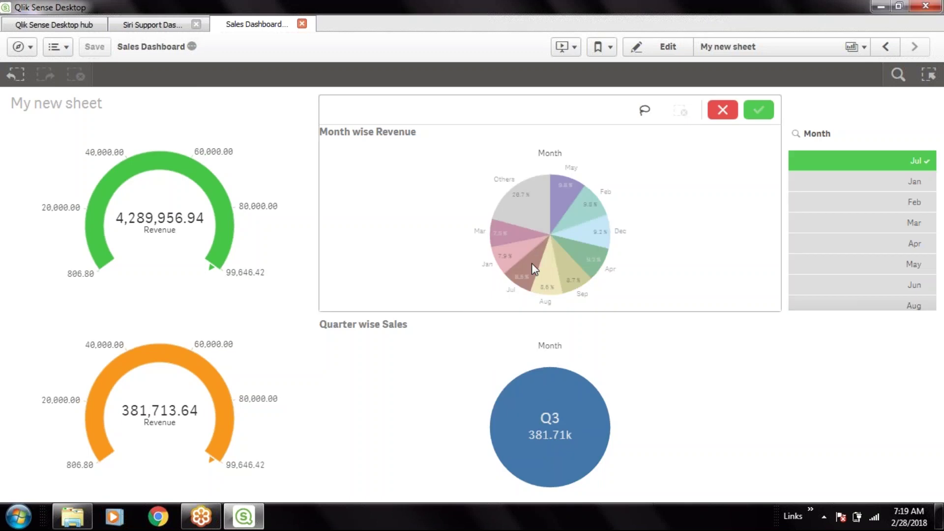
pyautogui.click(573, 275)
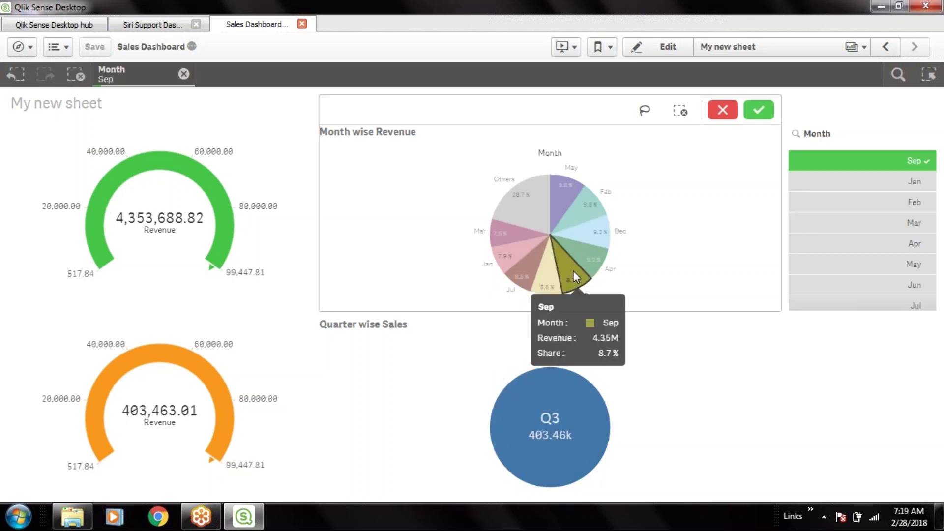
pyautogui.click(574, 271)
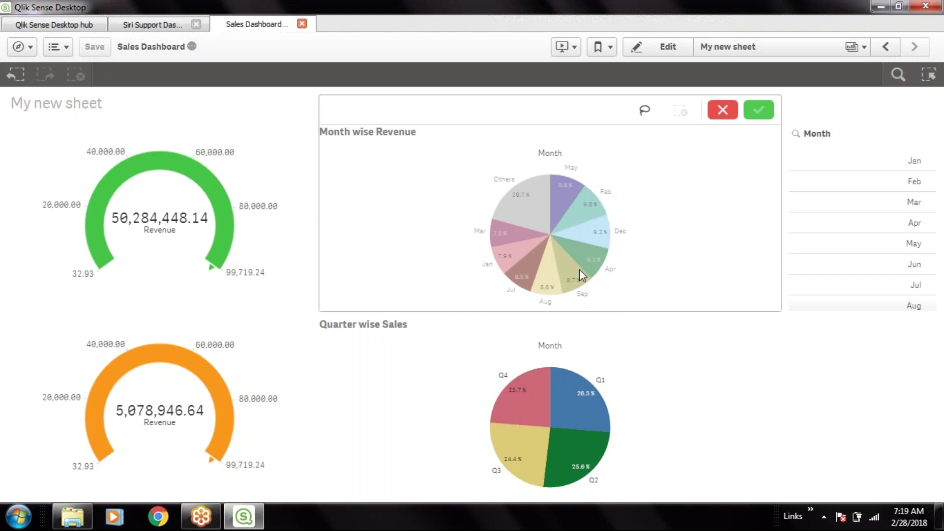
# Toggle another slice of the Month wise Revenue pie chart on and off, and leave the chart's selection mode.
pyautogui.moveTo(579, 269)
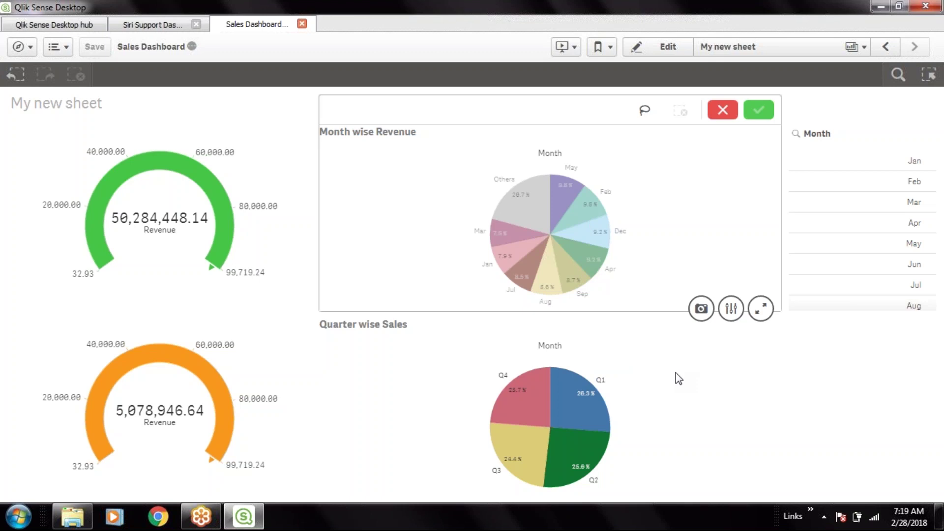
pyautogui.click(587, 251)
pyautogui.click(587, 251)
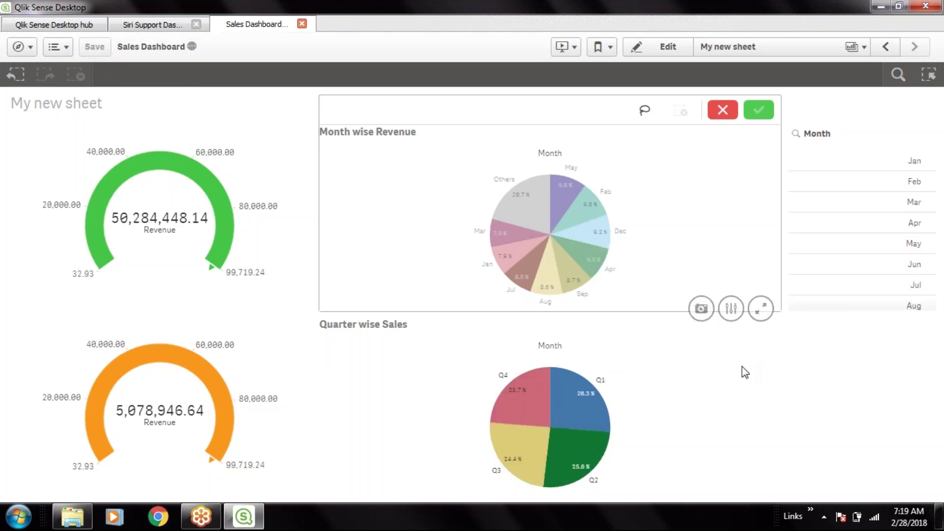
pyautogui.click(684, 325)
pyautogui.click(721, 302)
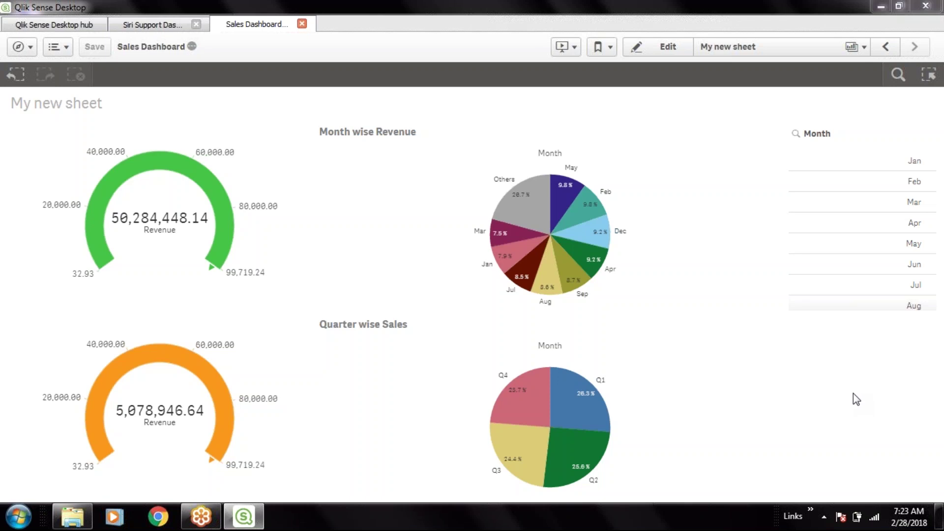
# Switch to the Siri Support Dashboard app and open its Population Analysis sheet.
pyautogui.moveTo(770, 365)
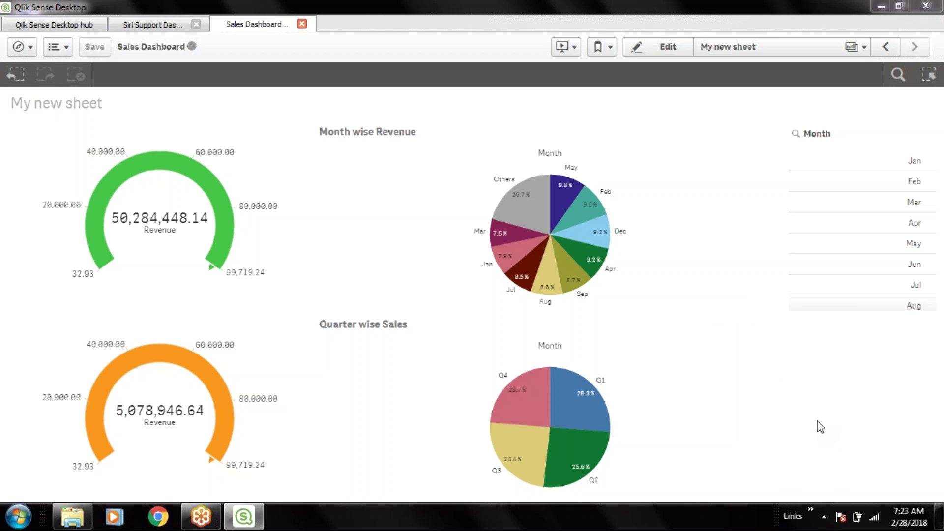
pyautogui.click(167, 28)
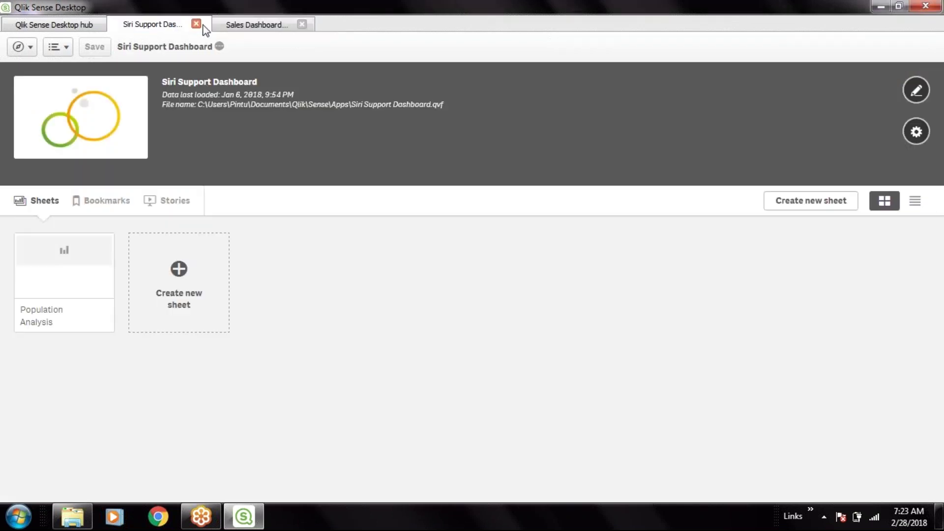
pyautogui.click(69, 265)
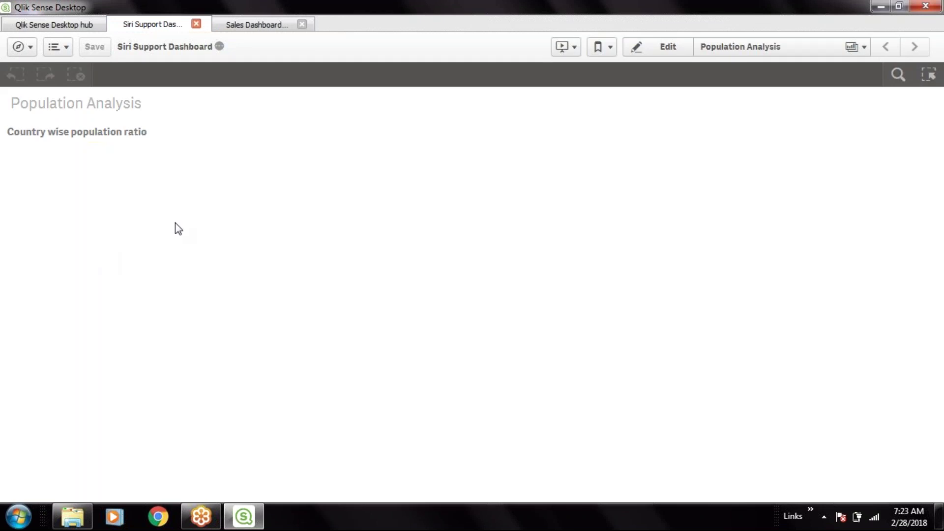
# Close the Siri Support Dashboard and Sales Dashboard apps to return to the hub.
pyautogui.click(249, 23)
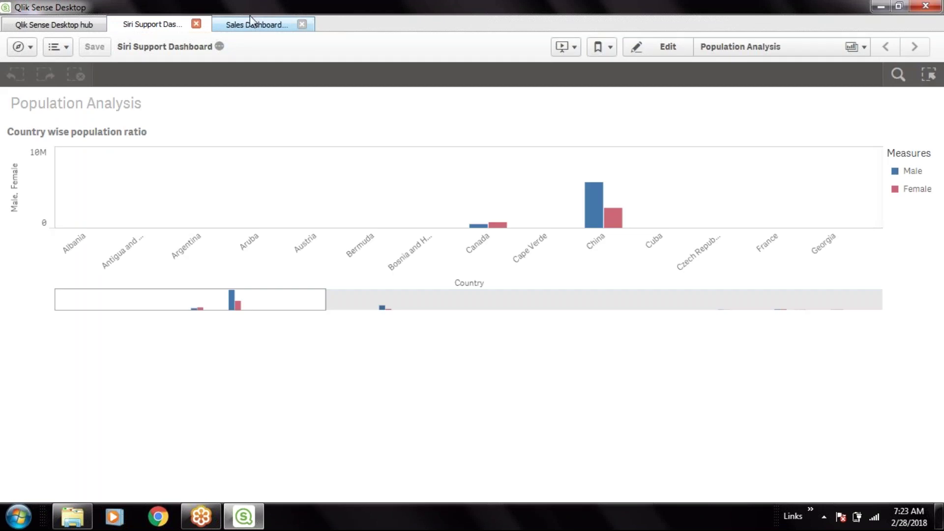
pyautogui.click(207, 25)
pyautogui.click(196, 24)
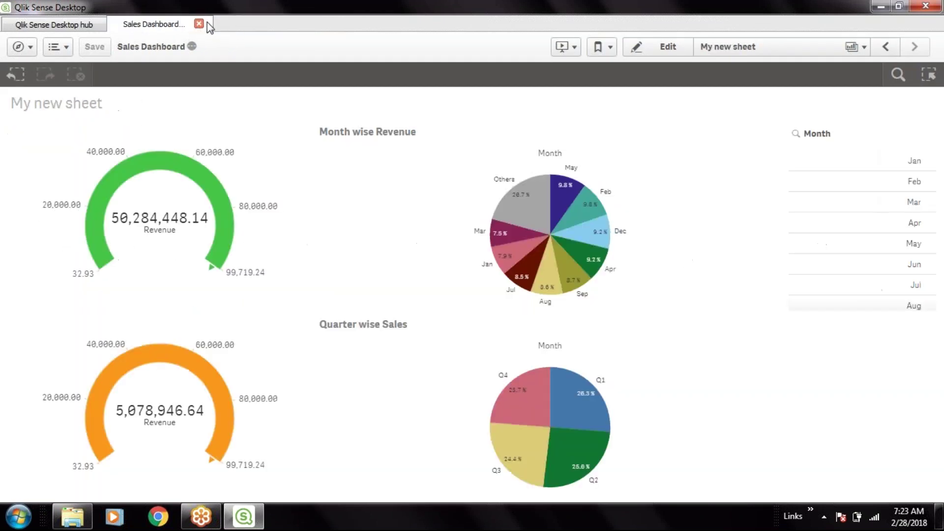
pyautogui.click(199, 24)
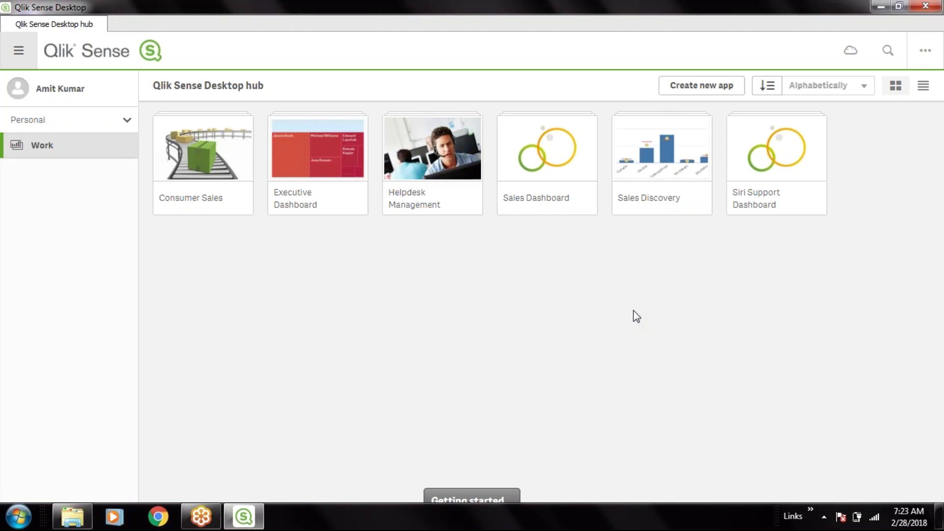
# Create a new app named Vamsee_POC_Dashboard and open it, dismissing the QvDataMarketConnector error dialog.
pyautogui.click(698, 86)
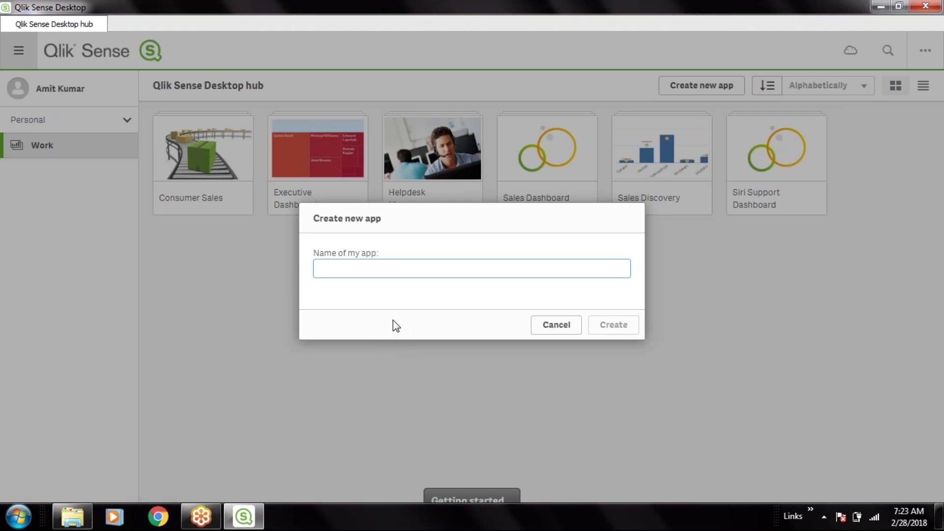
pyautogui.write('Vamsee_')
pyautogui.write('POC')
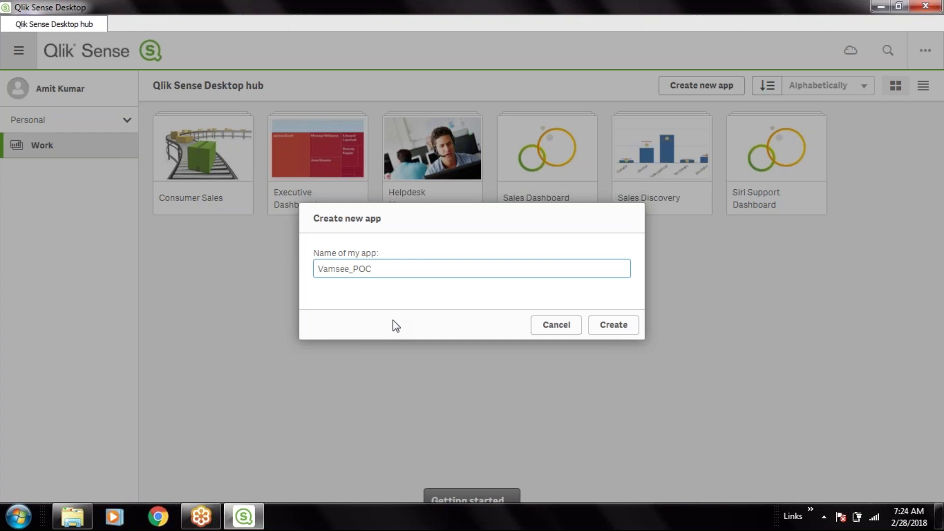
pyautogui.write('_Dashbord')
pyautogui.press('Left')
pyautogui.press('Left')
pyautogui.write('a')
pyautogui.click(612, 330)
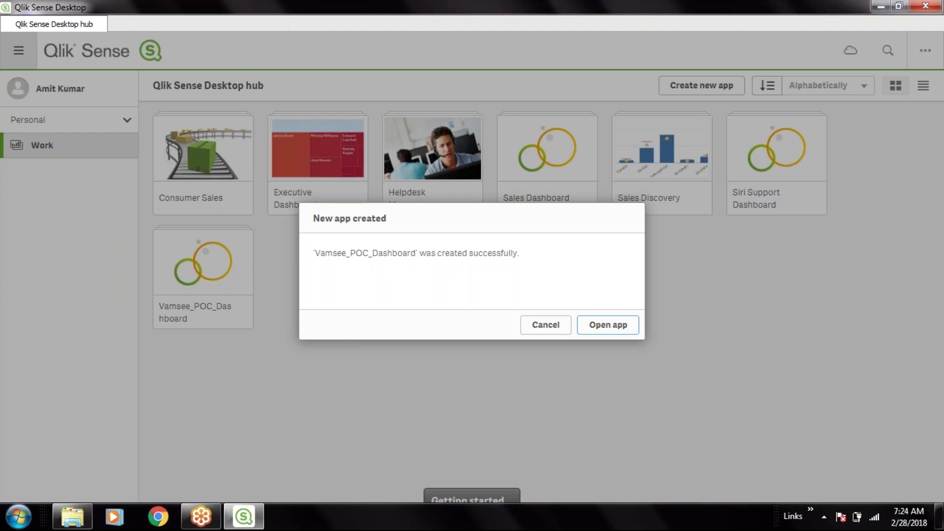
pyautogui.press('Return')
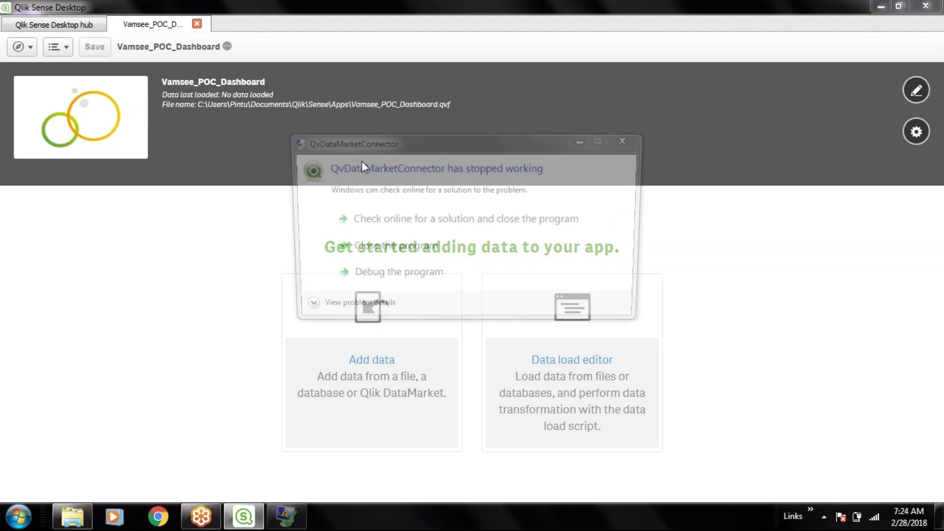
pyautogui.click(627, 139)
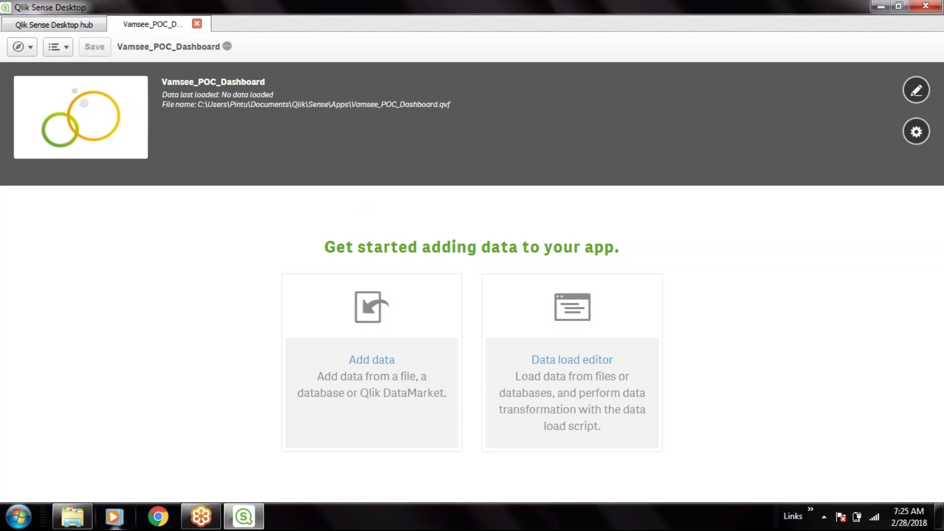
# Switch to Windows Explorer, refresh the Apps folder to find the new app's QVF file, and return to Qlik Sense Desktop.
pyautogui.click(73, 517)
pyautogui.rightClick(437, 366)
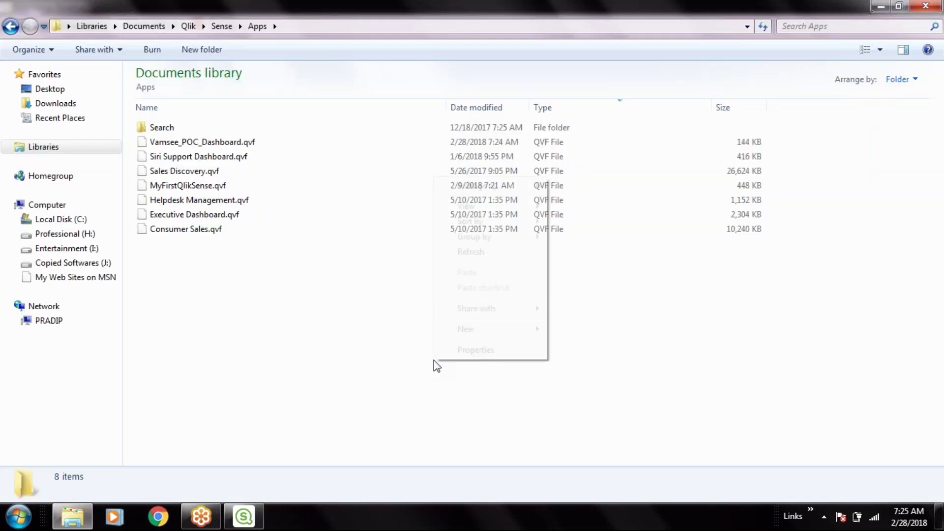
pyautogui.click(481, 253)
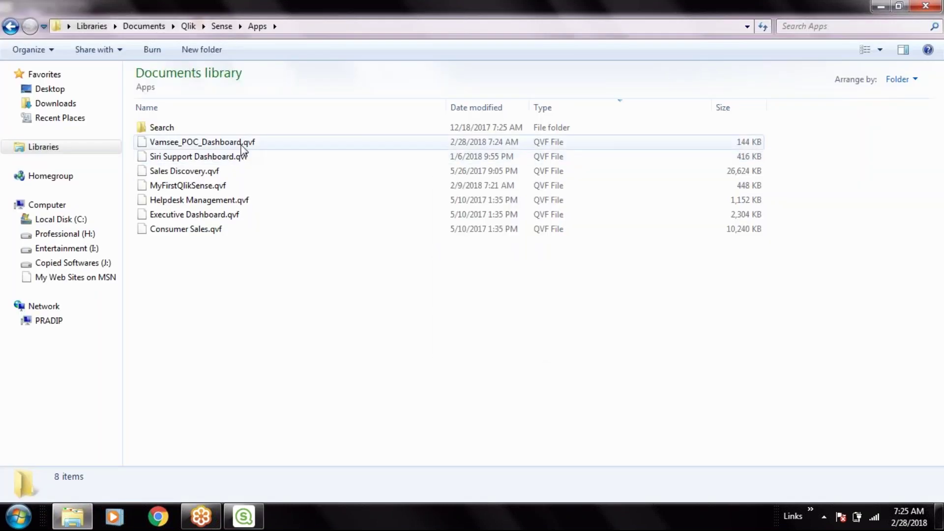
pyautogui.rightClick(404, 359)
pyautogui.click(318, 354)
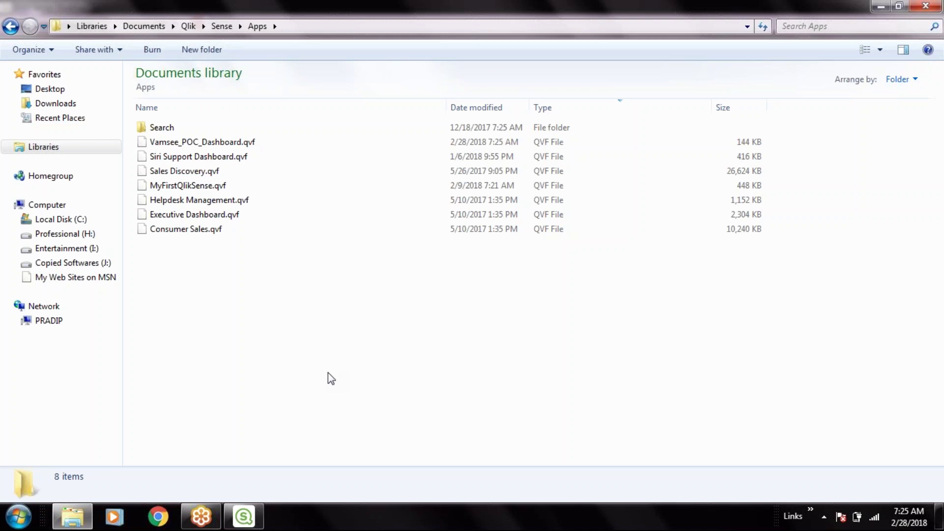
pyautogui.click(251, 525)
pyautogui.click(580, 321)
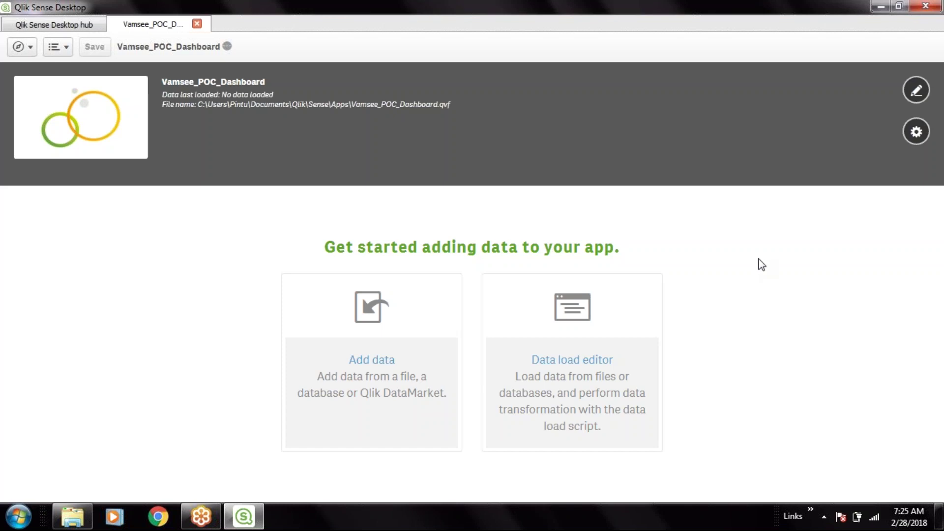
# Look at the app files in the Apps folder in Windows Explorer again and return to Qlik Sense Desktop.
pyautogui.click(810, 511)
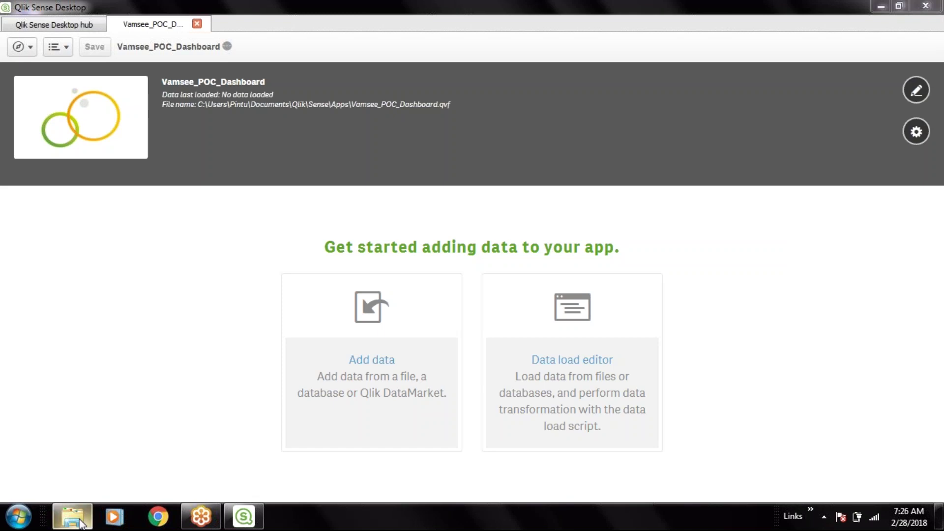
pyautogui.moveTo(80, 524)
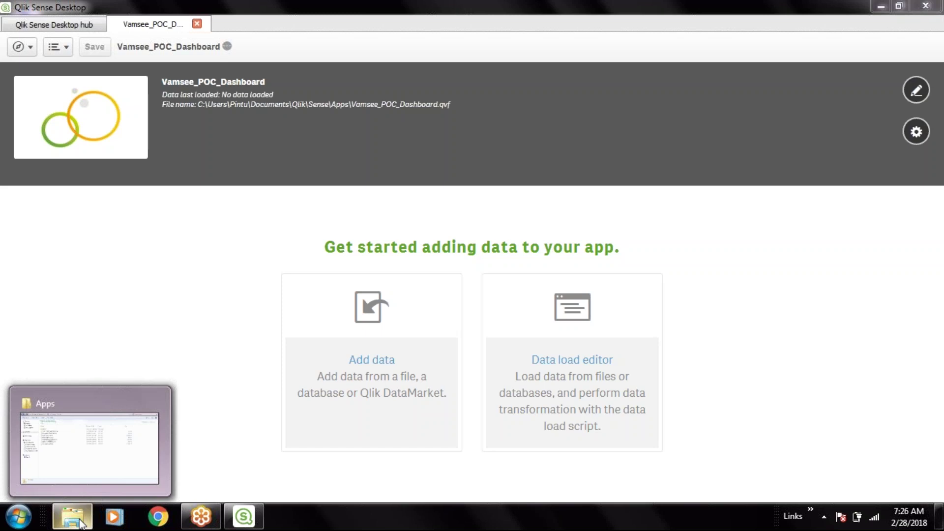
pyautogui.click(80, 523)
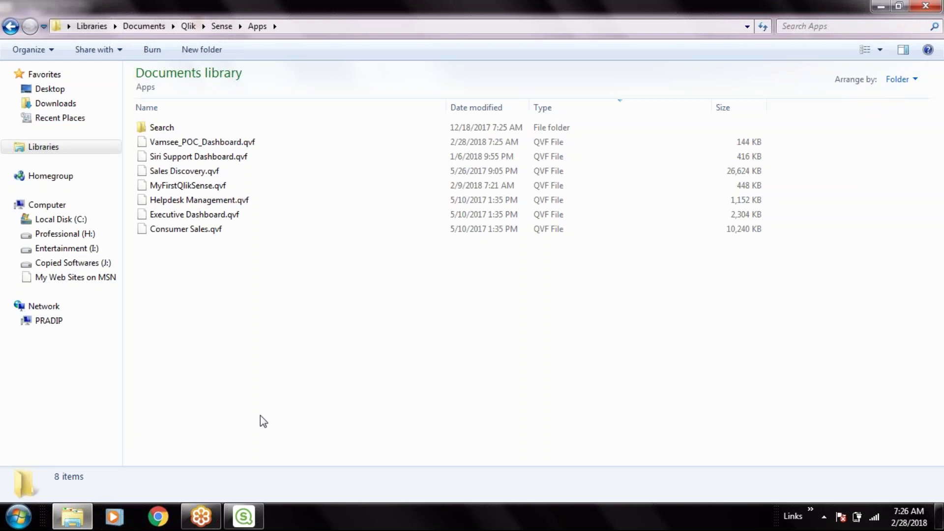
pyautogui.click(244, 516)
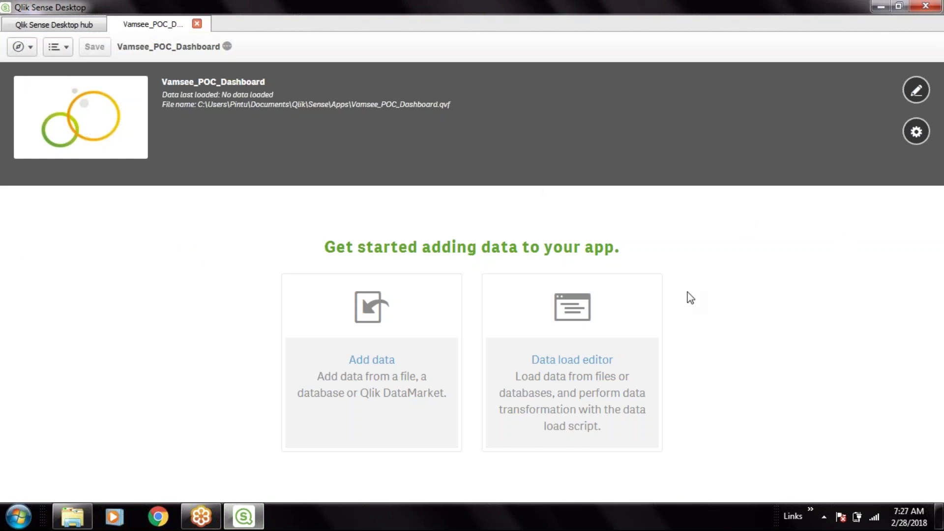
# View the data sources offered for adding data and the app's navigation options, closing each without choosing anything.
pyautogui.click(377, 327)
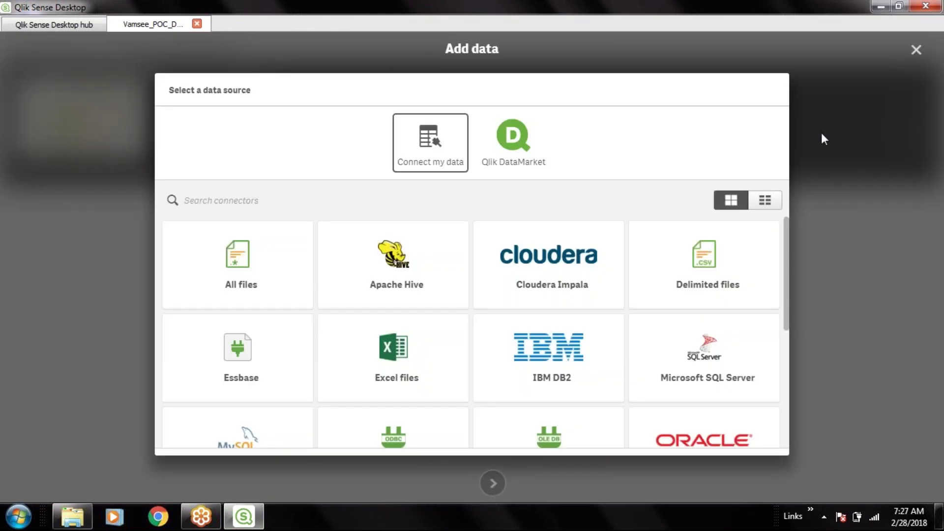
pyautogui.click(915, 49)
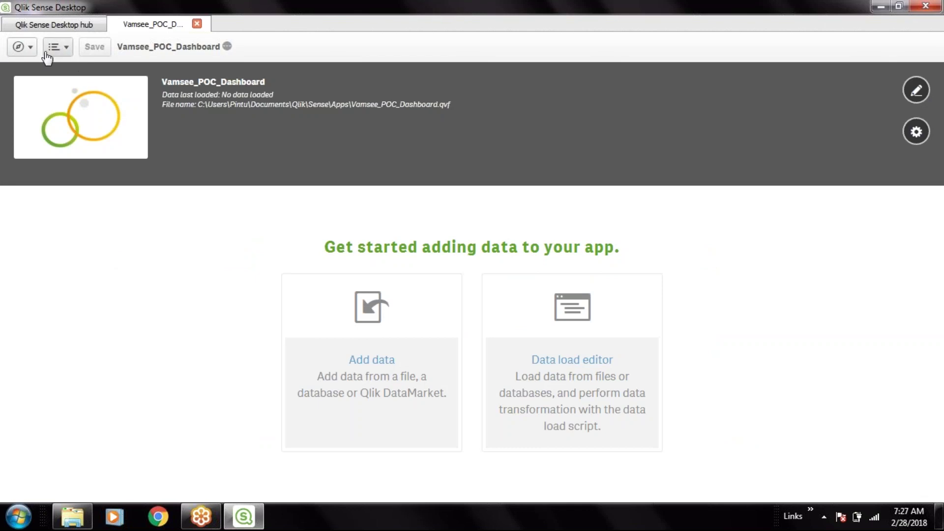
pyautogui.click(32, 50)
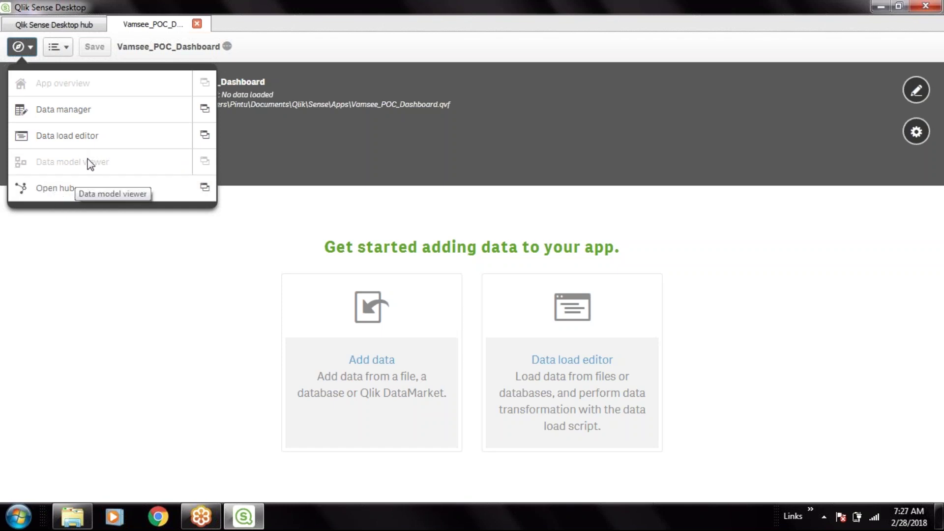
pyautogui.click(165, 297)
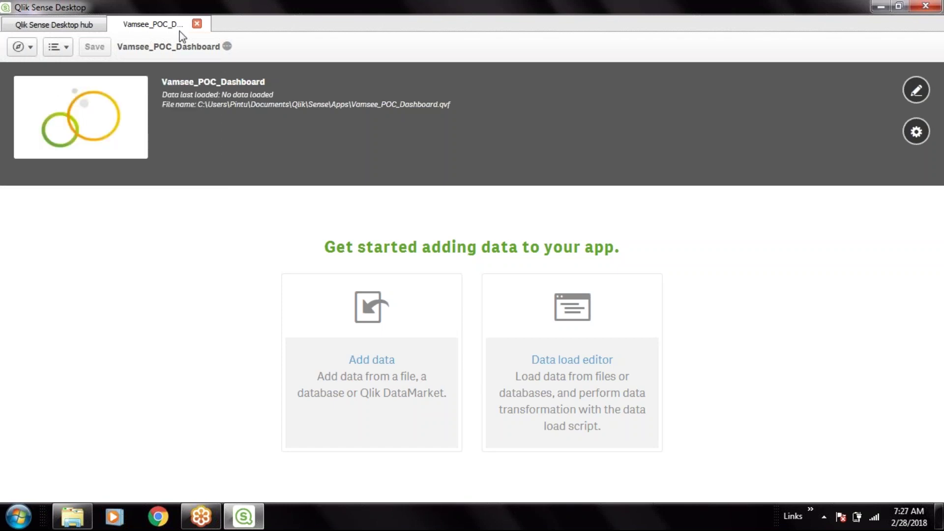
# Close the new app and reopen it from the hub, dismissing the QvDataMarketConnector error dialog.
pyautogui.click(197, 24)
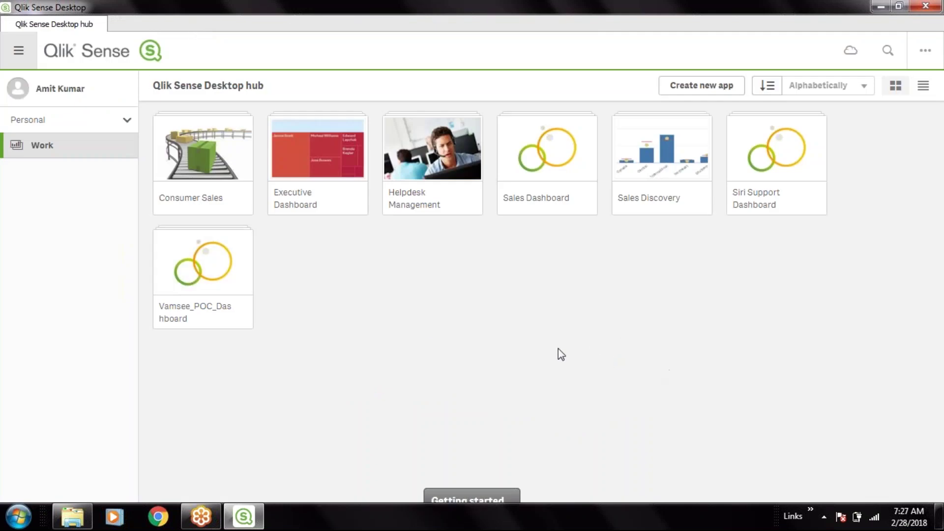
pyautogui.click(211, 267)
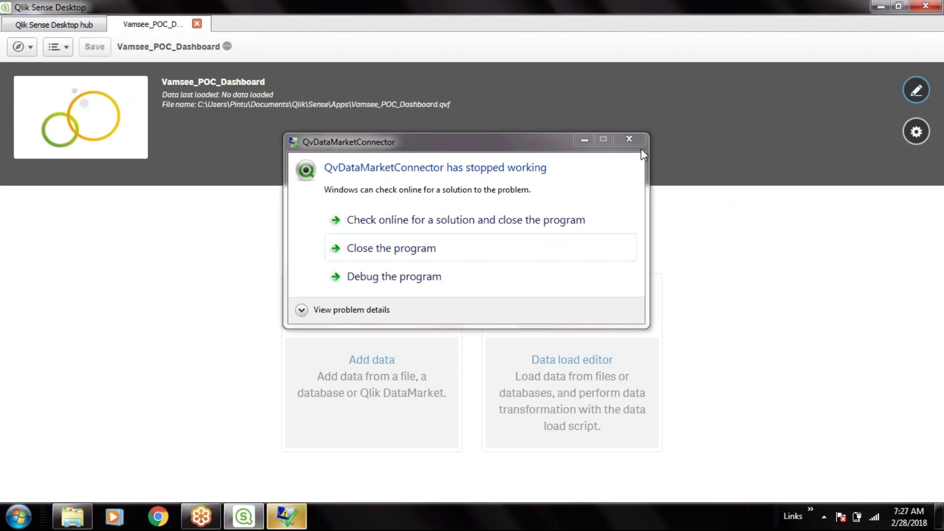
pyautogui.click(637, 135)
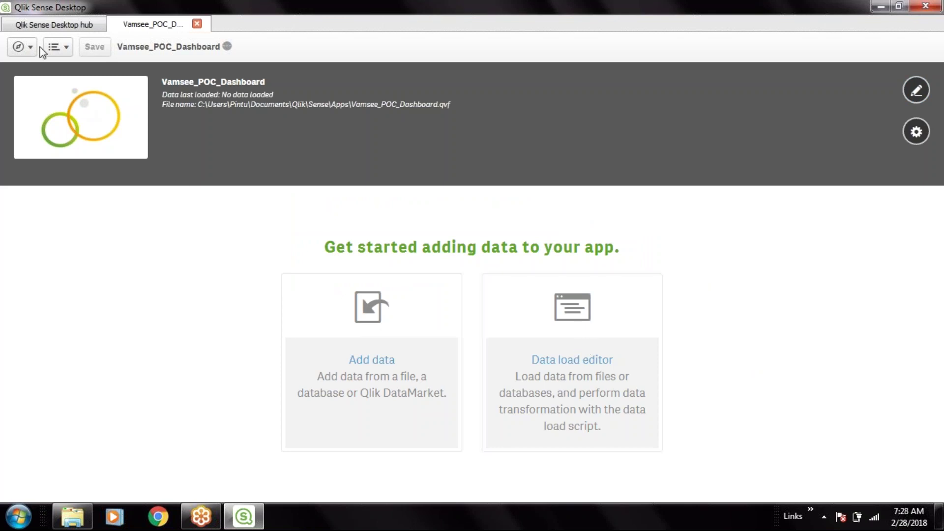
# Open the Data load editor for the new app in a separate tab and dismiss the connector error dialog.
pyautogui.click(22, 47)
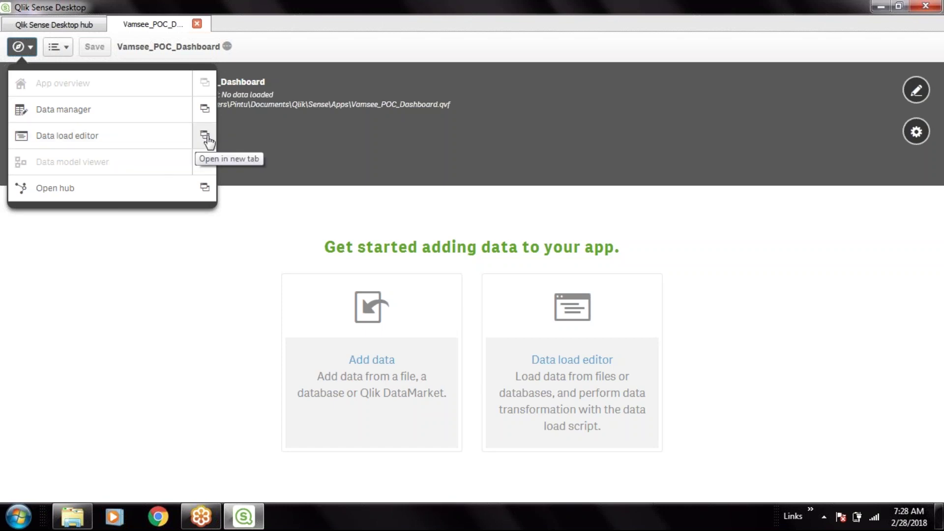
pyautogui.click(179, 309)
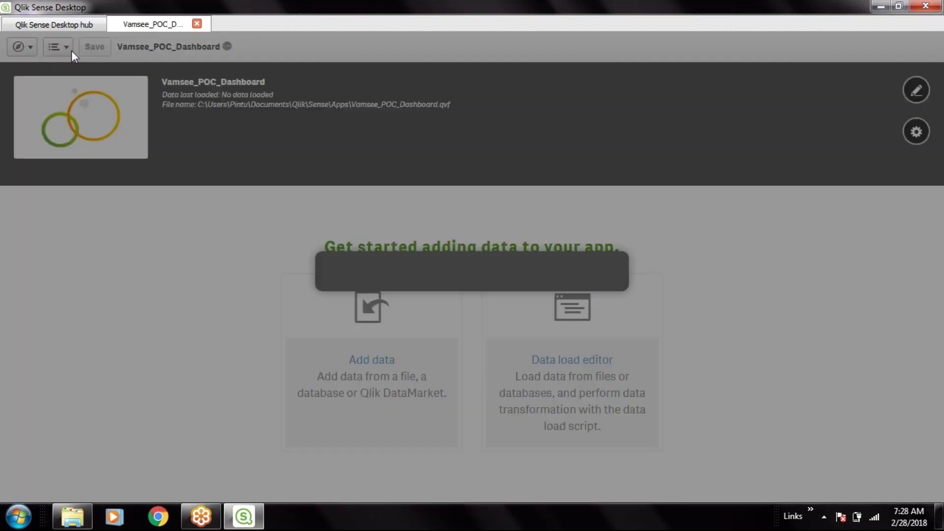
pyautogui.click(580, 320)
pyautogui.click(22, 47)
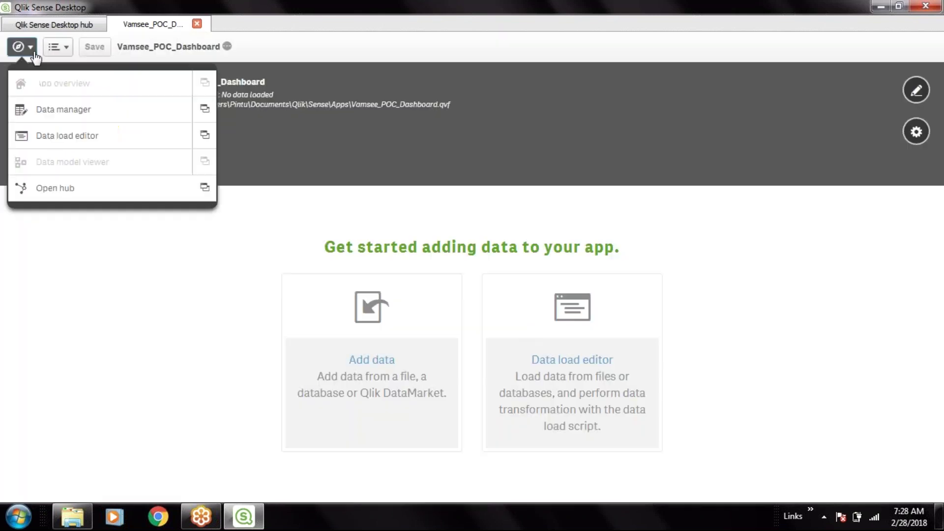
pyautogui.click(205, 136)
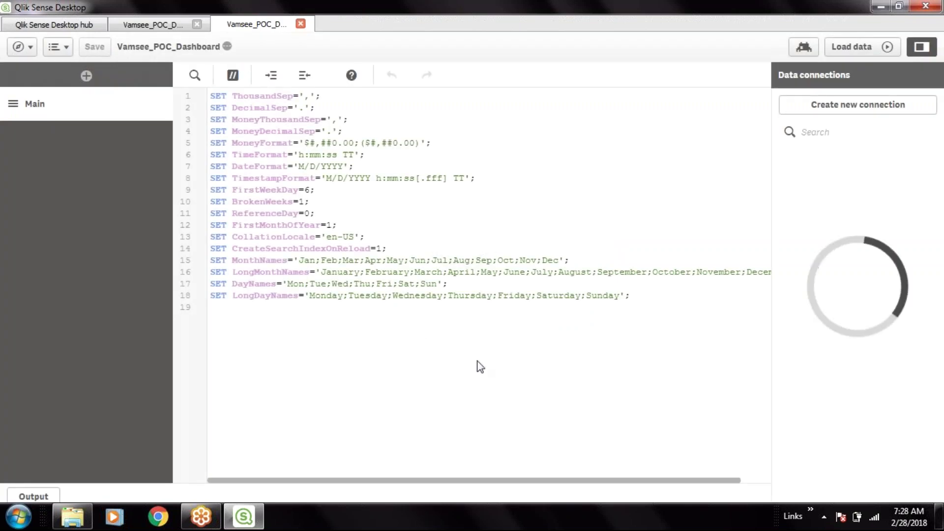
pyautogui.click(628, 141)
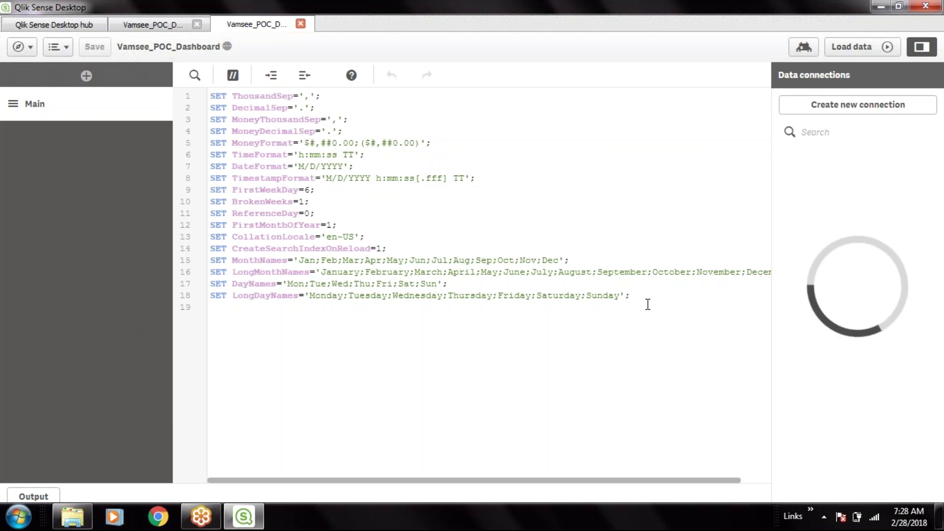
# View the app overview in its own tab and return to the Data load editor tab.
pyautogui.click(155, 23)
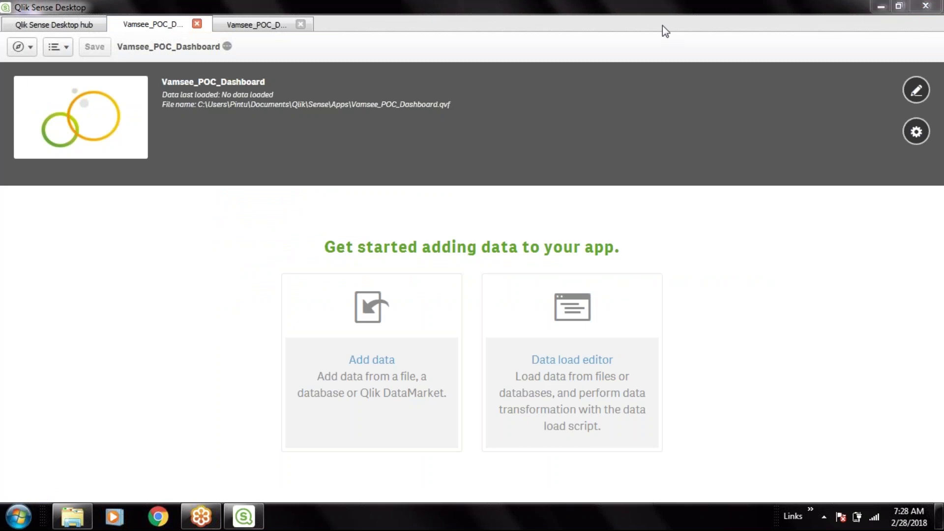
pyautogui.click(245, 28)
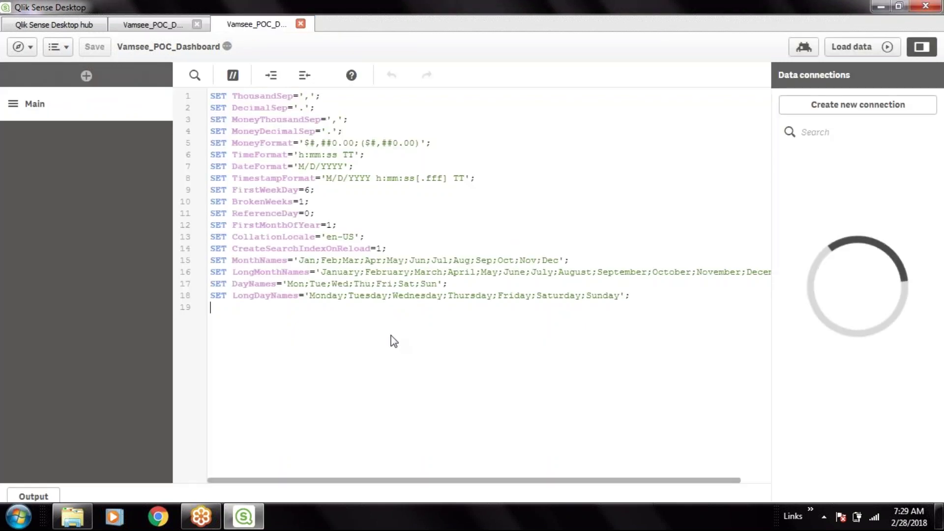
pyautogui.rightClick(557, 378)
pyautogui.click(565, 324)
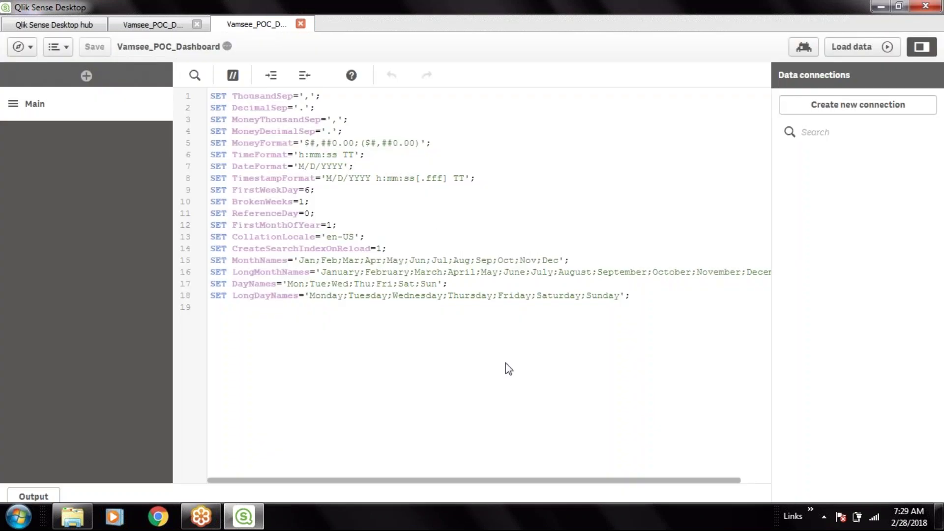
# Review the default SET statements in the Main script section, highlighting all of them and the LongDayNames variable.
pyautogui.moveTo(344, 307); pyautogui.dragTo(211, 94)
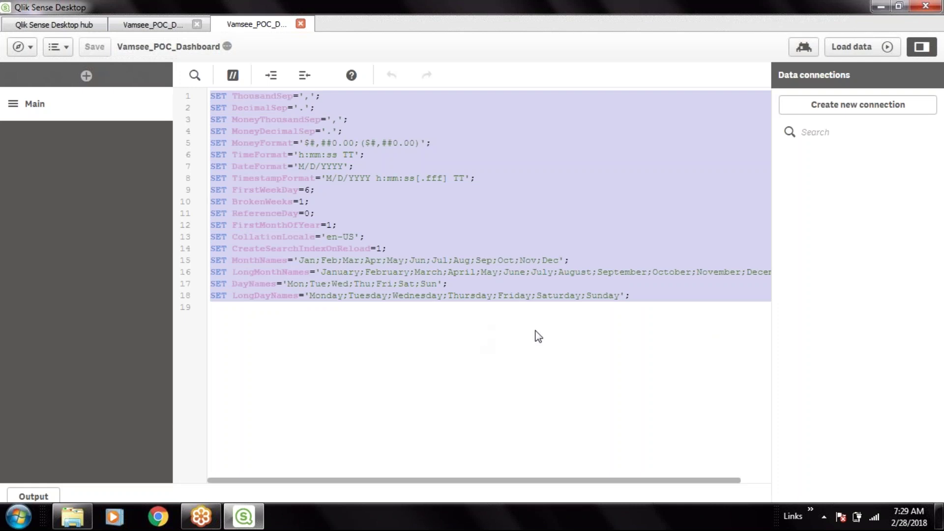
pyautogui.click(322, 342)
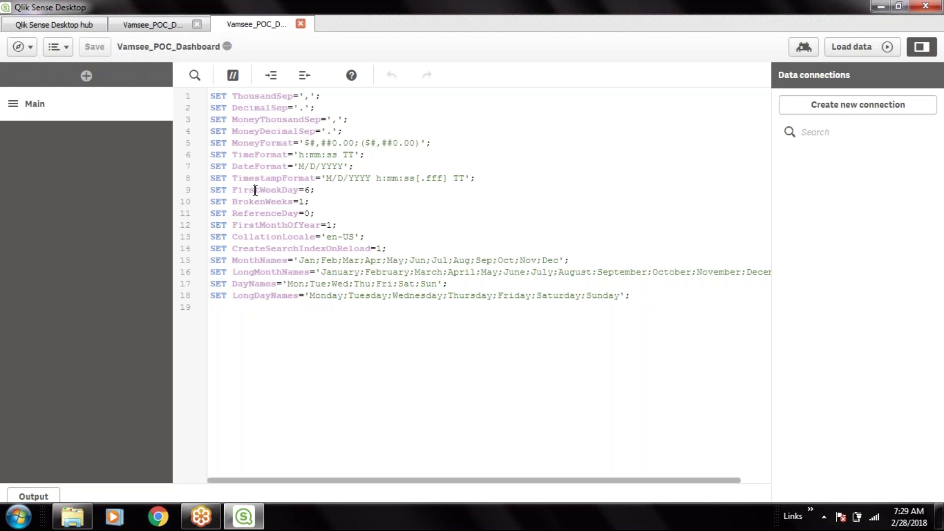
pyautogui.click(256, 237)
pyautogui.click(261, 284)
pyautogui.doubleClick(262, 296)
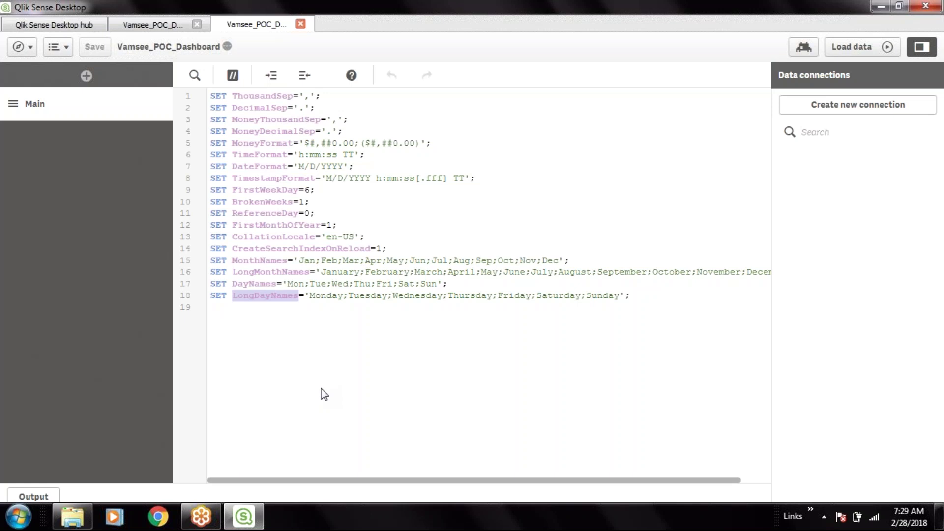
# Add the sample dates 3-Mar-2018, 2018-03-01 and 01-03-2018 on separate lines below the SET statements and select the last one.
pyautogui.click(324, 394)
pyautogui.press('Return')
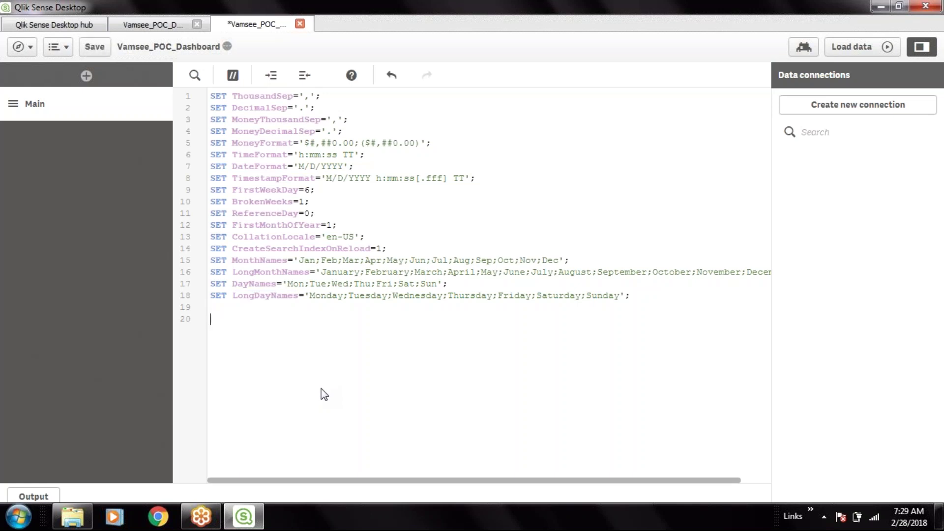
pyautogui.write('3-Mar-2018')
pyautogui.press('Return')
pyautogui.write('2018')
pyautogui.write('-')
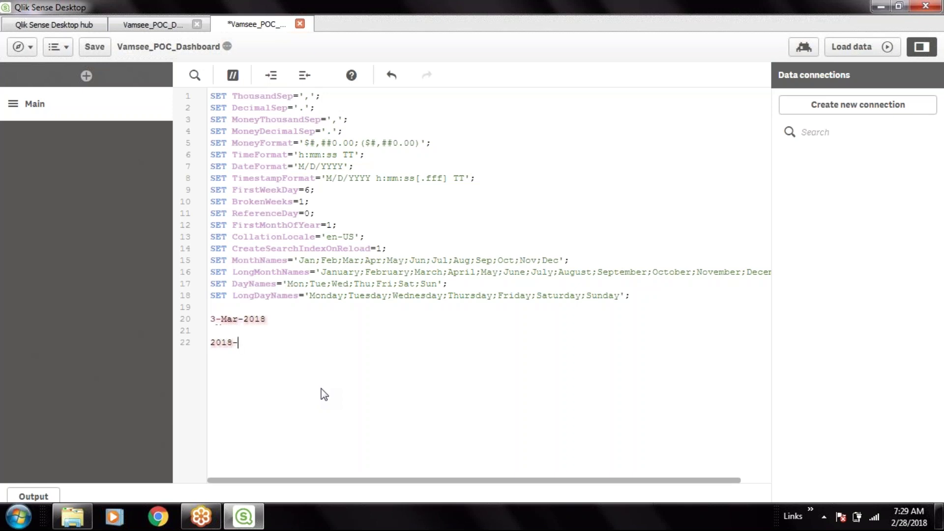
pyautogui.write('03-01')
pyautogui.press('Return')
pyautogui.press('Return')
pyautogui.write('01-03-2018')
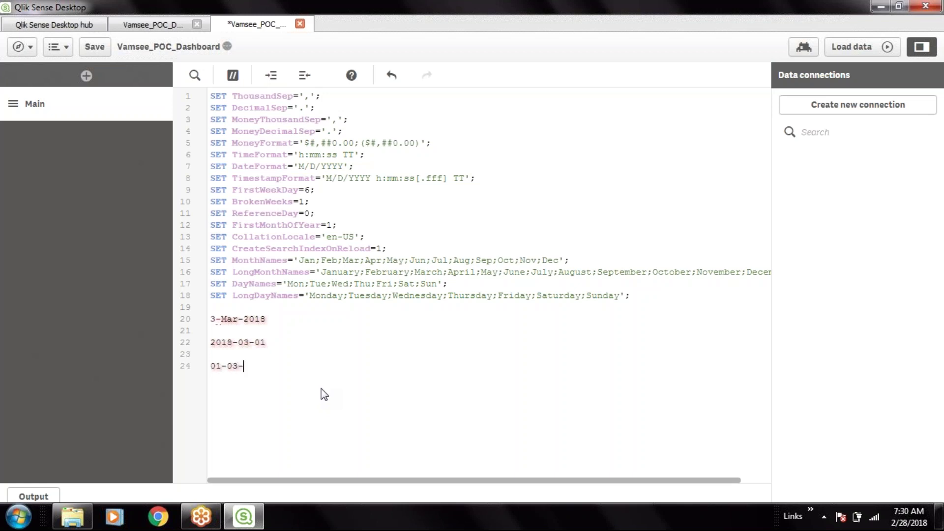
pyautogui.hotkey('shift', 'Home')
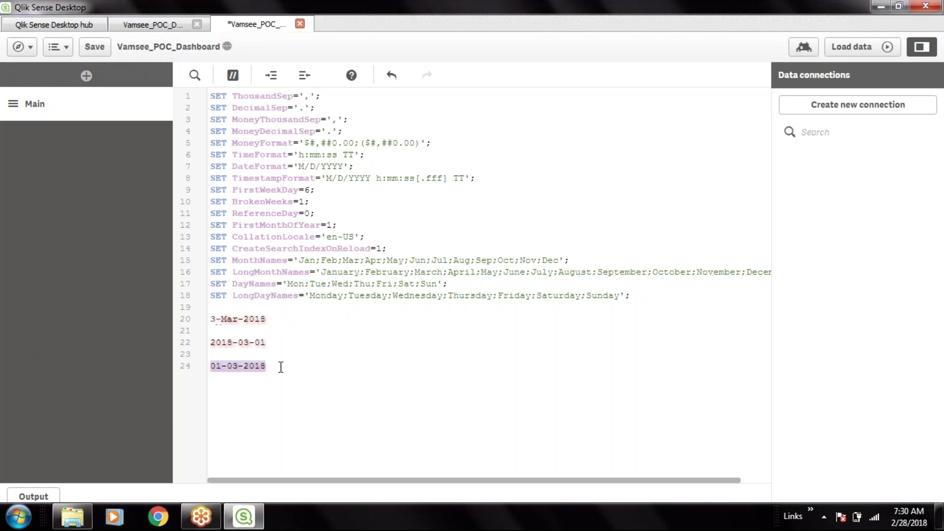
# Change the DateFormat variable's value in the Main script section to D-M-YYYY.
pyautogui.click(329, 366)
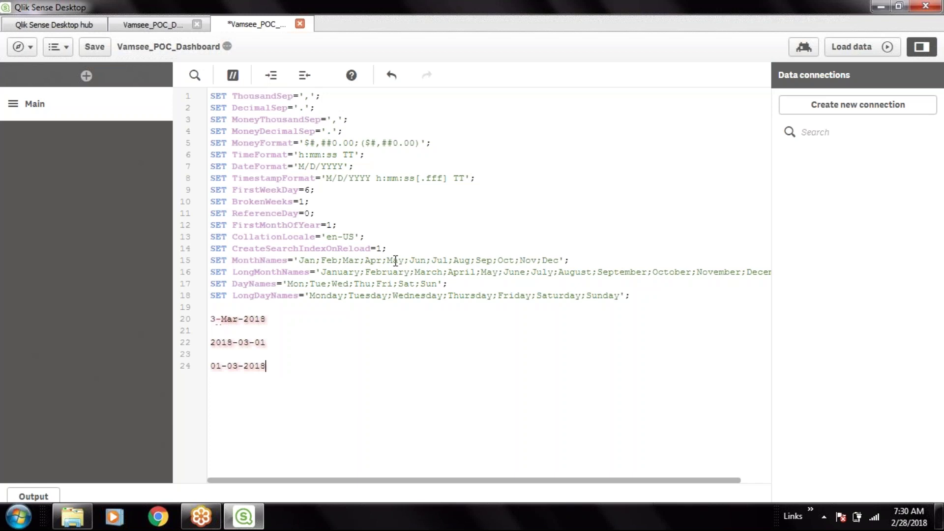
pyautogui.doubleClick(270, 167)
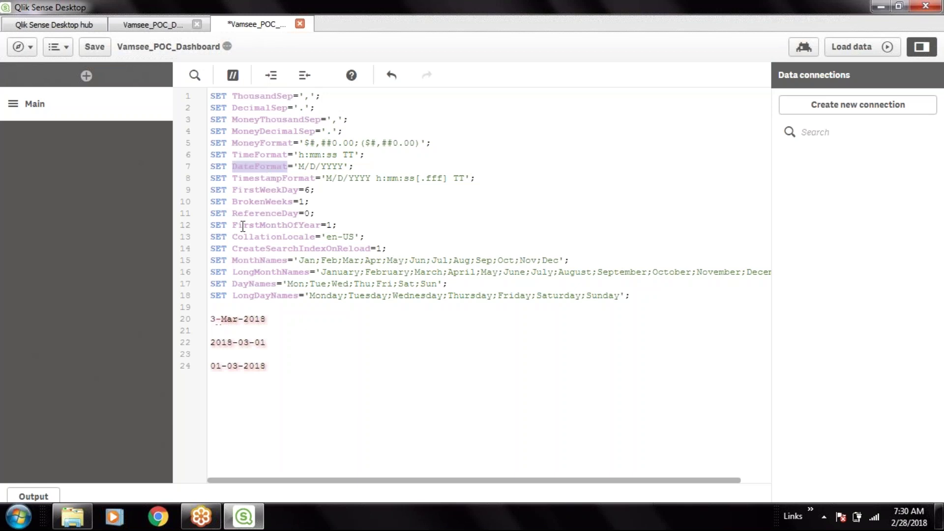
pyautogui.click(310, 167)
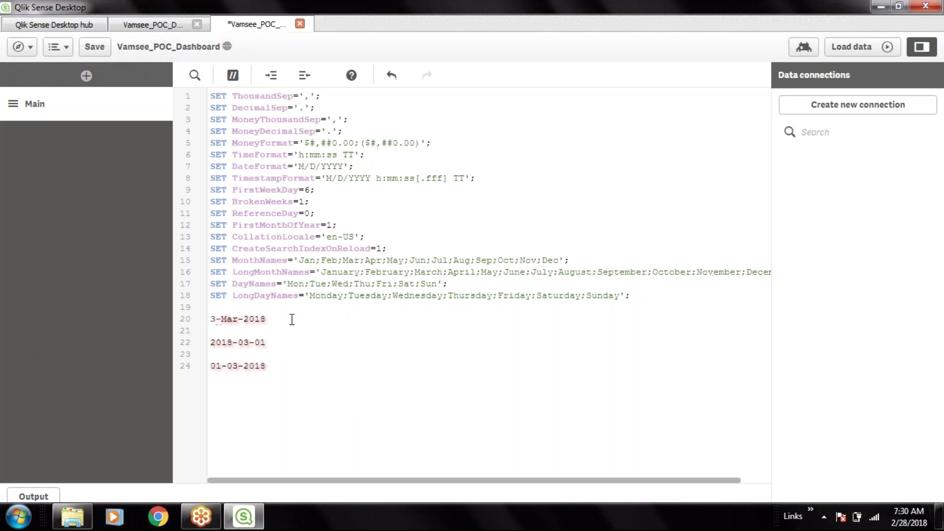
pyautogui.press('BackSpace')
pyautogui.press('Delete')
pyautogui.press('Right')
pyautogui.press('Right')
pyautogui.write('M/')
pyautogui.click(376, 166)
pyautogui.hotkey('ctrl', 'shift', 'Left')
pyautogui.hotkey('ctrl', 'shift', 'Left')
pyautogui.moveTo(287, 167); pyautogui.dragTo(238, 166)
pyautogui.click(310, 167)
pyautogui.press('BackSpace')
pyautogui.write('-')
pyautogui.hotkey('shift', 'Left')
pyautogui.write('-')
# Delete the three sample dates below the SET statements and save the script.
pyautogui.click(300, 372)
pyautogui.moveTo(300, 372); pyautogui.dragTo(205, 326)
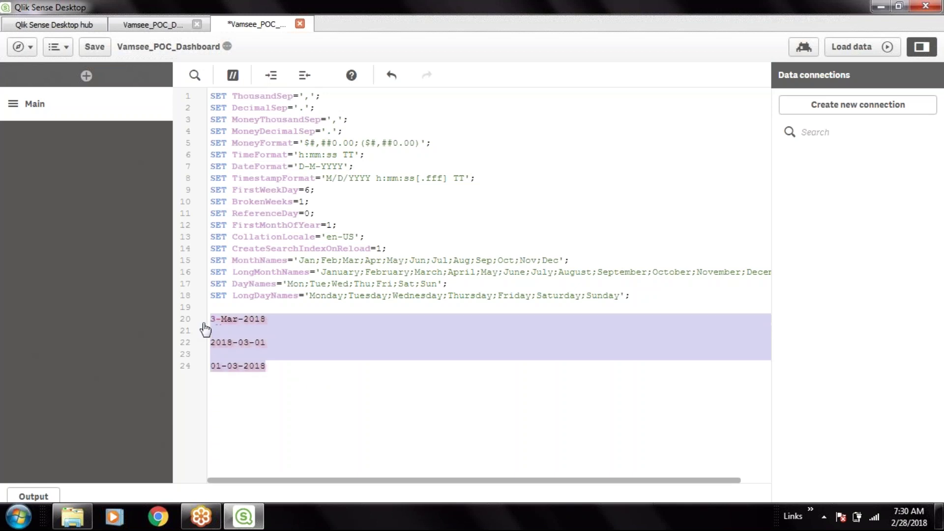
pyautogui.press('Delete')
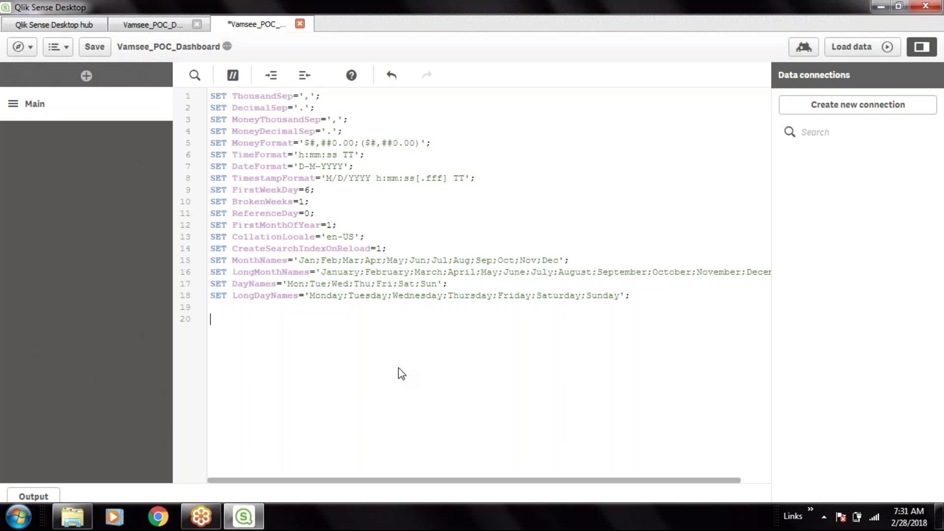
pyautogui.click(95, 46)
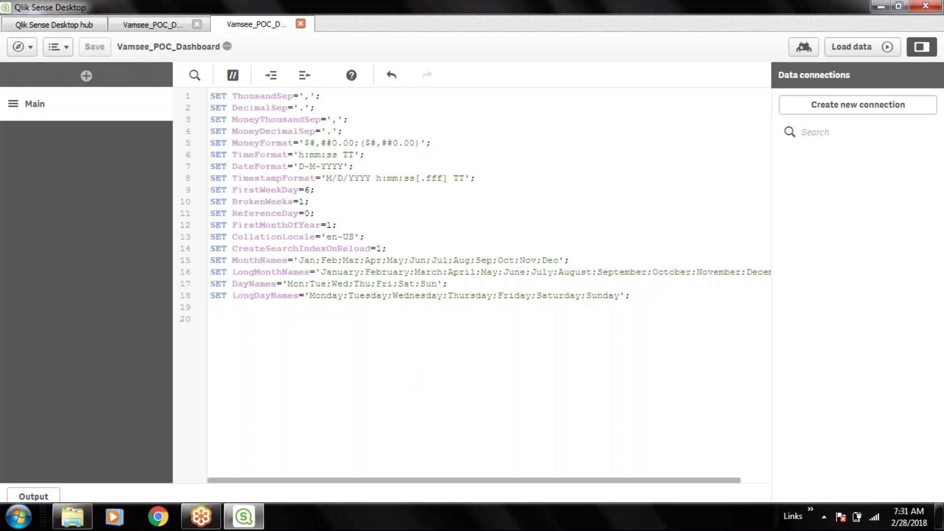
# Check the Apps folder in Windows Explorer and return to the Data load editor in Qlik Sense.
pyautogui.click(68, 522)
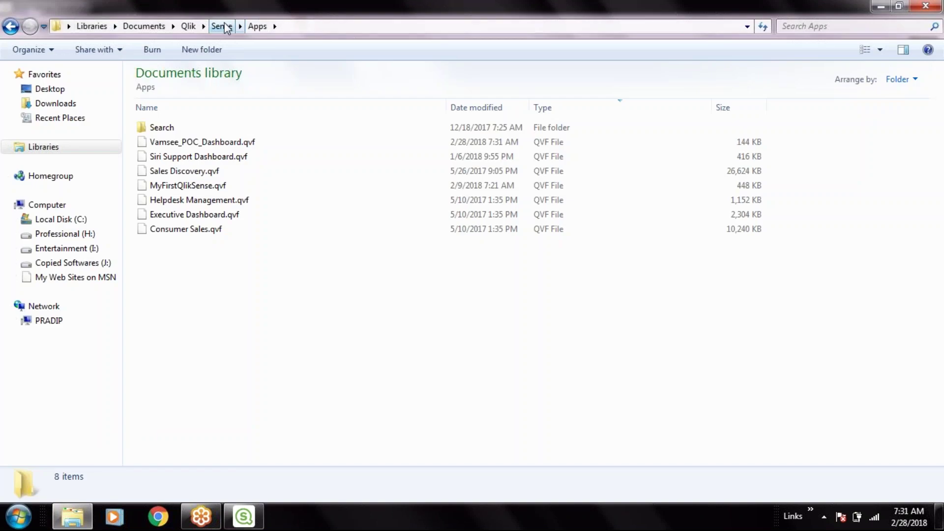
pyautogui.click(255, 520)
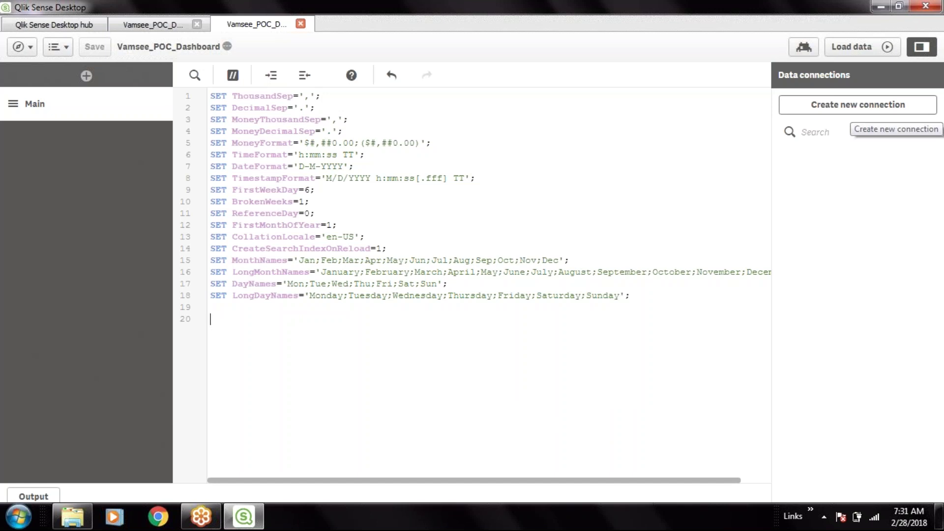
# Start creating a new Folder data connection, glancing at the Apps folder in Windows Explorer before returning to the connection dialog.
pyautogui.click(865, 108)
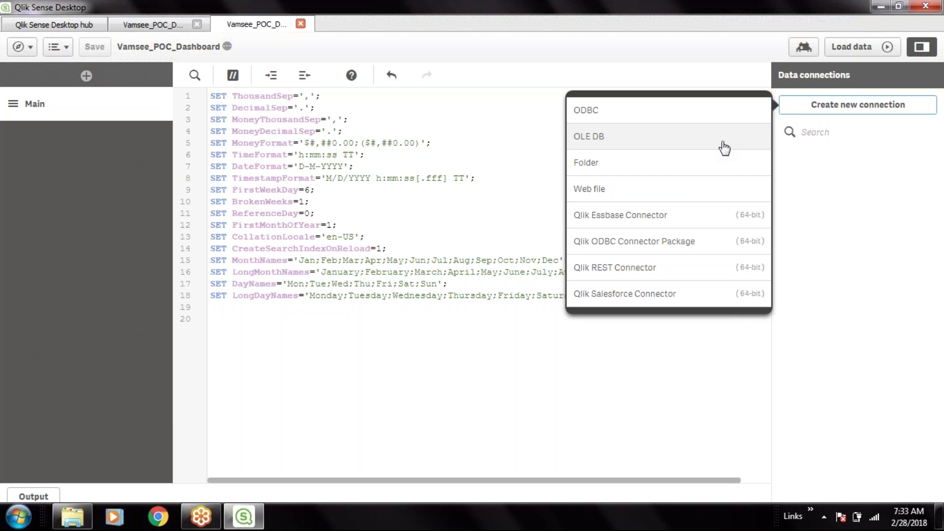
pyautogui.click(614, 162)
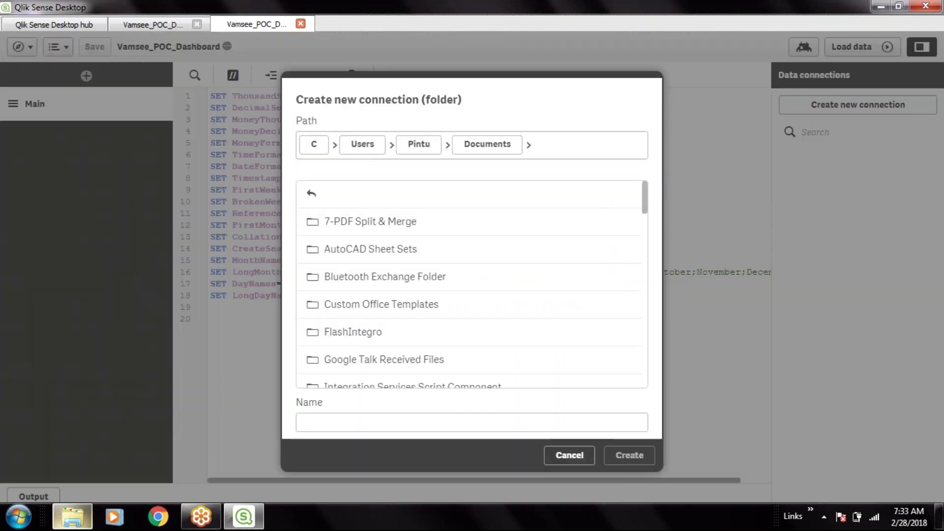
pyautogui.click(72, 516)
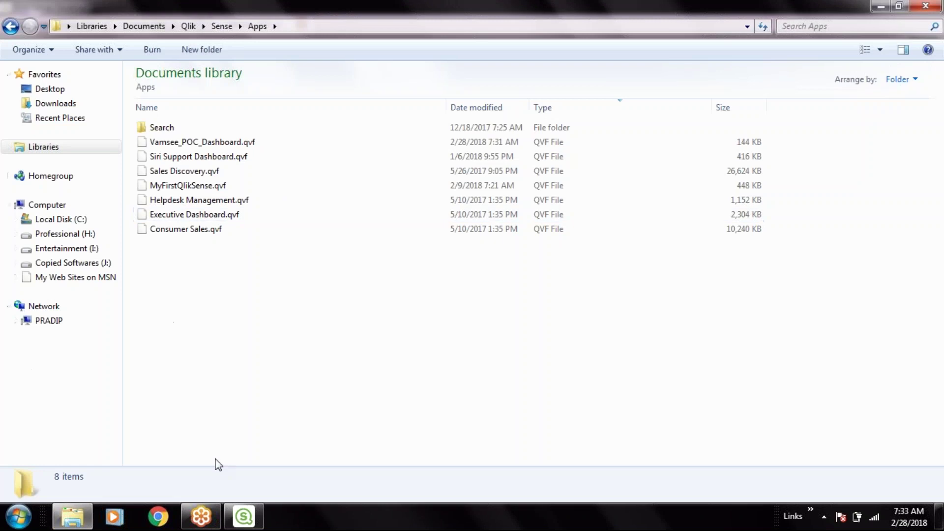
pyautogui.click(244, 516)
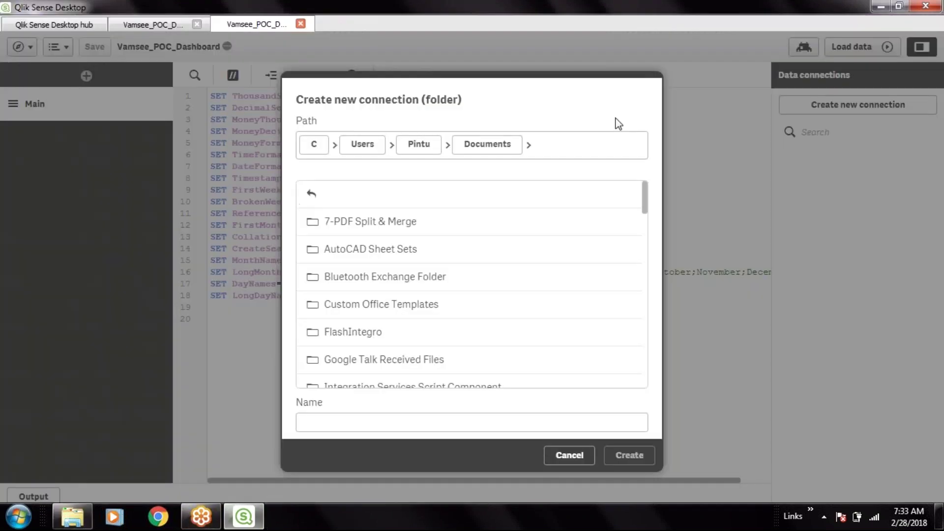
# Try to set the folder connection's path to D:\.
pyautogui.click(314, 145)
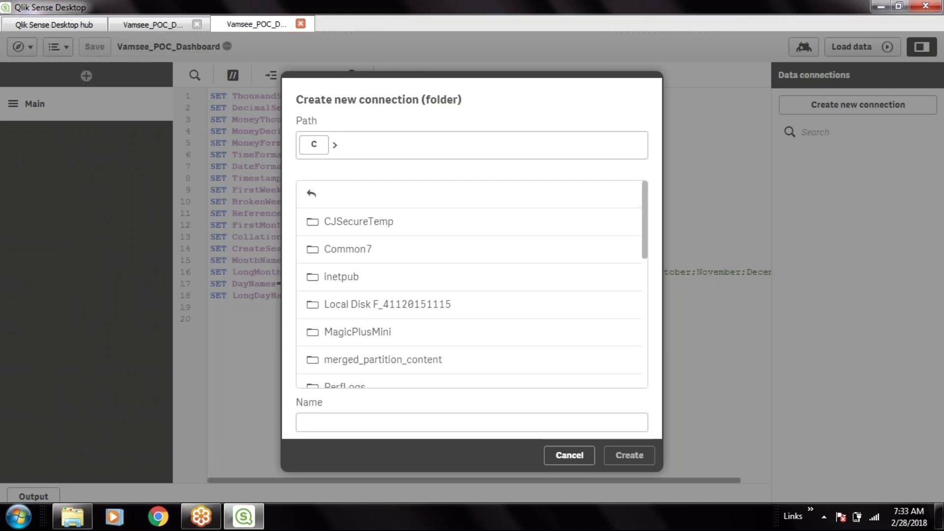
pyautogui.click(314, 147)
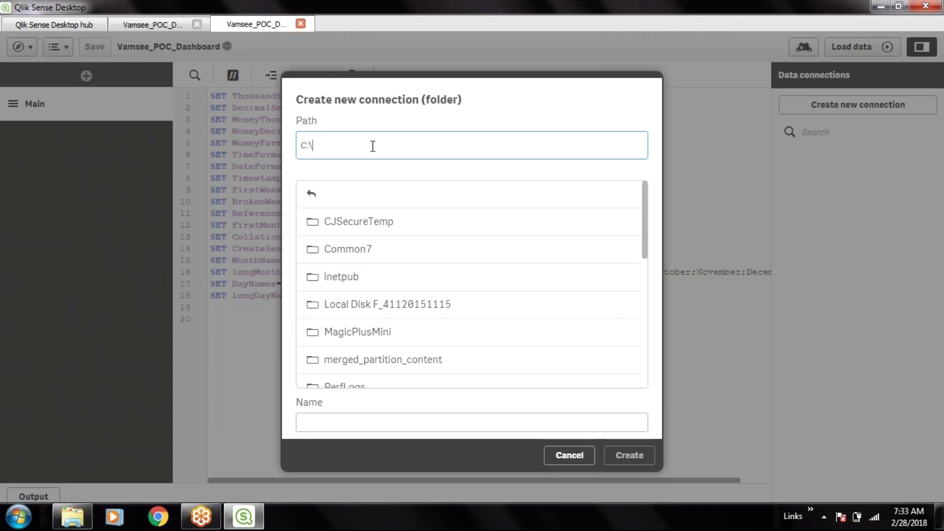
pyautogui.press('Home')
pyautogui.hotkey('shift', 'Right')
pyautogui.write('D')
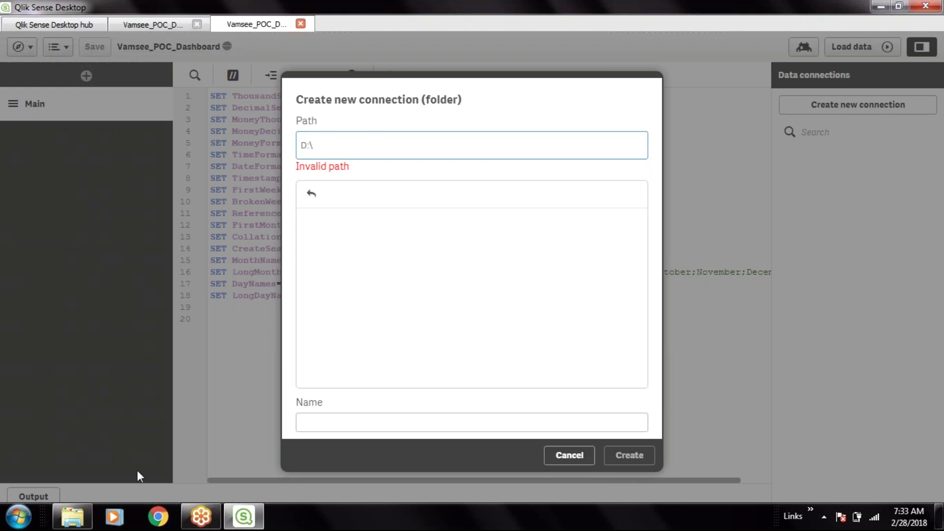
# In Windows Explorer, locate the Sample Data Base folder under Business Intelligence on the Professional (H:) drive and highlight all its files.
pyautogui.click(72, 516)
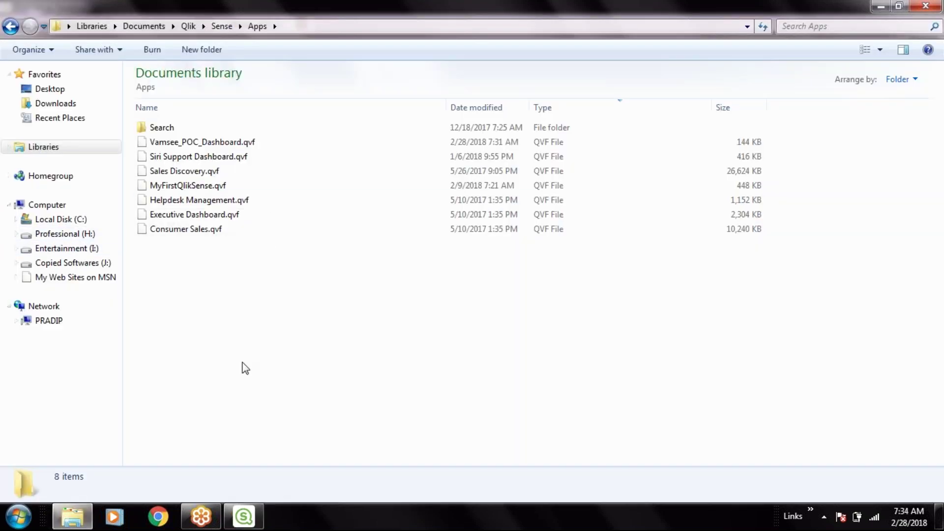
pyautogui.click(105, 238)
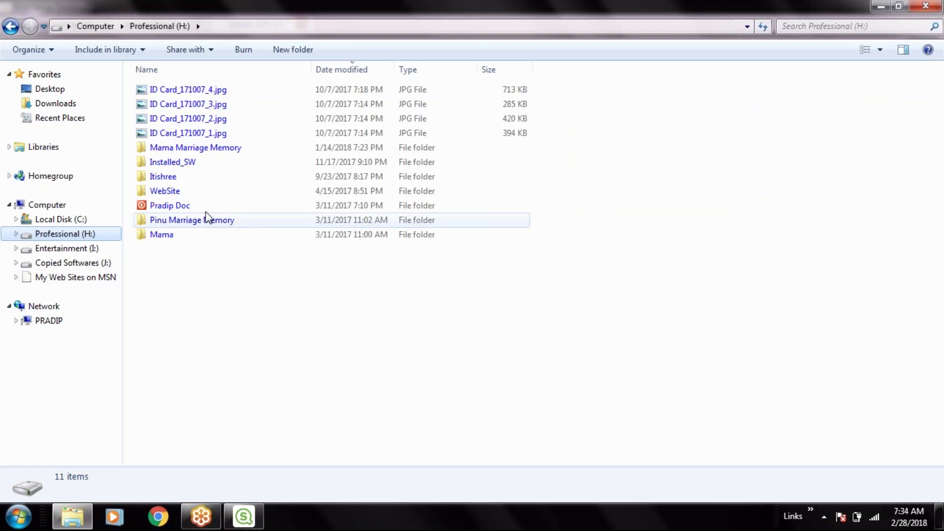
pyautogui.doubleClick(219, 94)
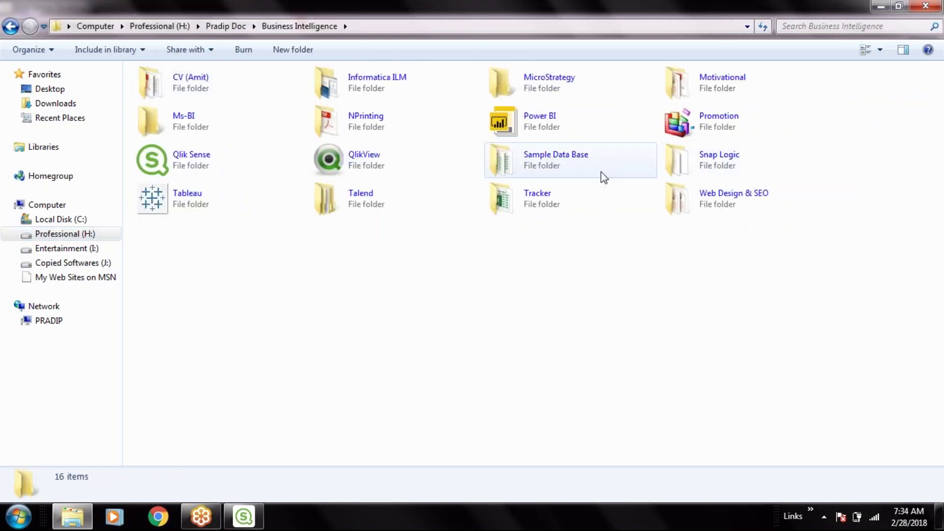
pyautogui.doubleClick(583, 167)
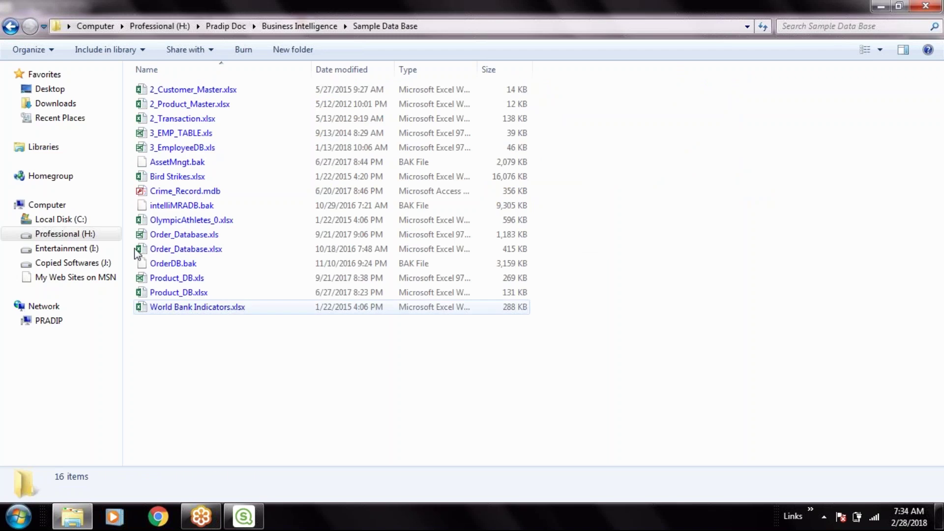
pyautogui.moveTo(637, 402); pyautogui.dragTo(125, 78)
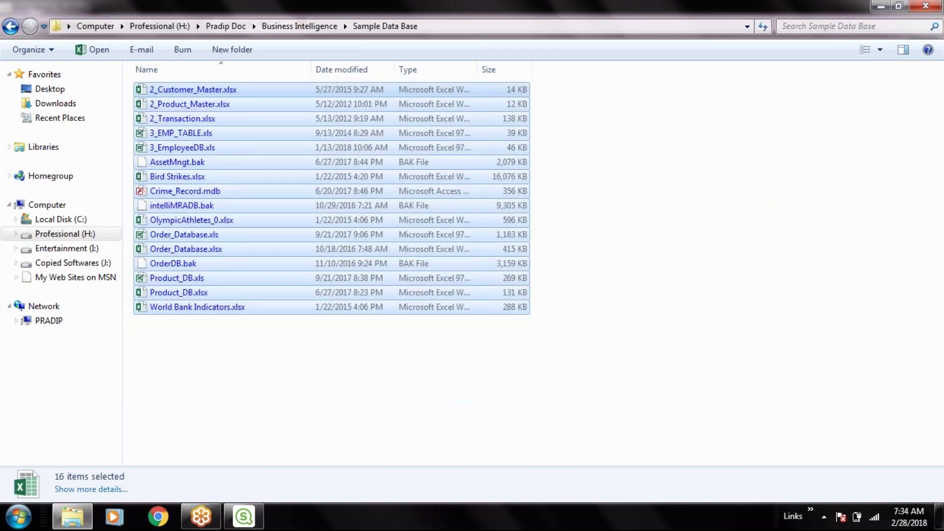
pyautogui.click(612, 374)
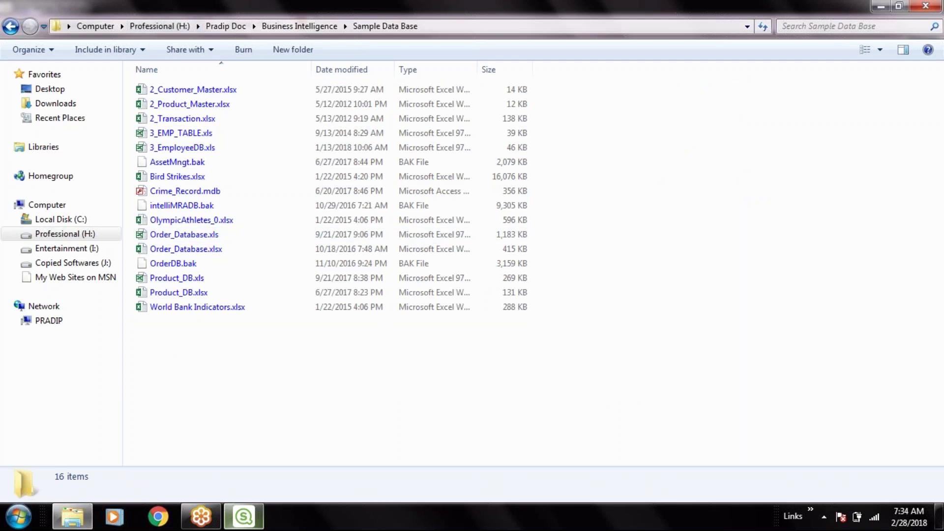
# Return to the folder connection dialog in Qlik Sense and set the path to the H: drive.
pyautogui.click(244, 516)
pyautogui.click(369, 144)
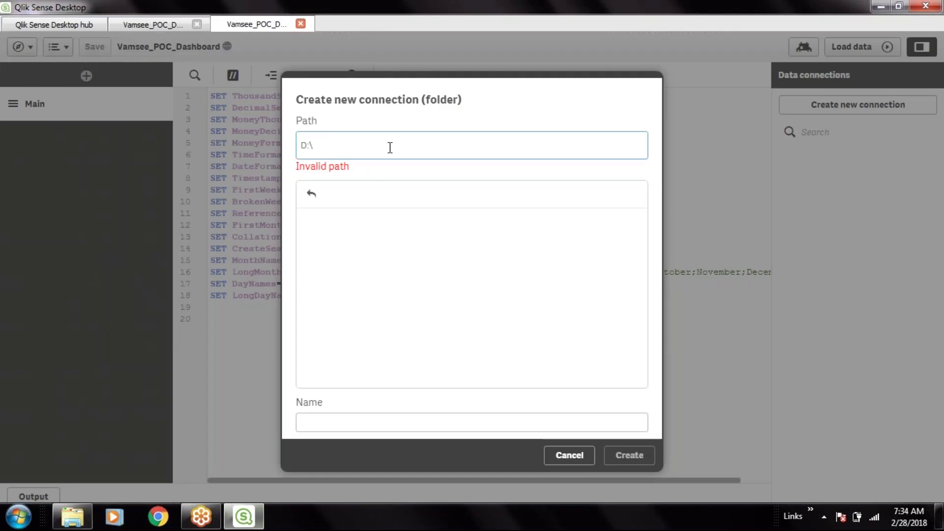
pyautogui.write('H >')
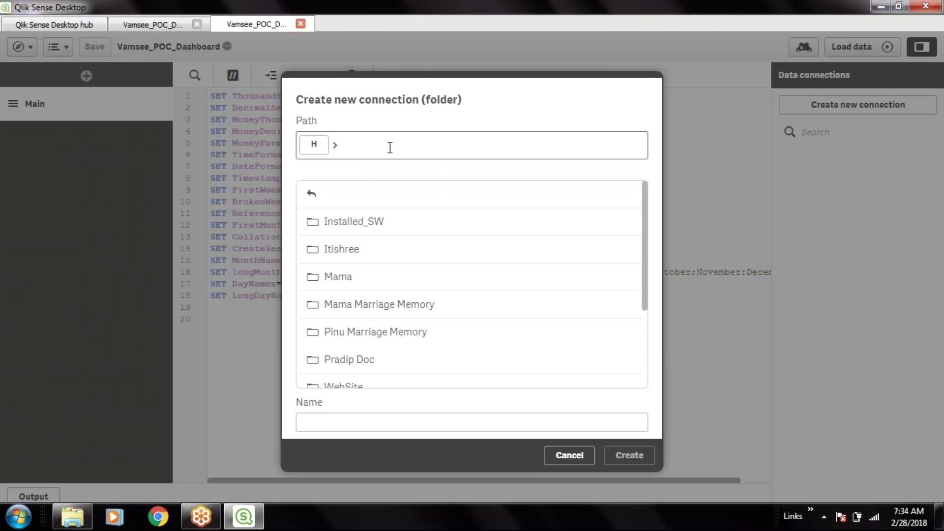
# Extend the connection path to the Sample Data Base folder inside Business Intelligence and look through its files.
pyautogui.moveTo(644, 224)
pyautogui.mouseDown()
pyautogui.moveTo(647, 291)
pyautogui.moveTo(657, 232)
pyautogui.mouseUp()
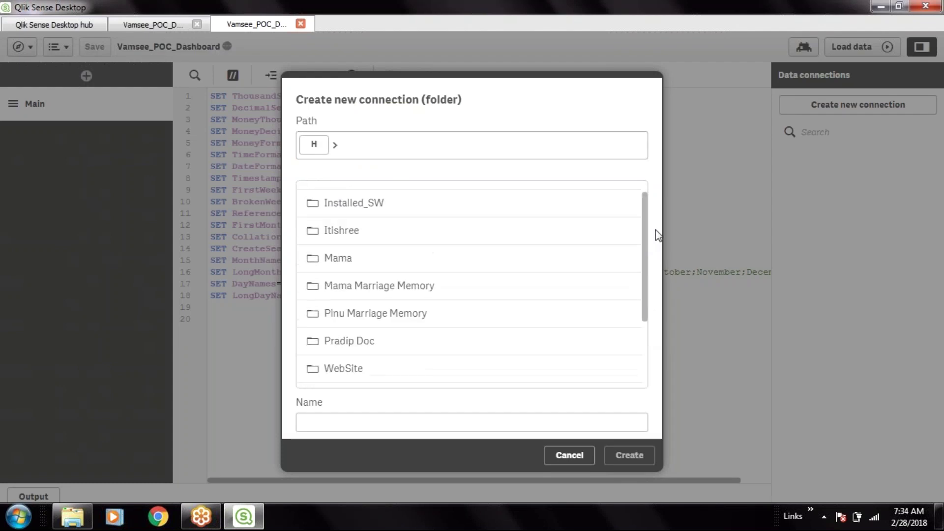
pyautogui.click(426, 344)
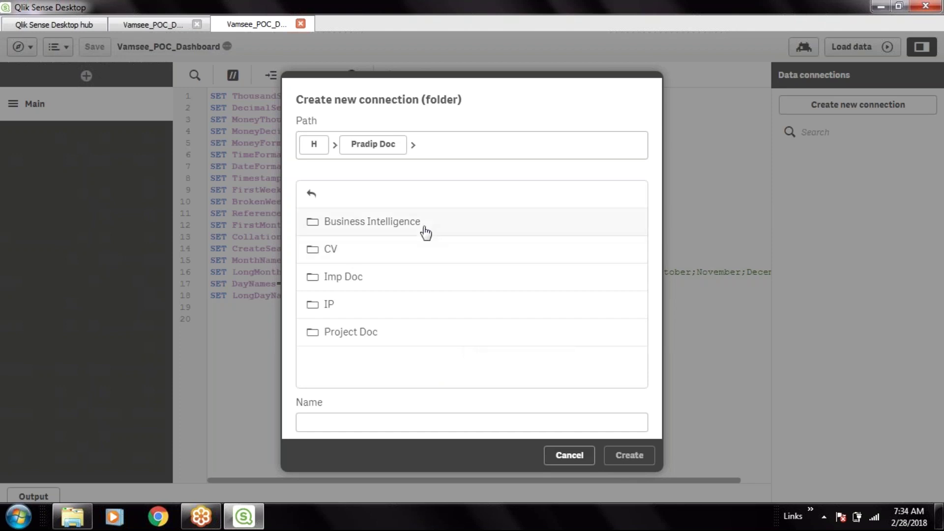
pyautogui.click(497, 232)
pyautogui.scroll(-2, 535, 301)
pyautogui.scroll(2, 535, 301)
pyautogui.scroll(-2, 535, 301)
pyautogui.scroll(2, 535, 301)
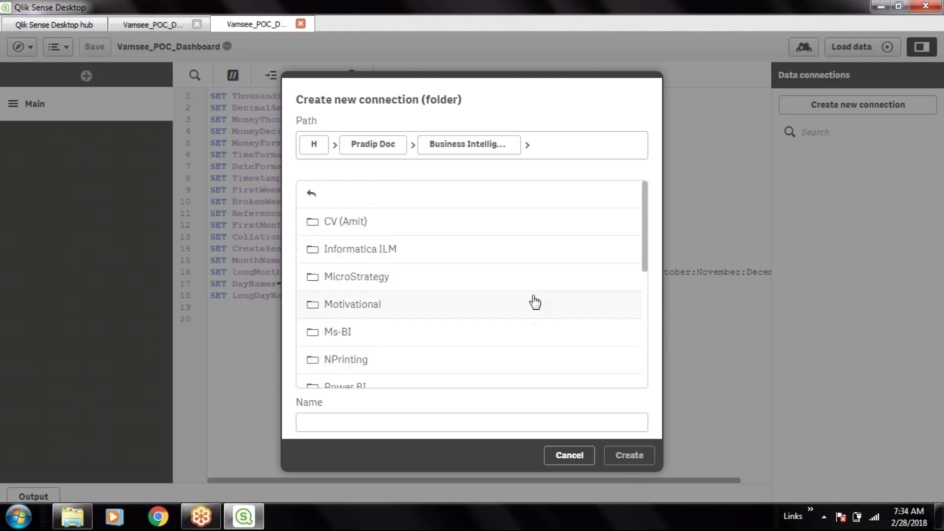
pyautogui.scroll(-3, 535, 301)
pyautogui.click(414, 362)
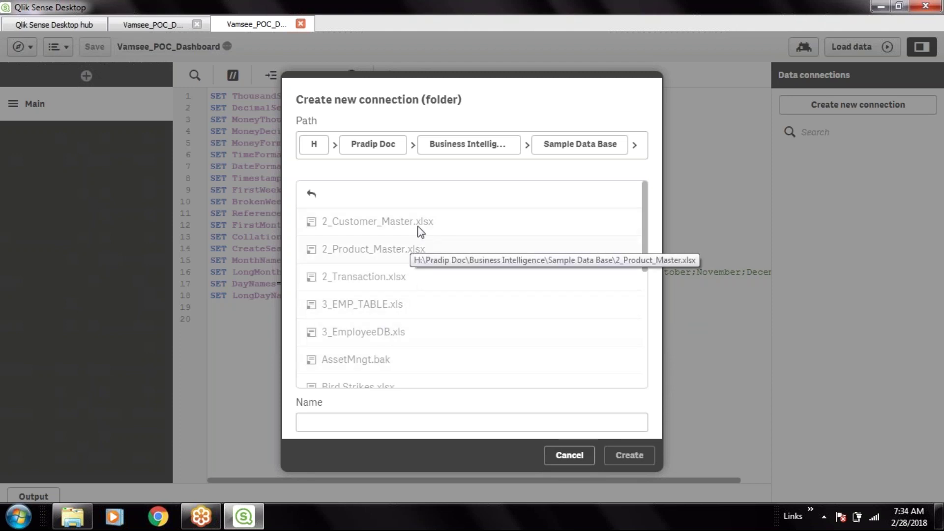
pyautogui.scroll(-5, 437, 296)
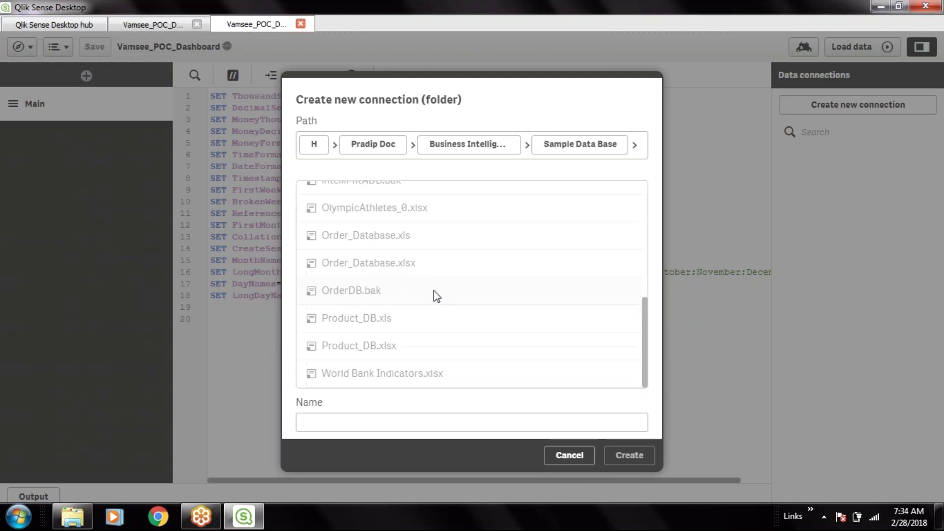
pyautogui.scroll(3, 389, 320)
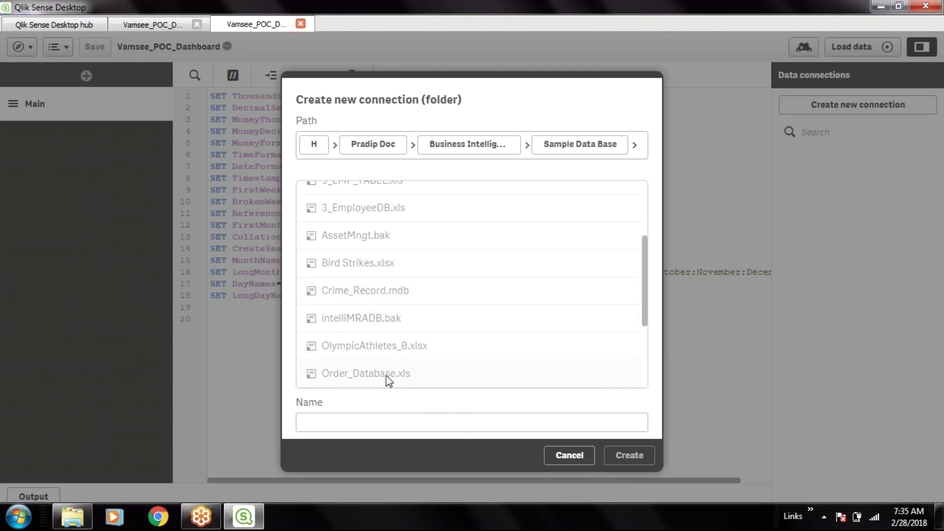
pyautogui.scroll(3, 432, 299)
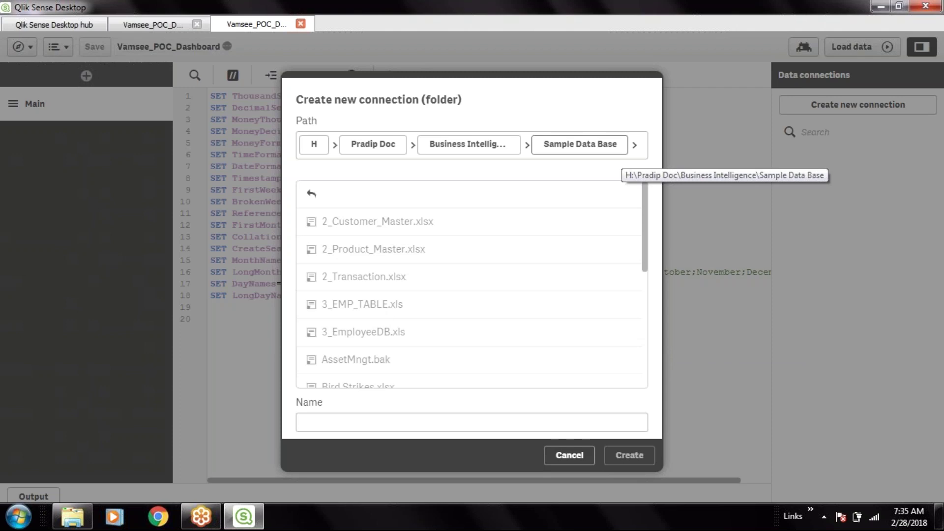
# Name the new folder connection FlatFilePath.
pyautogui.click(416, 424)
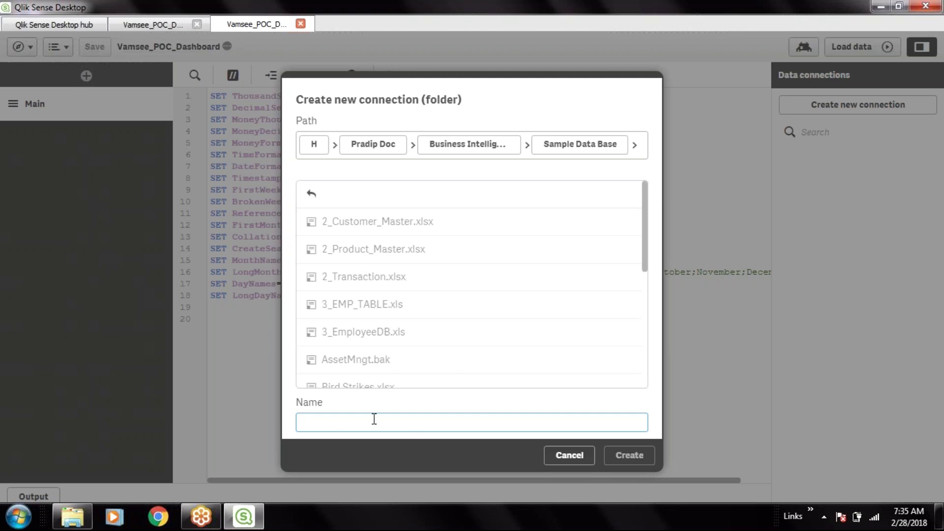
pyautogui.write('Flat')
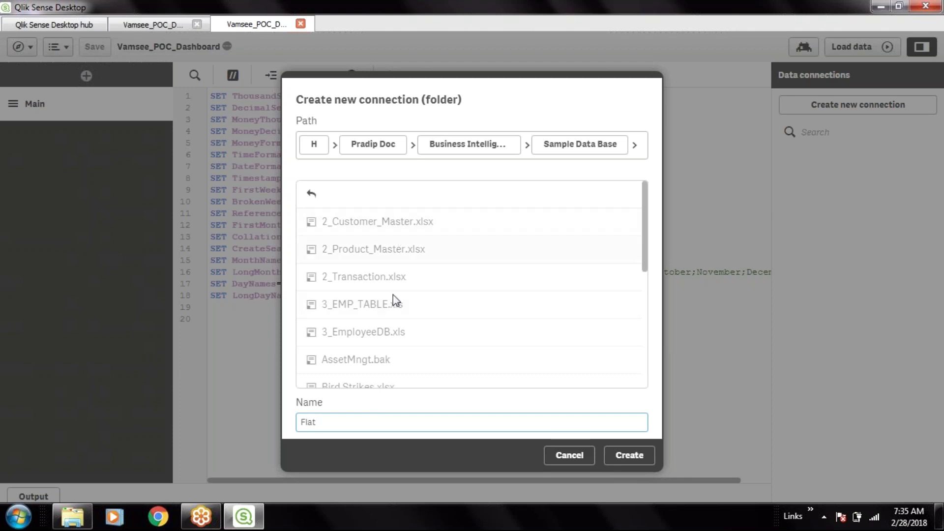
pyautogui.write('File')
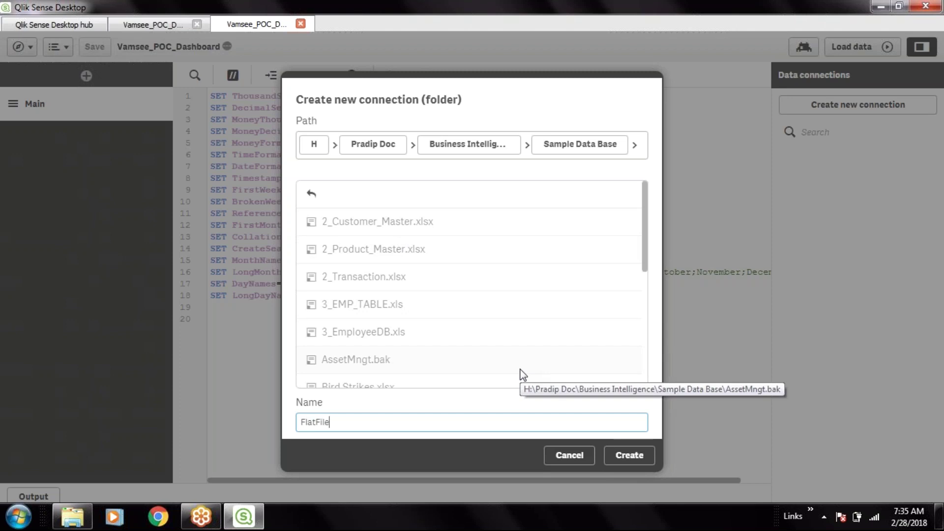
pyautogui.write('Locaction')
pyautogui.press('BackSpace')
pyautogui.press('BackSpace')
pyautogui.press('BackSpace')
pyautogui.press('BackSpace')
pyautogui.press('BackSpace')
pyautogui.press('BackSpace')
pyautogui.press('BackSpace')
pyautogui.press('BackSpace')
pyautogui.press('BackSpace')
pyautogui.write('Path')
pyautogui.hotkey('shift', 'Left')
pyautogui.hotkey('shift', 'Left')
pyautogui.hotkey('shift', 'Left')
pyautogui.hotkey('shift', 'Left')
pyautogui.hotkey('shift', 'Left')
pyautogui.hotkey('shift', 'Left')
pyautogui.hotkey('shift', 'Left')
pyautogui.hotkey('shift', 'Left')
pyautogui.hotkey('shift', 'Left')
pyautogui.hotkey('shift', 'Left')
pyautogui.hotkey('shift', 'Left')
pyautogui.hotkey('shift', 'Left')
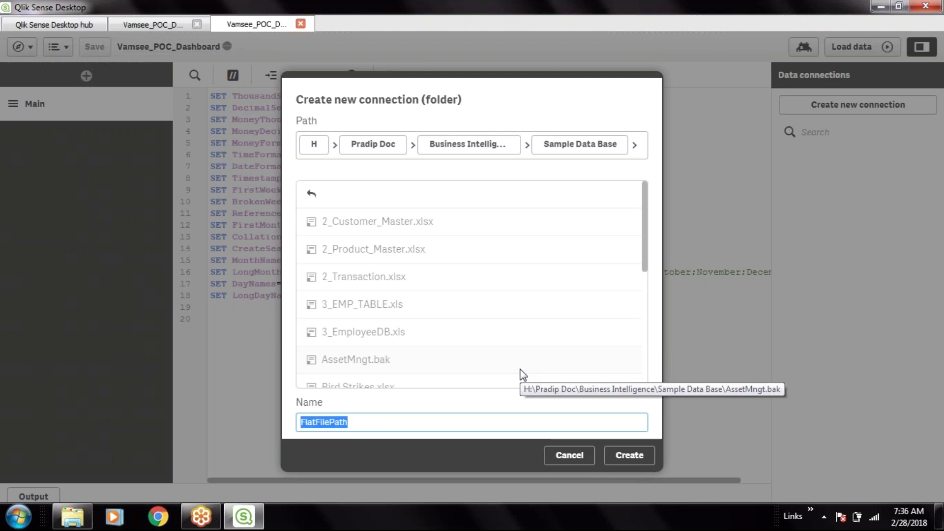
pyautogui.press('Right')
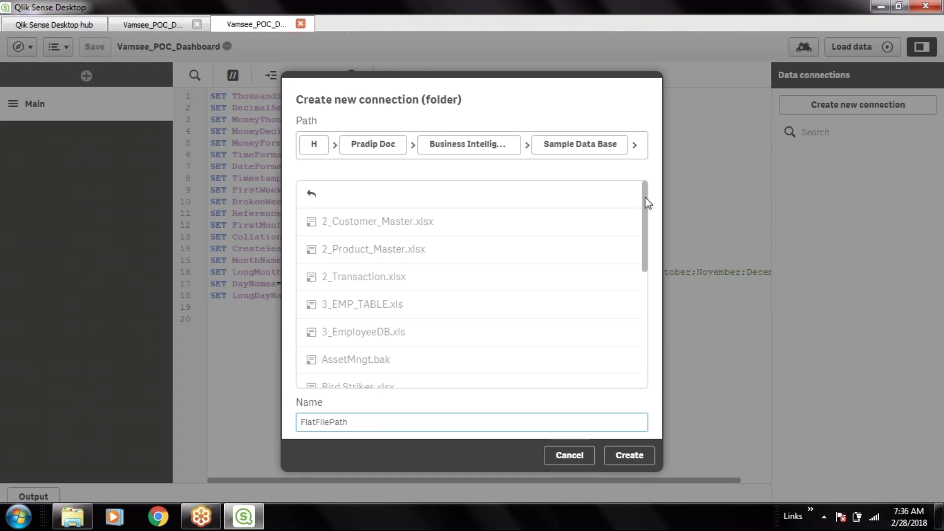
# Create the FlatFilePath folder connection, then review its path and name in the edit dialog without changing anything.
pyautogui.click(631, 456)
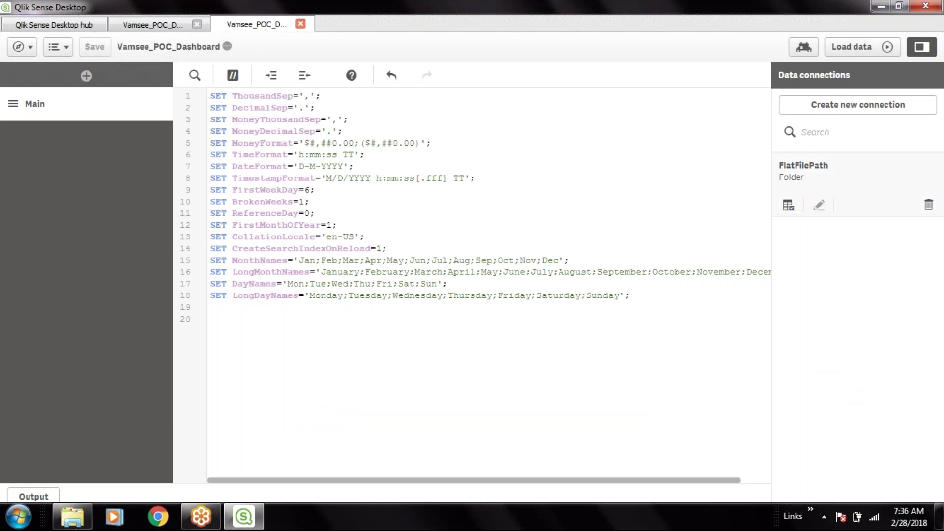
pyautogui.click(613, 370)
pyautogui.click(818, 205)
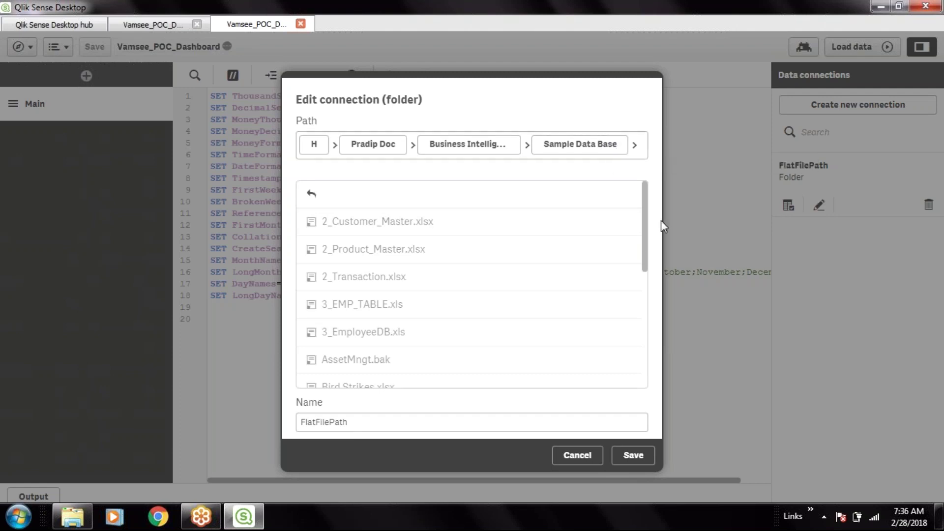
pyautogui.click(583, 463)
pyautogui.rightClick(841, 317)
pyautogui.click(806, 372)
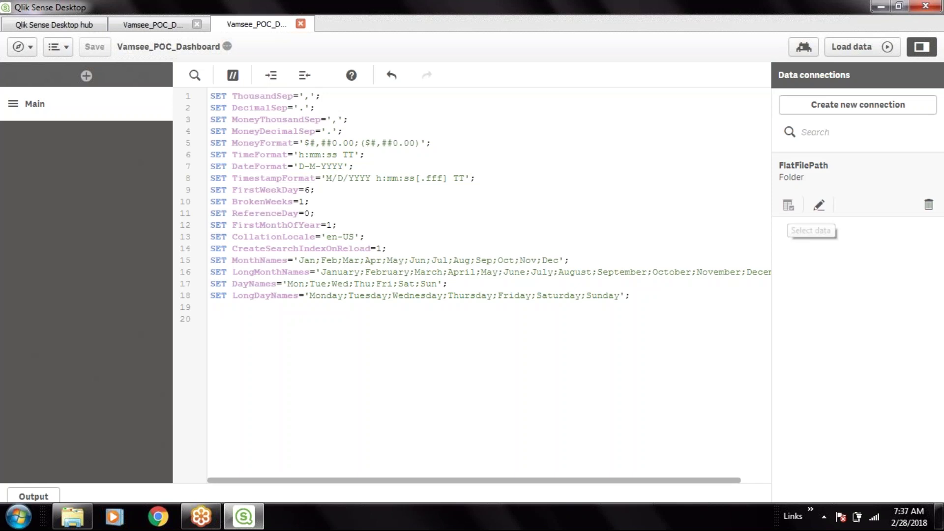
# Open the data selection of the FlatFilePath connection and look through its list of table files.
pyautogui.click(788, 205)
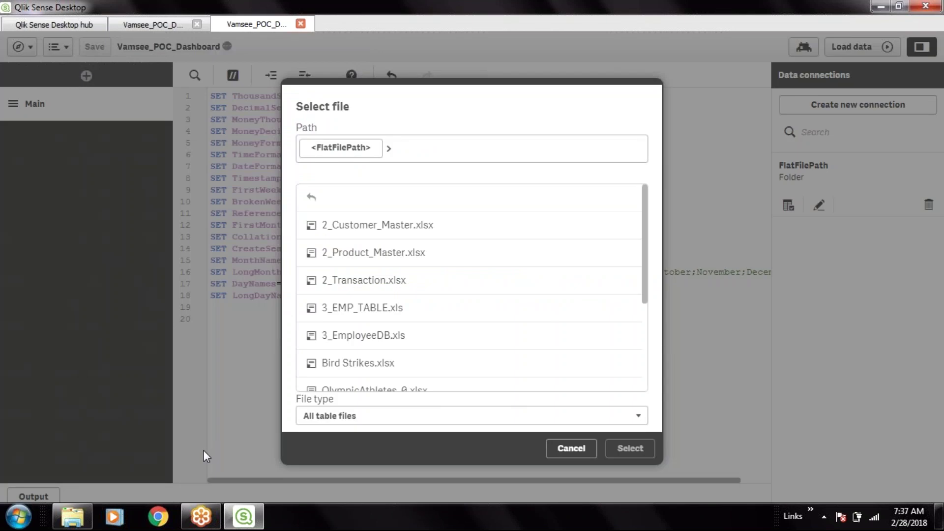
pyautogui.click(631, 141)
pyautogui.moveTo(649, 234); pyautogui.dragTo(638, 333)
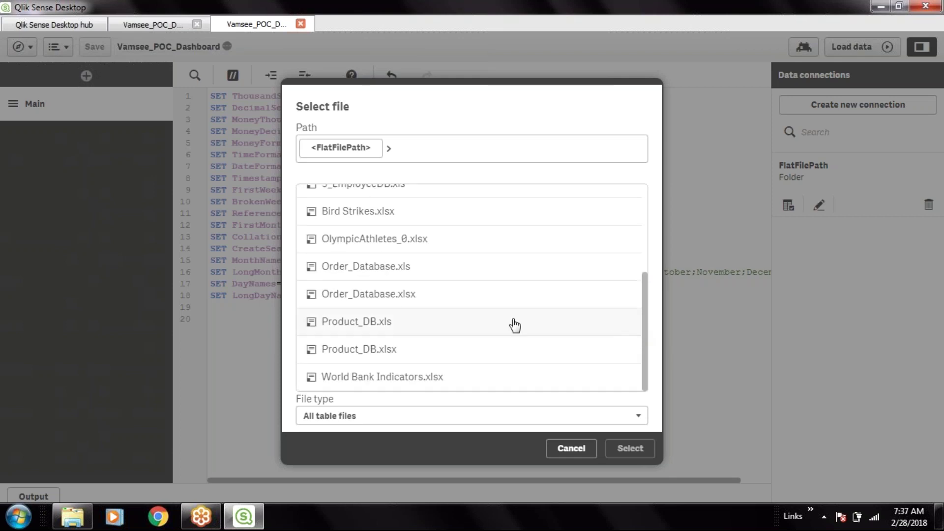
pyautogui.scroll(2, 544, 329)
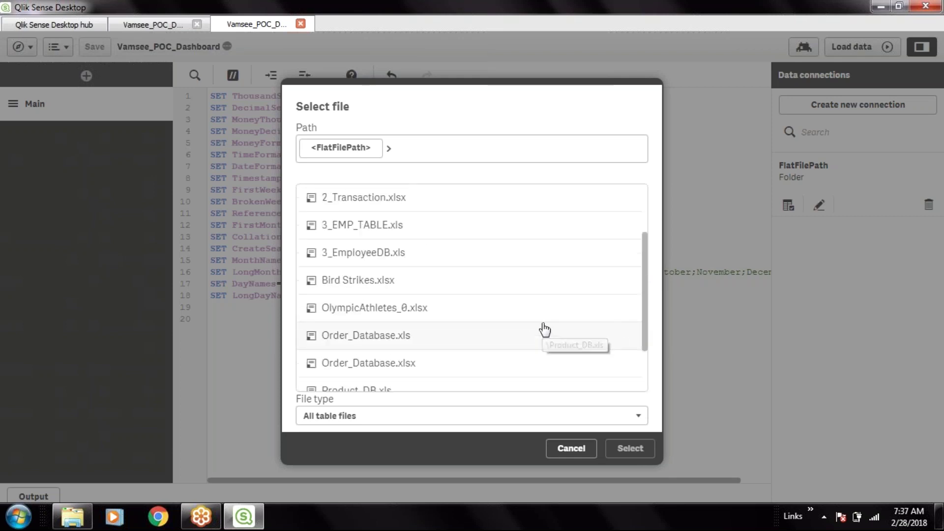
pyautogui.scroll(1, 544, 328)
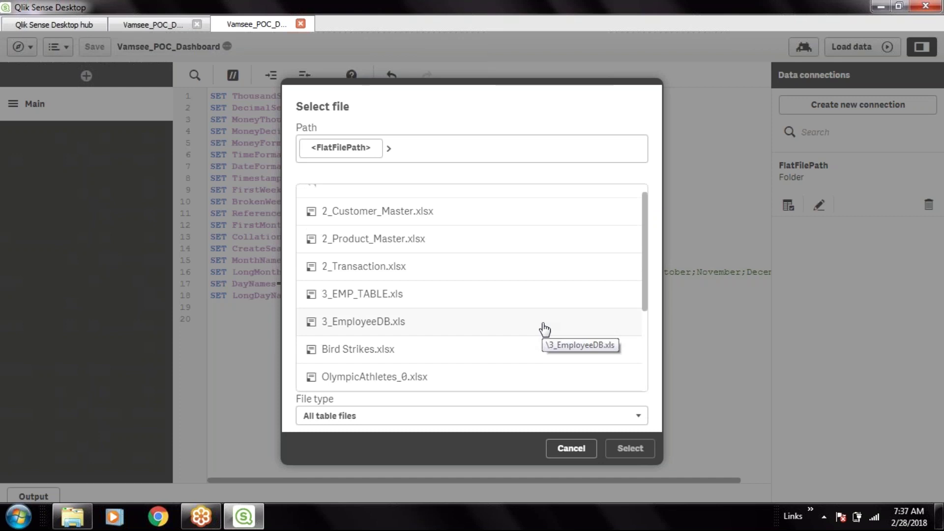
pyautogui.scroll(-1, 544, 329)
pyautogui.scroll(1, 545, 329)
pyautogui.scroll(-1, 544, 329)
pyautogui.scroll(1, 544, 328)
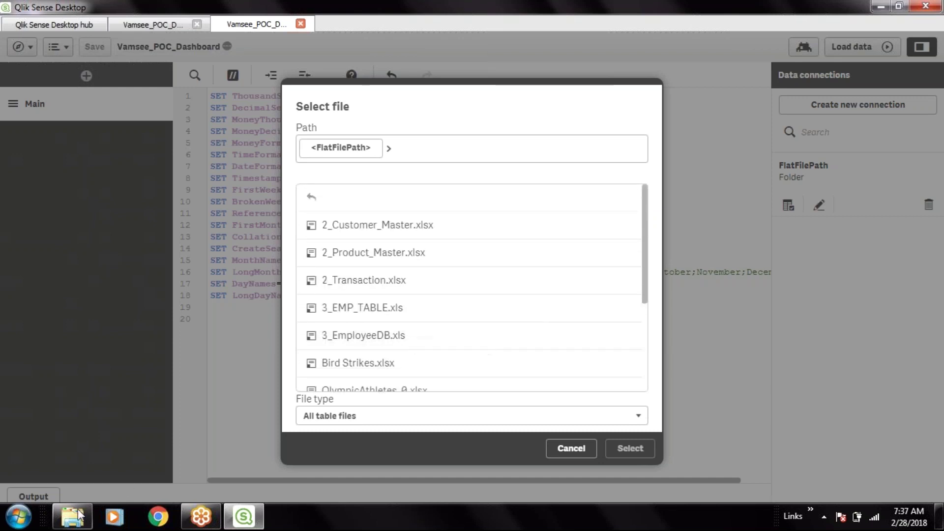
# Switch to Windows Explorer and look into the QlikviewTraining Session folder inside Business Intelligence's QlikView folder.
pyautogui.hotkey('alt', 'Tab')
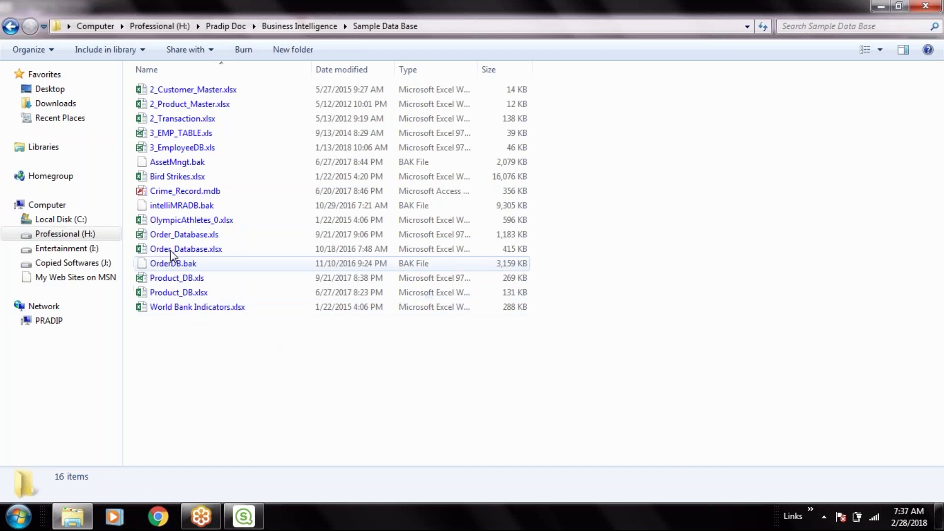
pyautogui.click(316, 27)
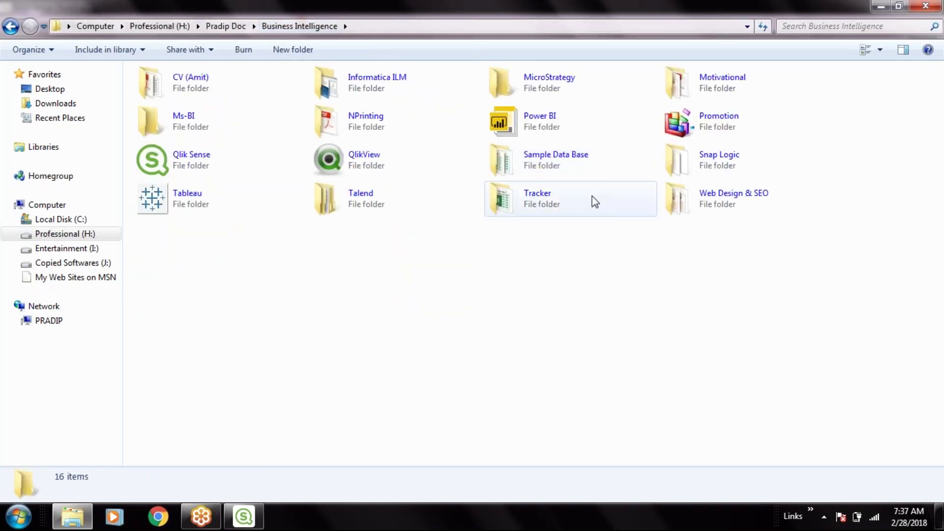
pyautogui.moveTo(596, 197)
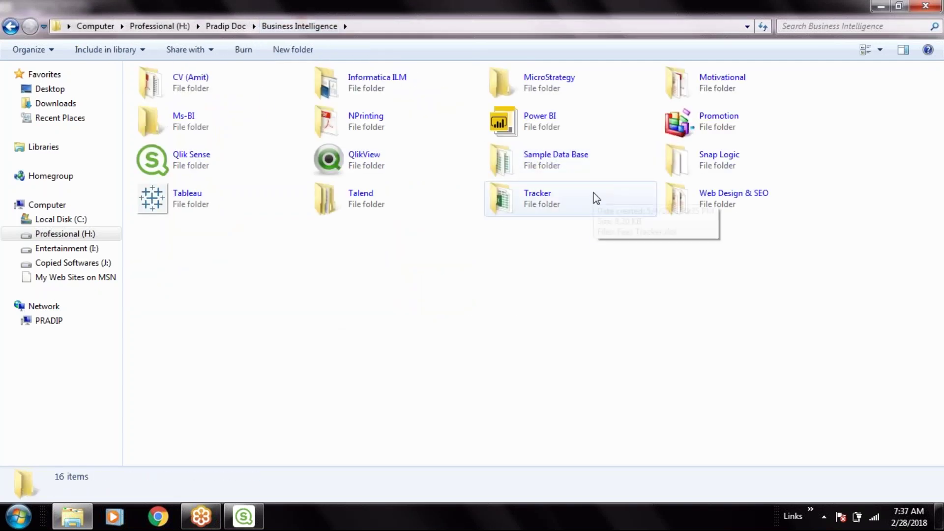
pyautogui.doubleClick(373, 165)
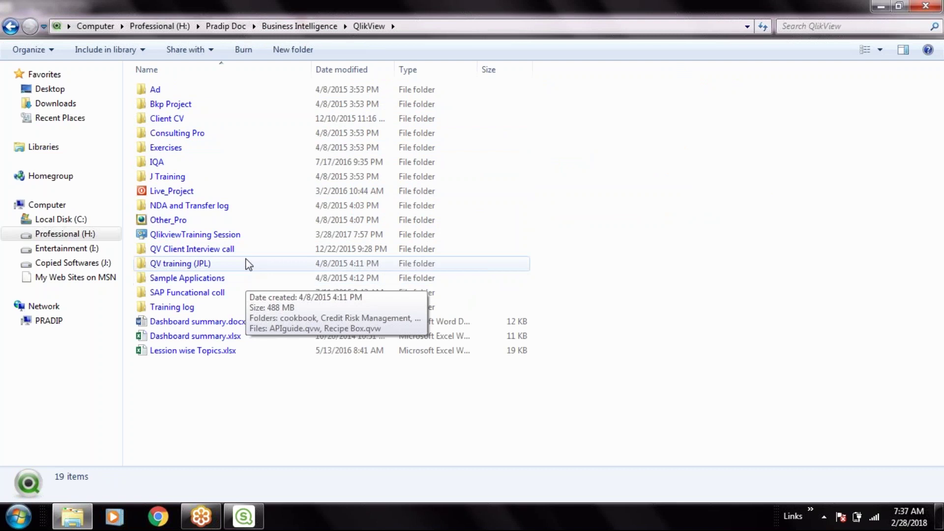
pyautogui.doubleClick(244, 231)
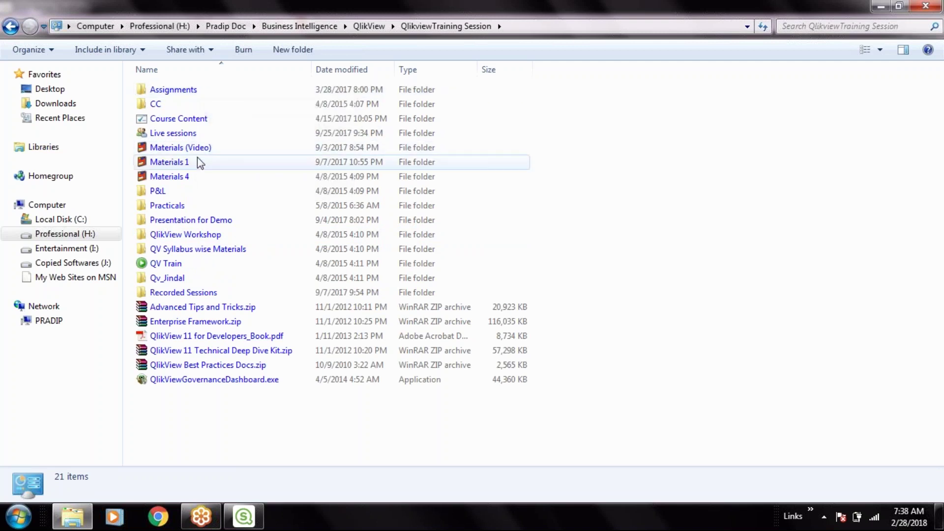
# Return to Qlik Sense, dismiss the error dialog and highlight Order_Database.xls among the connection's files.
pyautogui.moveTo(251, 525)
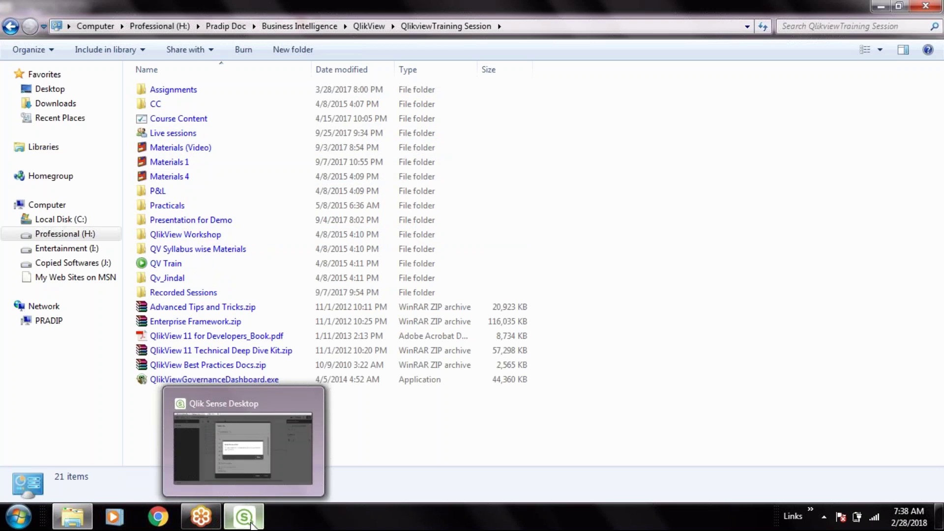
pyautogui.click(250, 525)
pyautogui.click(561, 321)
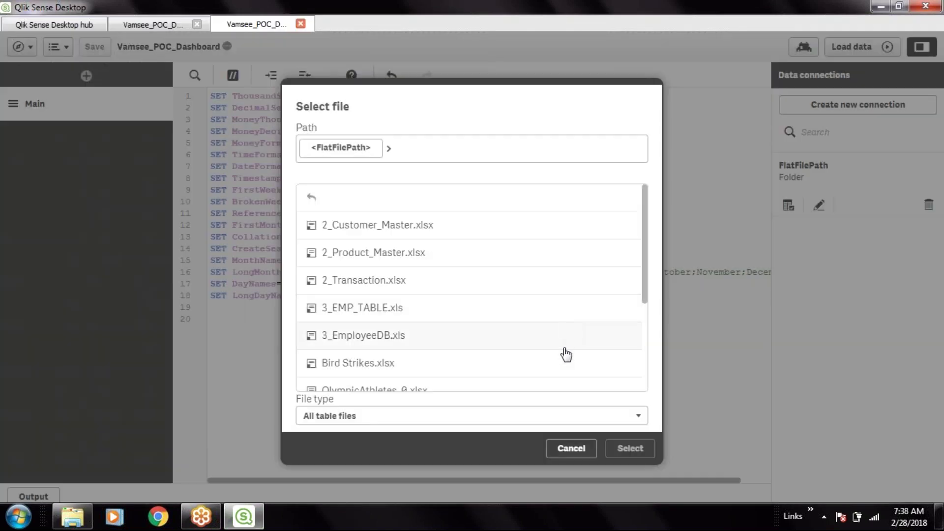
pyautogui.moveTo(645, 229); pyautogui.dragTo(639, 313)
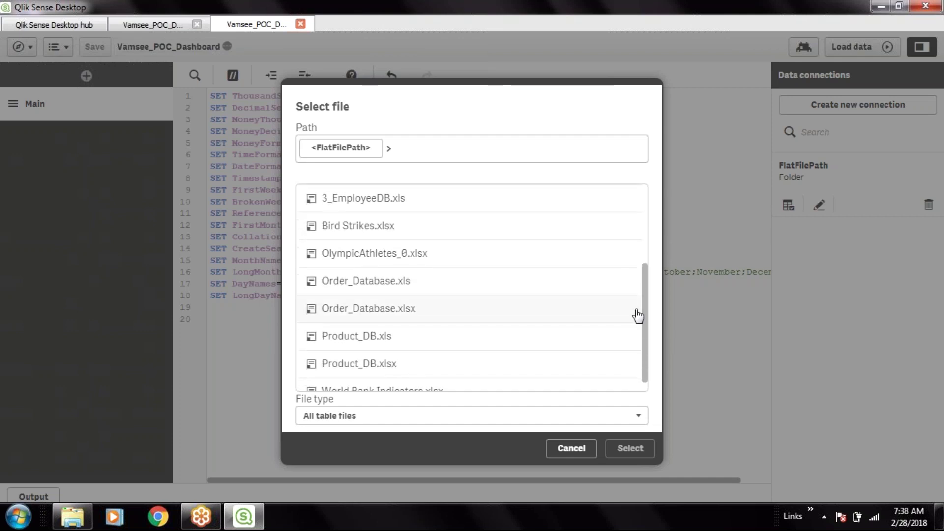
pyautogui.click(424, 343)
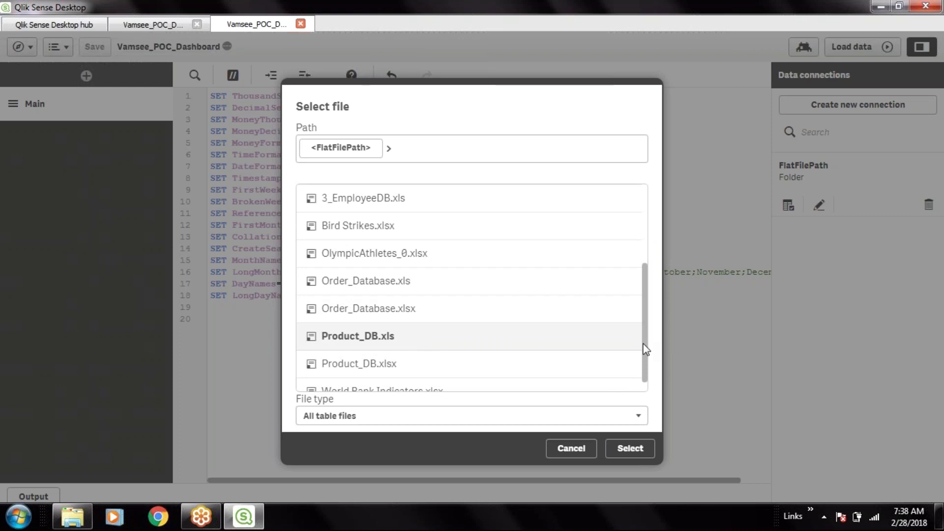
pyautogui.moveTo(644, 362); pyautogui.dragTo(642, 293)
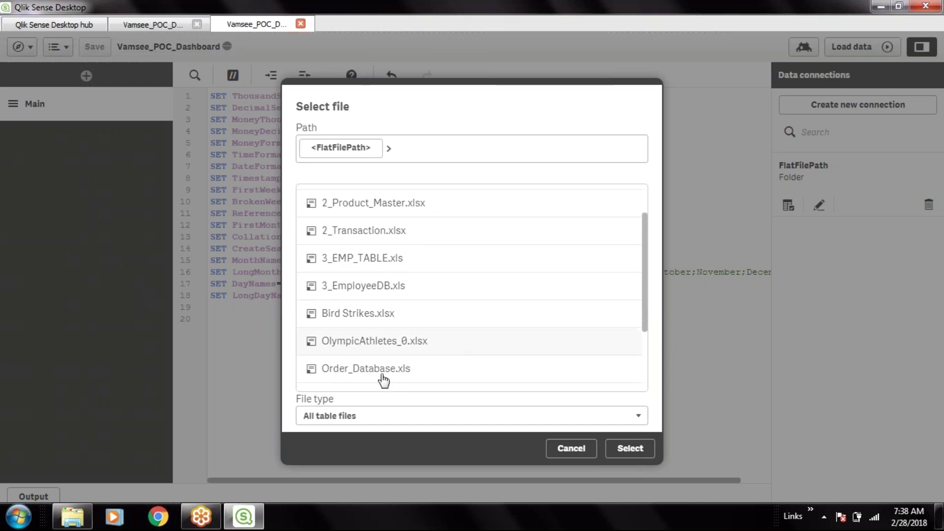
pyautogui.click(466, 372)
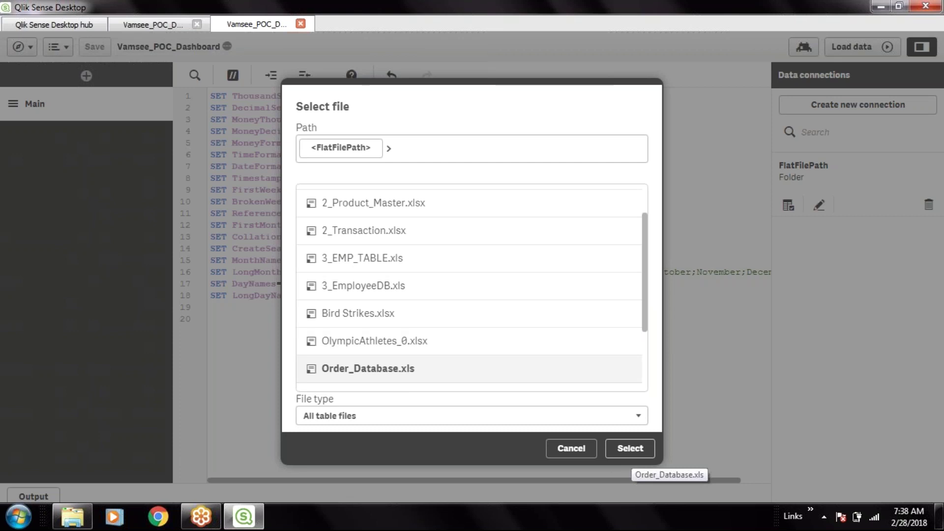
# Examine the supported file types, cancel the file selection, and view the available connection types without choosing one.
pyautogui.click(639, 418)
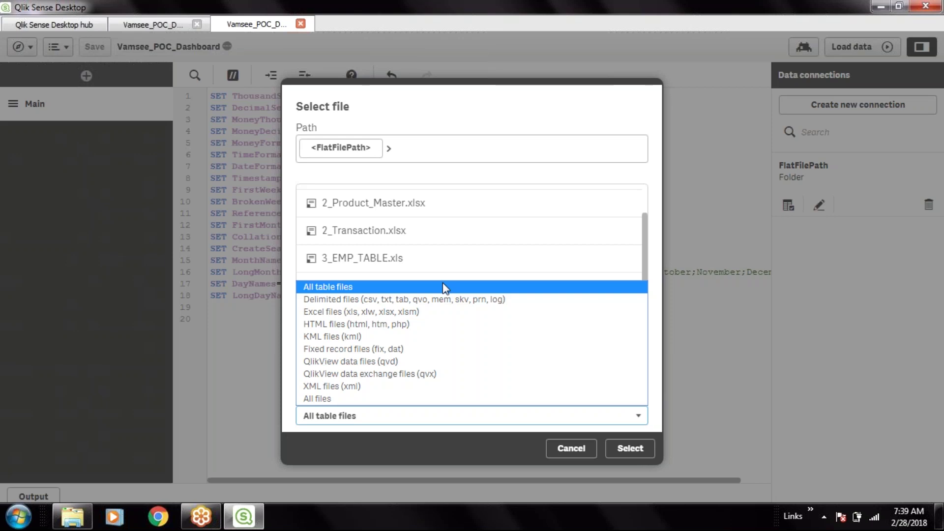
pyautogui.click(446, 433)
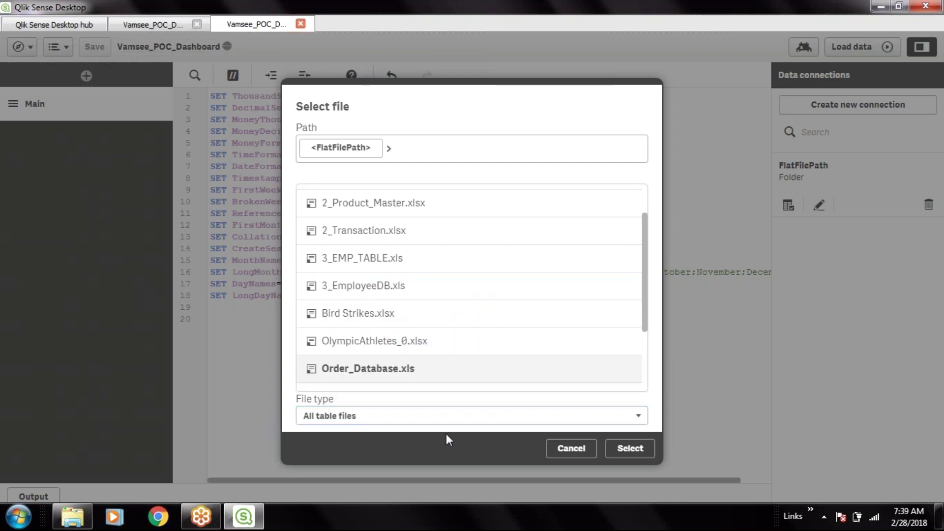
pyautogui.click(565, 453)
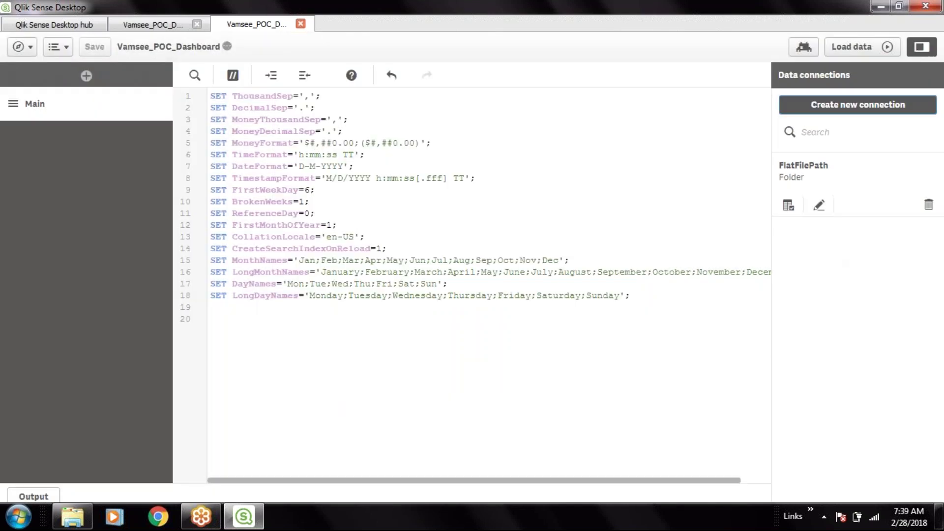
pyautogui.click(858, 104)
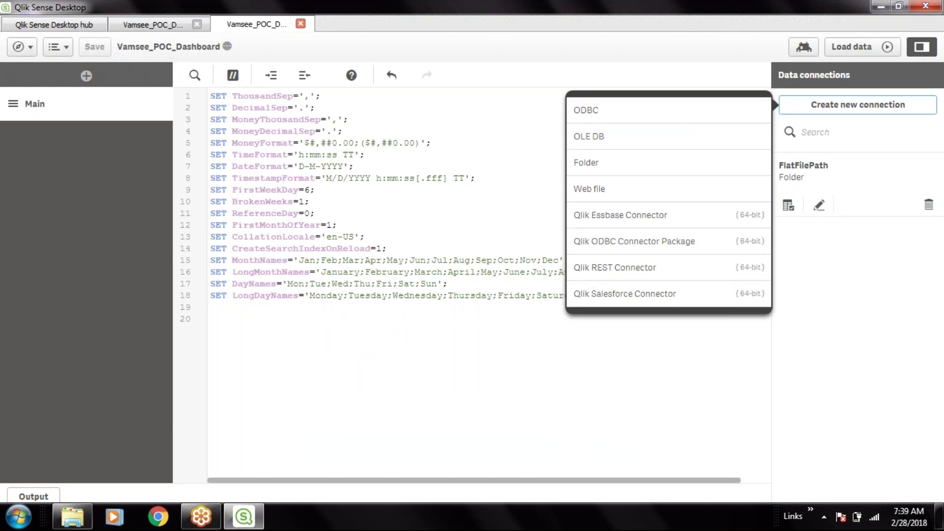
pyautogui.click(851, 329)
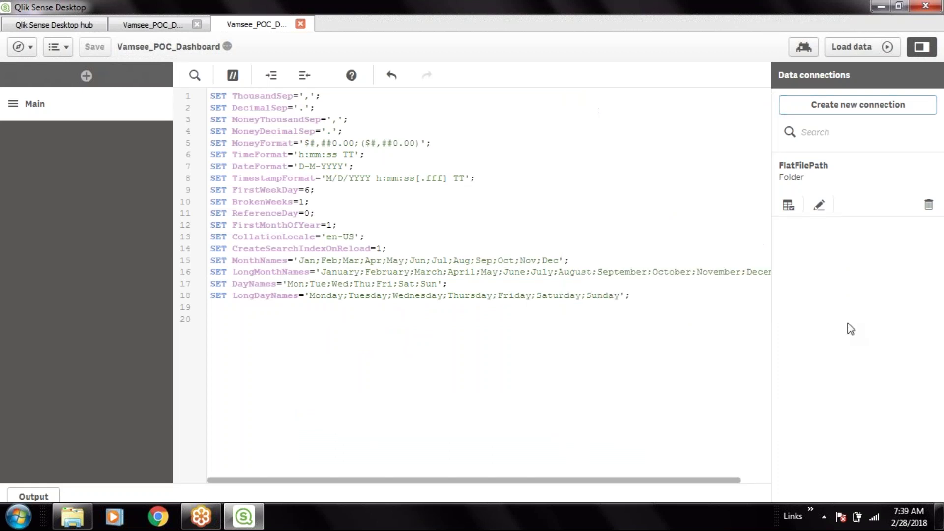
pyautogui.click(364, 339)
# Reopen the FlatFilePath file selection, dismiss the connector error dialogs, and select Order_Database.xls as the data source.
pyautogui.click(789, 206)
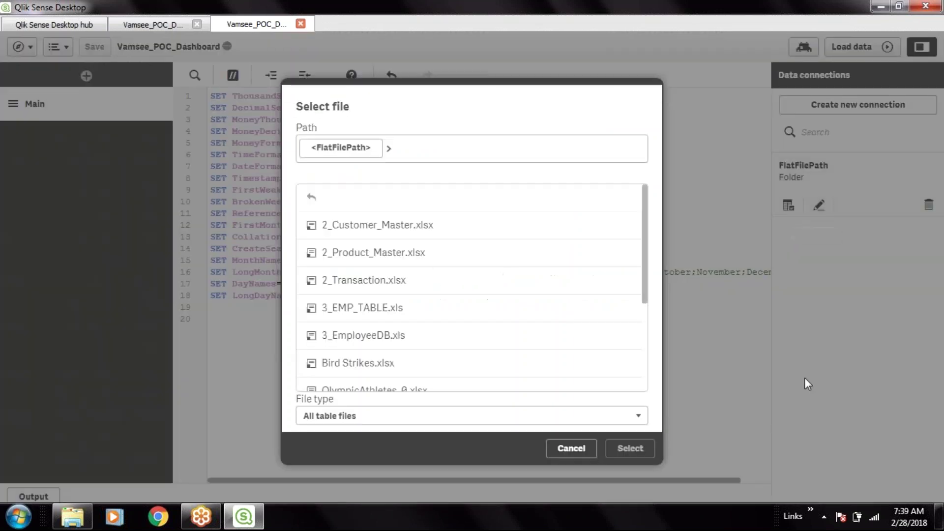
pyautogui.moveTo(645, 216); pyautogui.dragTo(652, 339)
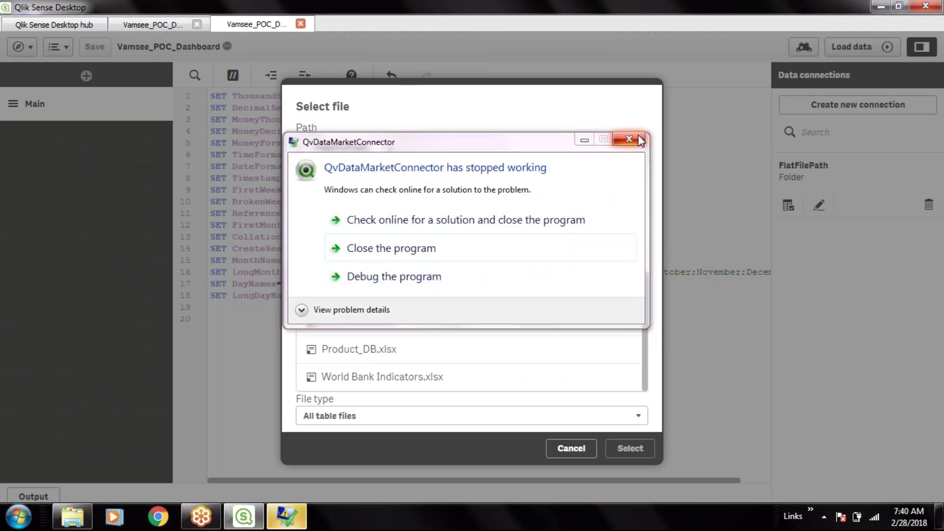
pyautogui.click(625, 141)
pyautogui.click(381, 416)
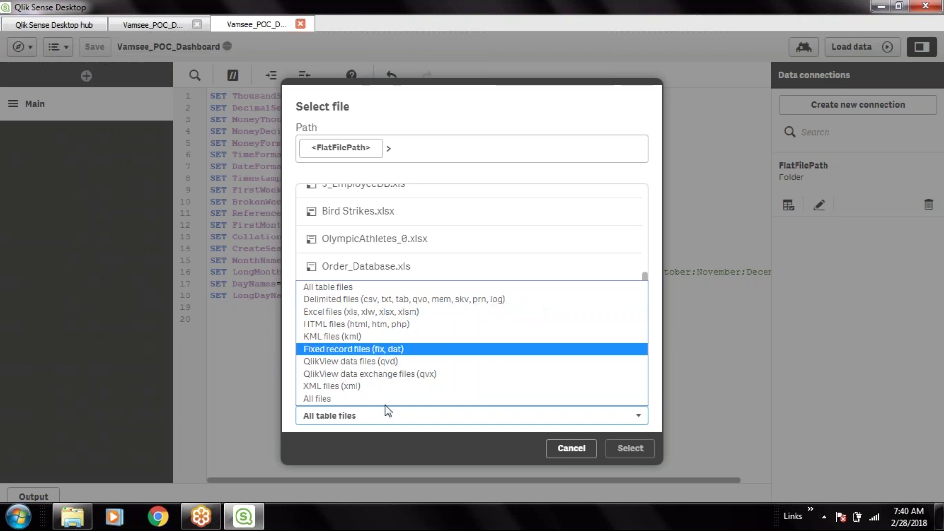
pyautogui.click(396, 362)
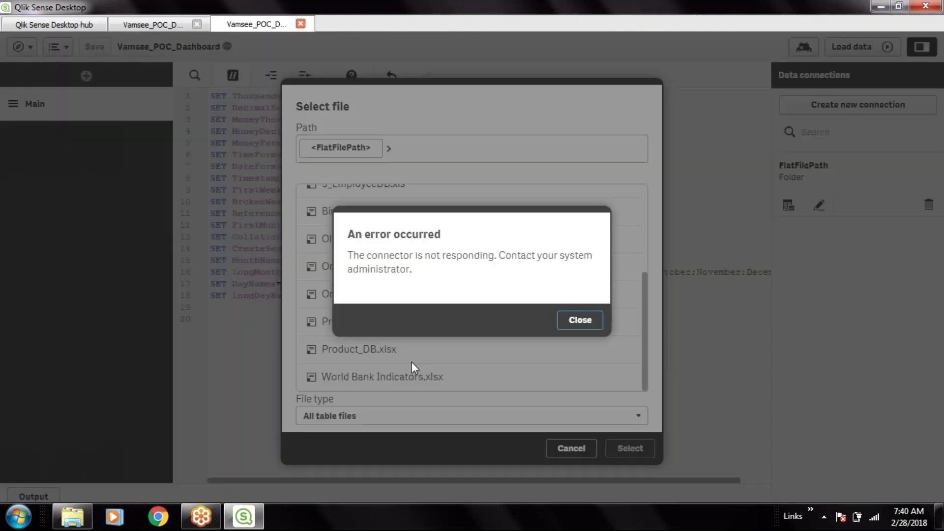
pyautogui.click(582, 322)
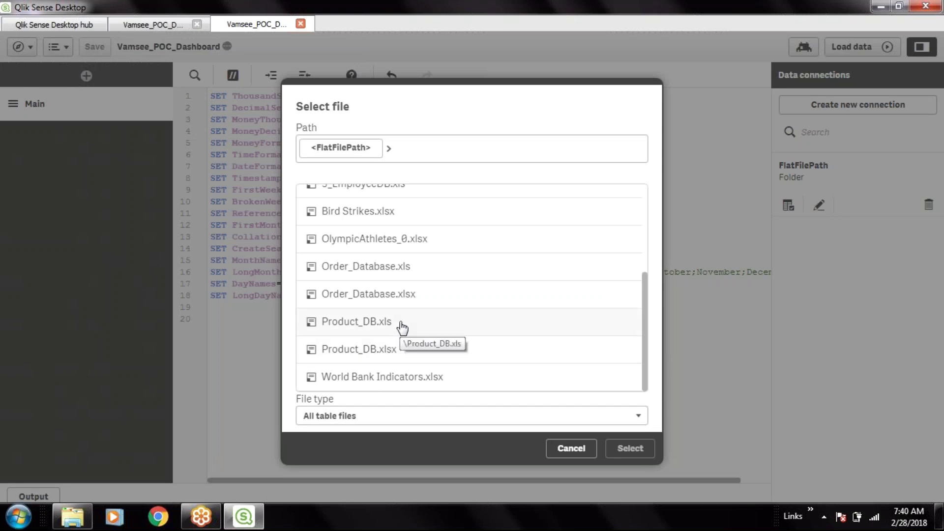
pyautogui.click(436, 269)
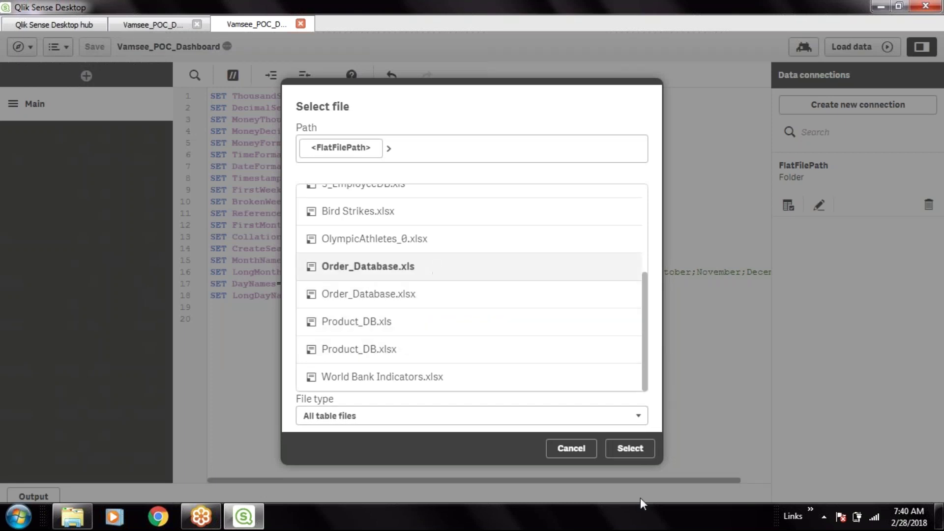
pyautogui.click(634, 449)
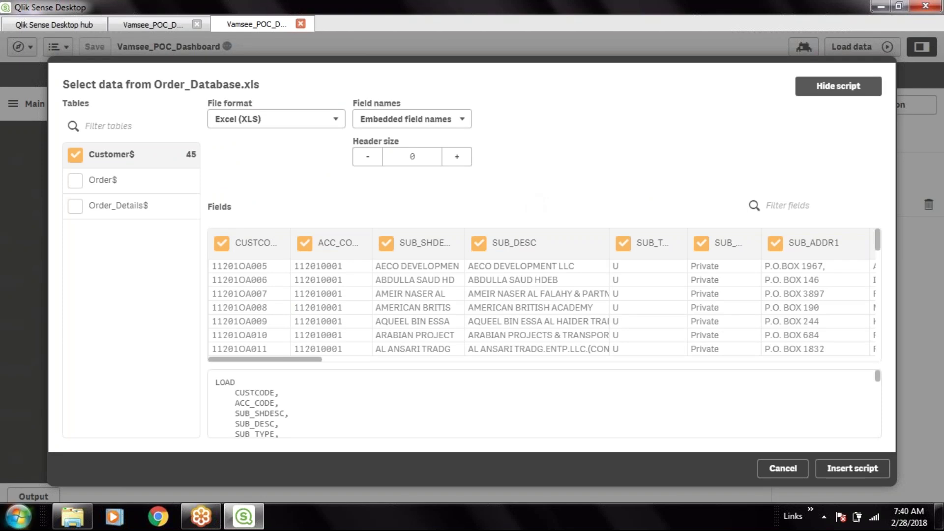
# Search the Windows Start menu for gis, clear the search, and look through the installed programs before closing the menu.
pyautogui.click(18, 516)
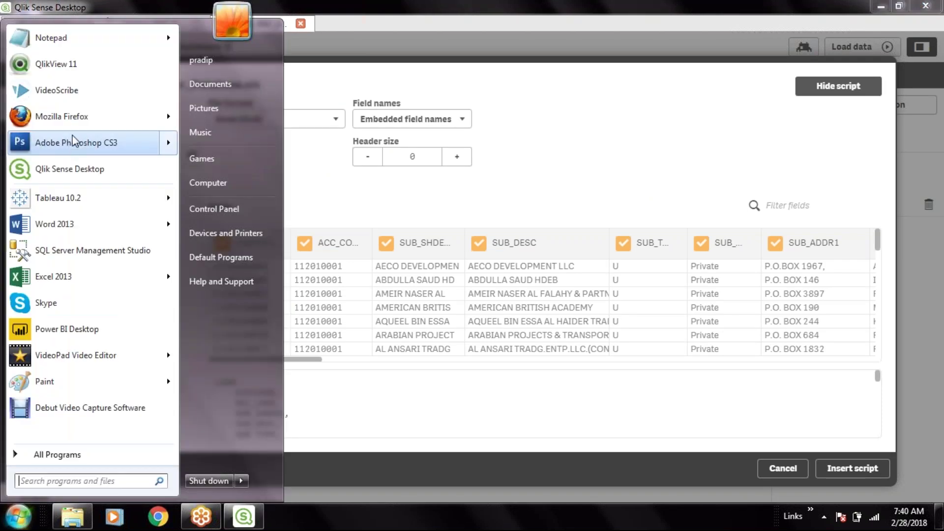
pyautogui.click(77, 481)
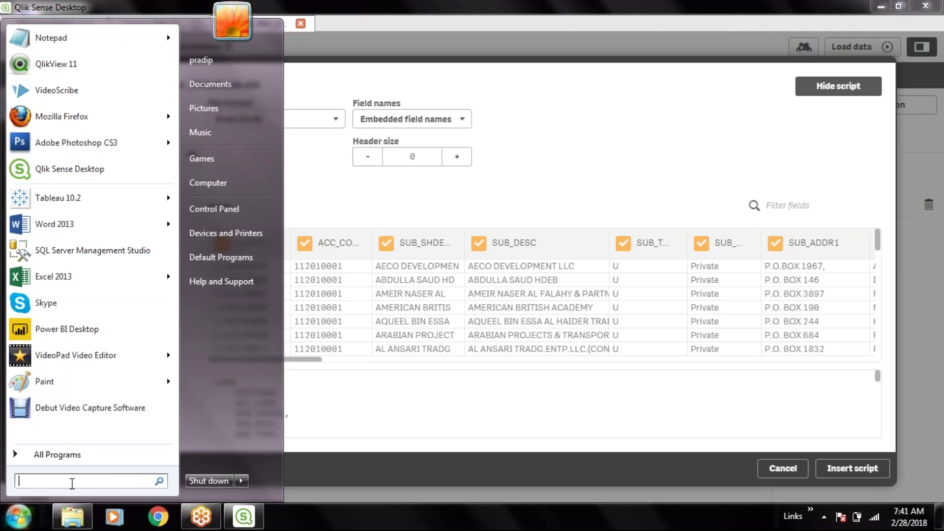
pyautogui.write('gis')
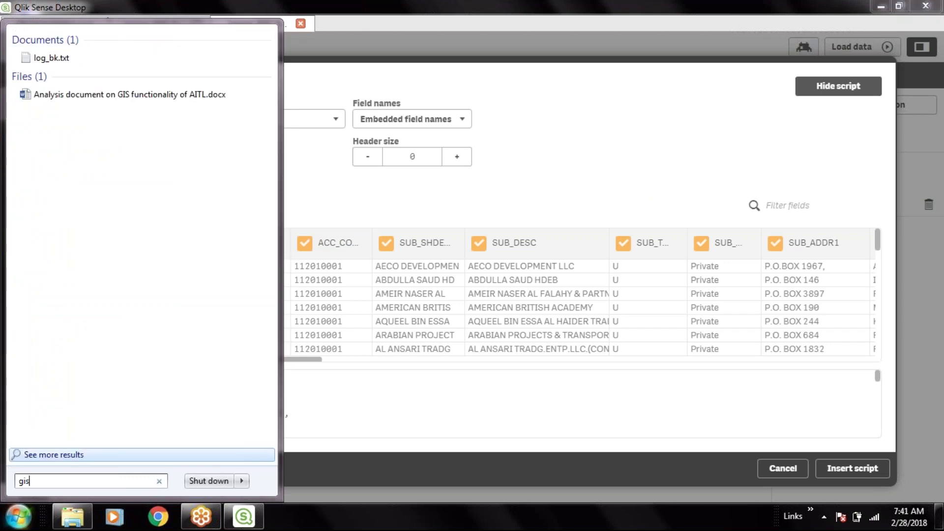
pyautogui.press('BackSpace')
pyautogui.press('BackSpace')
pyautogui.press('BackSpace')
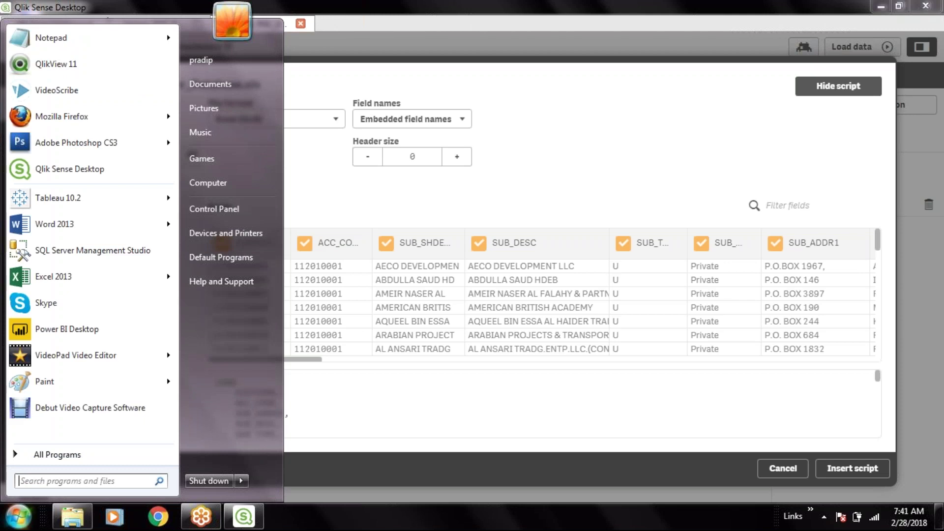
pyautogui.click(54, 454)
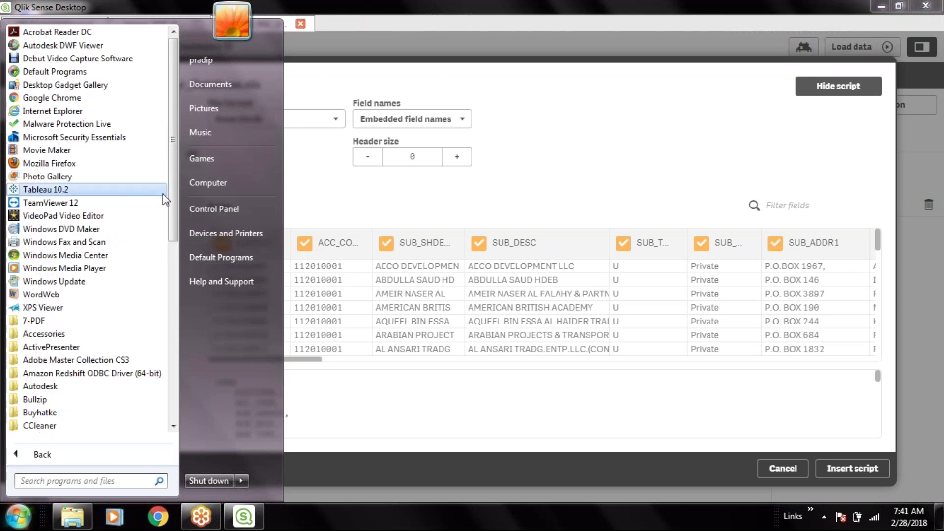
pyautogui.click(27, 454)
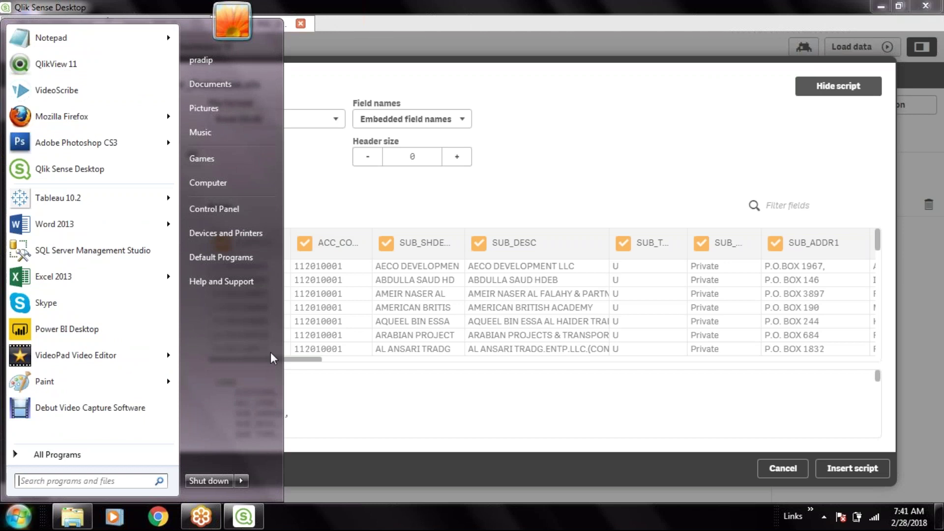
pyautogui.rightClick(237, 379)
pyautogui.click(220, 385)
pyautogui.click(488, 527)
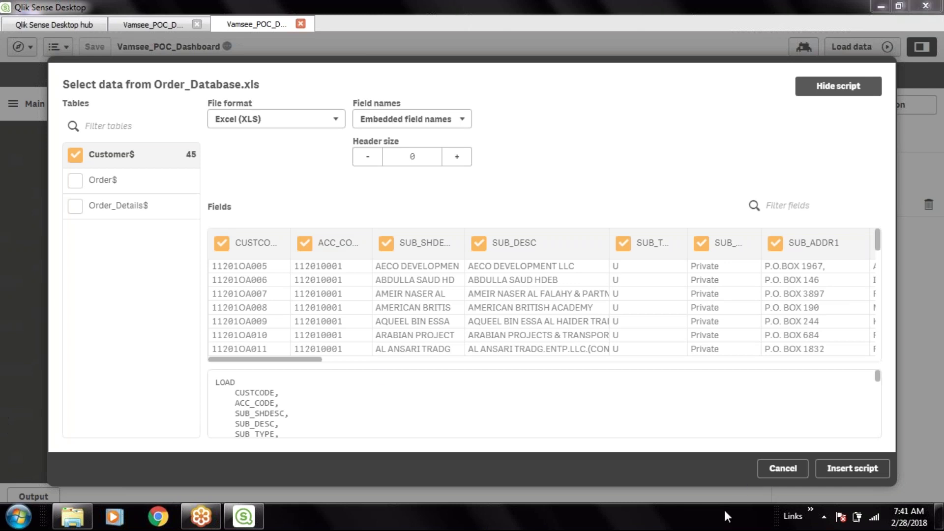
# Include the Order$ and Order_Details$ tables in the data selection alongside Customer$.
pyautogui.moveTo(297, 360); pyautogui.dragTo(179, 378)
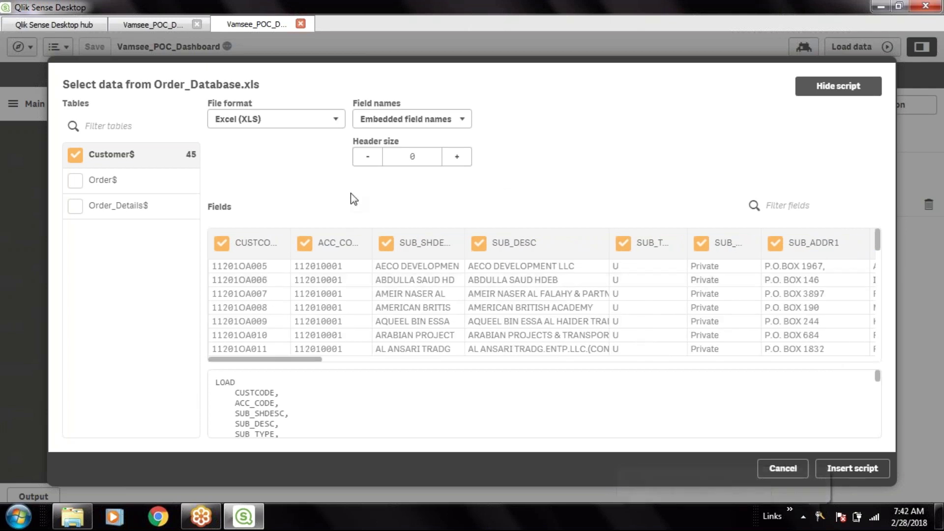
pyautogui.click(75, 181)
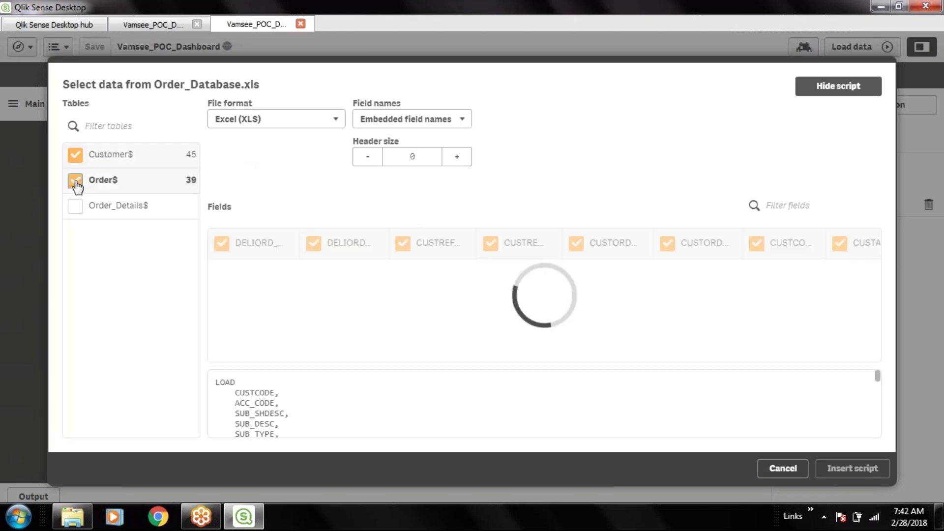
pyautogui.click(74, 208)
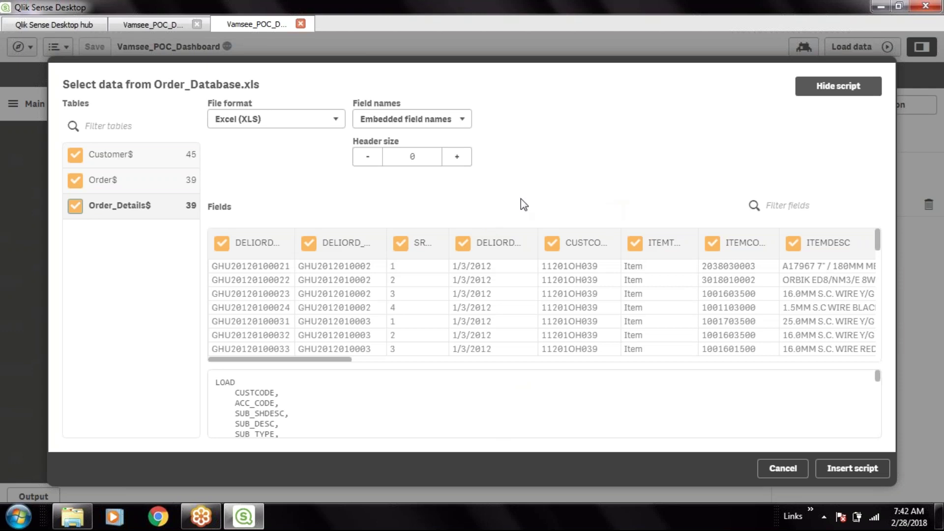
# Try the No field names option on Order_Details$ and restore Embedded field names.
pyautogui.click(462, 119)
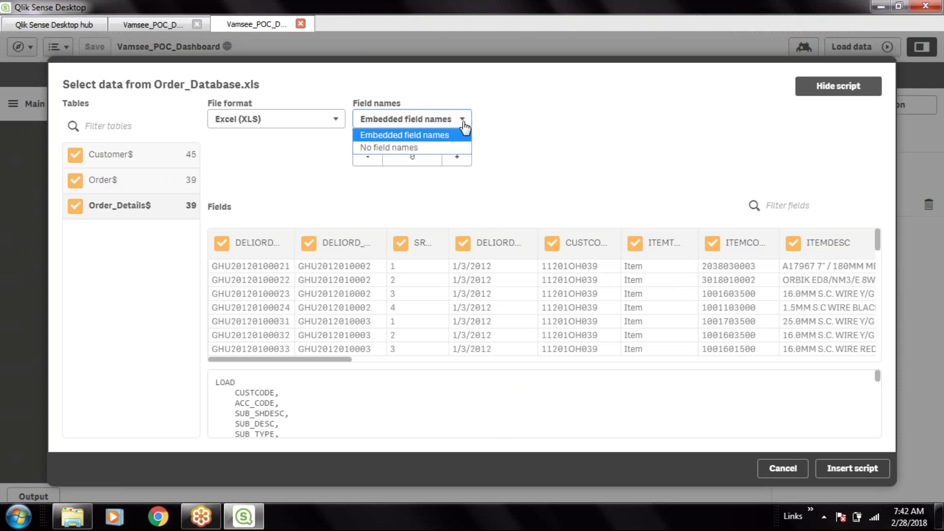
pyautogui.click(441, 144)
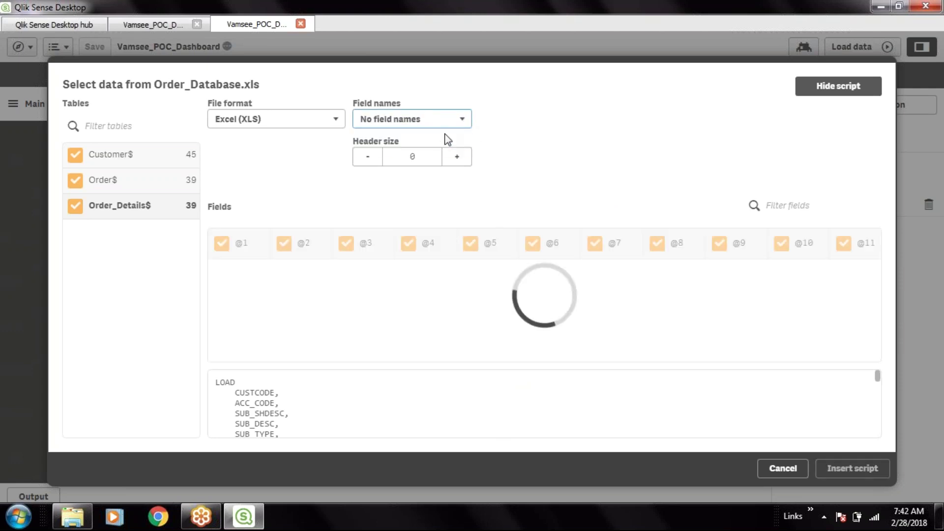
pyautogui.click(462, 122)
pyautogui.click(443, 132)
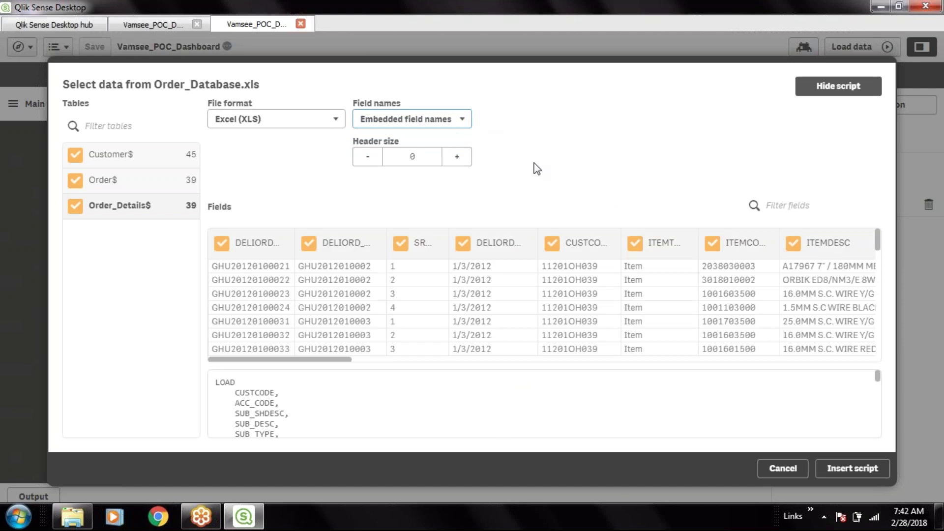
# Preview the Order$ and Customer$ fields and insert the load script for all three selected tables.
pyautogui.click(130, 185)
pyautogui.click(145, 162)
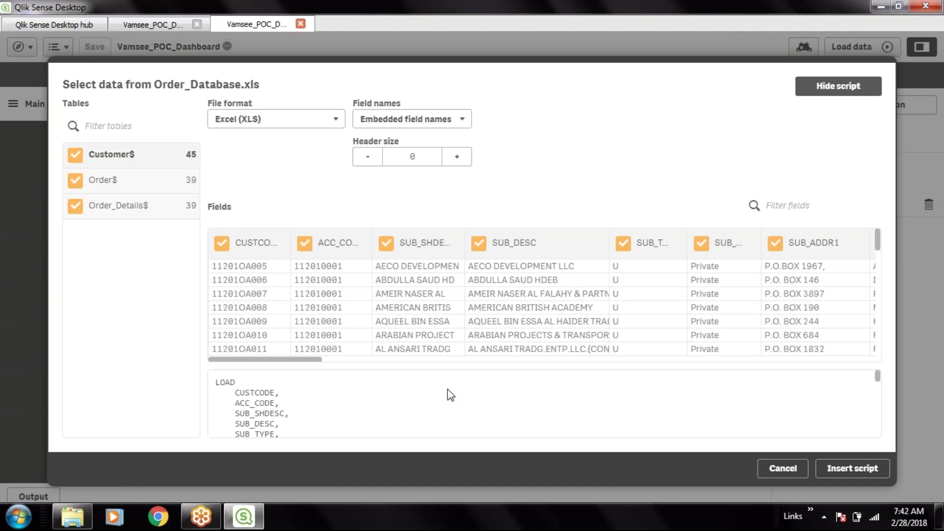
pyautogui.click(862, 476)
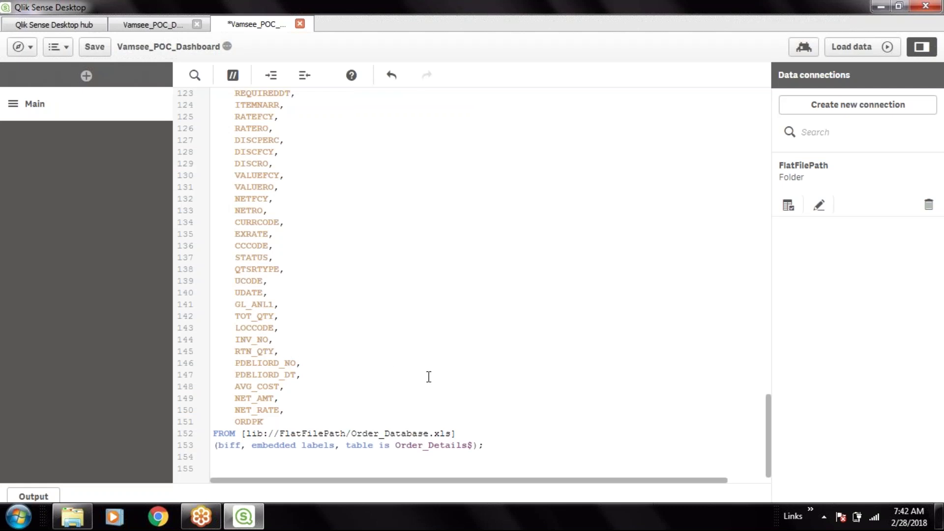
# Add the table label CST: on its own line directly above the Customer$ LOAD statement.
pyautogui.scroll(20, 428, 376)
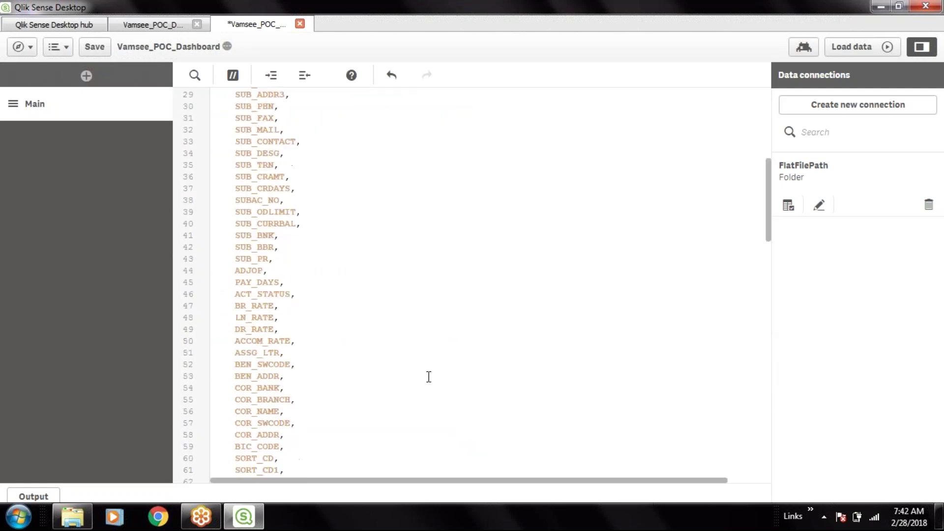
pyautogui.scroll(1, 428, 376)
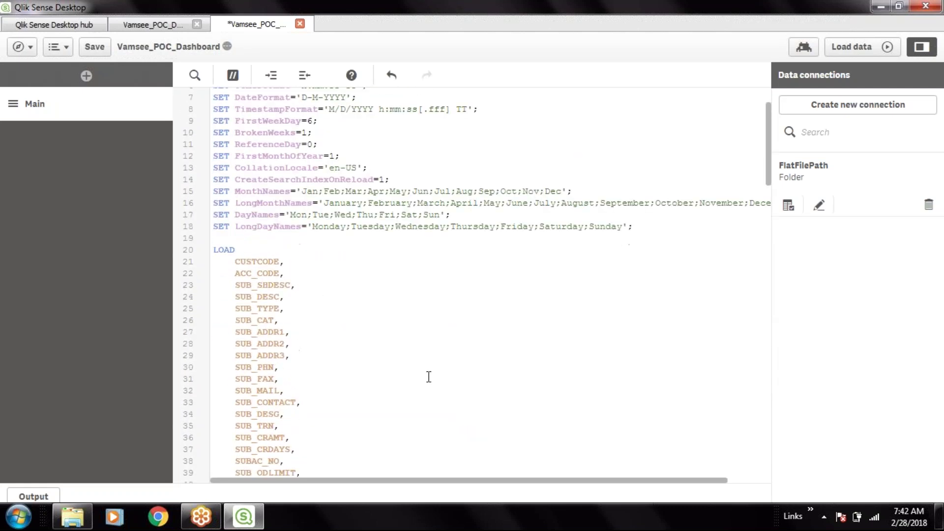
pyautogui.moveTo(252, 249); pyautogui.dragTo(254, 243)
pyautogui.click(254, 242)
pyautogui.press('Return')
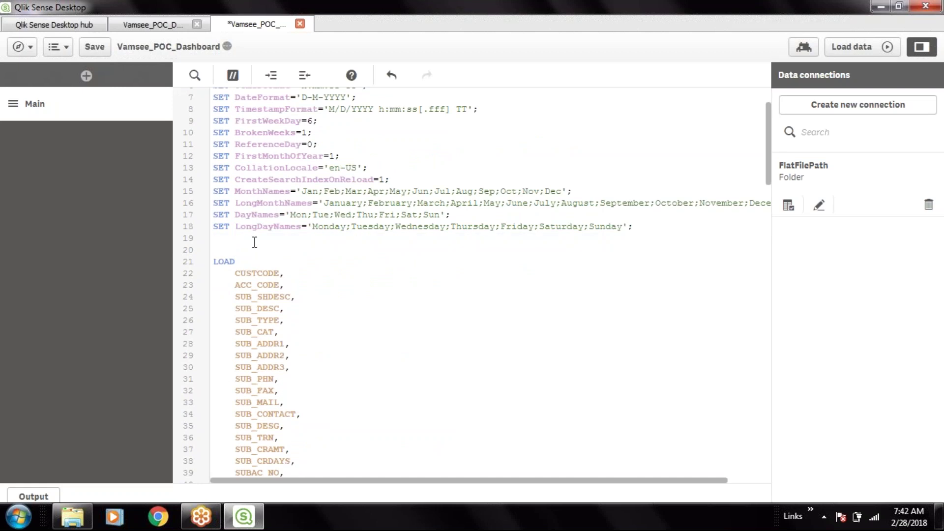
pyautogui.scroll(-15, 367, 337)
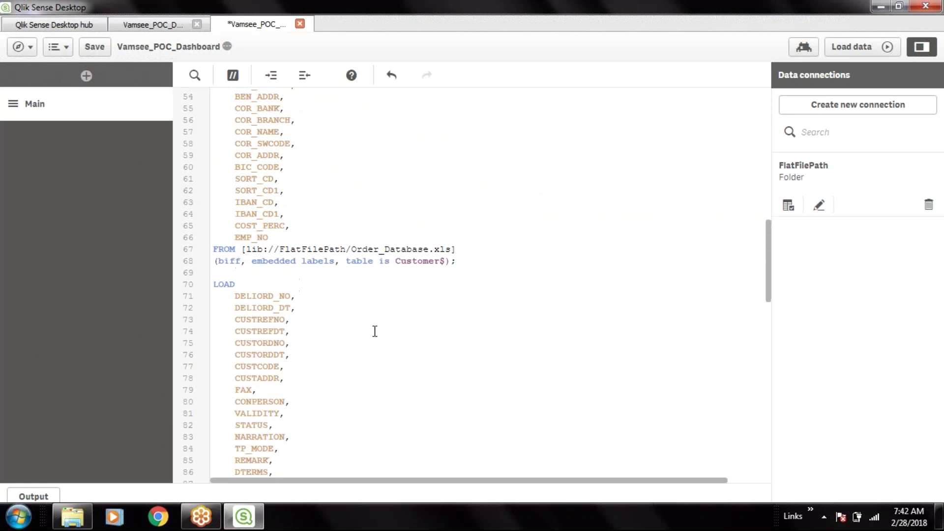
pyautogui.scroll(17, 375, 331)
pyautogui.write('CST:')
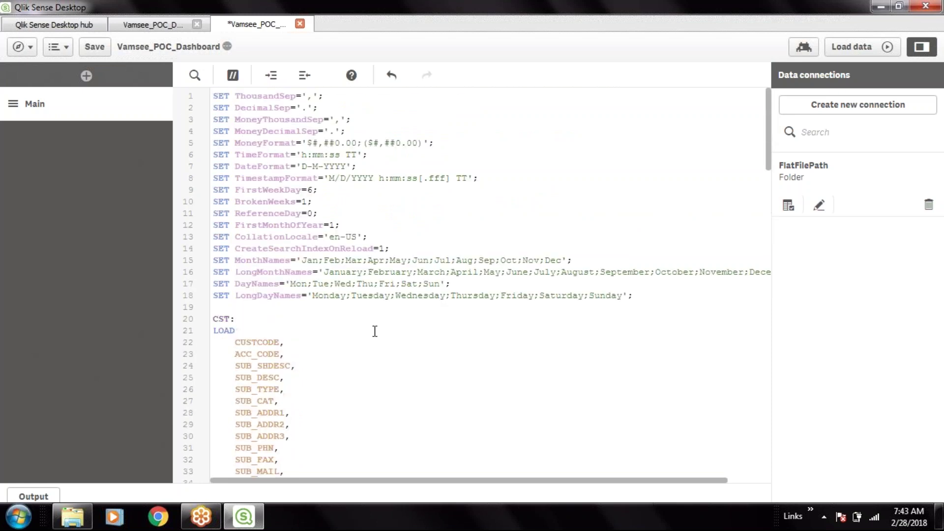
# Insert an empty line above the second LOAD statement, which begins with DELIORD_NO, and place the cursor there.
pyautogui.scroll(-8, 450, 383)
pyautogui.scroll(-10, 449, 383)
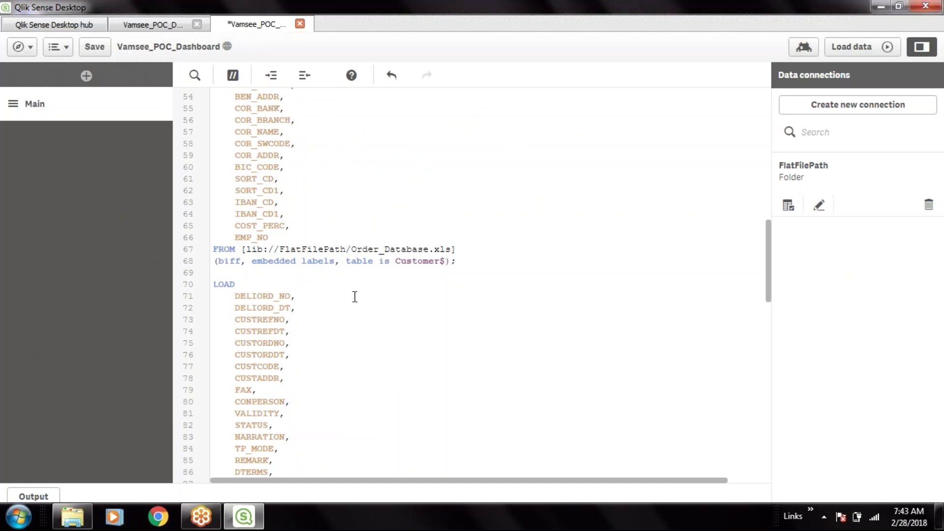
pyautogui.press('Return')
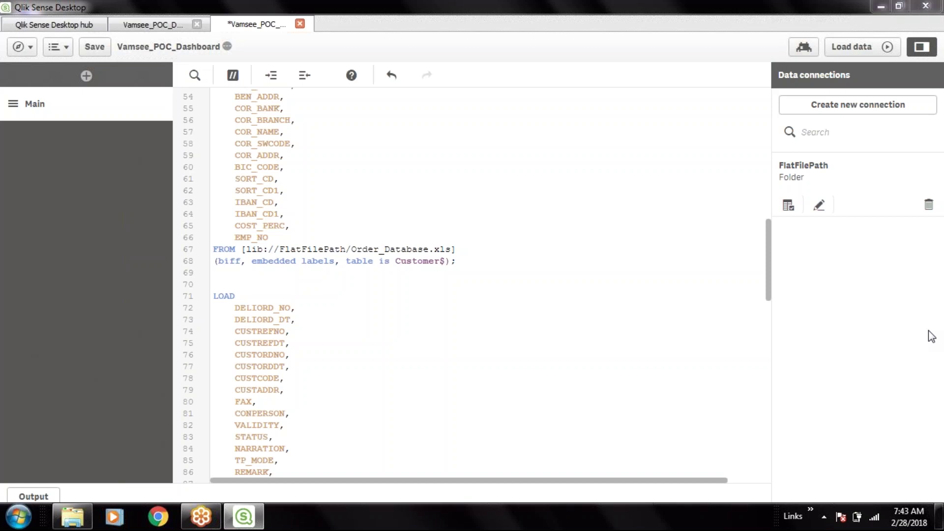
pyautogui.click(227, 283)
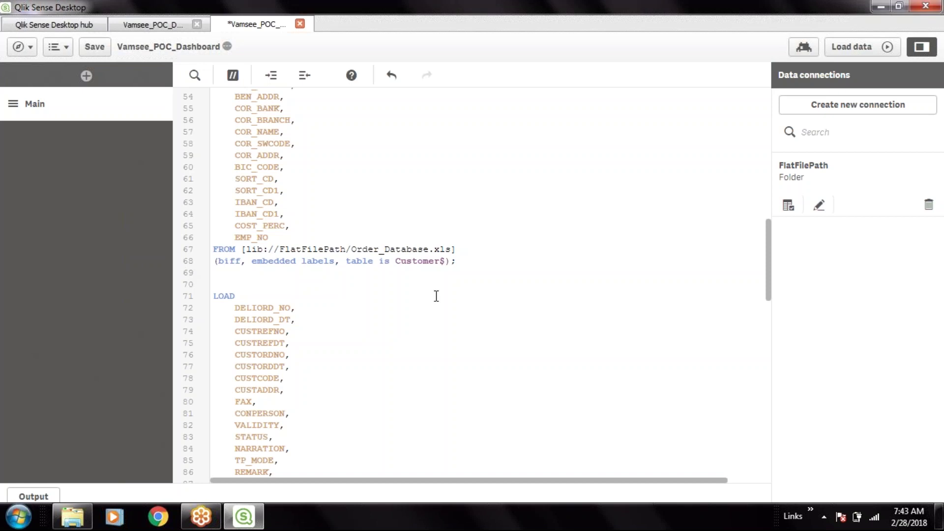
# Delete the fields SUB_PR through EMP_NO from the Customer$ LOAD statement, including the leftover empty line.
pyautogui.click(303, 236)
pyautogui.scroll(6, 394, 223)
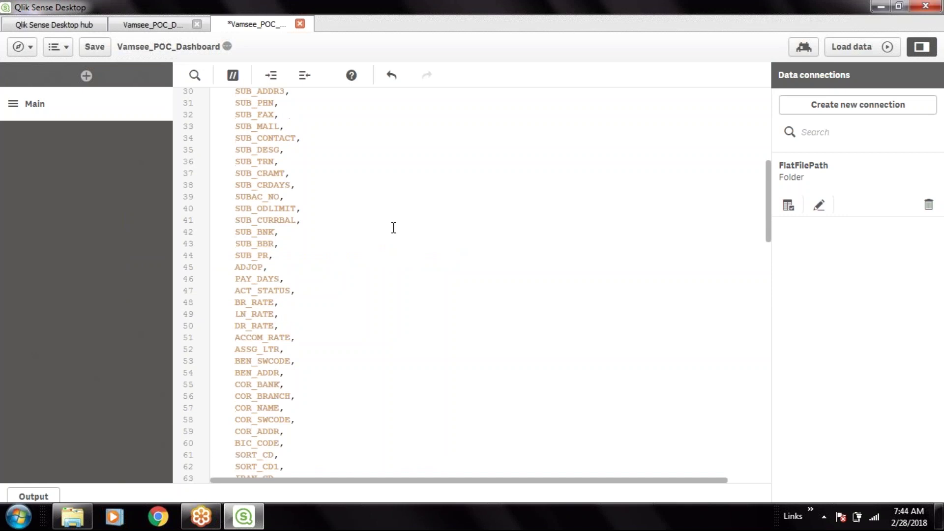
pyautogui.scroll(3, 388, 308)
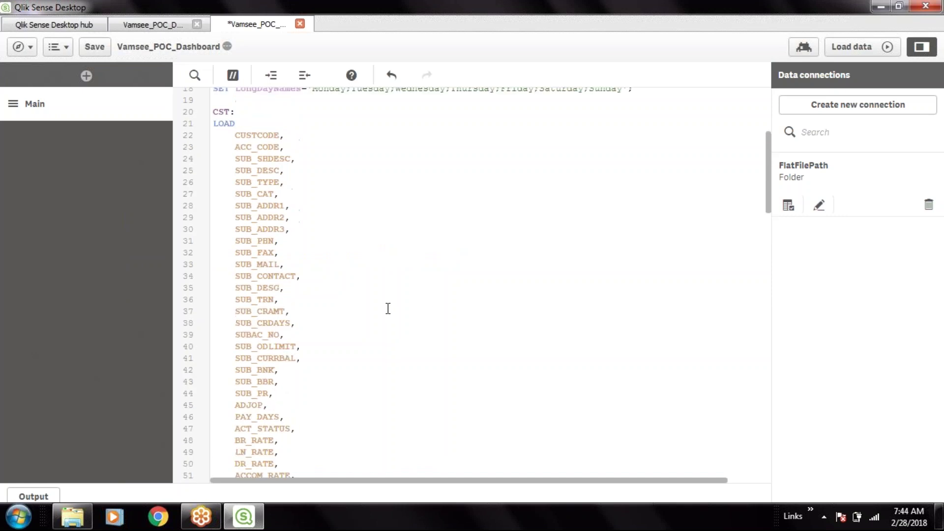
pyautogui.scroll(-5, 388, 308)
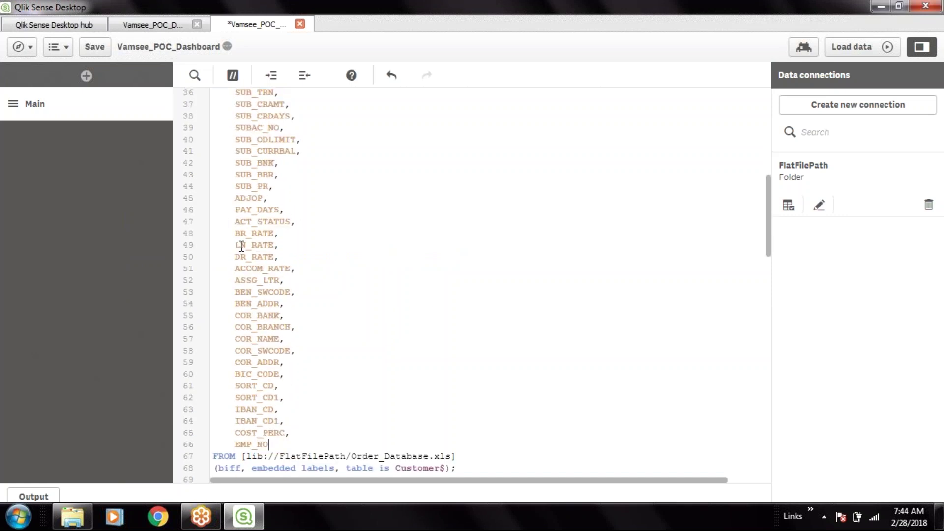
pyautogui.keyDown('shift'); pyautogui.click(235, 189); pyautogui.keyUp('shift')
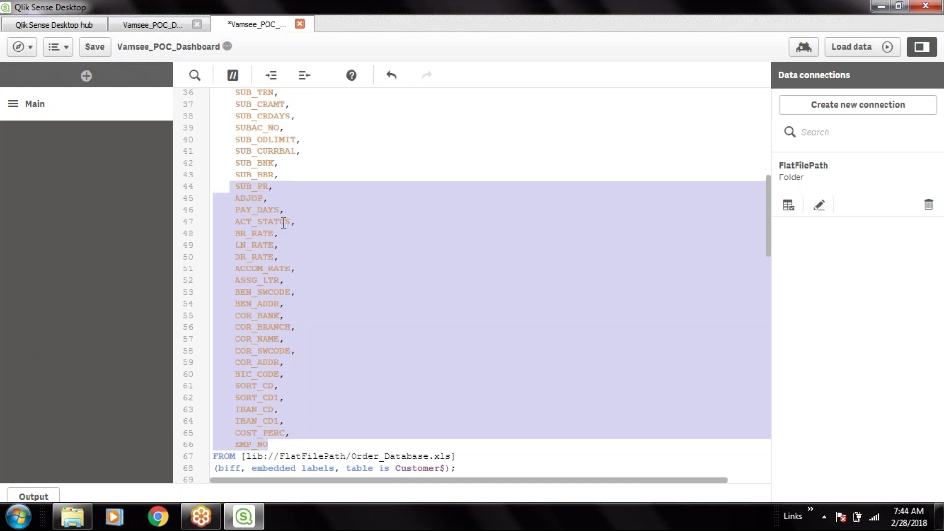
pyautogui.press('Delete')
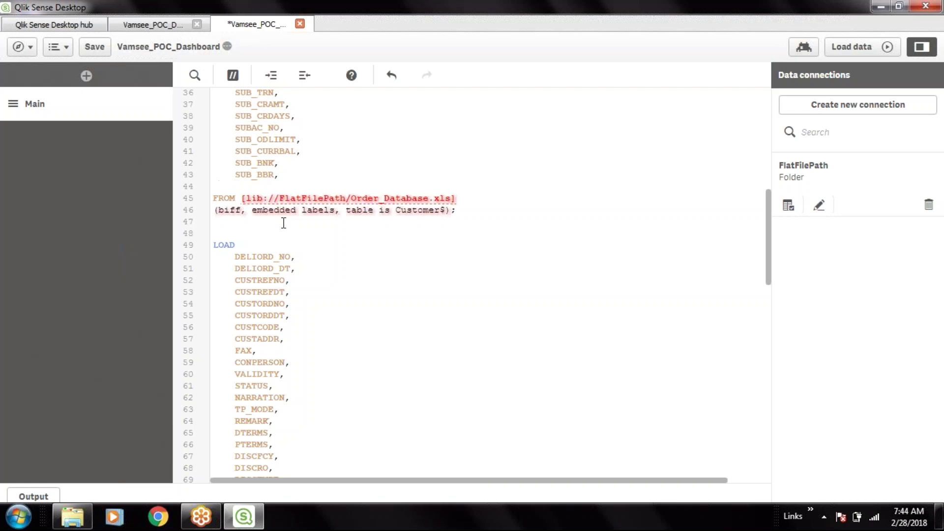
pyautogui.press('BackSpace')
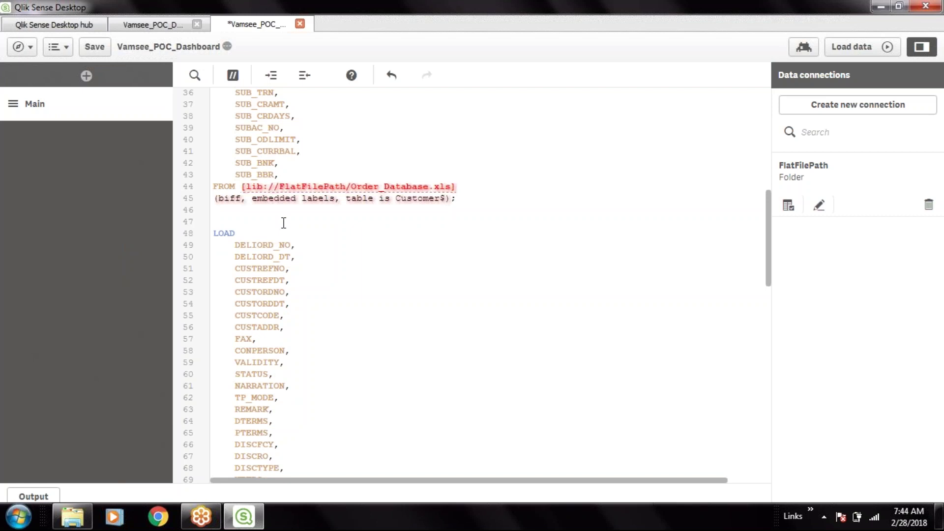
# Delete the fields SUB_TRN through SUB_BBR from the Customer$ LOAD statement.
pyautogui.scroll(6, 283, 223)
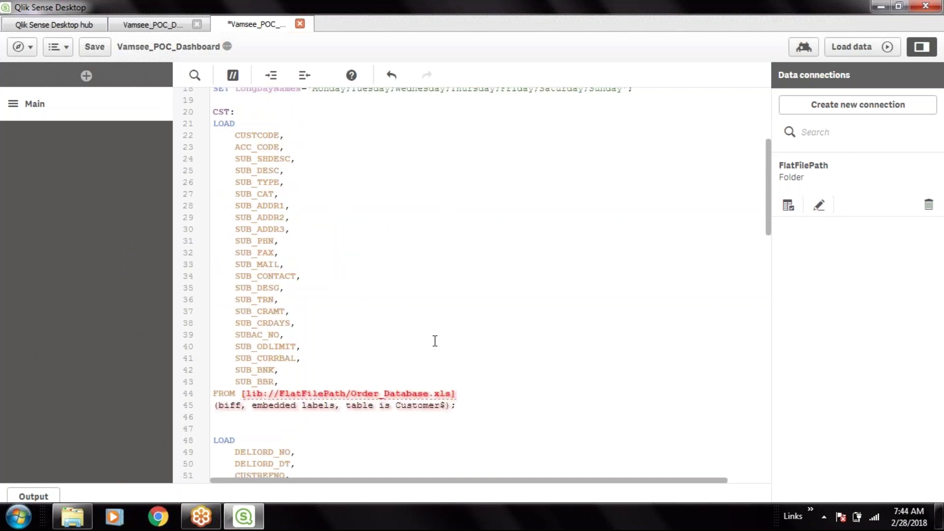
pyautogui.hotkey('shift', 'Up')
pyautogui.hotkey('shift', 'Up')
pyautogui.hotkey('shift', 'Up')
pyautogui.hotkey('shift', 'Up')
pyautogui.hotkey('shift', 'Up')
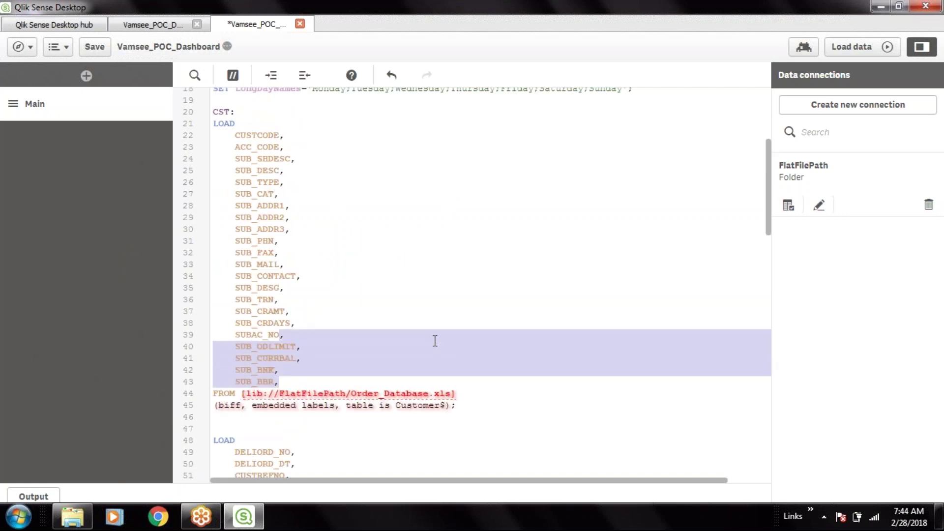
pyautogui.hotkey('shift', 'Up')
pyautogui.hotkey('shift', 'Up')
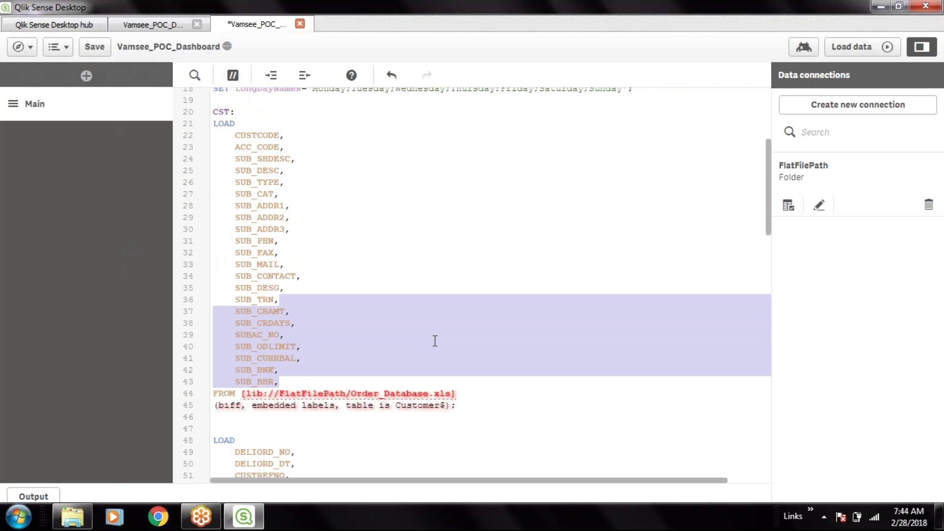
pyautogui.hotkey('shift', 'Home')
pyautogui.press('Delete')
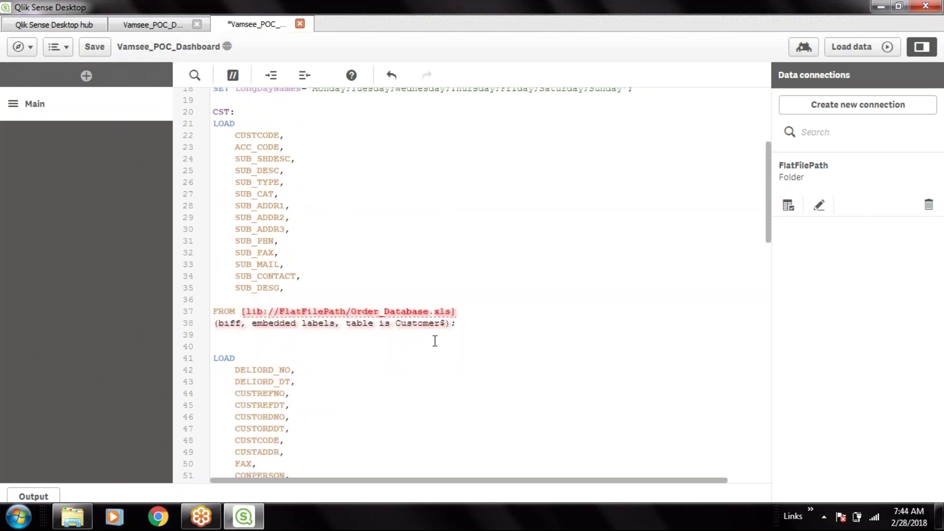
# Remove the leftover empty line before the Customer$ FROM clause and the trailing comma after SUB_DESG.
pyautogui.press('Delete')
pyautogui.press('BackSpace')
pyautogui.press('BackSpace')
pyautogui.press('BackSpace')
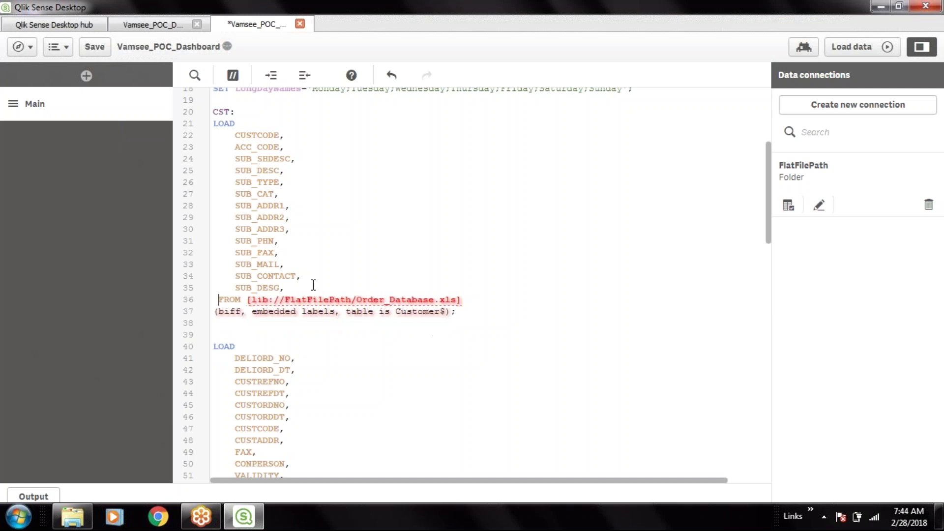
pyautogui.press('BackSpace')
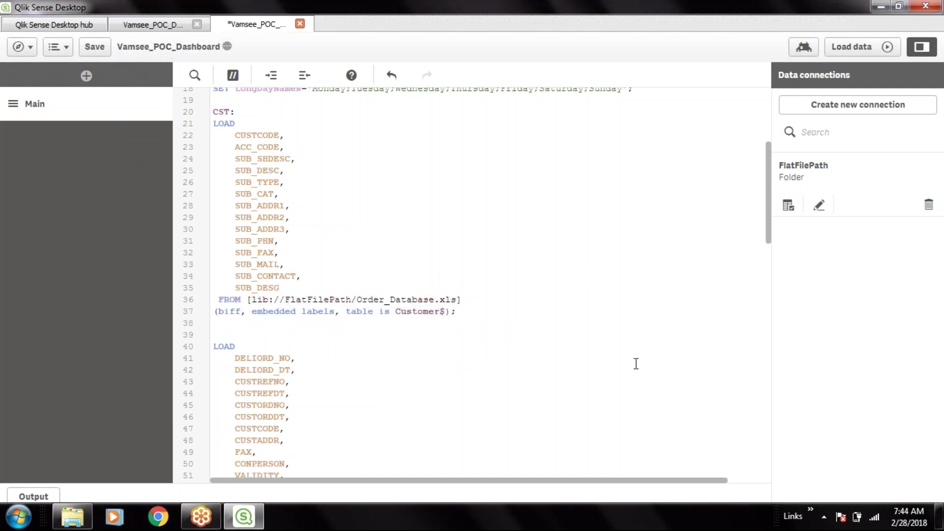
# Try deleting the fields NARRATION through PDELIORD_DT from the Order$ LOAD statement, and undo that deletion.
pyautogui.scroll(-8, 407, 381)
pyautogui.scroll(2, 394, 369)
pyautogui.scroll(-8, 382, 360)
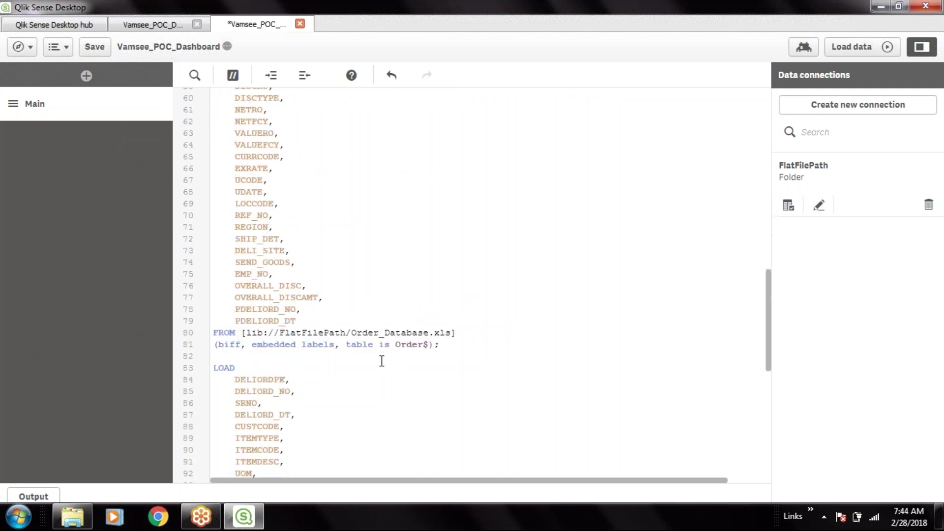
pyautogui.click(317, 319)
pyautogui.scroll(4, 416, 254)
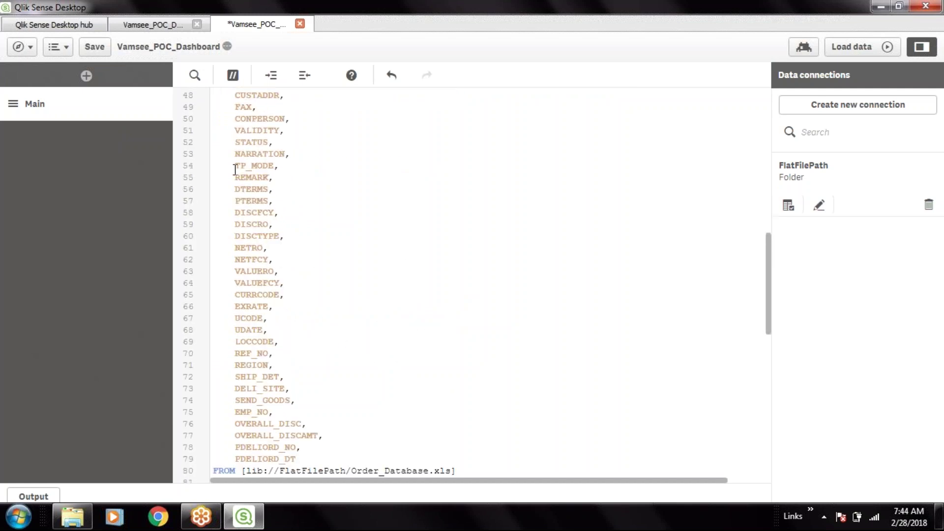
pyautogui.keyDown('shift'); pyautogui.click(234, 154); pyautogui.keyUp('shift')
pyautogui.press('Delete')
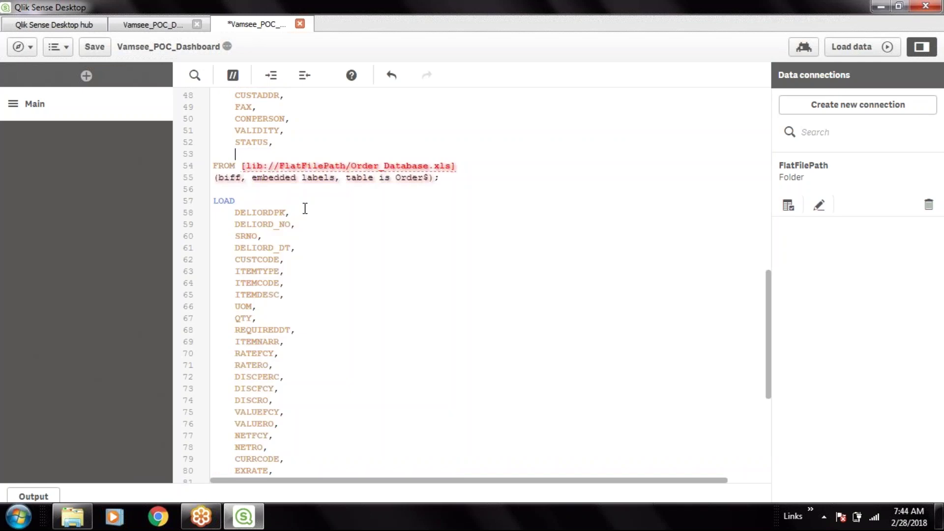
pyautogui.scroll(3, 305, 208)
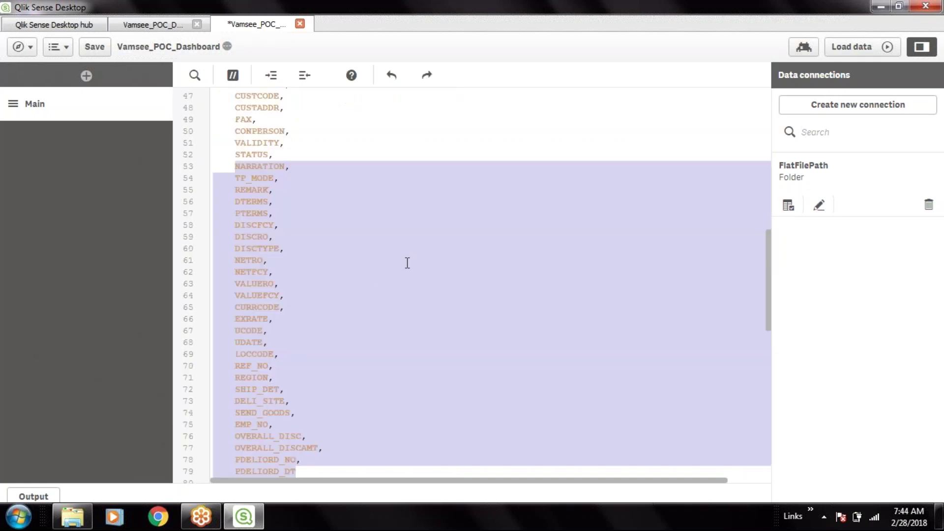
pyautogui.hotkey('ctrl', 'z')
pyautogui.click(374, 307)
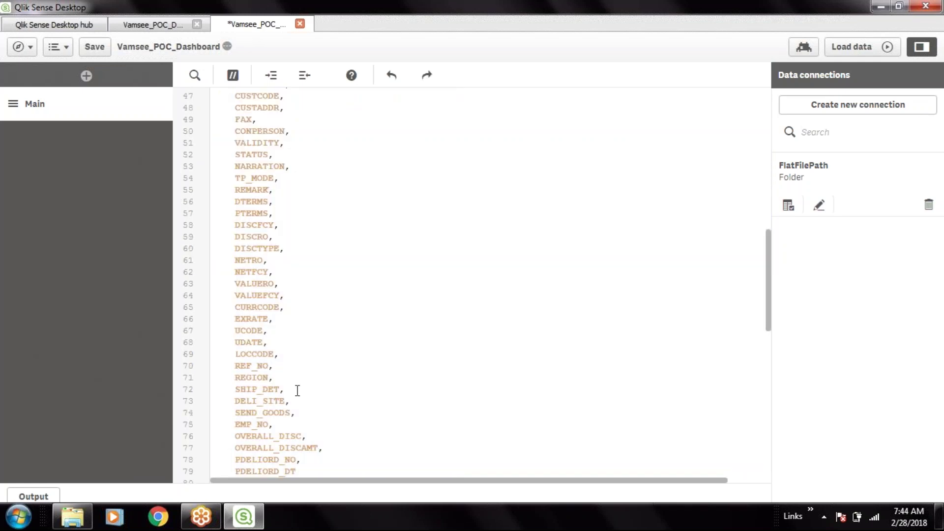
# Delete the fields VALUEFCY through PDELIORD_DT from the Order$ LOAD statement, including the leftover line and the trailing comma after VALUERO.
pyautogui.scroll(-6, 335, 393)
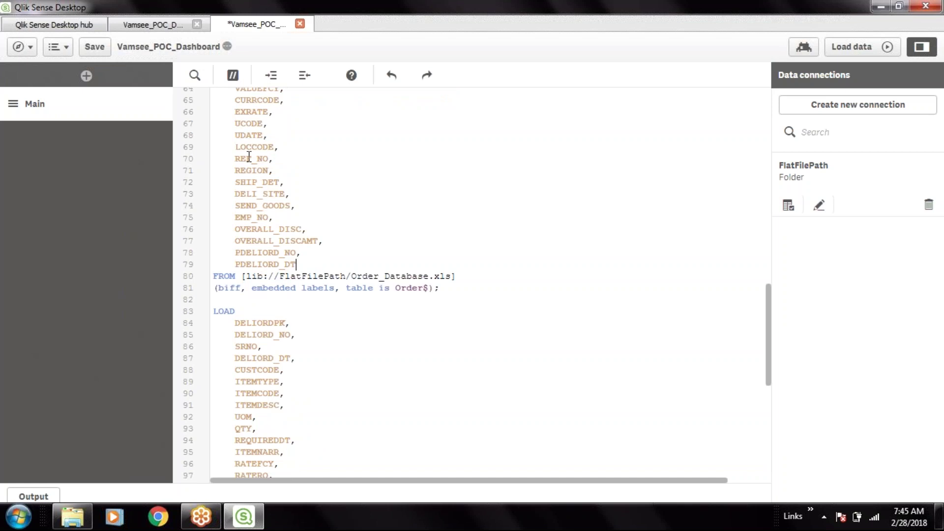
pyautogui.keyDown('shift'); pyautogui.click(232, 120); pyautogui.keyUp('shift')
pyautogui.scroll(4, 299, 210)
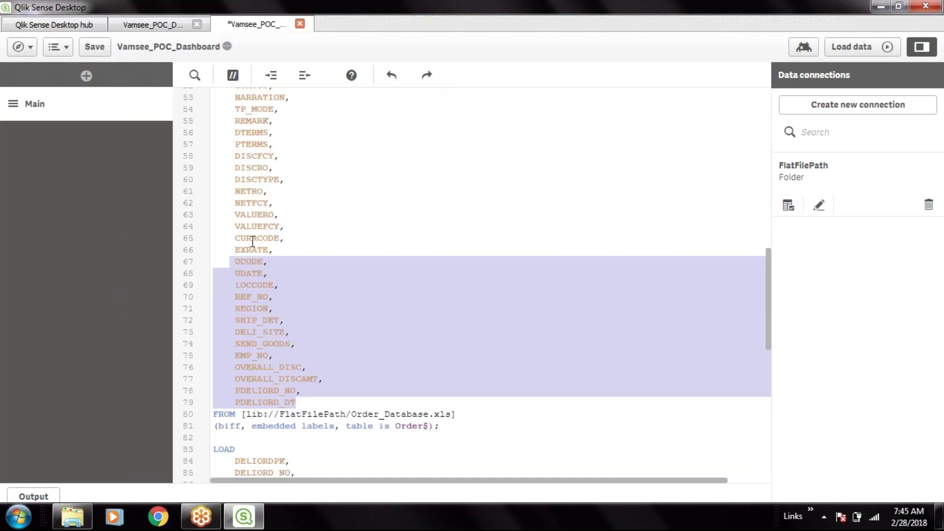
pyautogui.keyDown('shift'); pyautogui.click(230, 226); pyautogui.keyUp('shift')
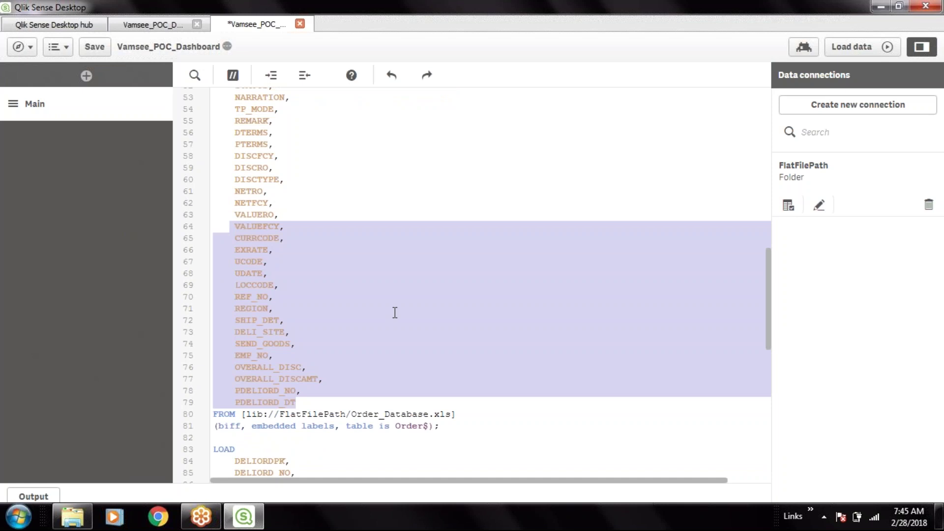
pyautogui.press('Delete')
pyautogui.press('BackSpace')
pyautogui.press('BackSpace')
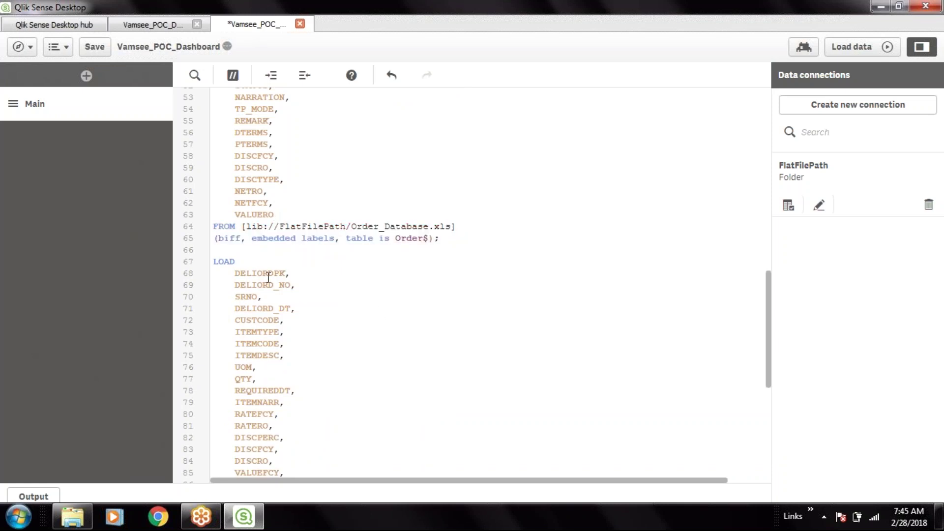
# Add the table label ORDD: on a new line above the Order_Details$ LOAD statement and check its source table name.
pyautogui.click(255, 254)
pyautogui.press('Return')
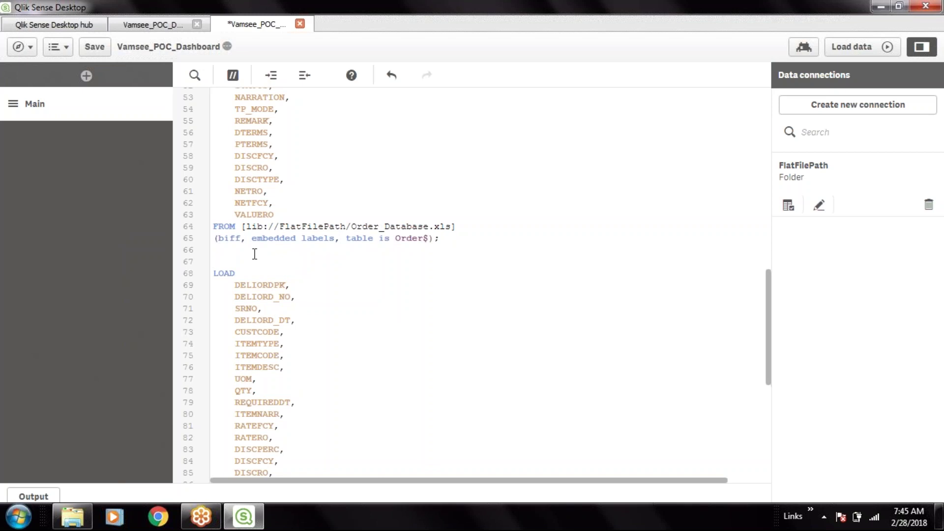
pyautogui.write('ORDD:')
pyautogui.scroll(-7, 317, 285)
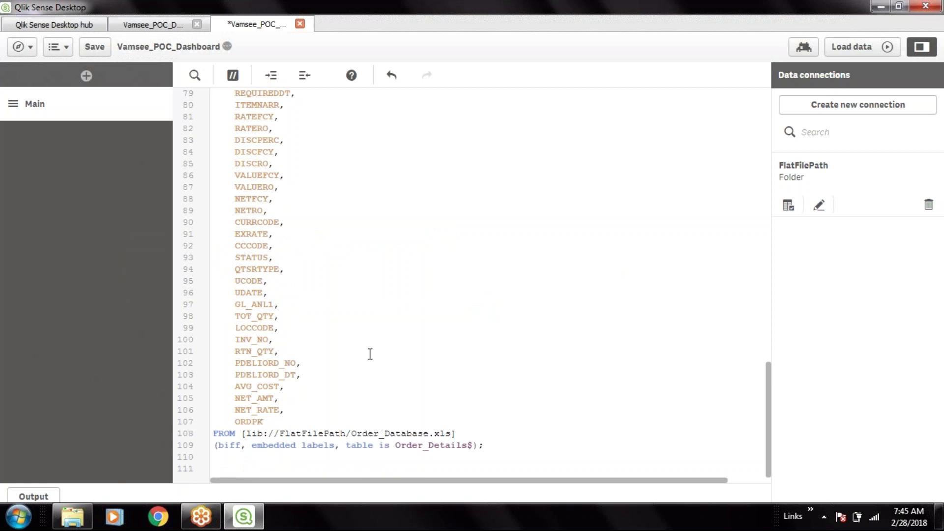
pyautogui.doubleClick(422, 446)
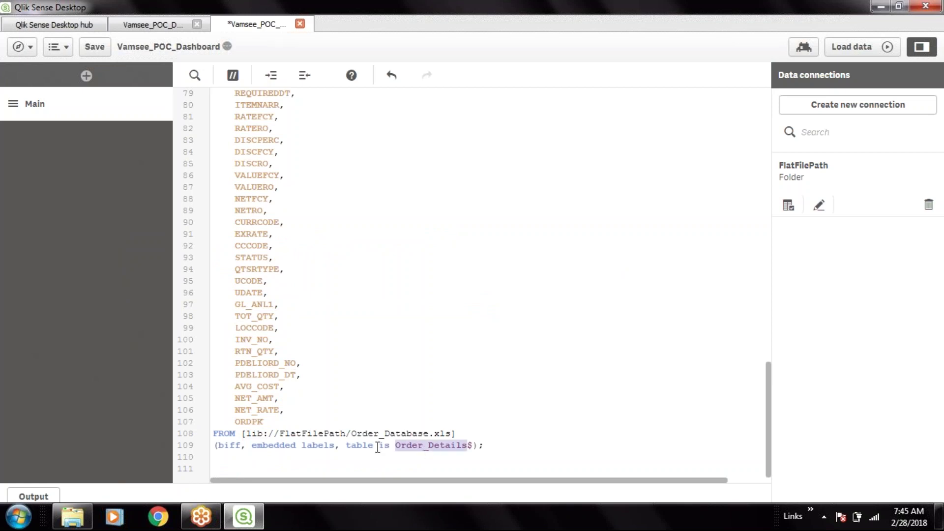
pyautogui.scroll(8, 318, 375)
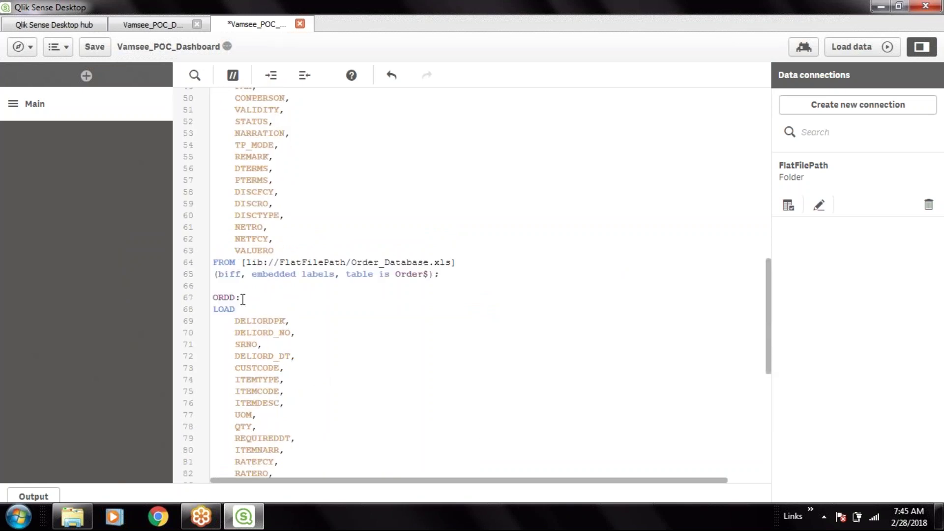
# Add the table label ORD: on the empty line directly above the Order$ LOAD statement.
pyautogui.scroll(-2, 268, 302)
pyautogui.scroll(7, 267, 300)
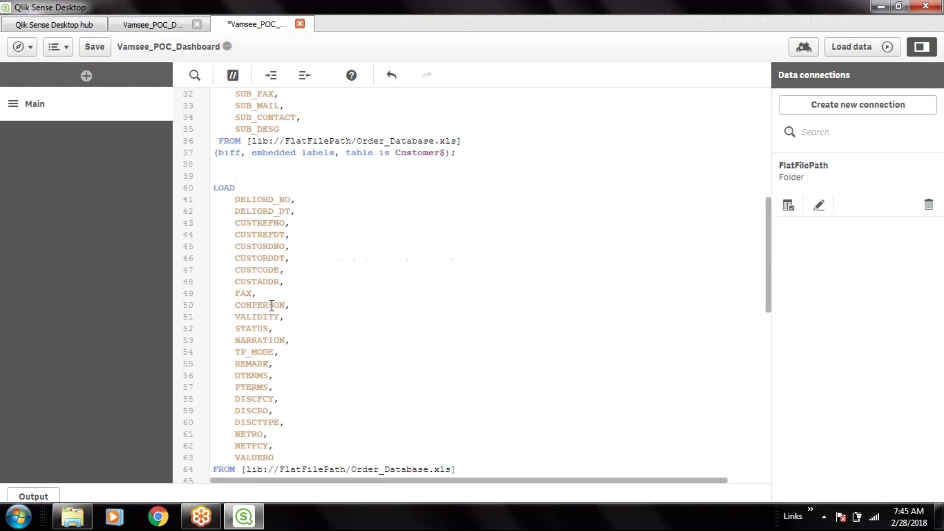
pyautogui.click(228, 177)
pyautogui.write('OR')
pyautogui.press('Escape')
pyautogui.write('D:')
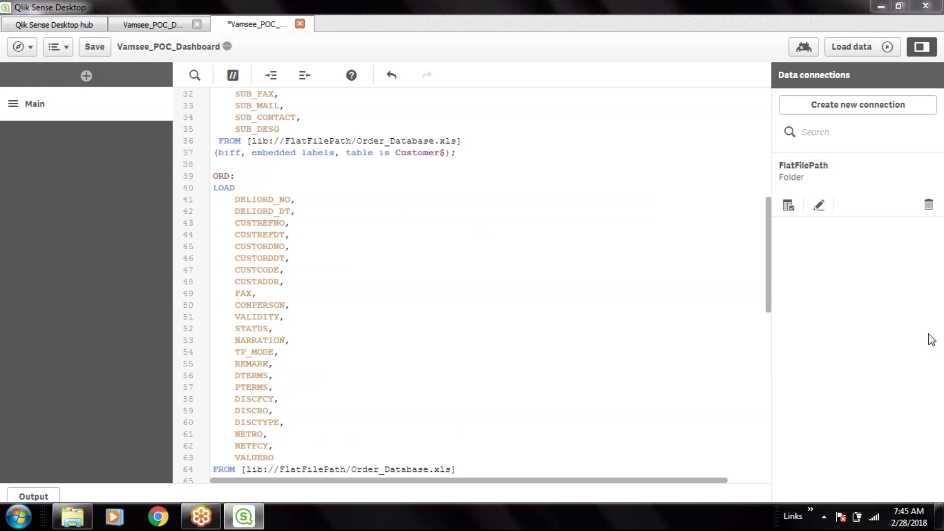
# Review the labelled script, show the debug panel, save the app, and hide the debug panel.
pyautogui.click(373, 210)
pyautogui.scroll(10, 373, 210)
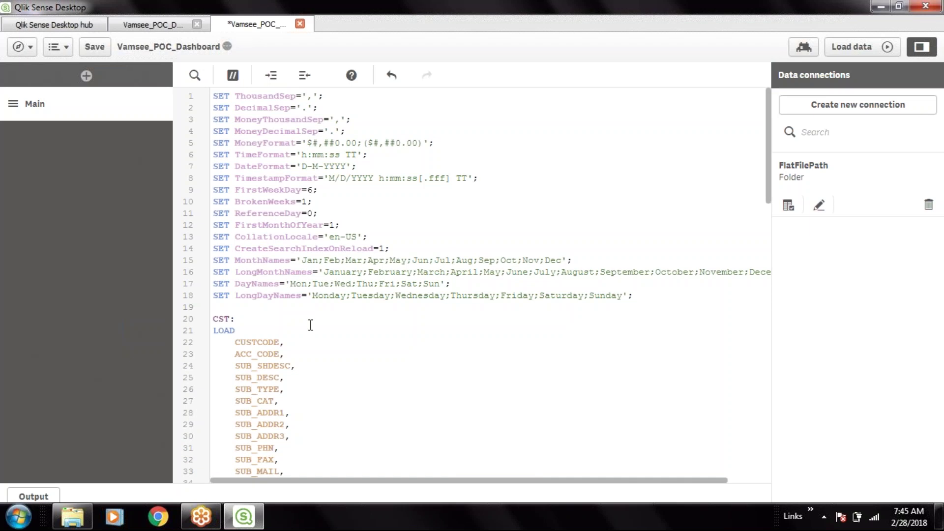
pyautogui.click(497, 339)
pyautogui.scroll(-4, 495, 334)
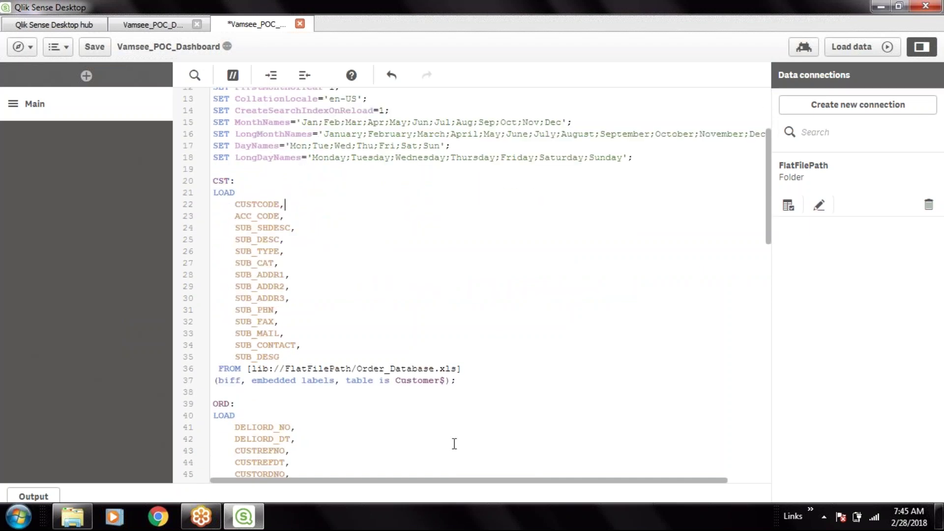
pyautogui.click(803, 48)
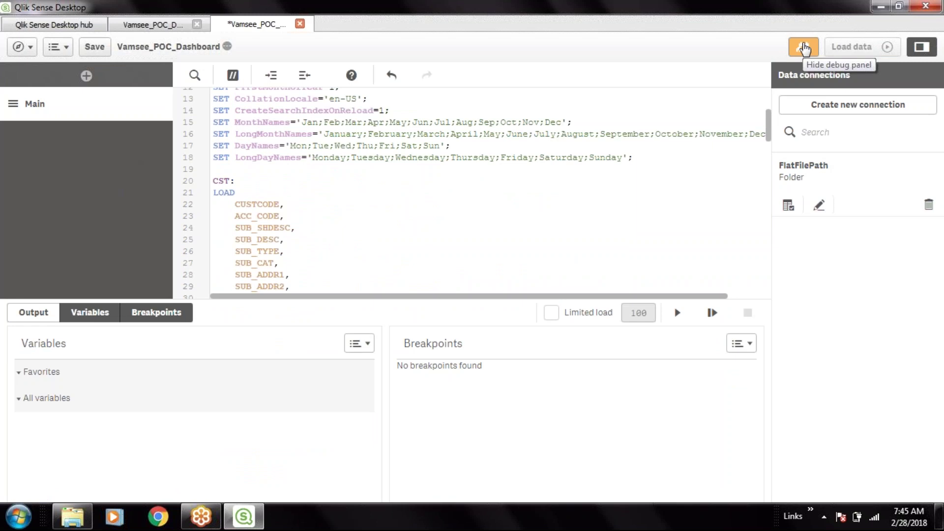
pyautogui.click(92, 51)
pyautogui.click(803, 47)
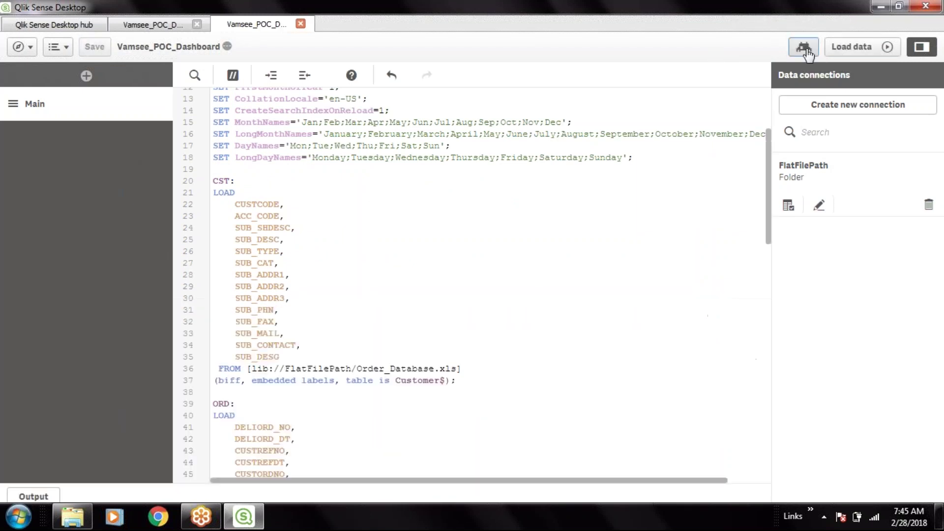
# Show the debug panel once more, hide it, and load the data with the edited script.
pyautogui.click(806, 50)
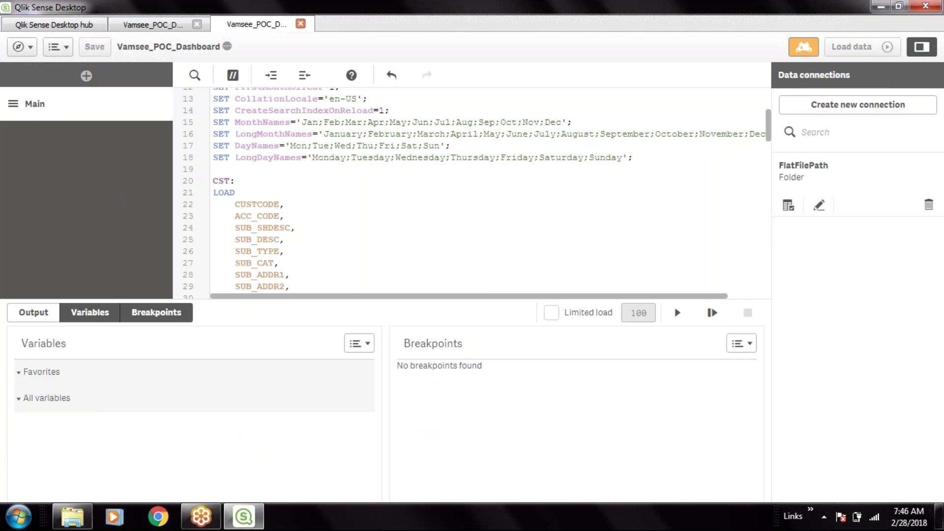
pyautogui.click(803, 47)
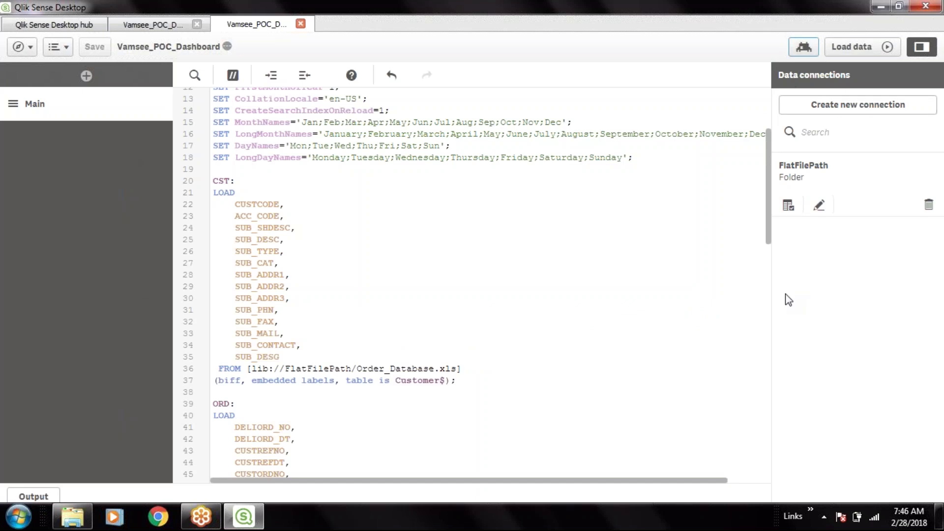
pyautogui.click(869, 47)
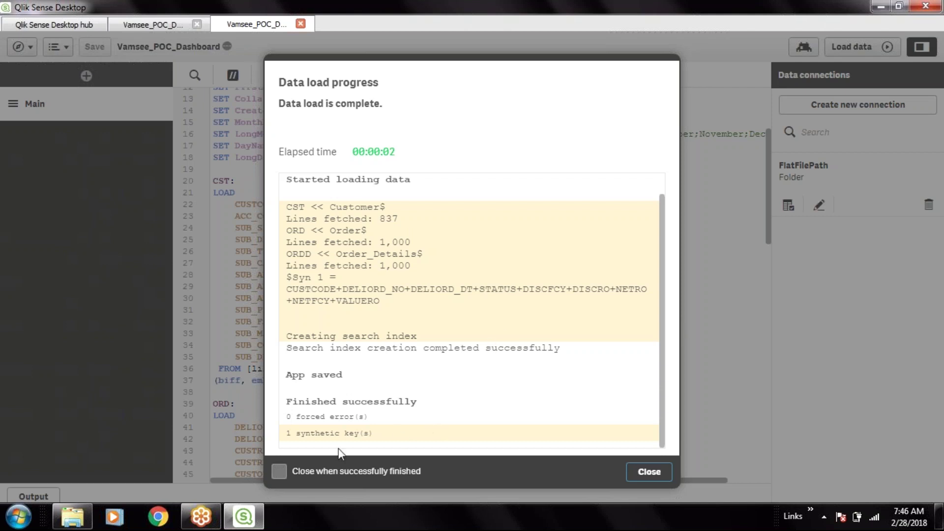
# Examine the data load log's synthetic key entry and the $Syn 1 field list, and close the load progress window.
pyautogui.moveTo(286, 433); pyautogui.dragTo(389, 434)
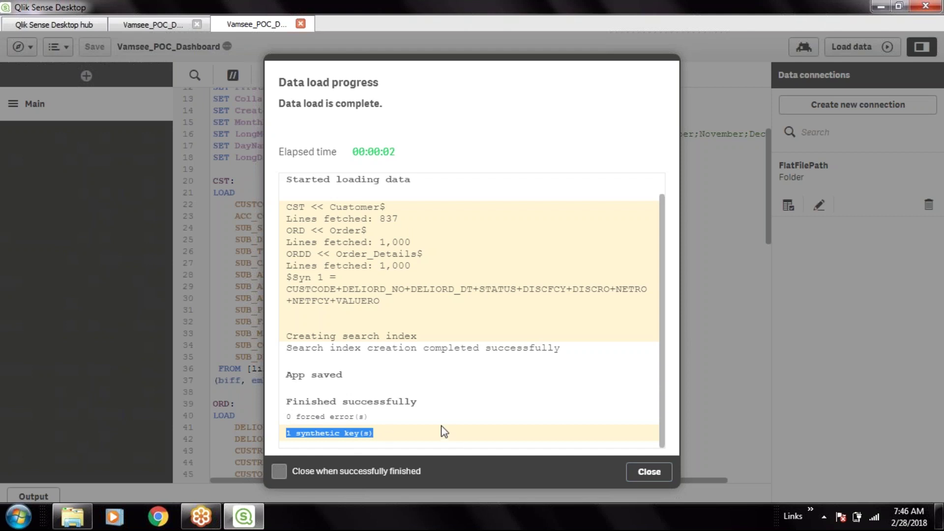
pyautogui.click(460, 391)
pyautogui.rightClick(462, 388)
pyautogui.click(395, 381)
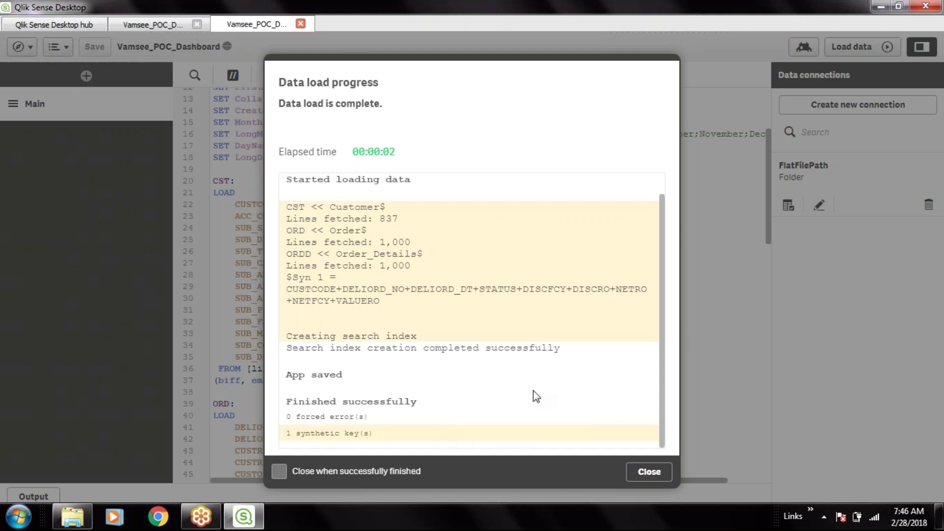
pyautogui.doubleClick(433, 289)
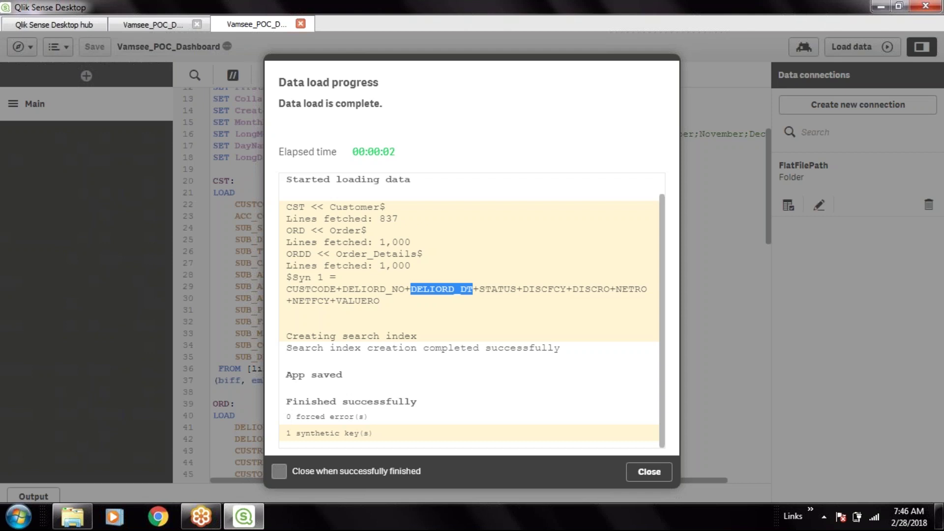
pyautogui.click(406, 321)
pyautogui.moveTo(342, 283); pyautogui.dragTo(336, 283)
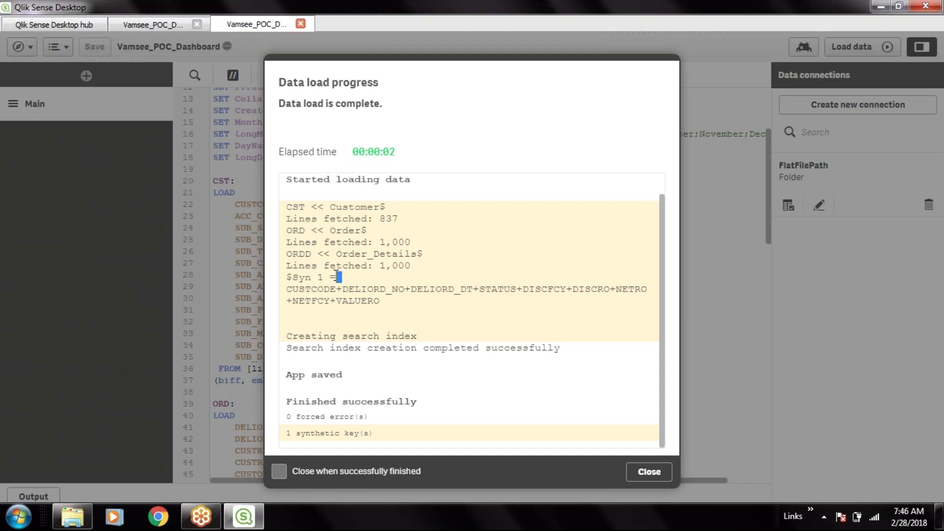
pyautogui.click(304, 276)
pyautogui.moveTo(297, 293); pyautogui.dragTo(659, 308)
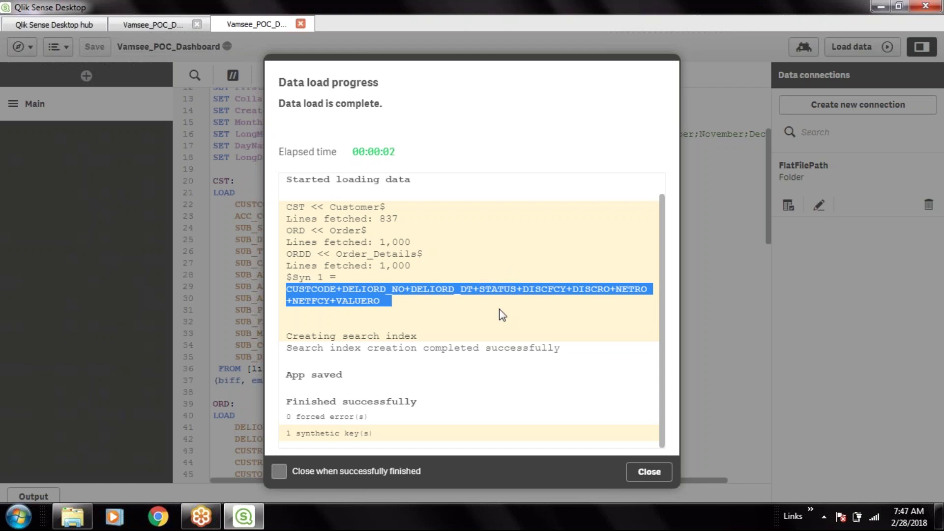
pyautogui.click(439, 313)
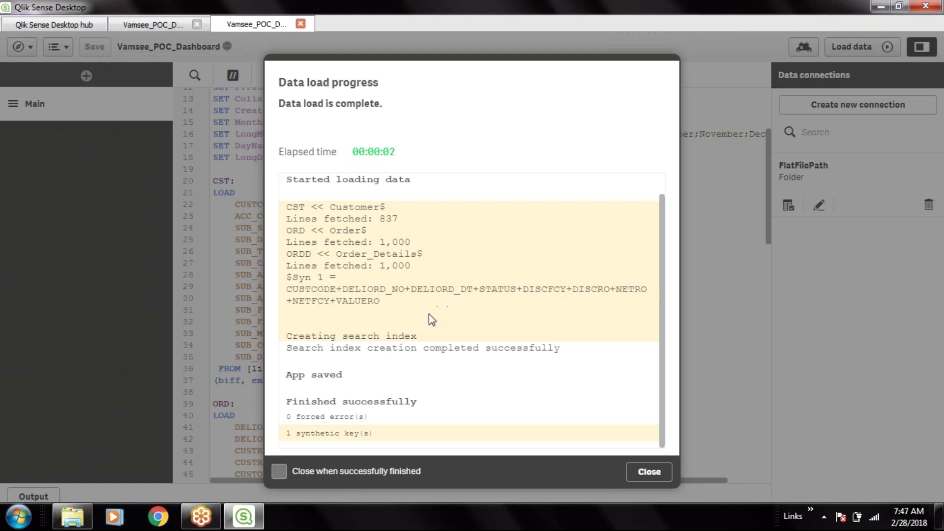
pyautogui.click(644, 473)
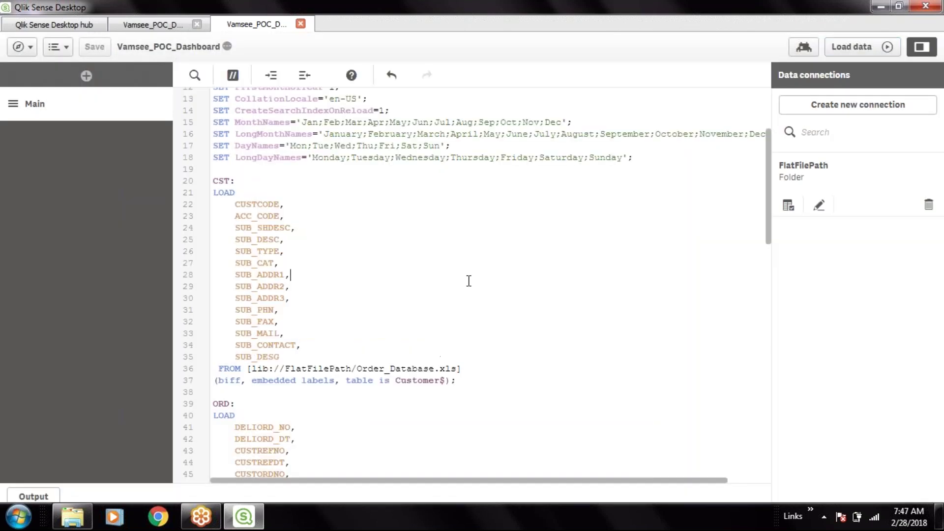
# Open the data model viewer for this app in a new tab.
pyautogui.rightClick(402, 240)
pyautogui.click(339, 197)
pyautogui.click(22, 47)
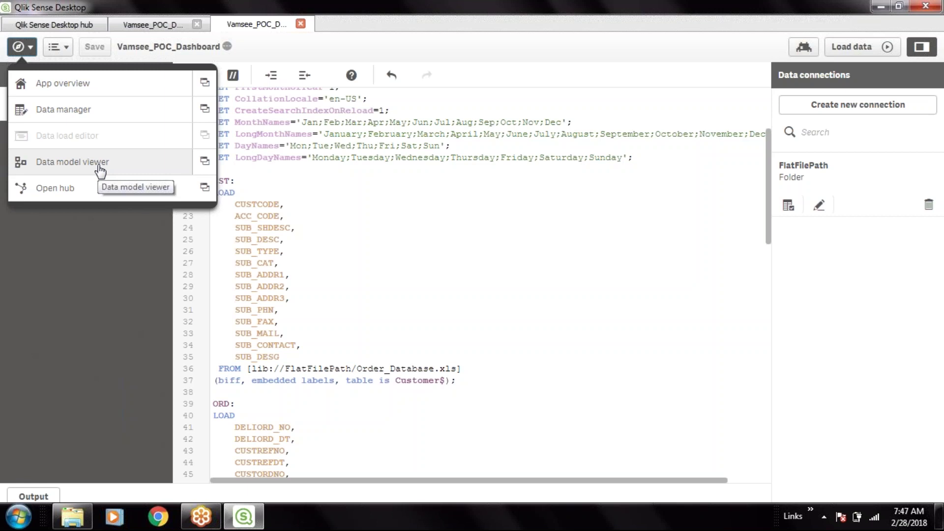
pyautogui.click(205, 163)
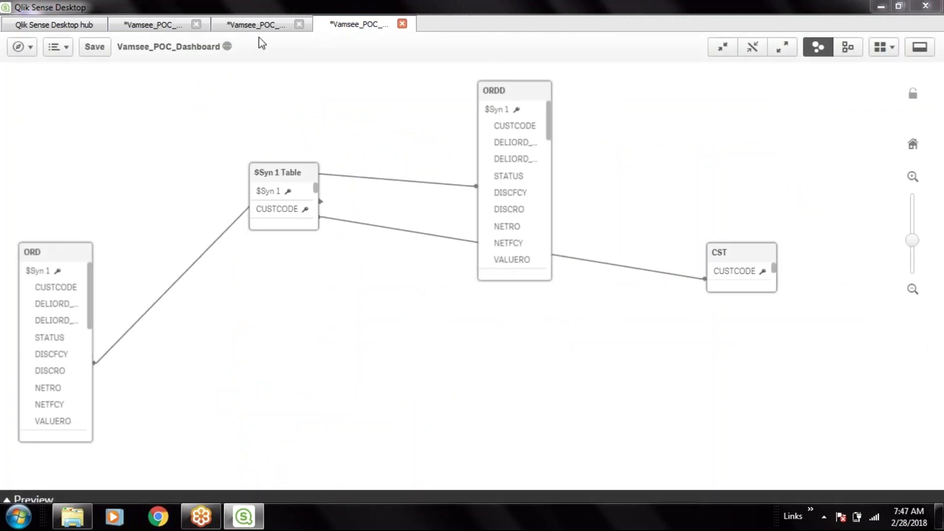
# Review the load script and the app overview in their open tabs, and return to the data model viewer.
pyautogui.click(259, 30)
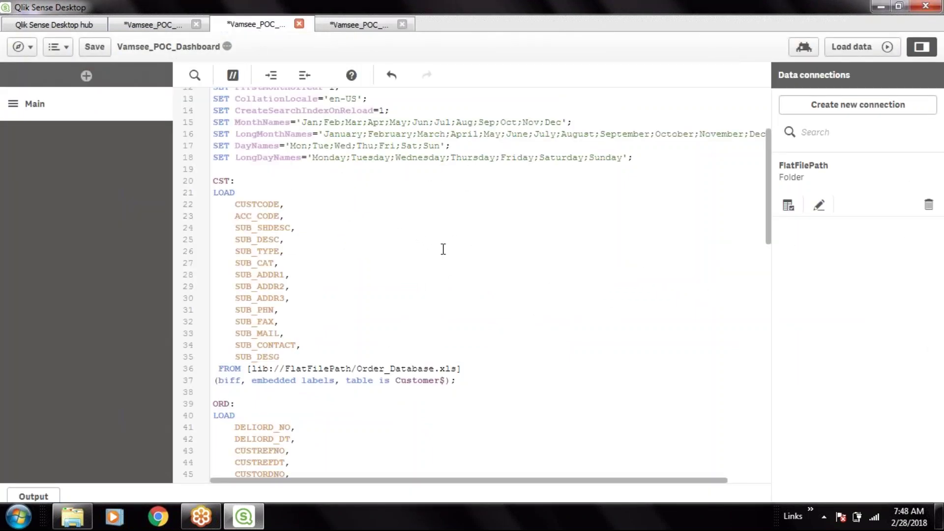
pyautogui.click(151, 25)
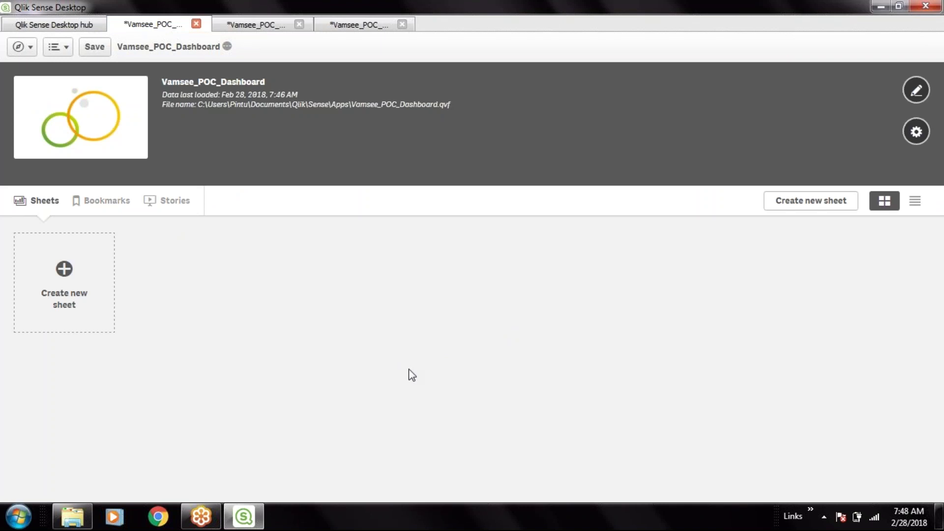
pyautogui.click(260, 27)
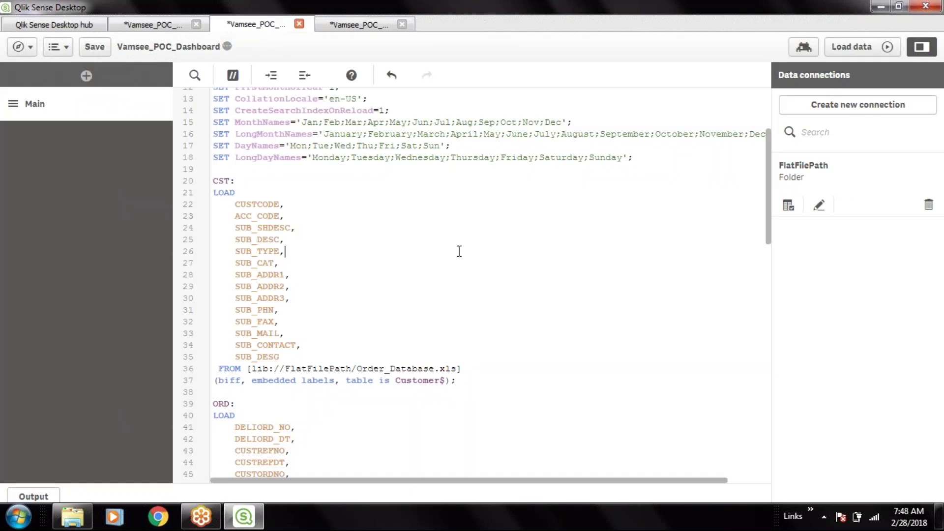
pyautogui.click(244, 169)
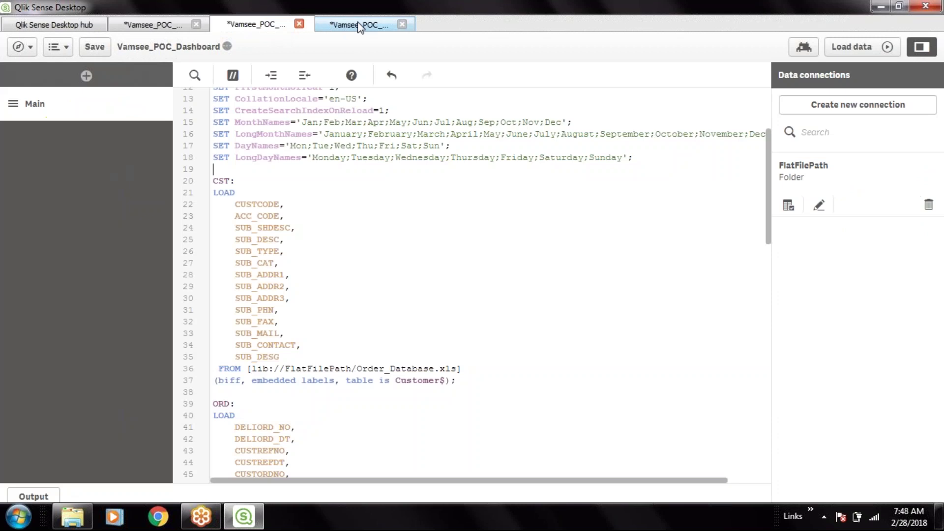
pyautogui.click(357, 22)
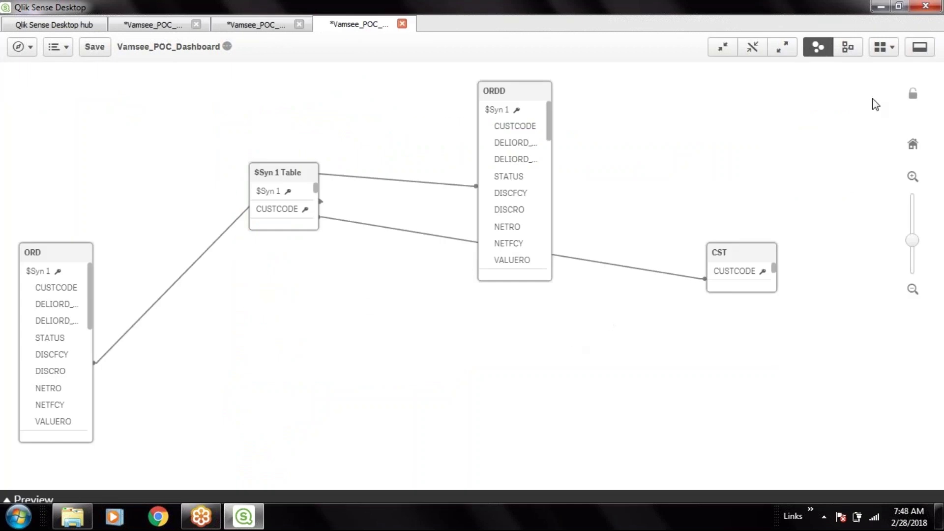
# Show the source table view and rearrange the diagram with ORD moved up and CST below and between ORD and ORDD.
pyautogui.click(848, 49)
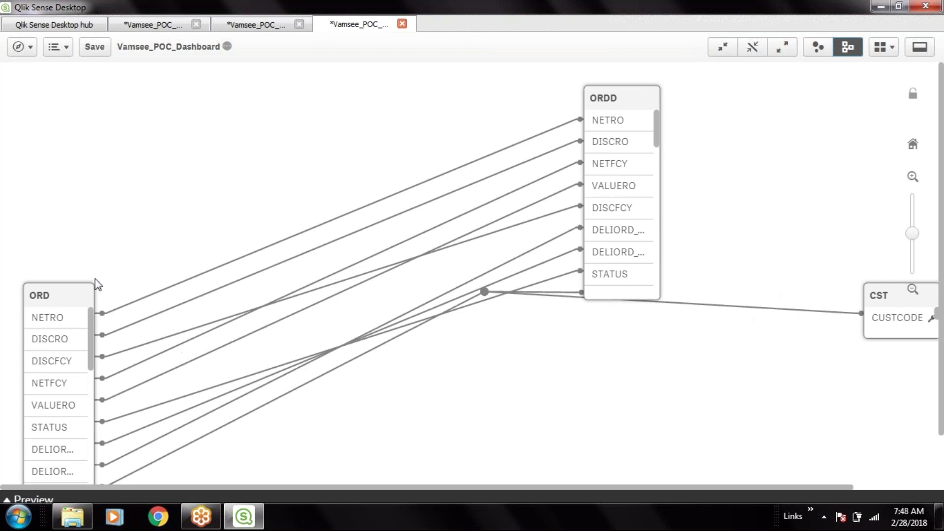
pyautogui.moveTo(69, 300); pyautogui.dragTo(99, 158)
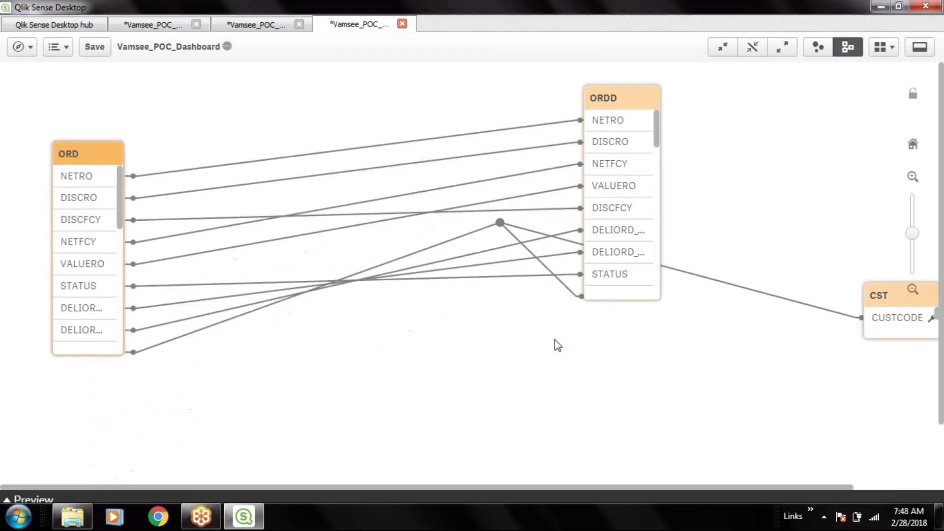
pyautogui.moveTo(501, 225); pyautogui.dragTo(482, 358)
pyautogui.moveTo(859, 299); pyautogui.dragTo(504, 395)
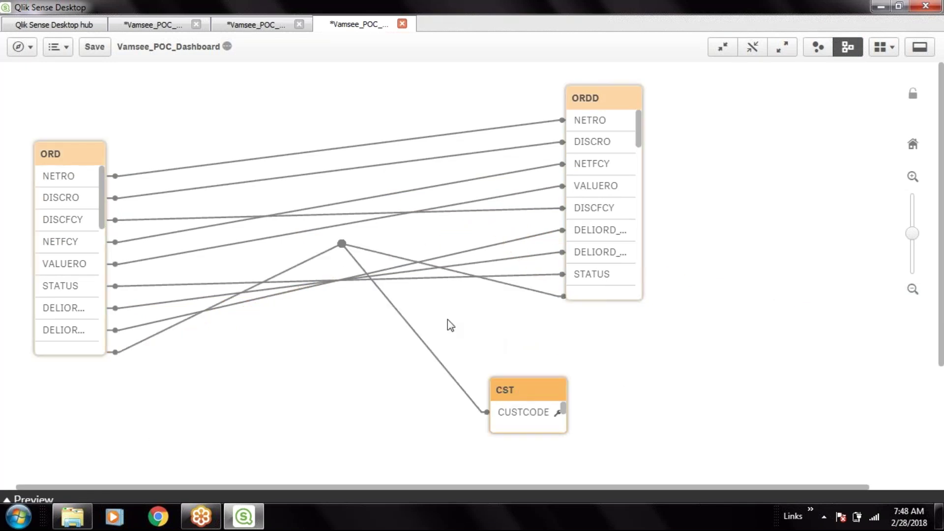
pyautogui.moveTo(343, 251); pyautogui.dragTo(362, 345)
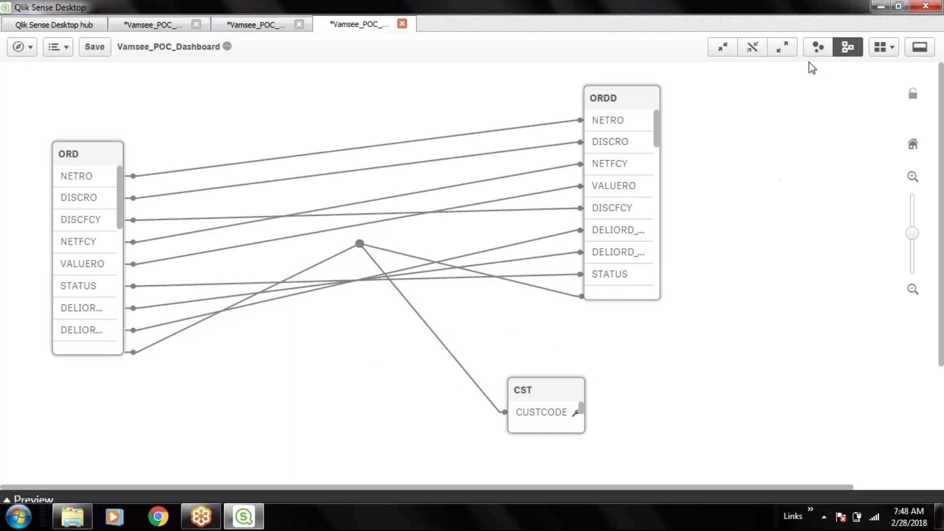
# Show the internal table view, move the $Syn 1 table below and between ORD and ORDD, and shift ORDD slightly up.
pyautogui.click(817, 47)
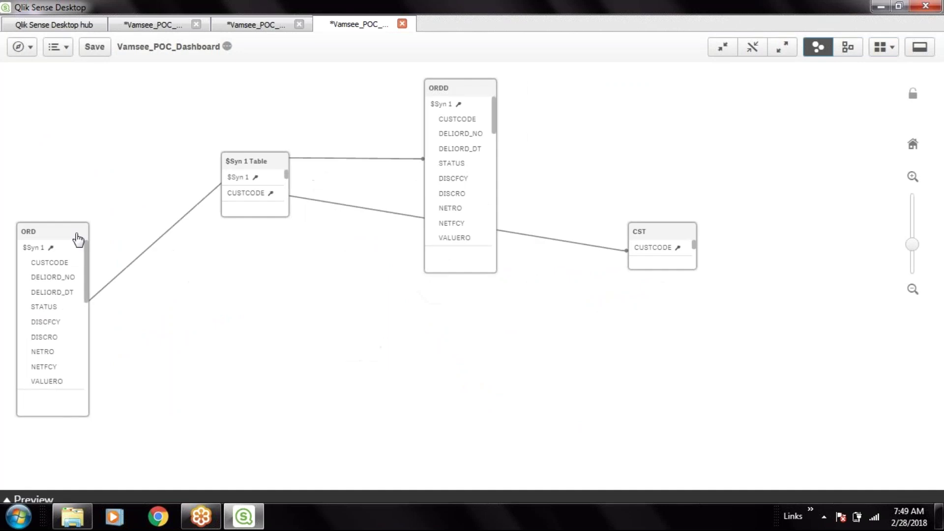
pyautogui.moveTo(262, 162); pyautogui.dragTo(506, 357)
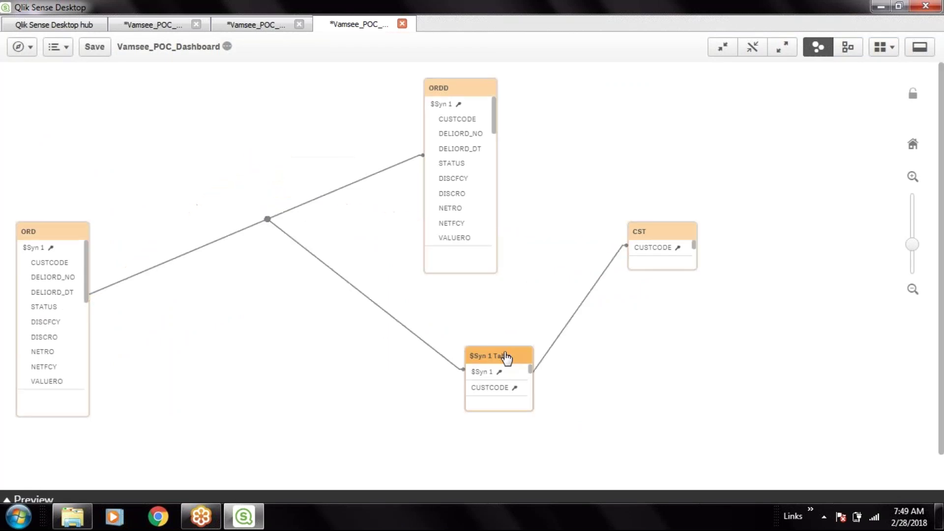
pyautogui.moveTo(466, 88); pyautogui.dragTo(469, 74)
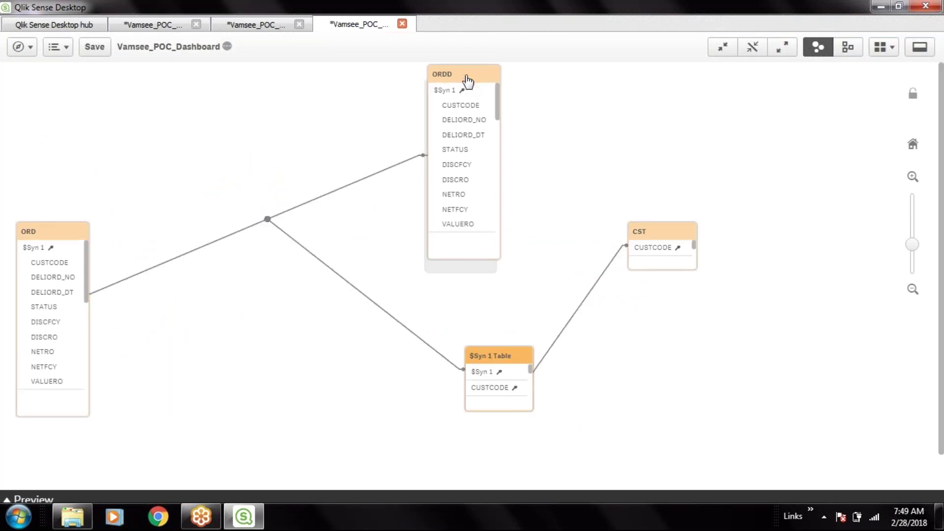
pyautogui.moveTo(514, 355); pyautogui.dragTo(393, 361)
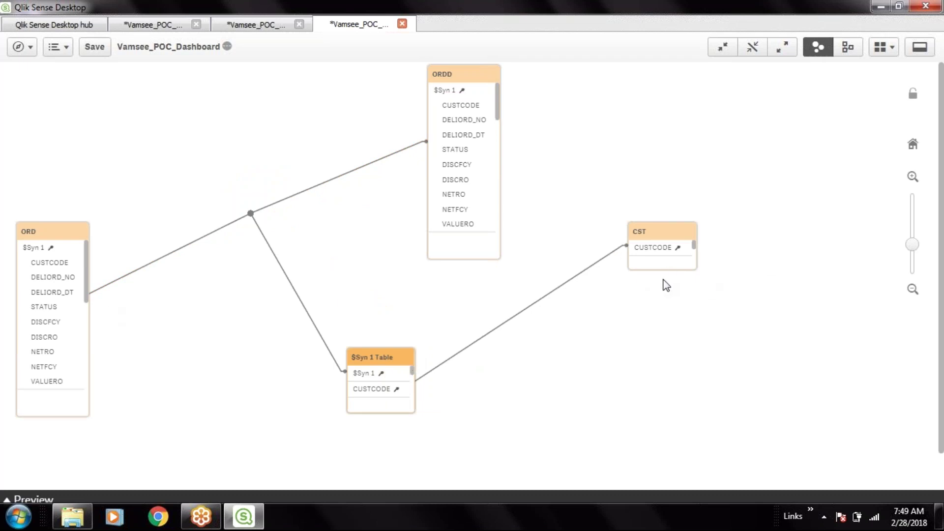
# Expand all tables to their full field lists, move the CST table higher, and try to enlarge it.
pyautogui.click(784, 47)
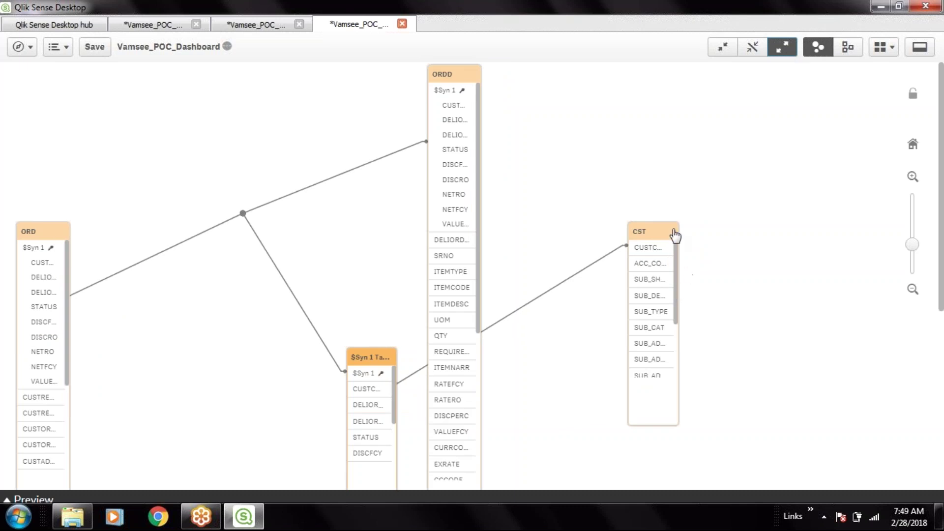
pyautogui.moveTo(661, 240); pyautogui.dragTo(659, 182)
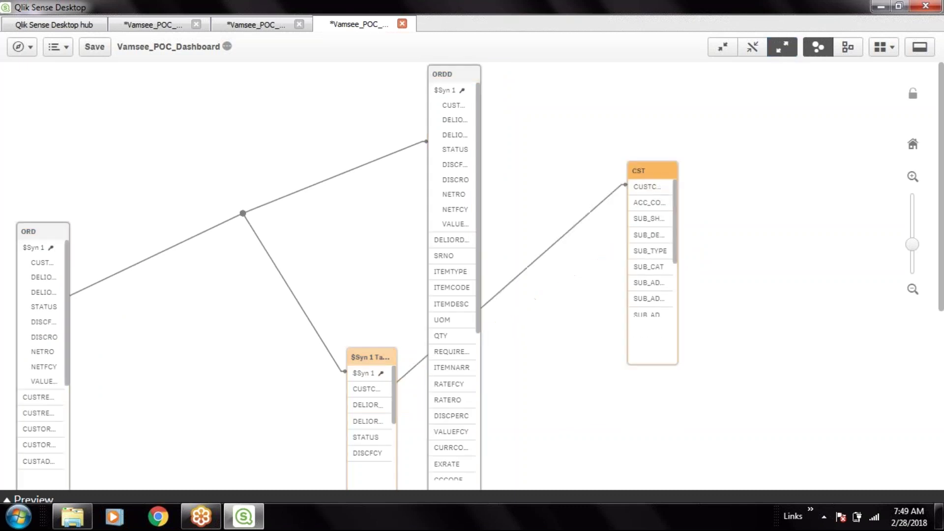
pyautogui.moveTo(674, 363); pyautogui.dragTo(790, 432)
# Compare the diagram with tables reduced to linked fields and fully collapsed, and expand all tables again.
pyautogui.click(753, 47)
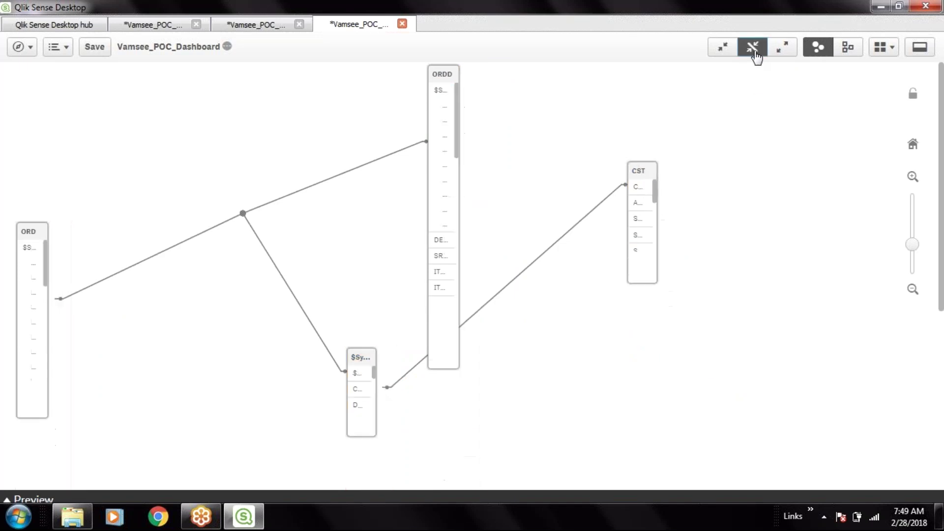
pyautogui.click(722, 48)
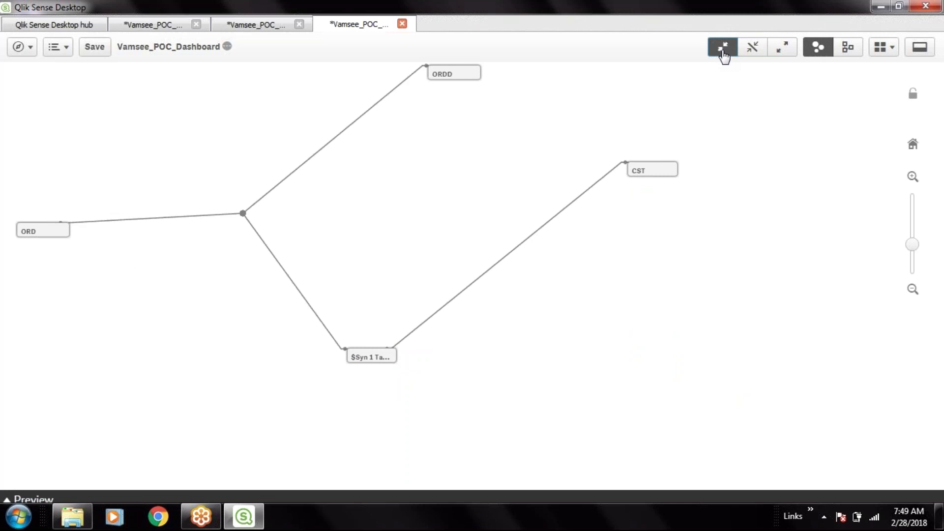
pyautogui.click(757, 54)
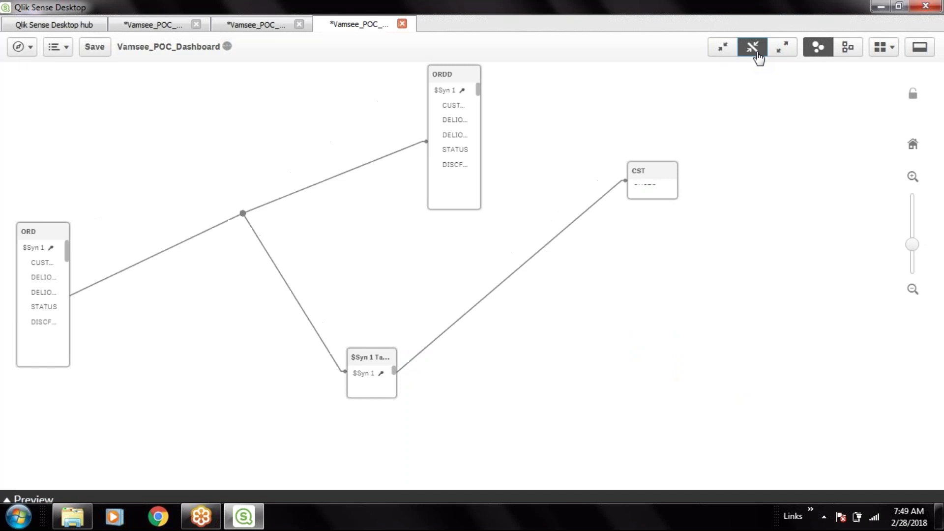
pyautogui.click(780, 51)
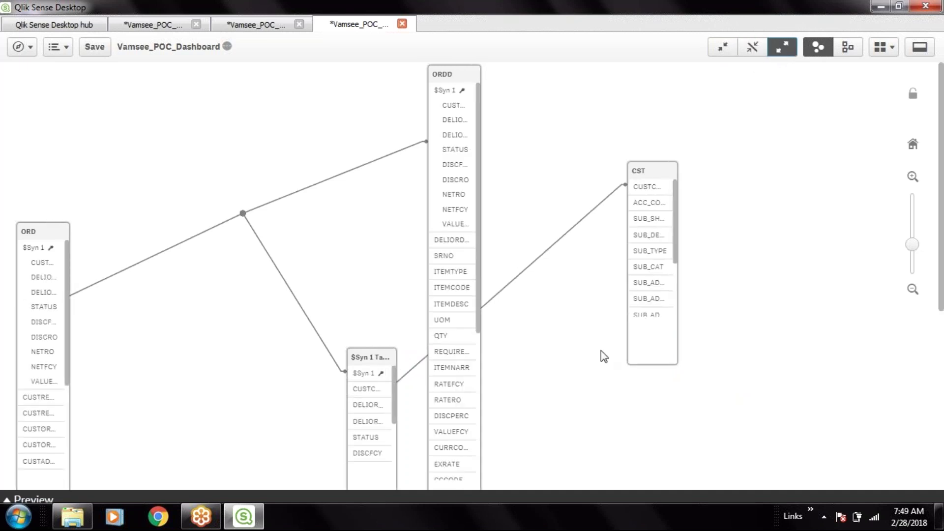
# Move the $Syn 1 table between ORD and ORDD, and select its fields one by one through DISCFCY to inspect their links.
pyautogui.moveTo(389, 358); pyautogui.dragTo(262, 260)
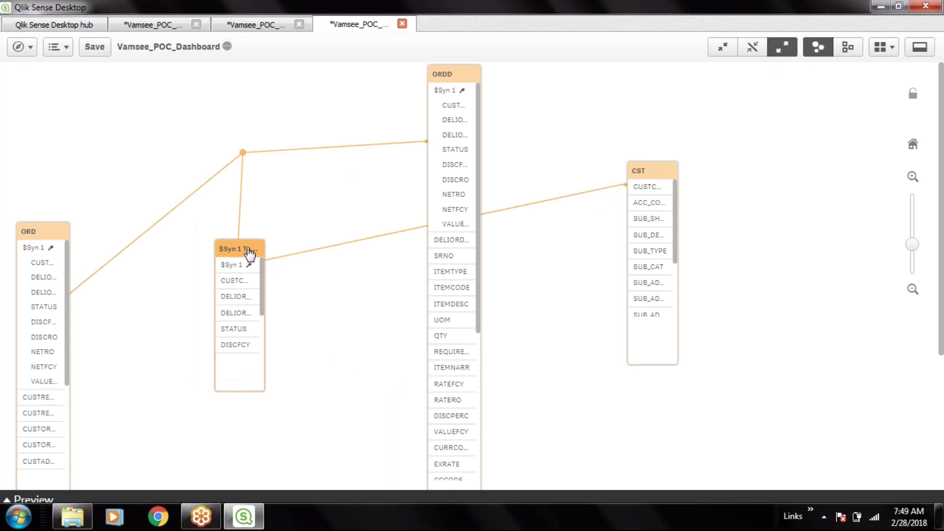
pyautogui.click(238, 283)
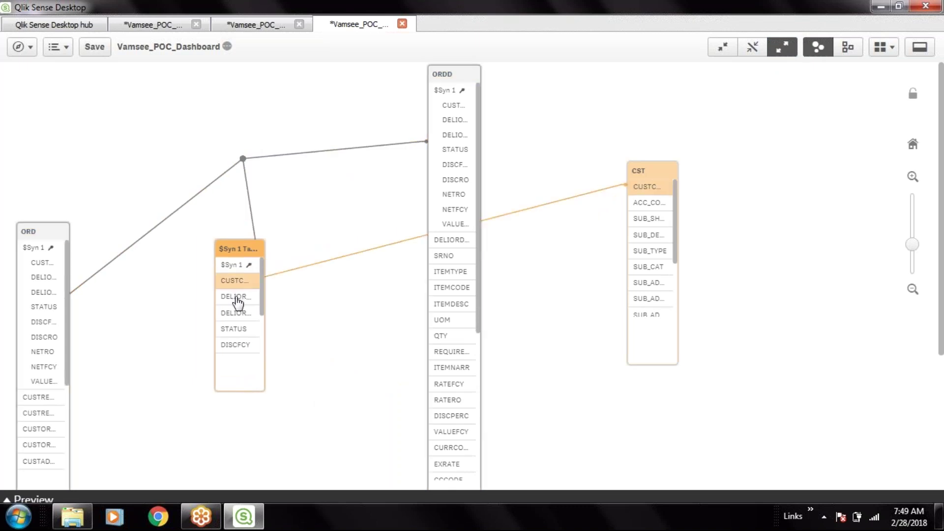
pyautogui.click(237, 297)
pyautogui.click(242, 329)
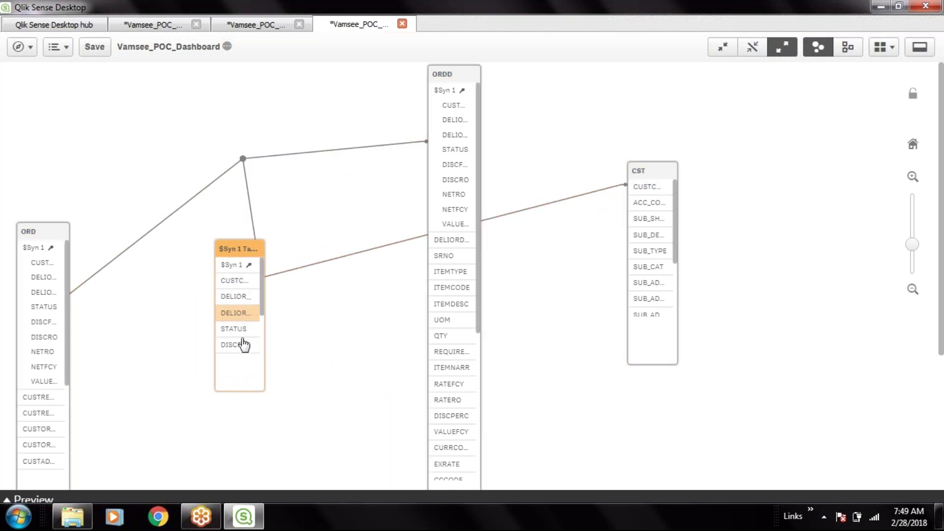
pyautogui.click(241, 347)
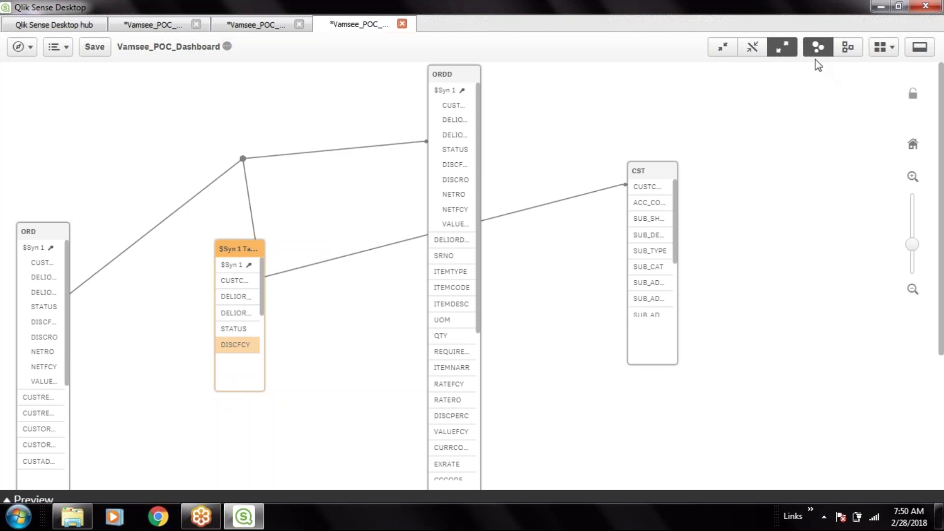
# Show the source table view and enlarge the ORDD and ORD tables so their linked fields, including CUSTCODE, are displayed.
pyautogui.click(849, 47)
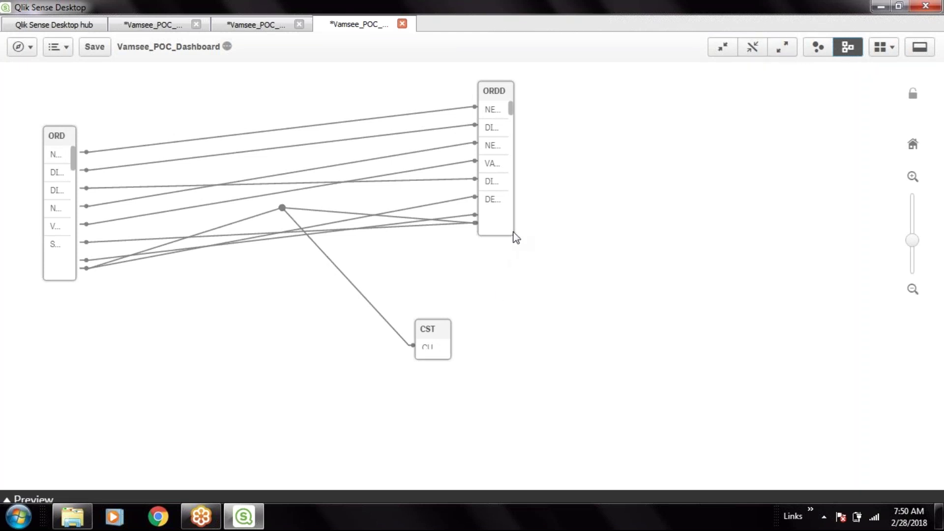
pyautogui.moveTo(511, 229); pyautogui.dragTo(633, 381)
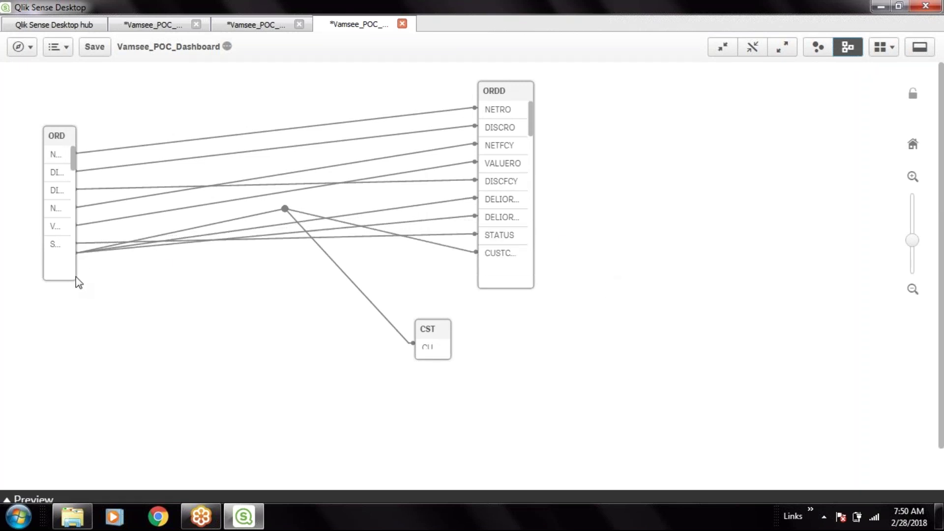
pyautogui.moveTo(78, 280); pyautogui.dragTo(292, 450)
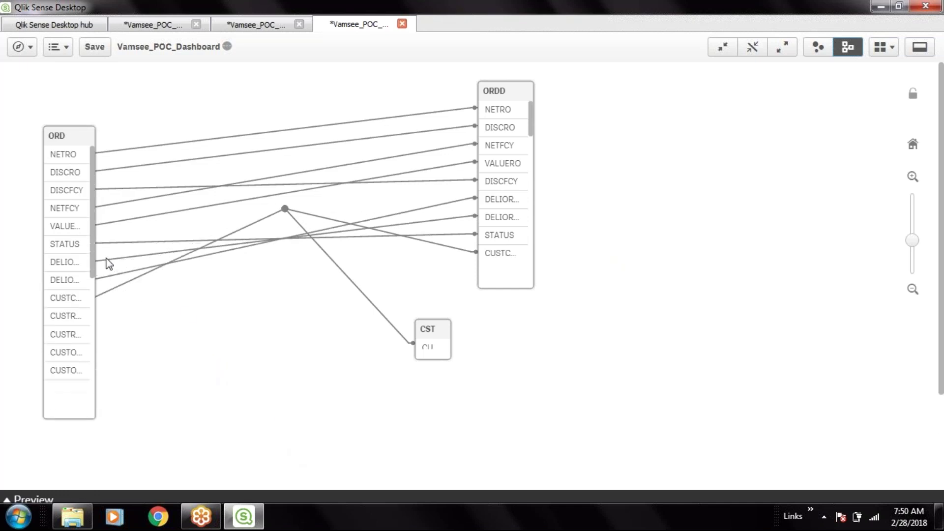
# Move the ORD table up level with ORDD and select its linked fields one by one, from NETRO through CUSTCODE, to trace their links.
pyautogui.moveTo(78, 140); pyautogui.dragTo(82, 88)
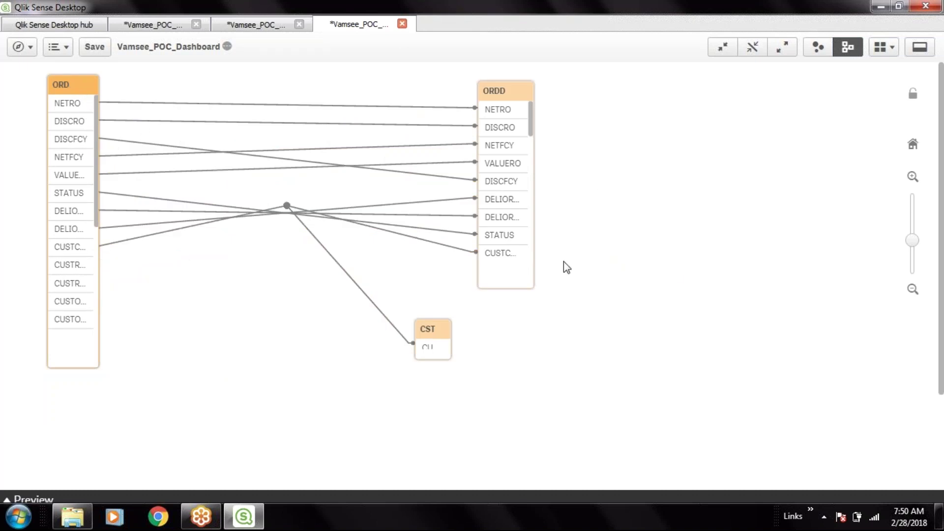
pyautogui.click(74, 104)
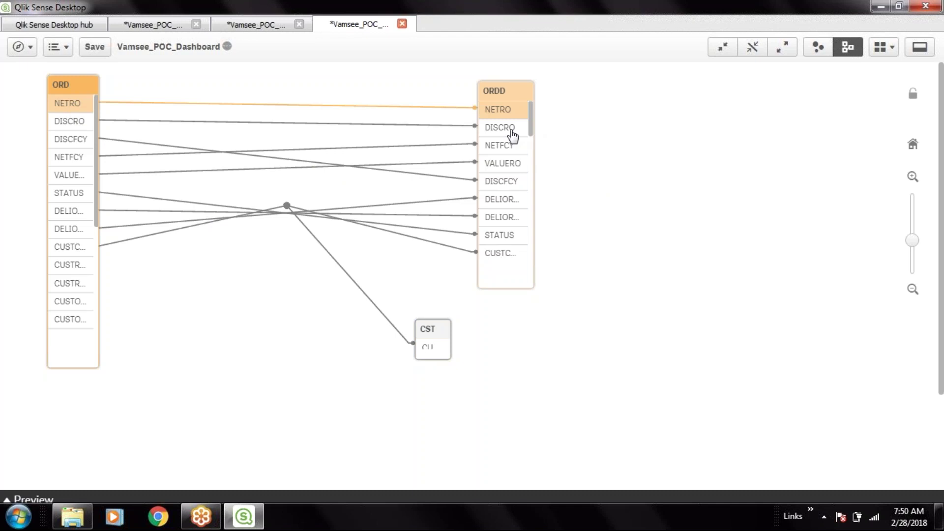
pyautogui.click(101, 120)
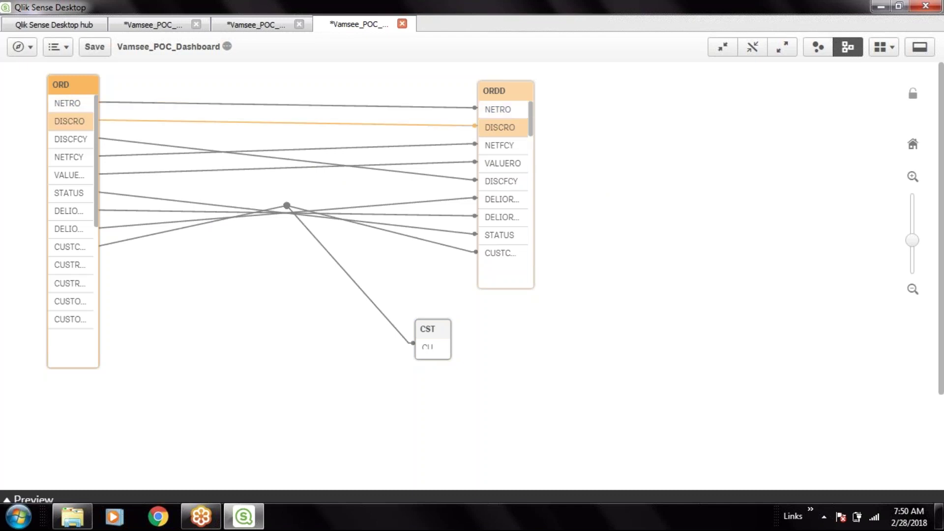
pyautogui.click(80, 142)
pyautogui.click(77, 159)
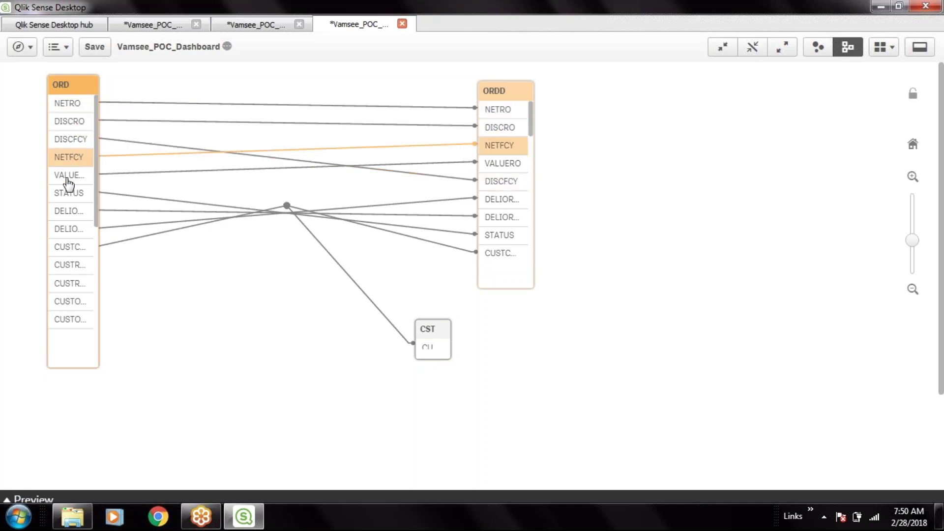
pyautogui.click(69, 179)
pyautogui.click(70, 195)
pyautogui.click(71, 215)
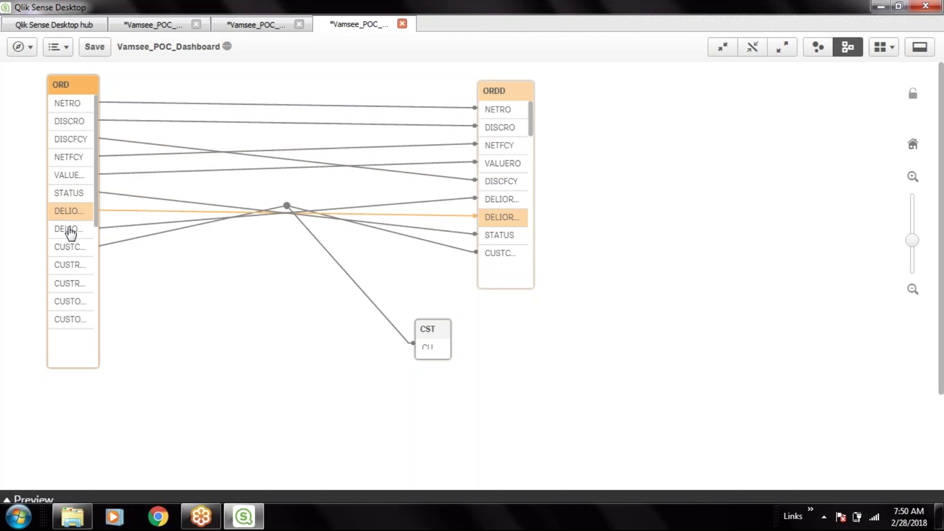
pyautogui.click(70, 230)
pyautogui.click(73, 247)
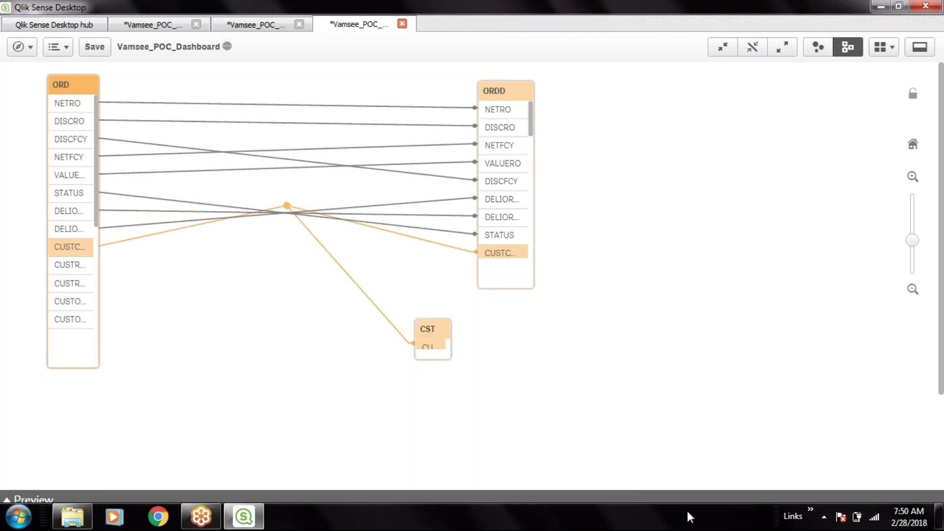
# Enlarge the CST table, place it between ORD and ORDD, and highlight the CUSTCODE link across all three tables.
pyautogui.moveTo(442, 366); pyautogui.dragTo(432, 416)
pyautogui.moveTo(428, 328); pyautogui.dragTo(339, 309)
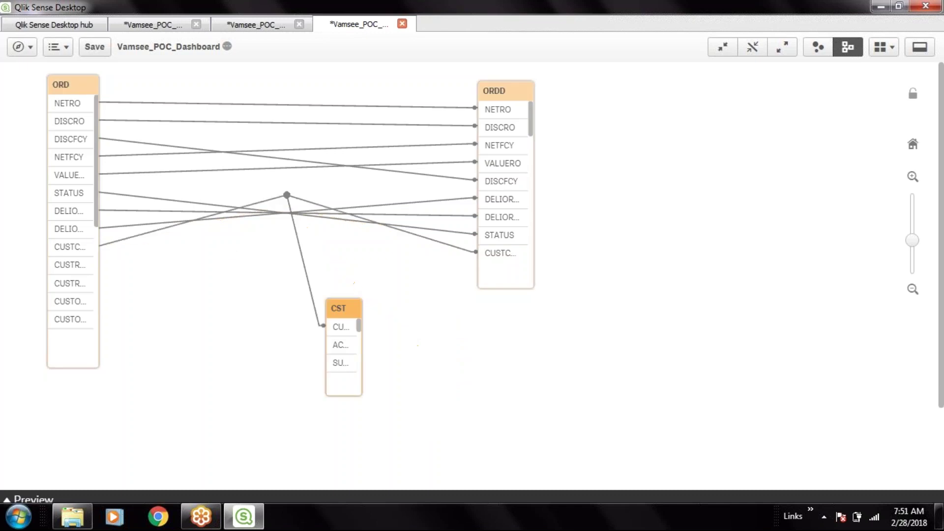
pyautogui.click(73, 246)
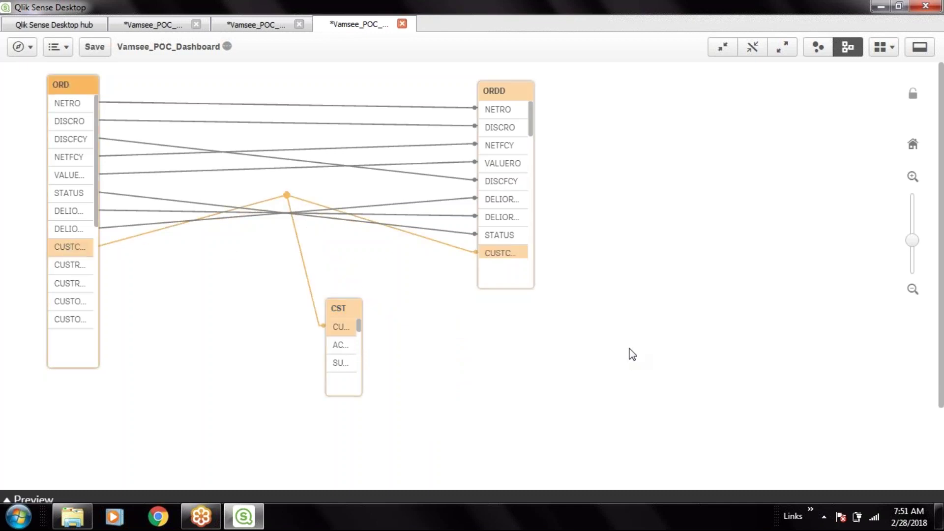
pyautogui.click(452, 352)
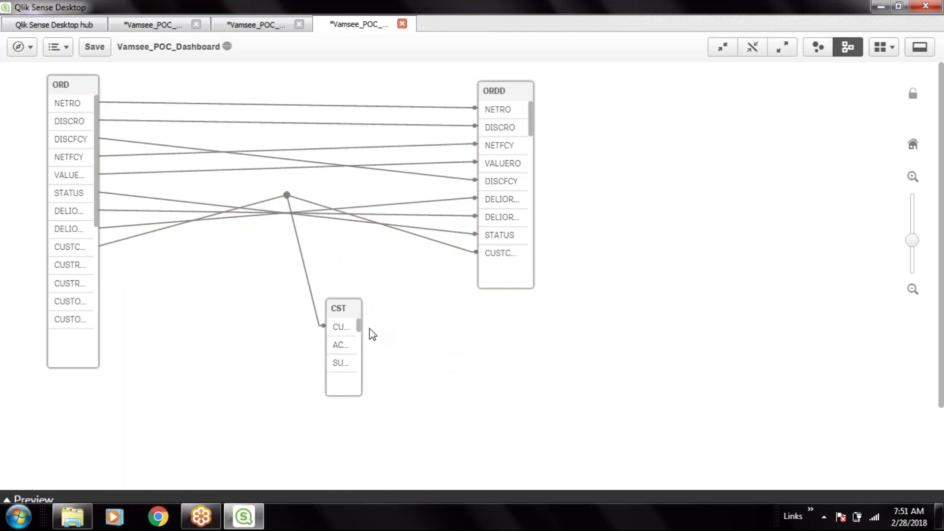
# Highlight the associations of the CST, ORD and ORDD tables, and check the links of ORD's DISCRO and first DELIORD field.
pyautogui.click(338, 311)
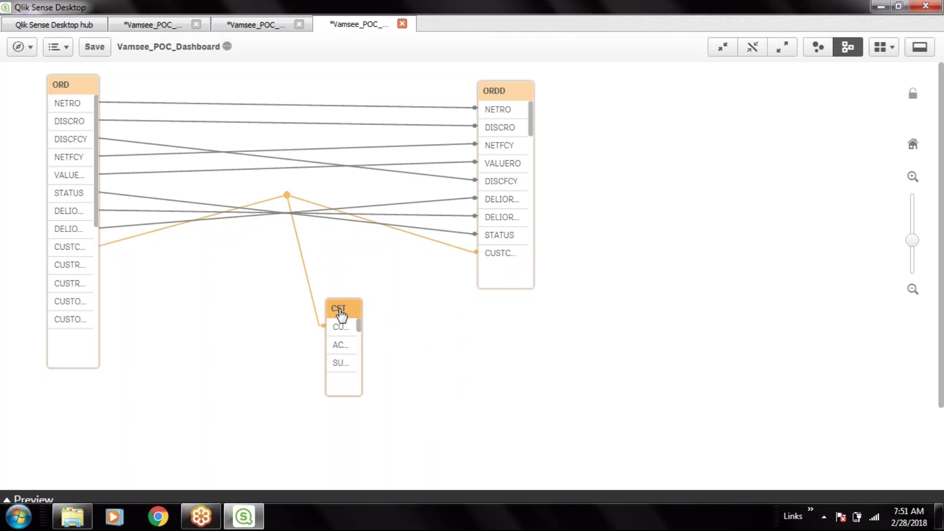
pyautogui.click(72, 88)
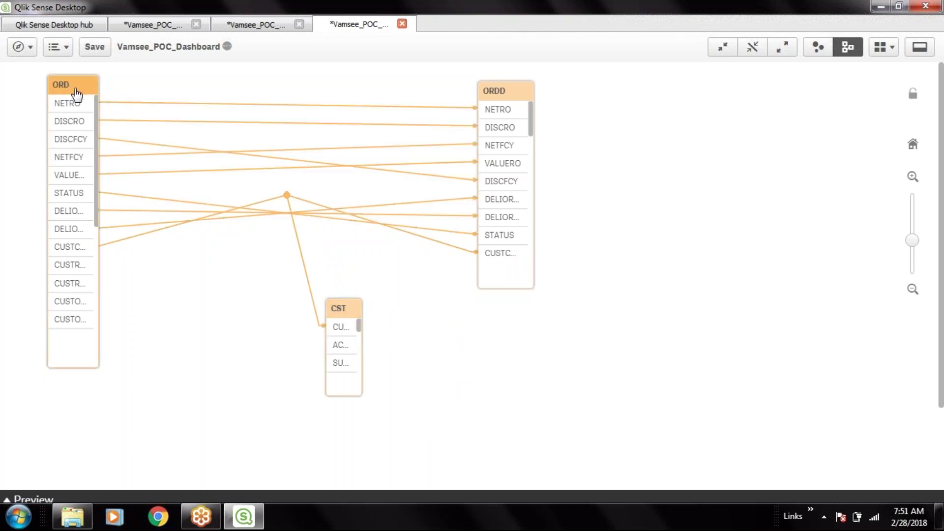
pyautogui.click(525, 92)
pyautogui.click(72, 127)
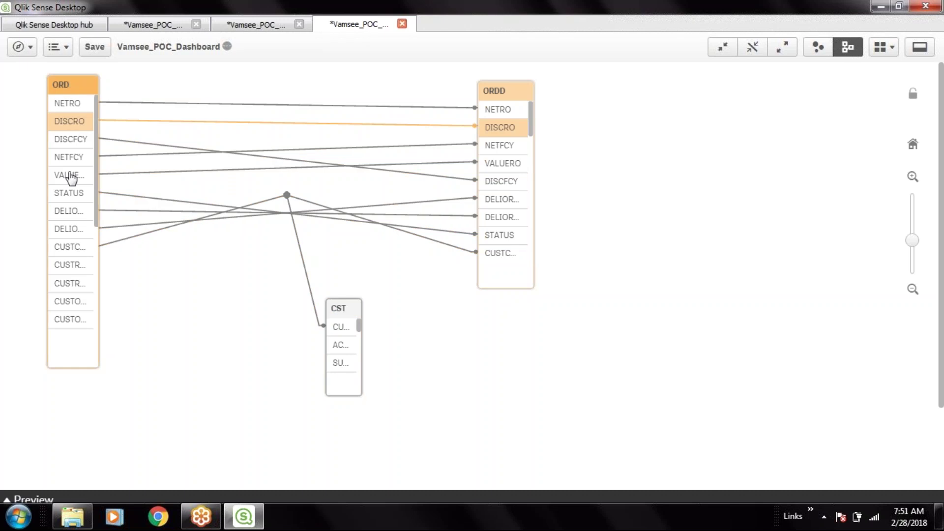
pyautogui.click(77, 212)
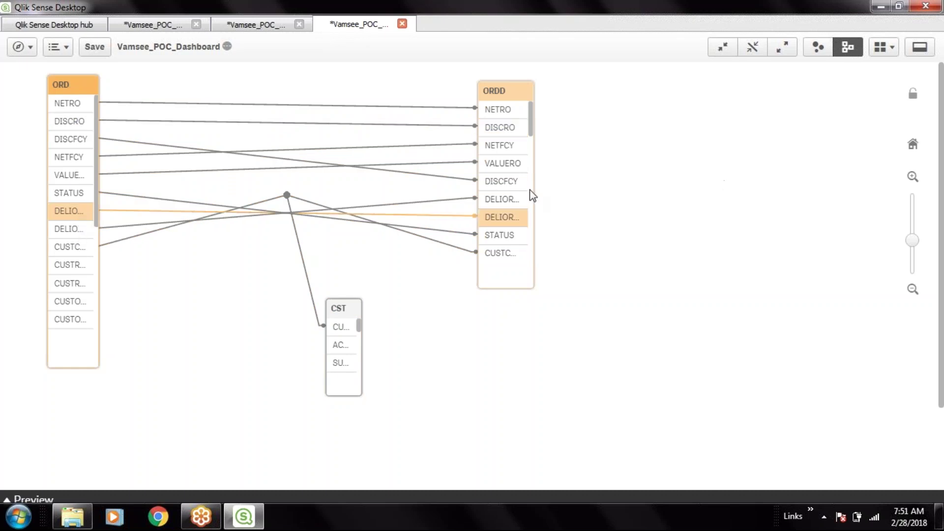
# Save the diagram layout and add the statement Qualify *; above the CST load in the load script.
pyautogui.click(94, 47)
pyautogui.click(231, 26)
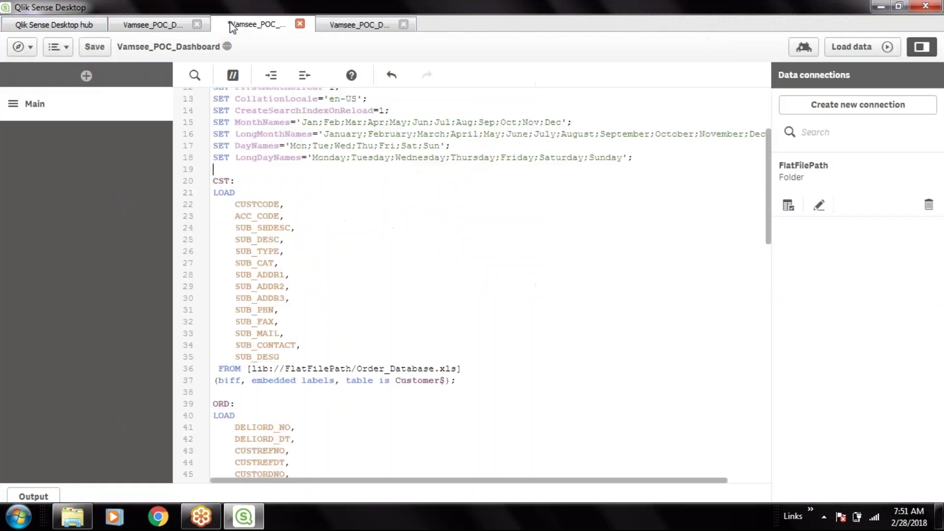
pyautogui.press('Return')
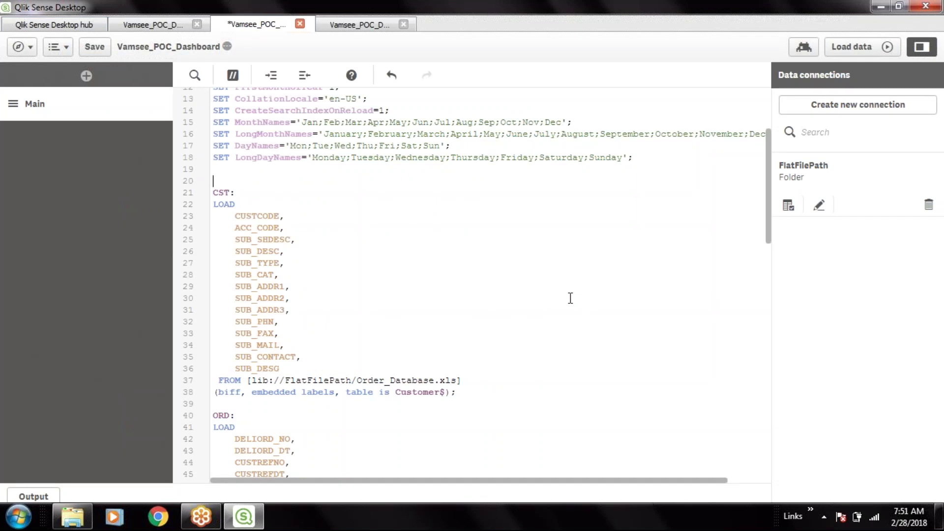
pyautogui.write('q')
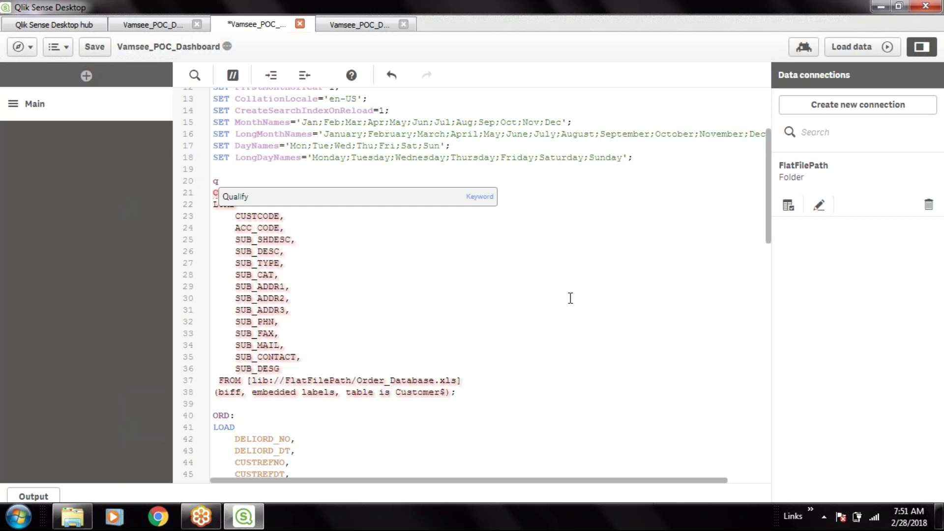
pyautogui.write('ualify')
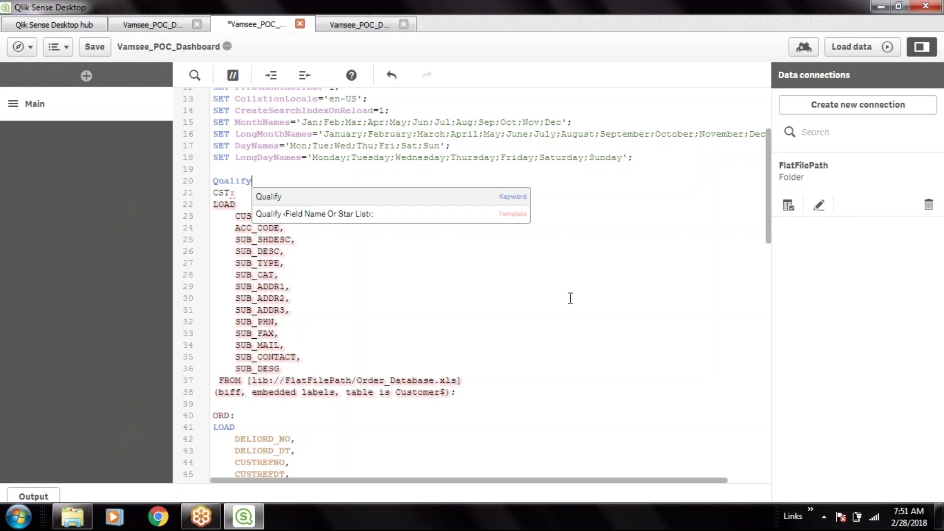
pyautogui.write(' *')
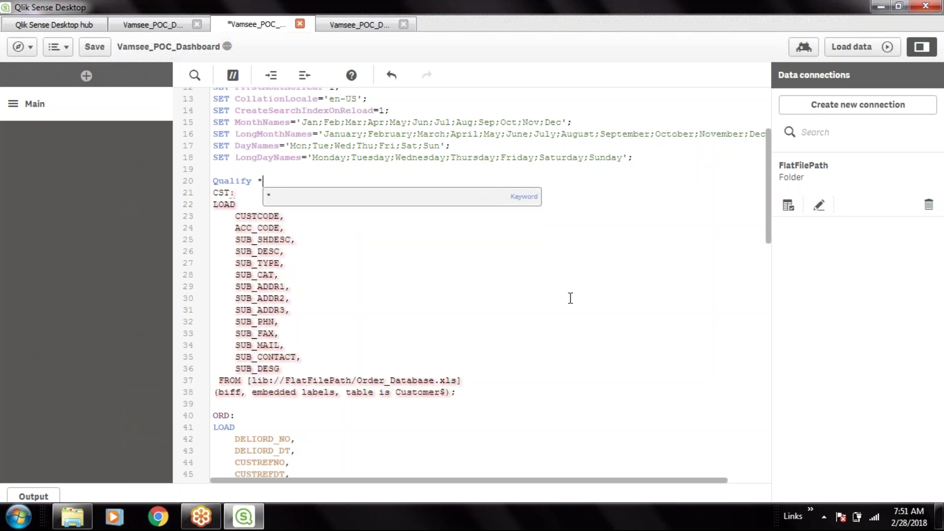
pyautogui.write(';')
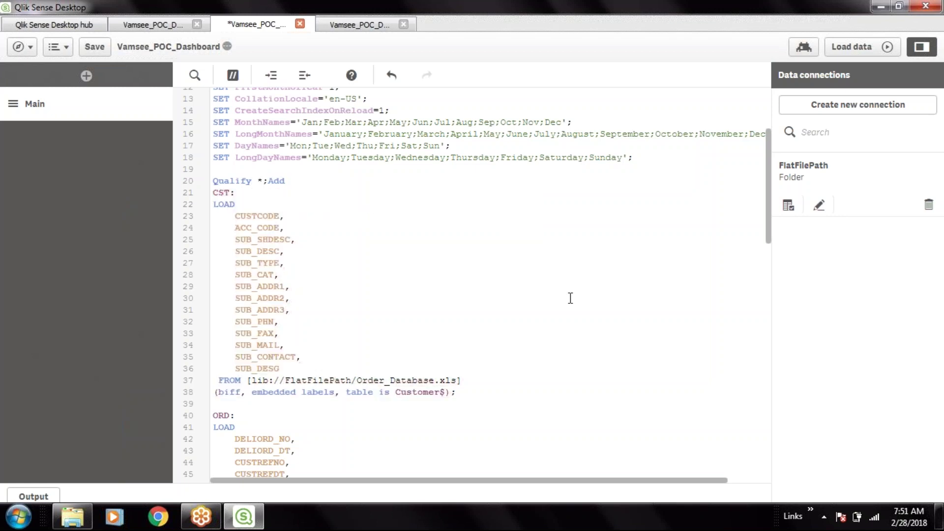
pyautogui.press('Return')
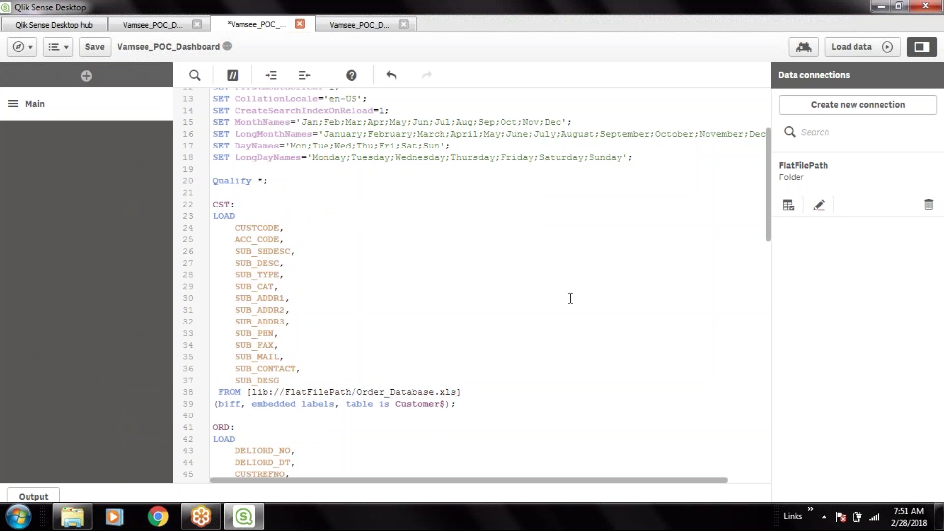
# Save the script, load the data, and dismiss the load progress report.
pyautogui.hotkey('ctrl', 's')
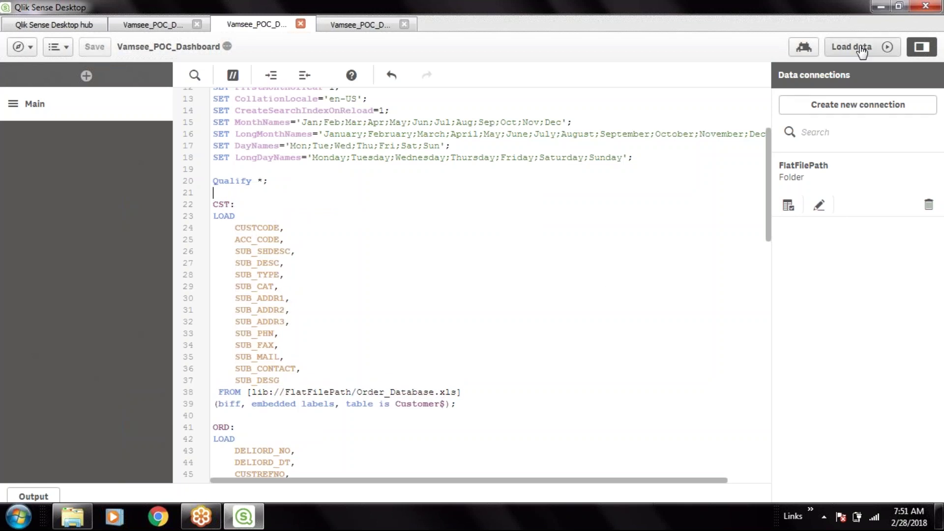
pyautogui.click(855, 47)
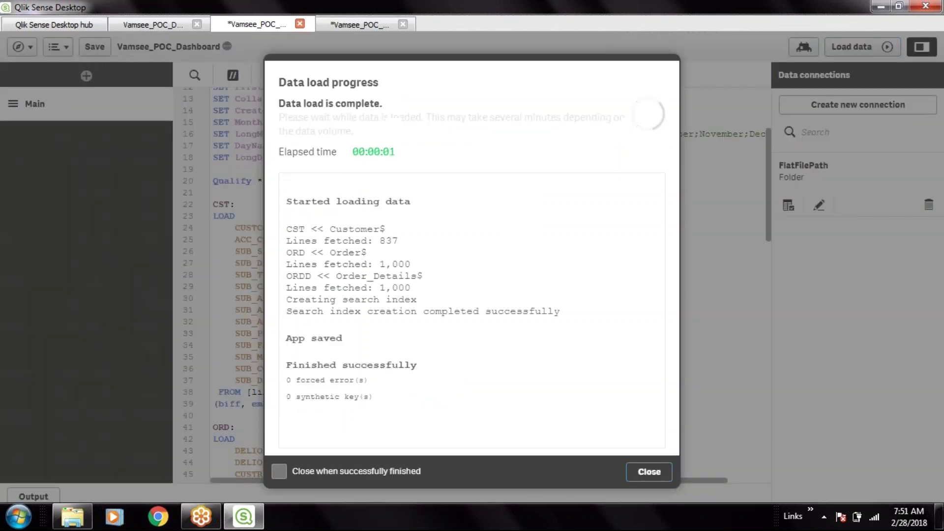
pyautogui.click(648, 472)
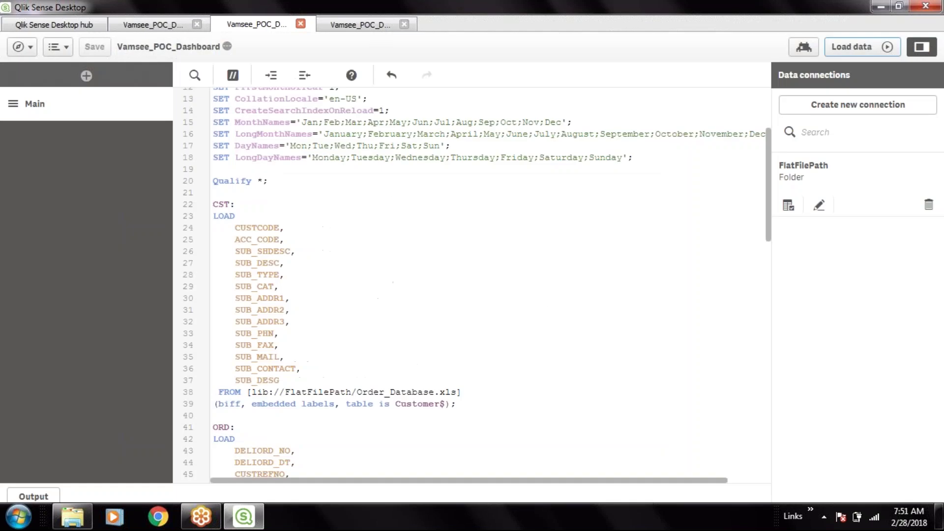
# Return to the data model diagram, move the CST table closer to ORD, and enlarge it to show more fields.
pyautogui.click(370, 27)
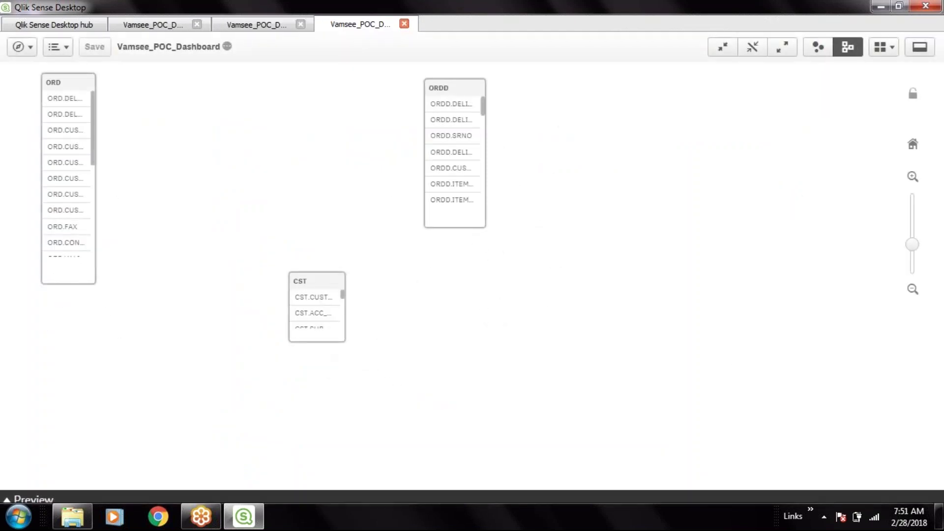
pyautogui.moveTo(324, 287); pyautogui.dragTo(250, 262)
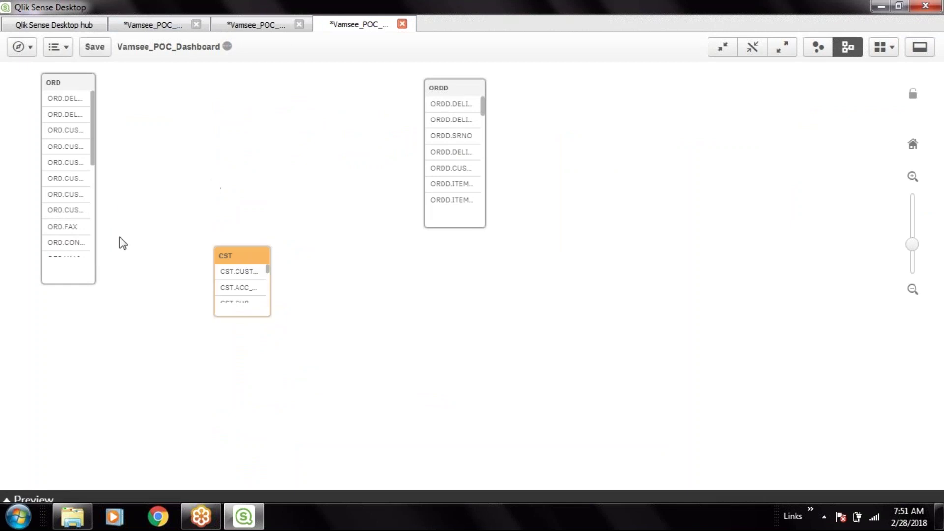
pyautogui.moveTo(249, 322); pyautogui.dragTo(236, 426)
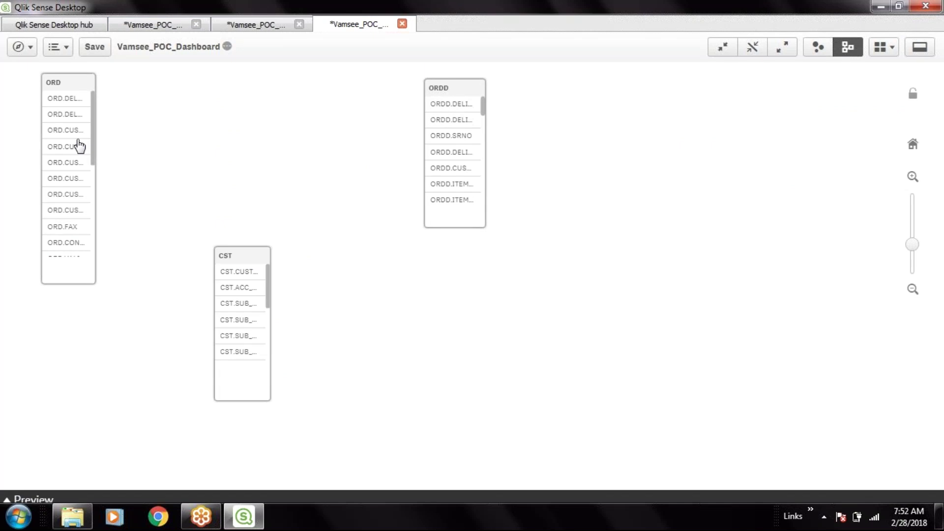
# Reopen the load script and examine the ORD and ORDD field lists for the key fields they share.
pyautogui.click(255, 25)
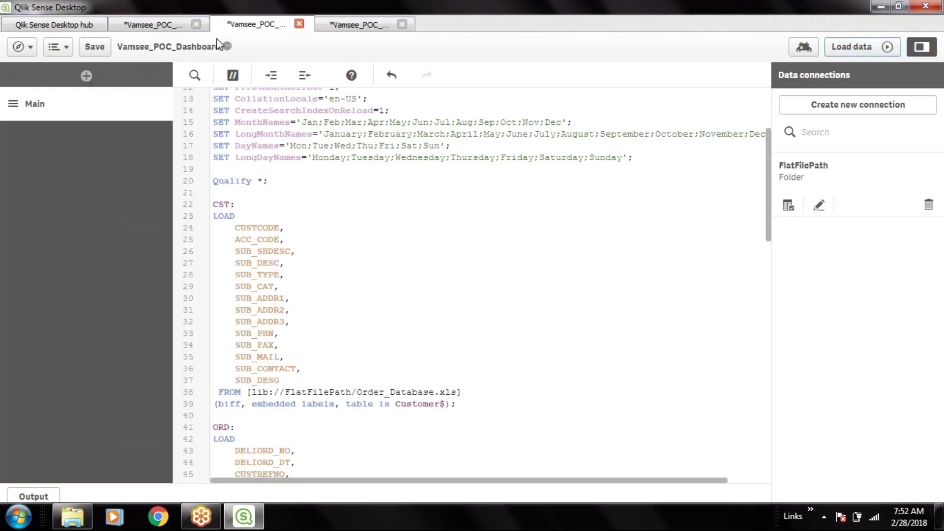
pyautogui.click(286, 182)
pyautogui.scroll(-20, 417, 287)
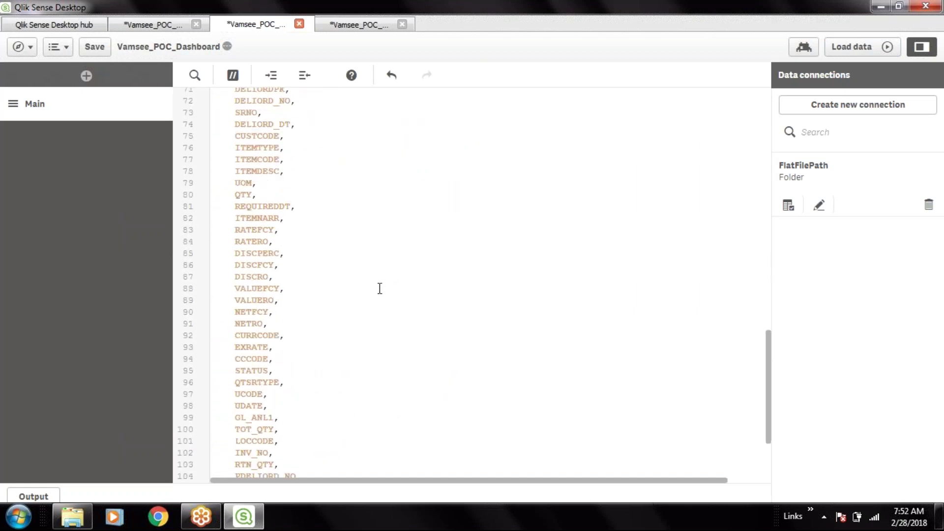
pyautogui.hotkey('shift', 'Home')
pyautogui.press('Delete')
pyautogui.press('Delete')
pyautogui.press('Delete')
pyautogui.press('Delete')
pyautogui.press('Delete')
pyautogui.press('Delete')
pyautogui.scroll(10, 300, 341)
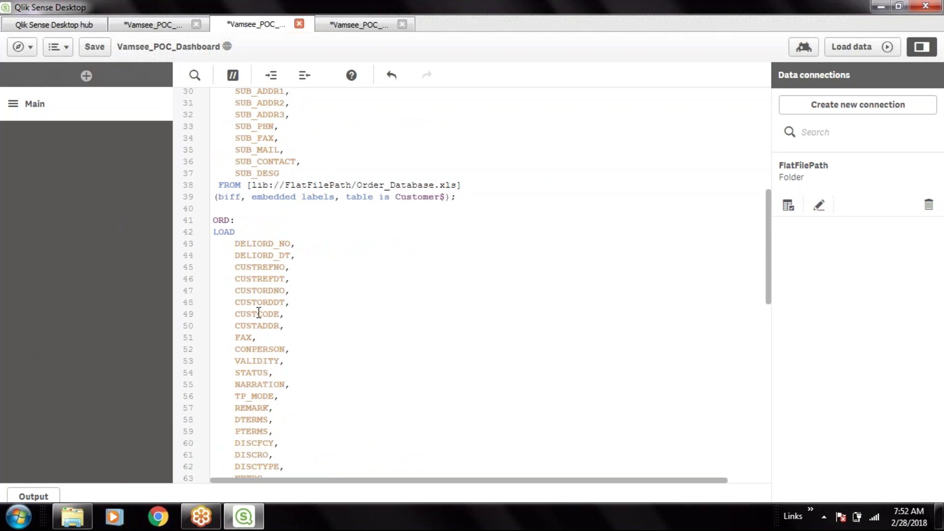
# Start an Unqualify statement for CUSTCODE on the line below Qualify *; in the load script.
pyautogui.doubleClick(258, 312)
pyautogui.hotkey('ctrl', 'c')
pyautogui.scroll(7, 261, 212)
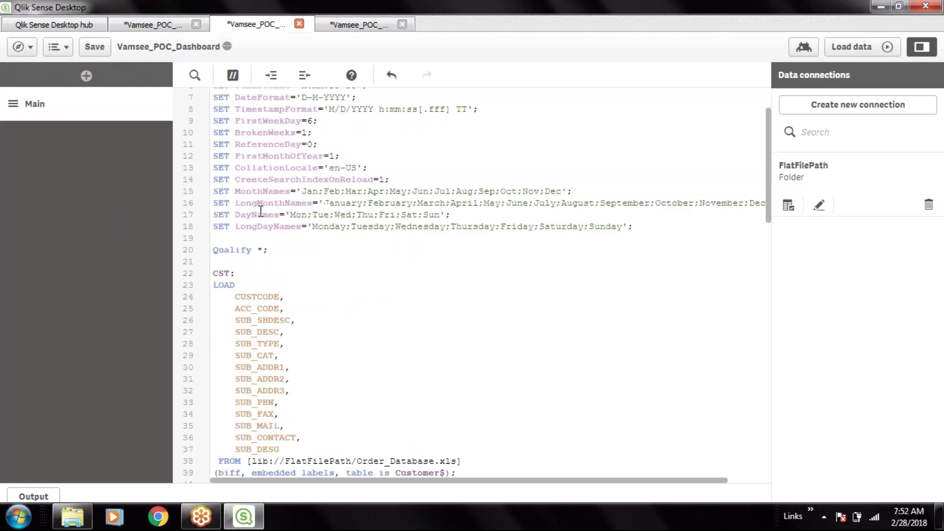
pyautogui.click(246, 331)
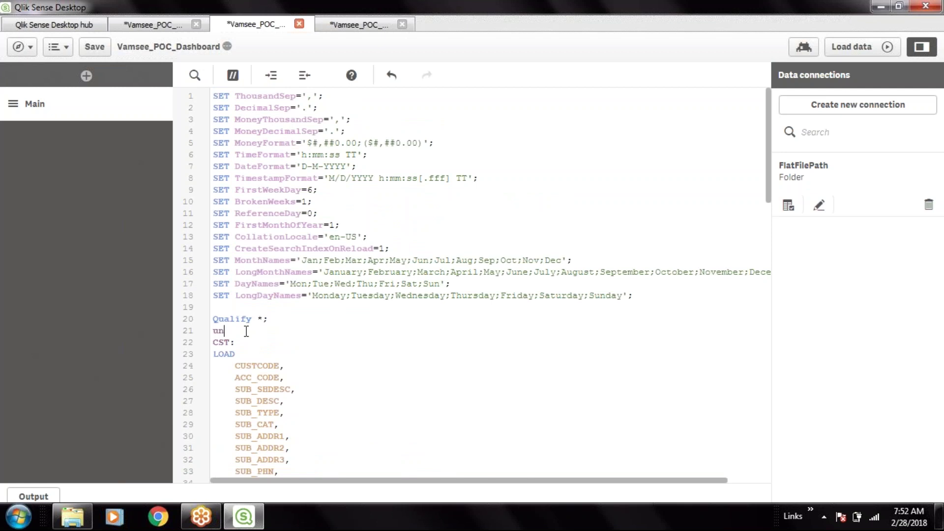
pyautogui.press('Down')
pyautogui.press('Down')
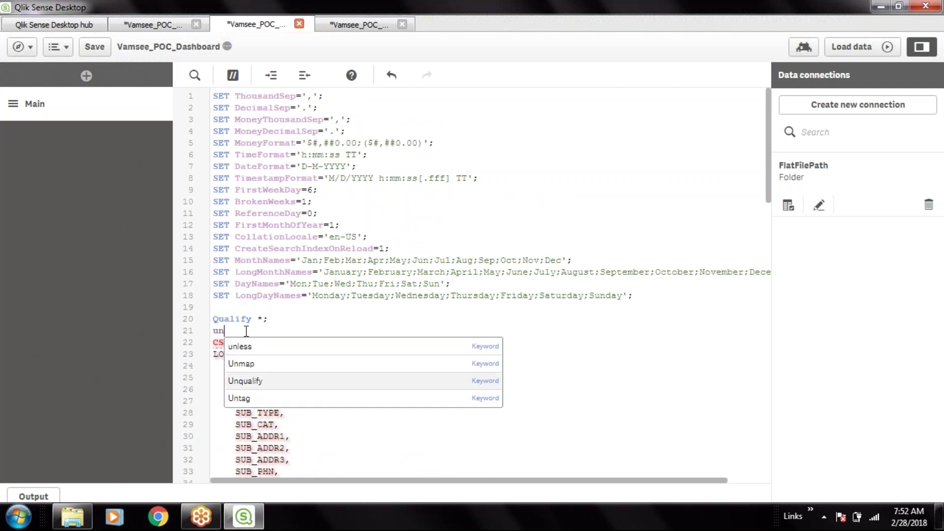
pyautogui.press('Return')
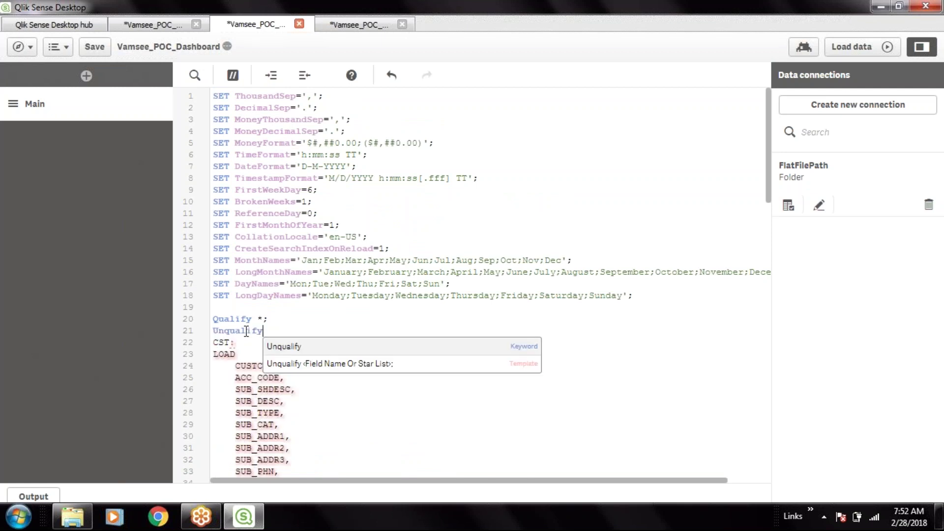
pyautogui.hotkey('ctrl', 'v')
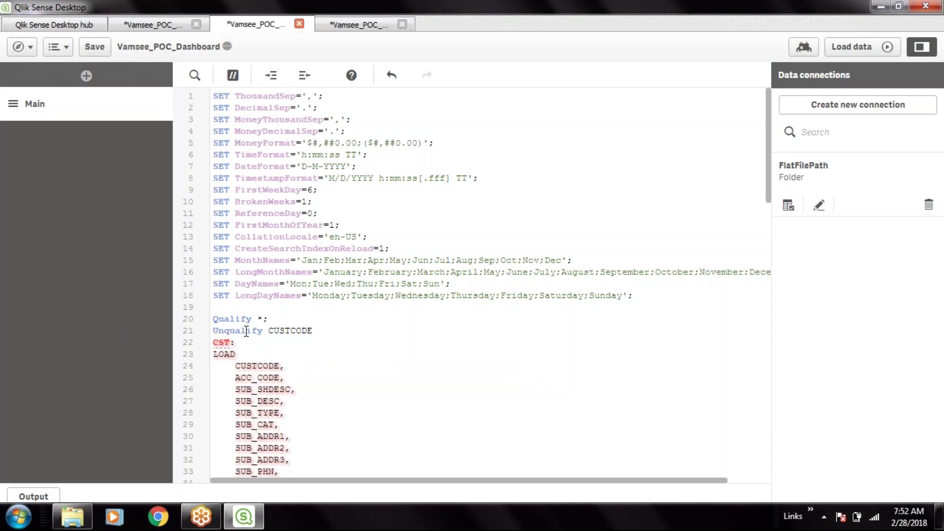
# Add DELIORD_NO to the Unqualify statement after CUSTCODE, end it with a semicolon, then load the data and dismiss the load report.
pyautogui.scroll(-5, 325, 356)
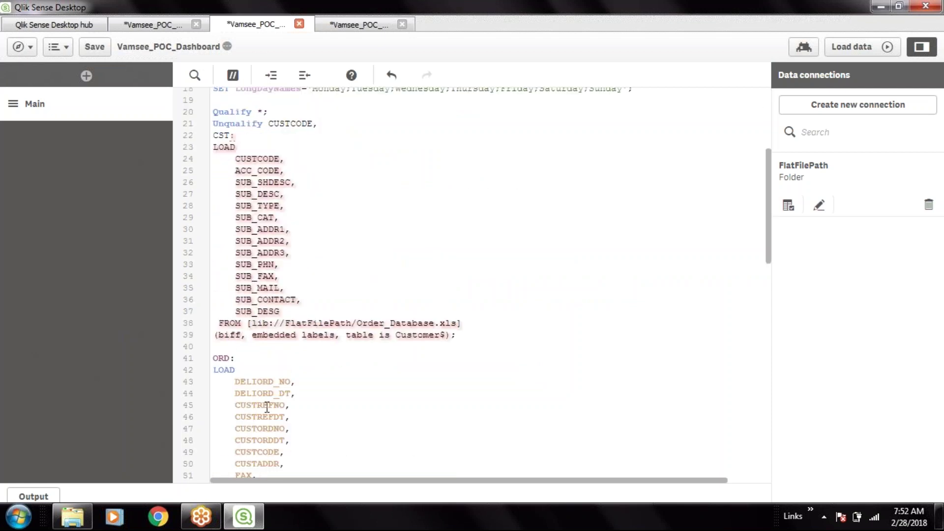
pyautogui.doubleClick(261, 382)
pyautogui.hotkey('ctrl', 'c')
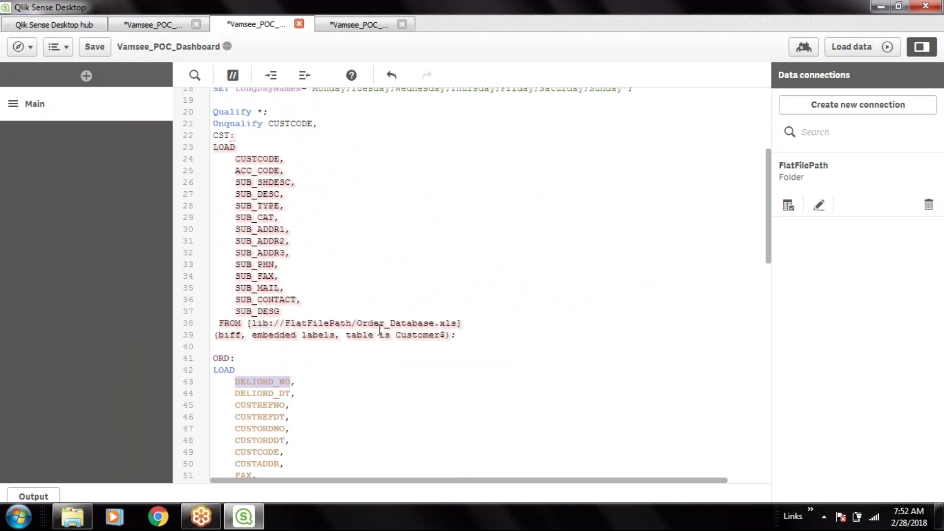
pyautogui.scroll(2, 382, 329)
pyautogui.click(347, 193)
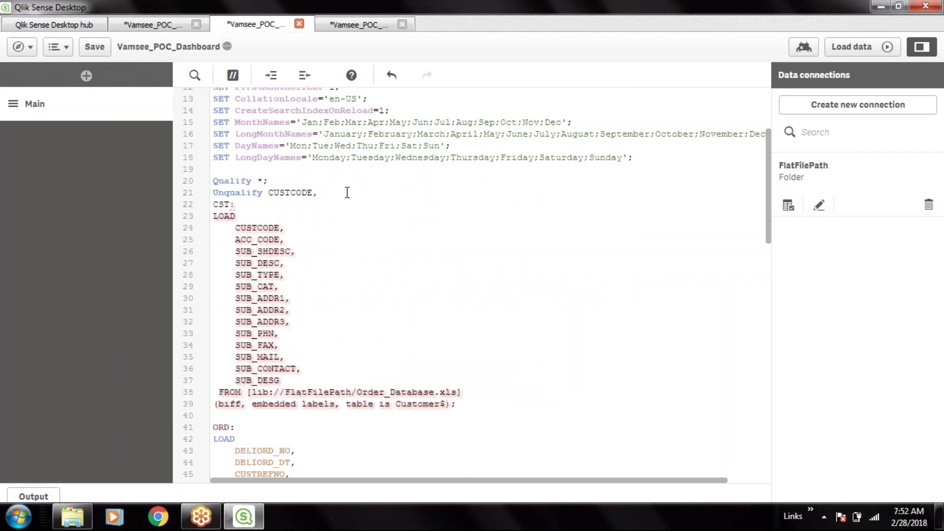
pyautogui.hotkey('ctrl', 'v')
pyautogui.write(';')
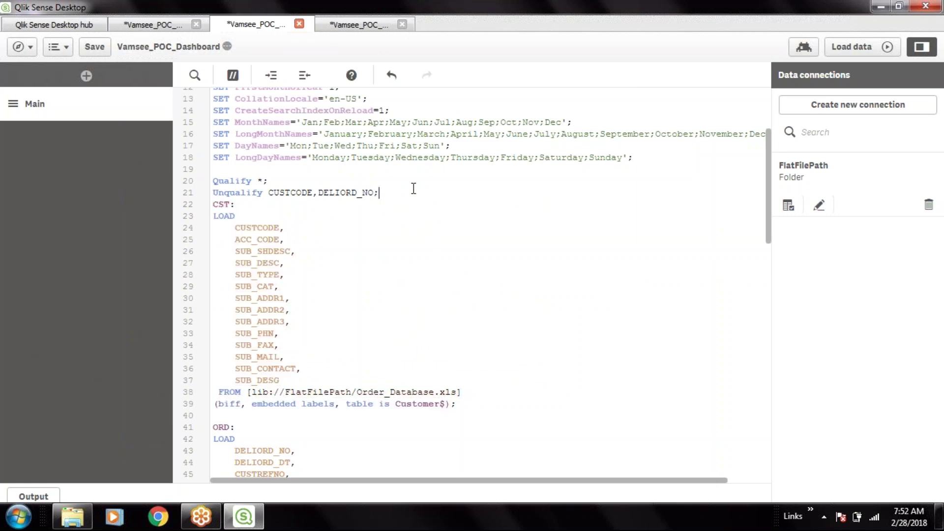
pyautogui.click(843, 46)
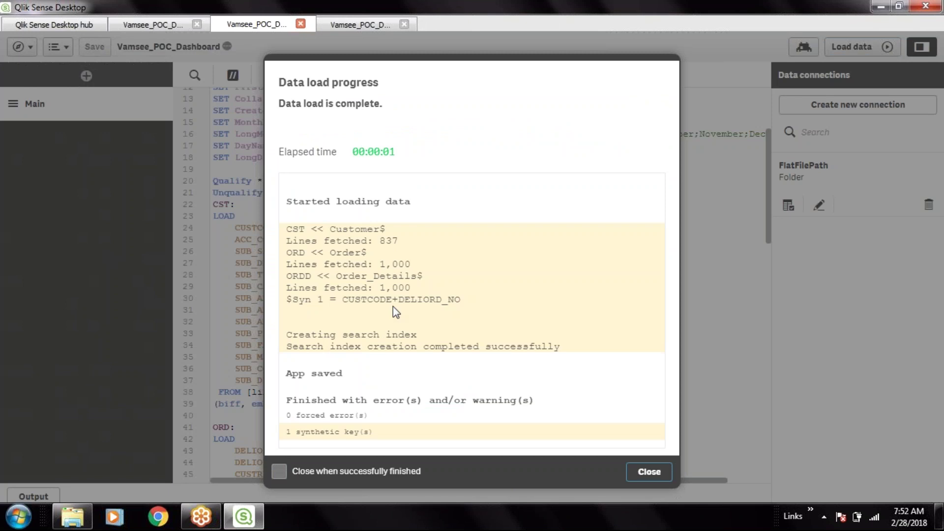
pyautogui.click(649, 473)
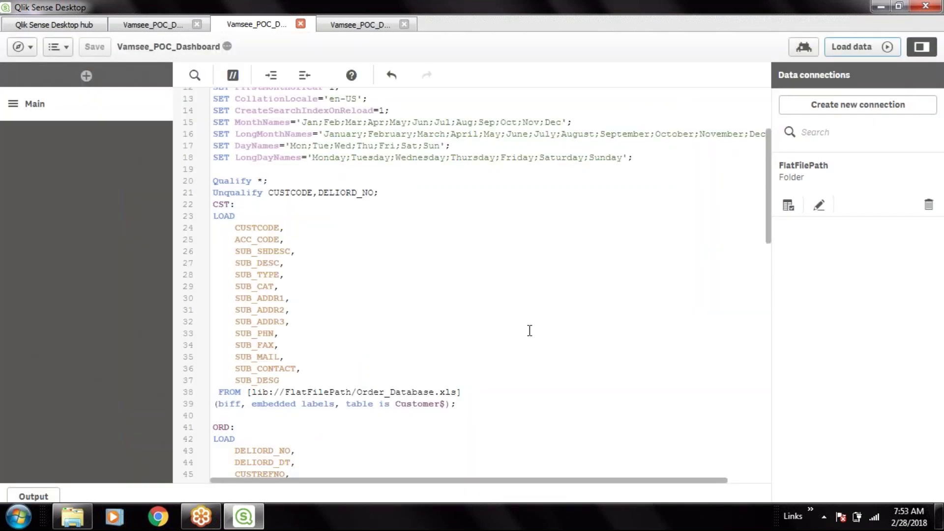
# Examine the CST, ORD and ORDD field lists in the script for the unqualified key fields they share.
pyautogui.scroll(-4, 398, 296)
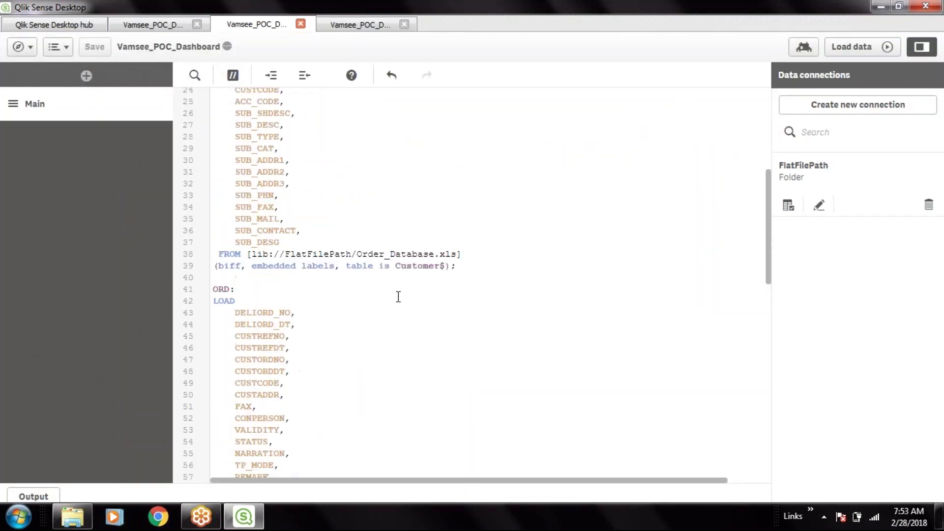
pyautogui.scroll(-2, 398, 296)
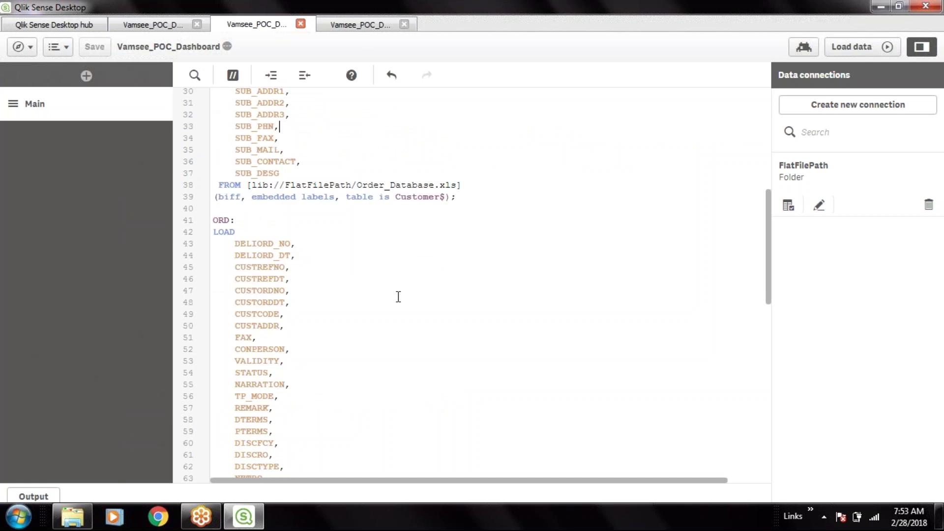
pyautogui.scroll(8, 398, 297)
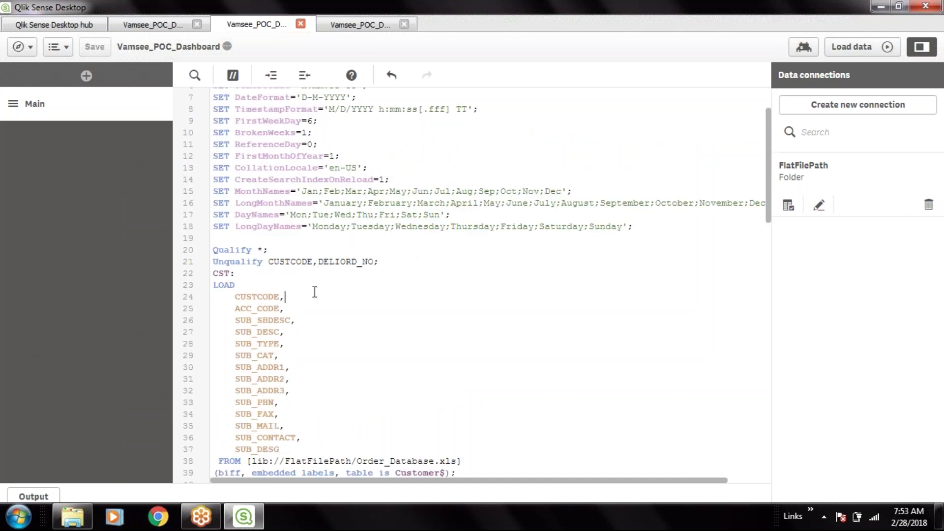
pyautogui.scroll(-7, 314, 314)
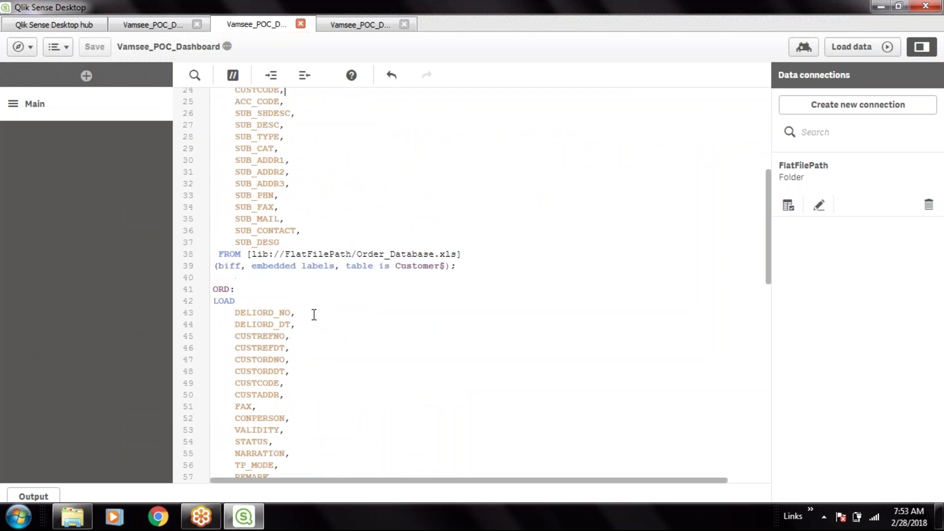
pyautogui.click(315, 174)
pyautogui.click(301, 211)
pyautogui.click(298, 246)
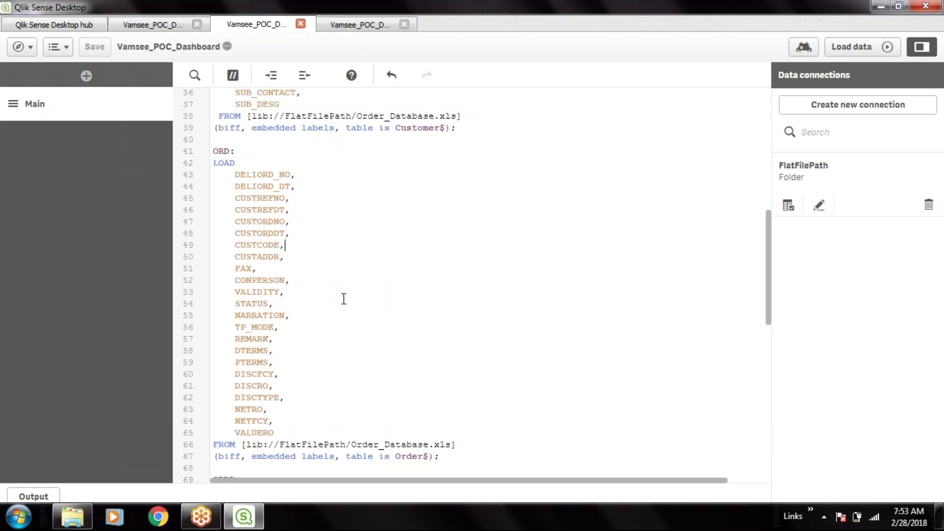
pyautogui.scroll(-3, 344, 298)
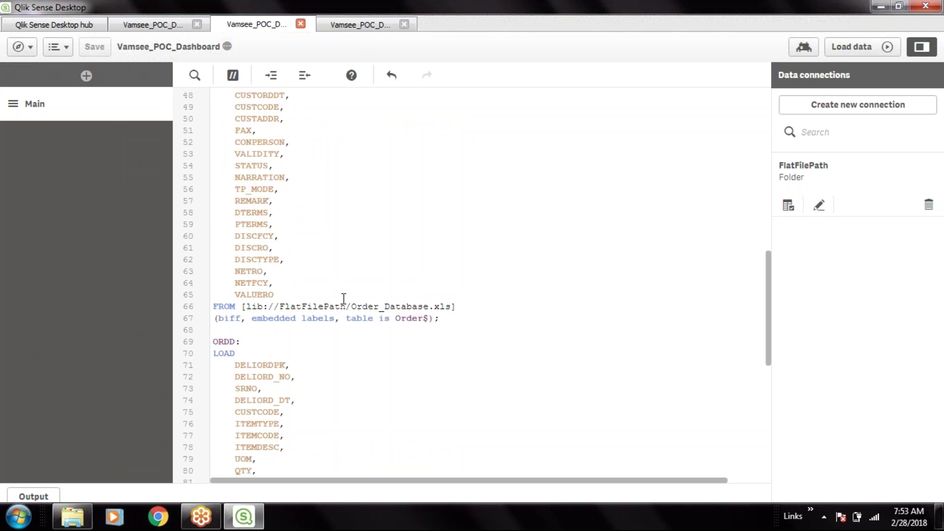
pyautogui.scroll(-4, 344, 298)
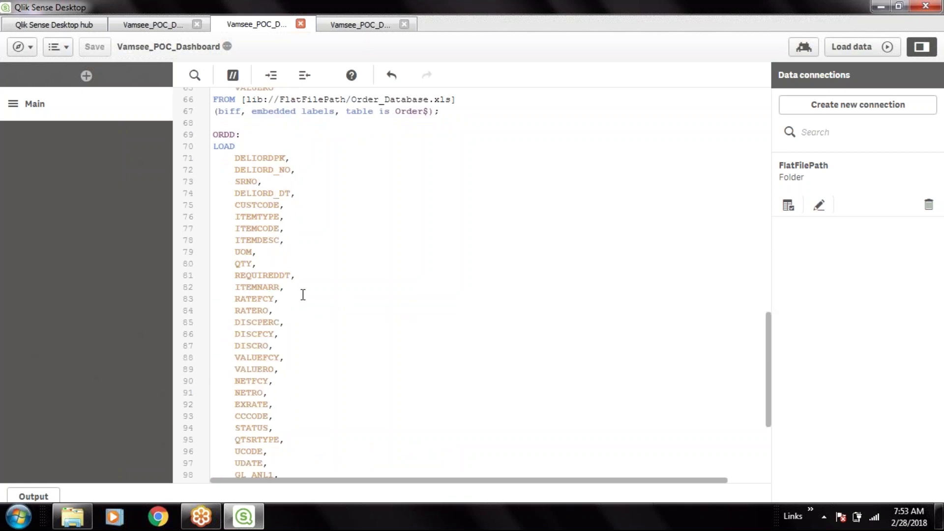
pyautogui.scroll(-3, 303, 295)
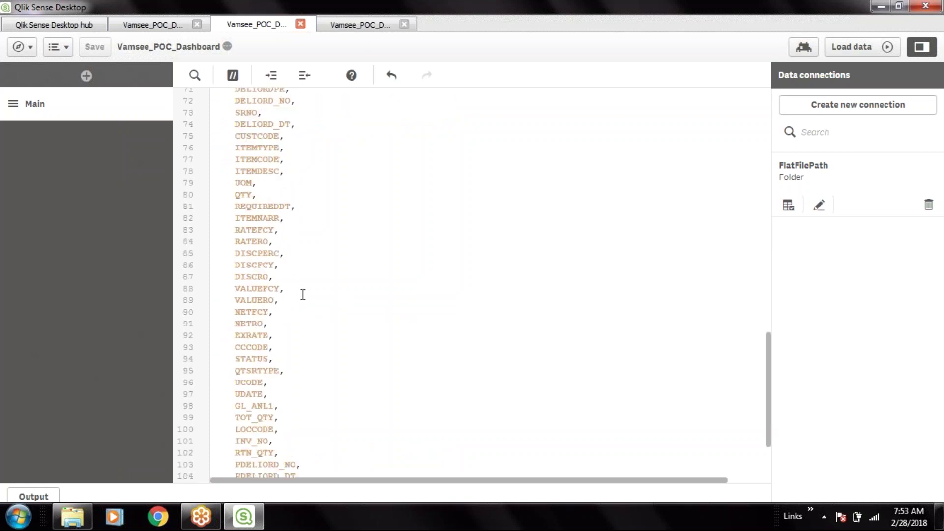
pyautogui.scroll(-1, 361, 289)
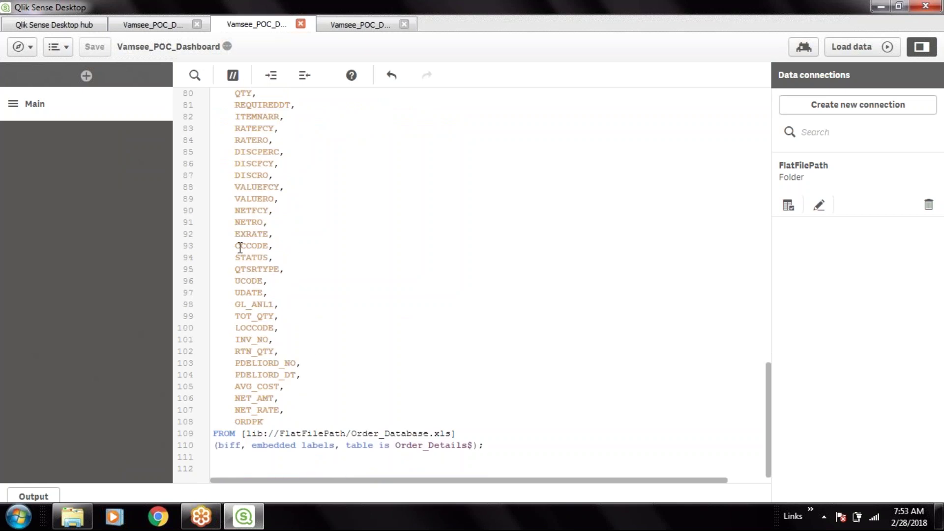
# Reload the data and move the CST table further below ORD and ORDD in the data model diagram.
pyautogui.click(856, 47)
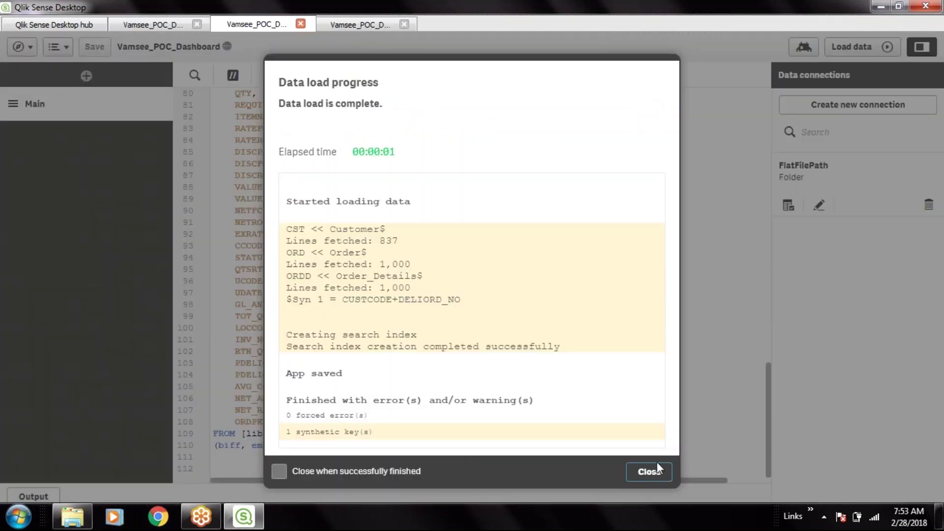
pyautogui.click(657, 463)
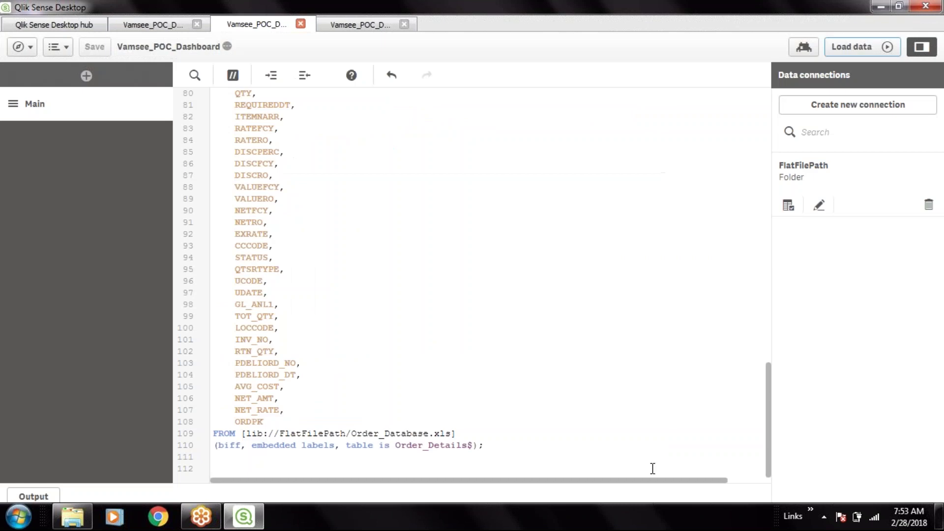
pyautogui.click(326, 28)
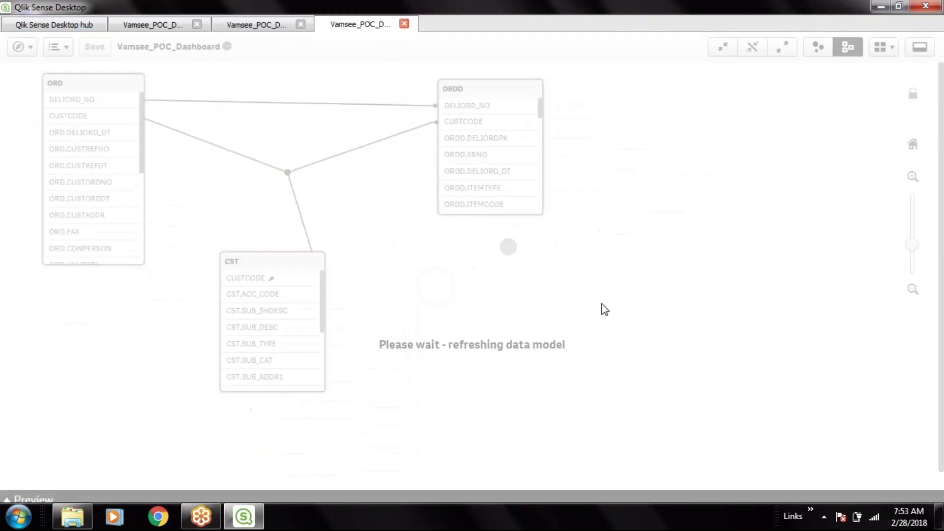
pyautogui.moveTo(263, 259); pyautogui.dragTo(249, 296)
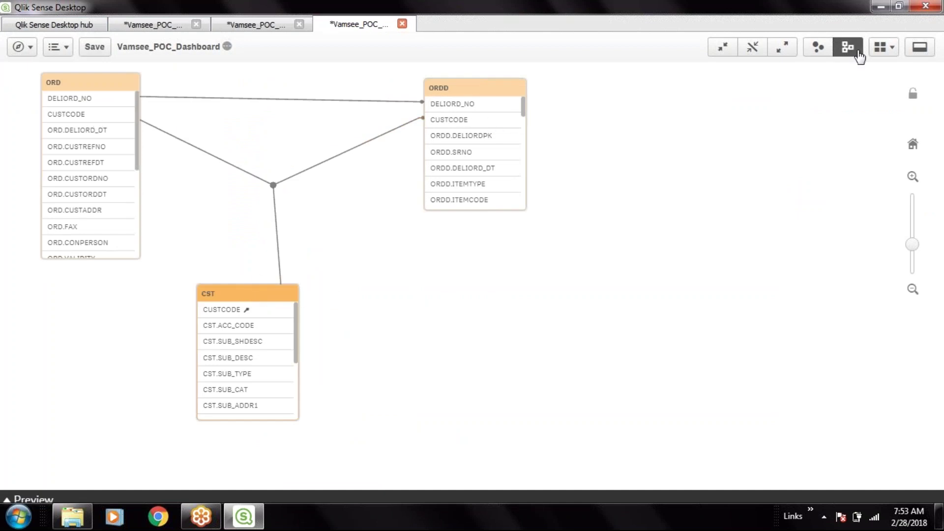
# Return to the load script and delete the CUSTCODE field line from the ORDD load.
pyautogui.click(273, 24)
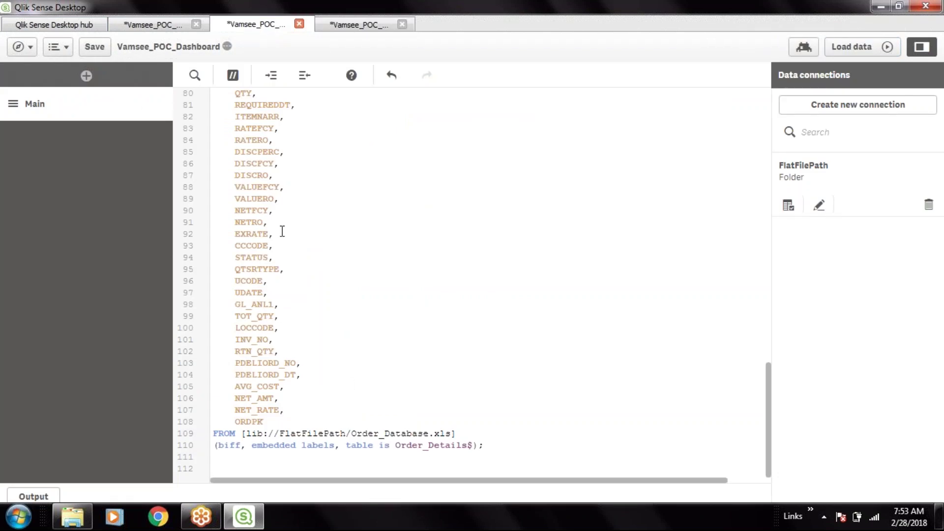
pyautogui.scroll(4, 282, 231)
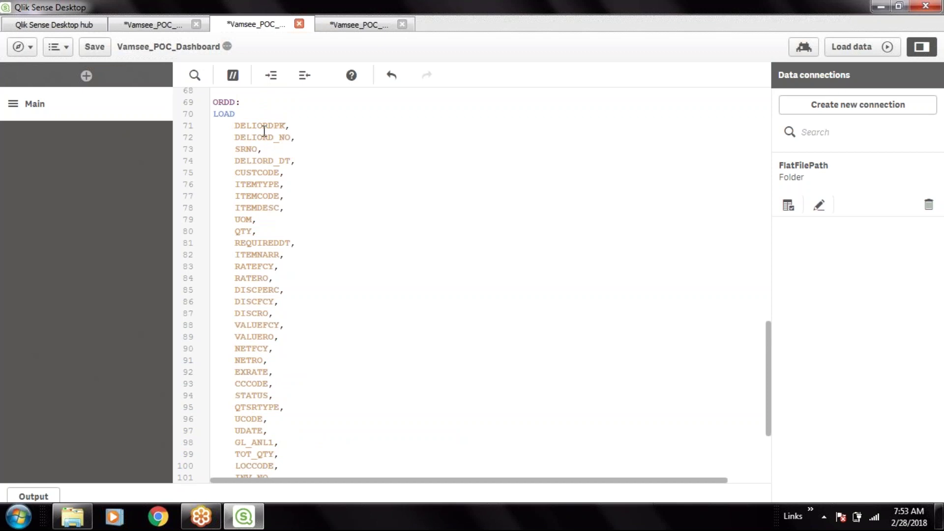
pyautogui.click(294, 172)
pyautogui.press('Home')
pyautogui.press('Delete')
pyautogui.press('Delete')
pyautogui.press('Delete')
pyautogui.press('Delete')
pyautogui.press('Delete')
pyautogui.press('Delete')
pyautogui.press('Delete')
pyautogui.press('Delete')
pyautogui.press('Delete')
pyautogui.press('Delete')
pyautogui.press('Delete')
pyautogui.press('Delete')
pyautogui.press('Delete')
pyautogui.press('Delete')
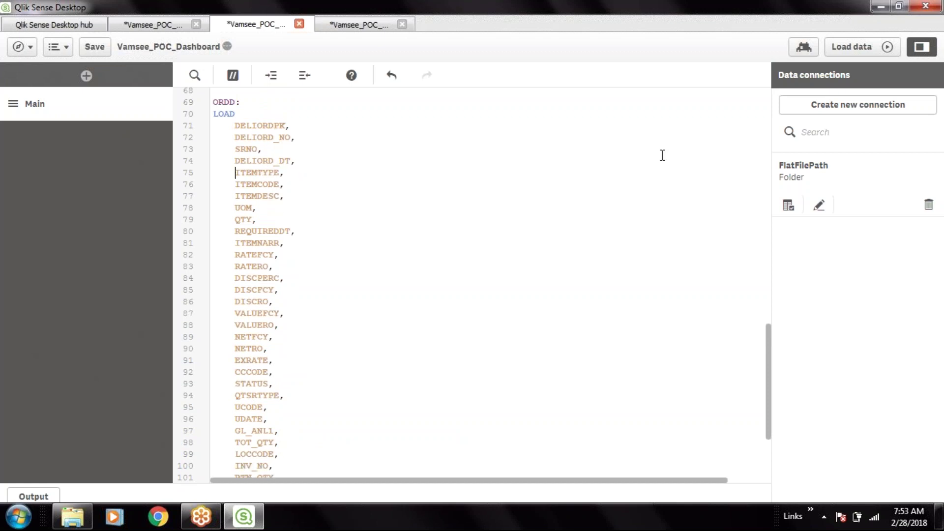
# Load the data, dismiss the load report, and check the links between ORD, ORDD and CST in the data model diagram.
pyautogui.click(869, 47)
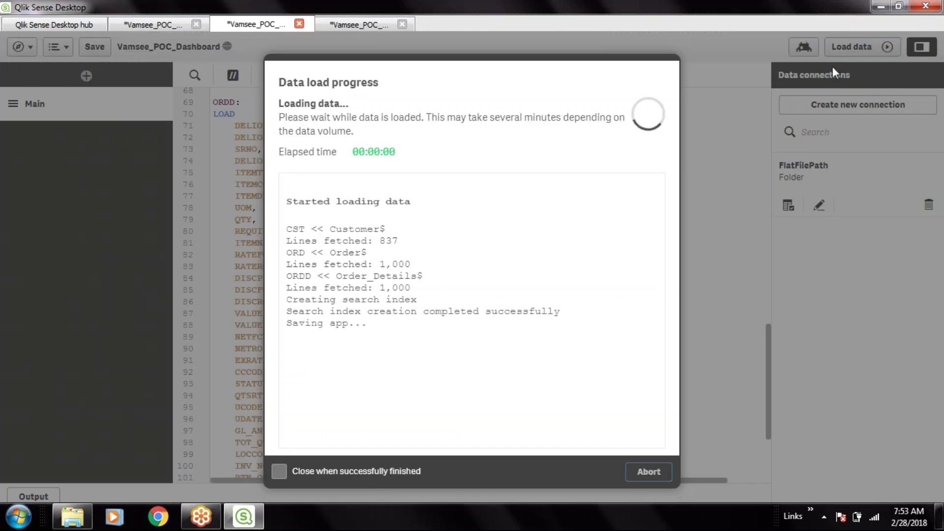
pyautogui.click(650, 471)
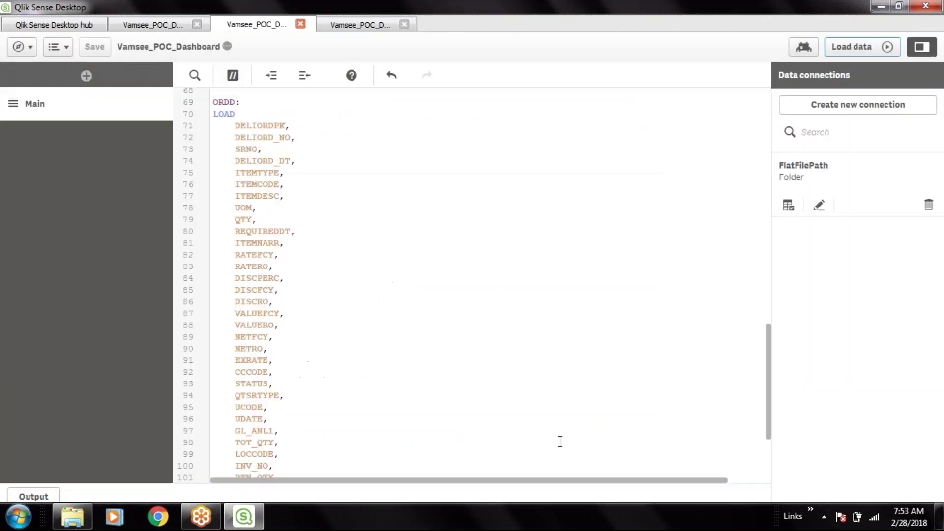
pyautogui.click(366, 25)
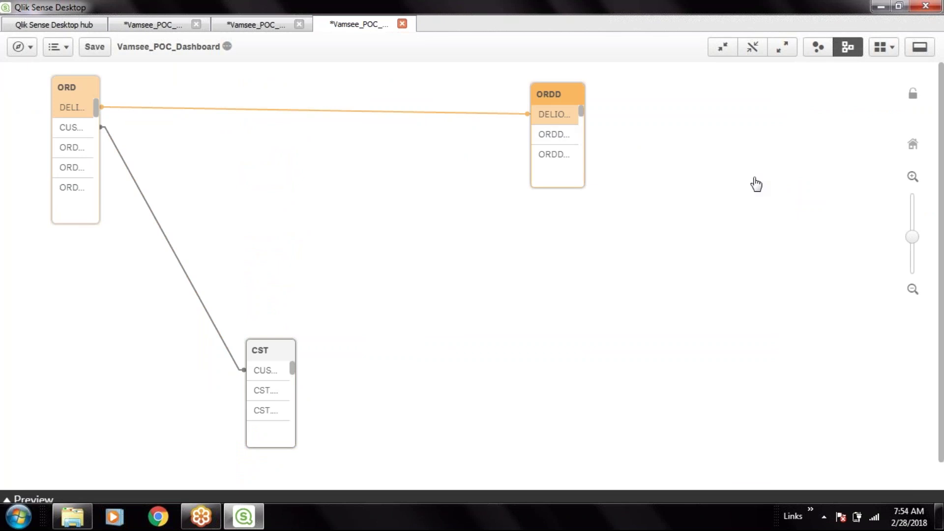
# Reopen the load script and review it from the Qualify and Unqualify statements to the end of the ORDD load.
pyautogui.click(270, 24)
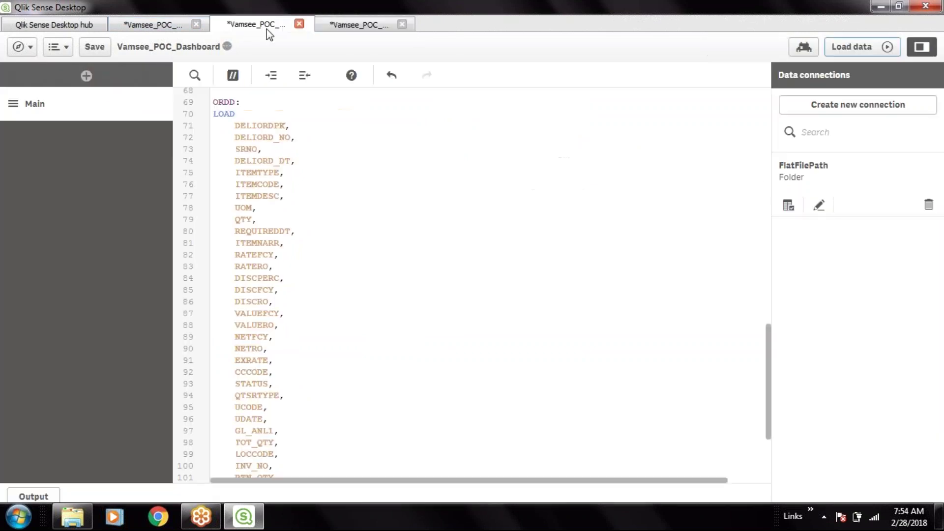
pyautogui.scroll(-5, 497, 235)
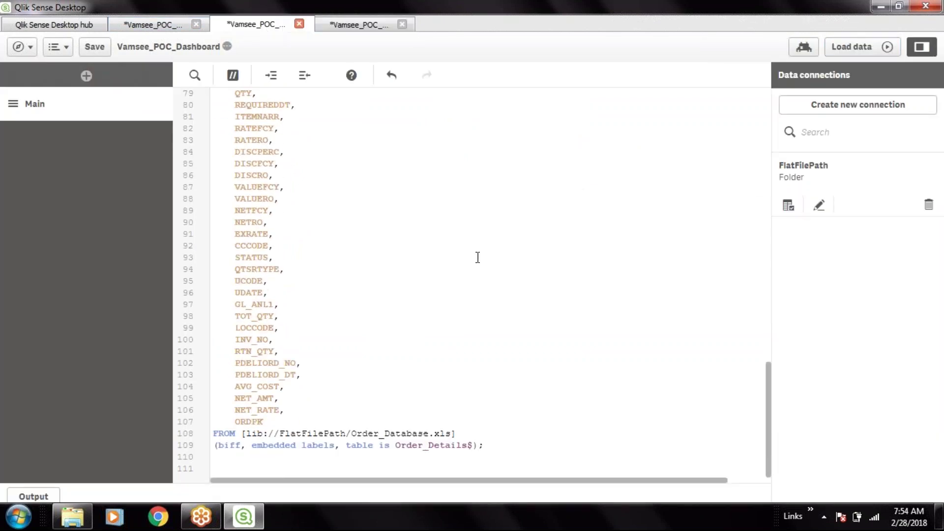
pyautogui.scroll(20, 444, 290)
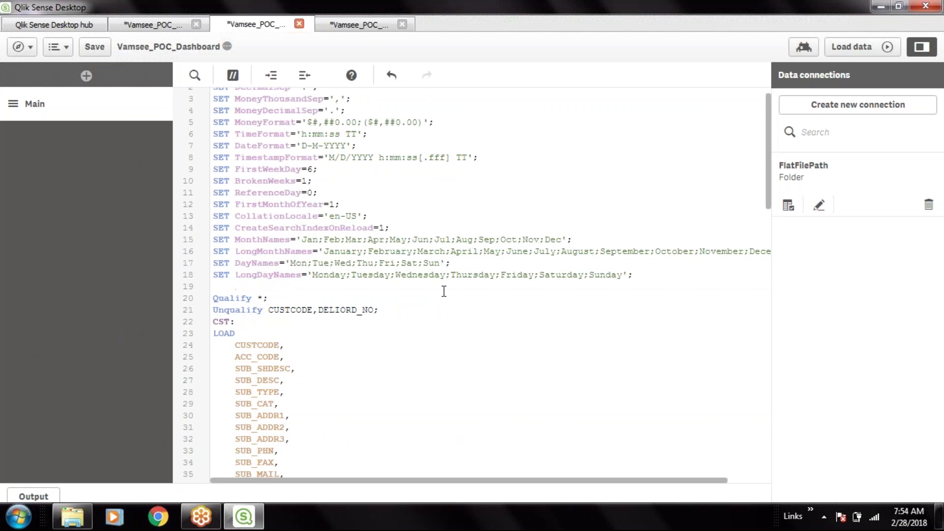
pyautogui.scroll(-12, 444, 291)
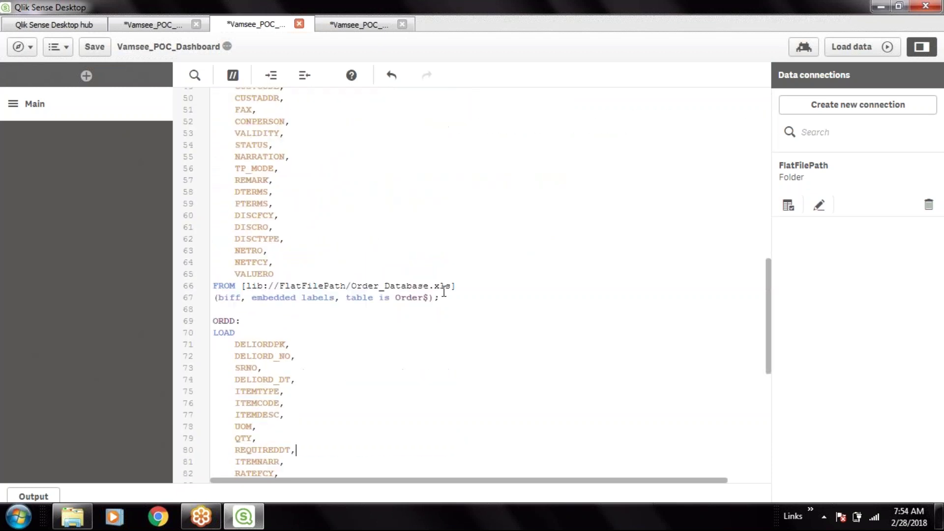
pyautogui.scroll(-8, 444, 291)
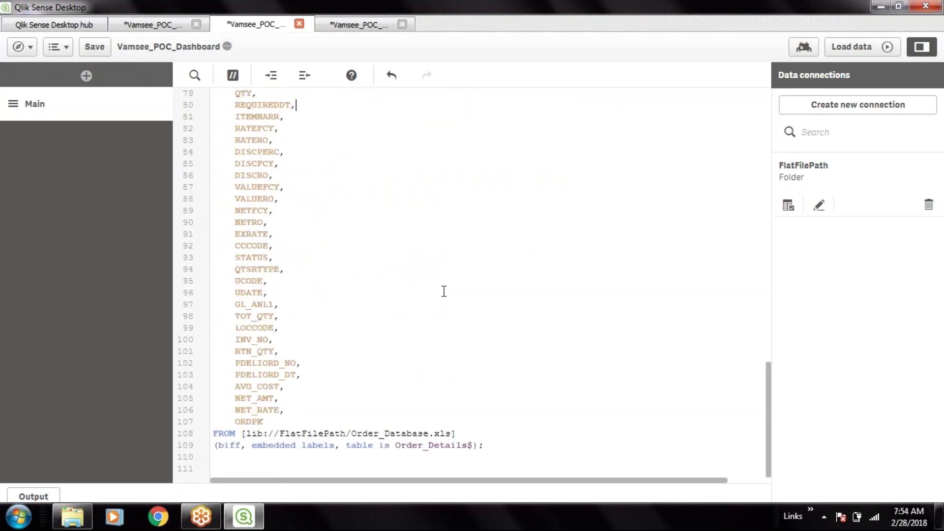
# Insert a Month(DELIORD_DT) expression on a new line below DELIORD_DT in the ORDD load.
pyautogui.scroll(3, 444, 291)
pyautogui.click(314, 173)
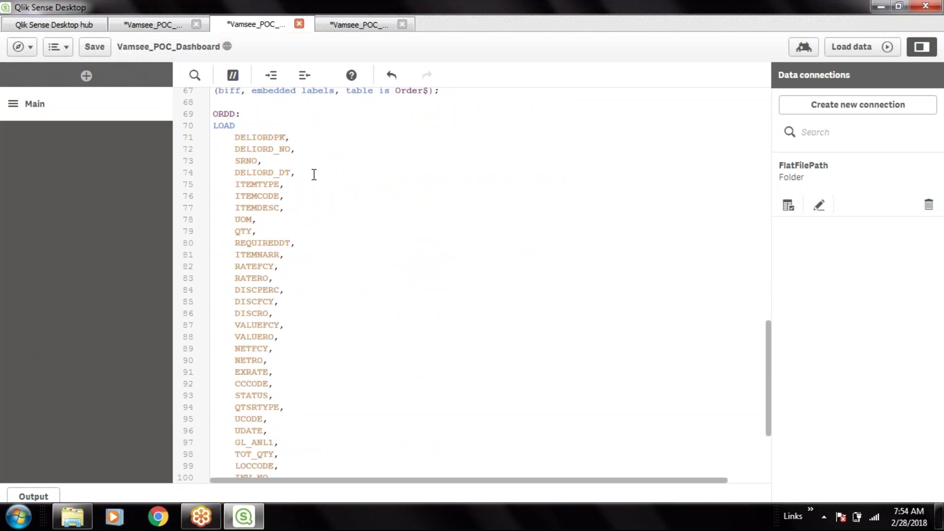
pyautogui.hotkey('shift', 'Home')
pyautogui.hotkey('ctrl', 'c')
pyautogui.press('End')
pyautogui.press('Return')
pyautogui.write('mo')
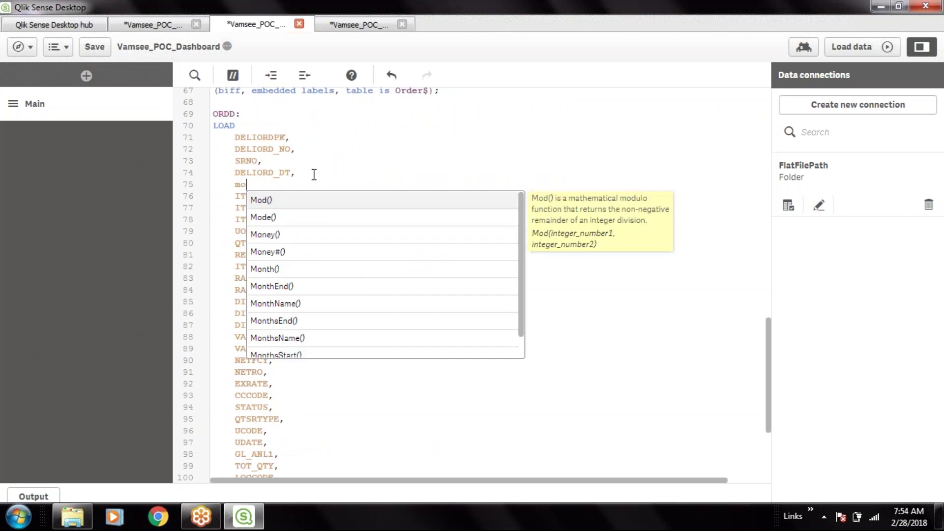
pyautogui.write('nt')
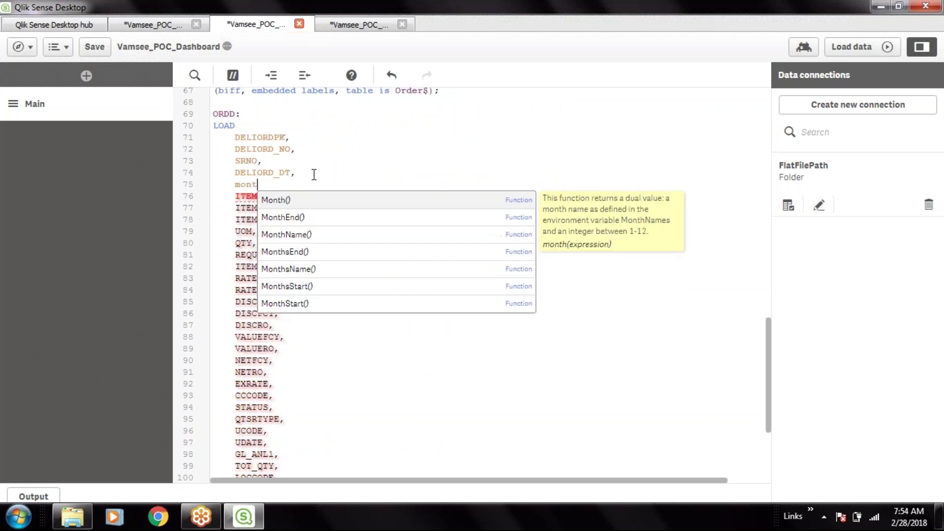
pyautogui.press('Down')
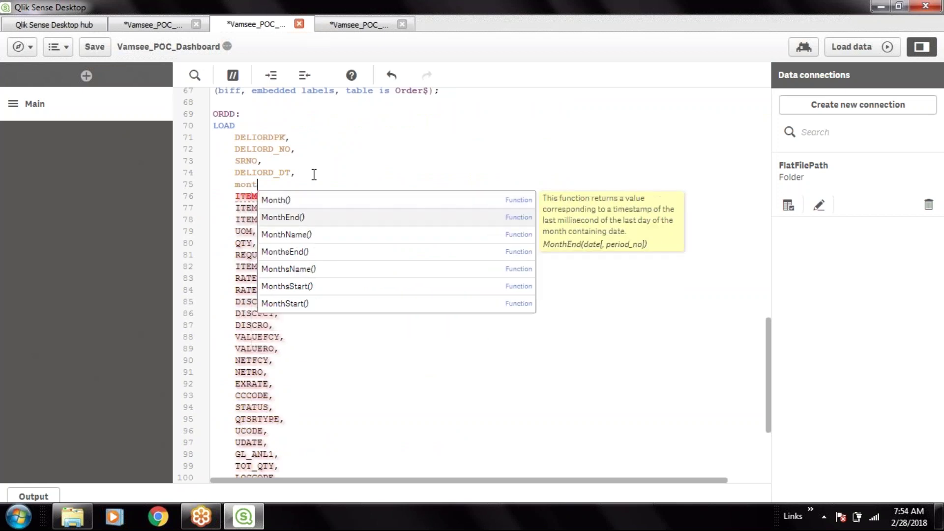
pyautogui.press('Up')
pyautogui.press('Return')
pyautogui.hotkey('ctrl', 'v')
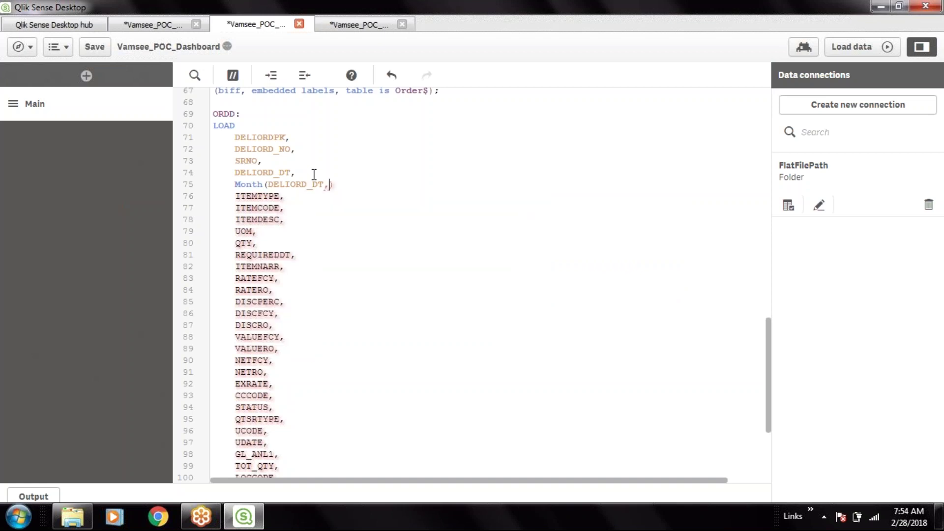
pyautogui.press('BackSpace')
# Alias the month expression in the ORDD load as ORD_MONTH, end it with a comma and start a new line.
pyautogui.press('End')
pyautogui.write('as ')
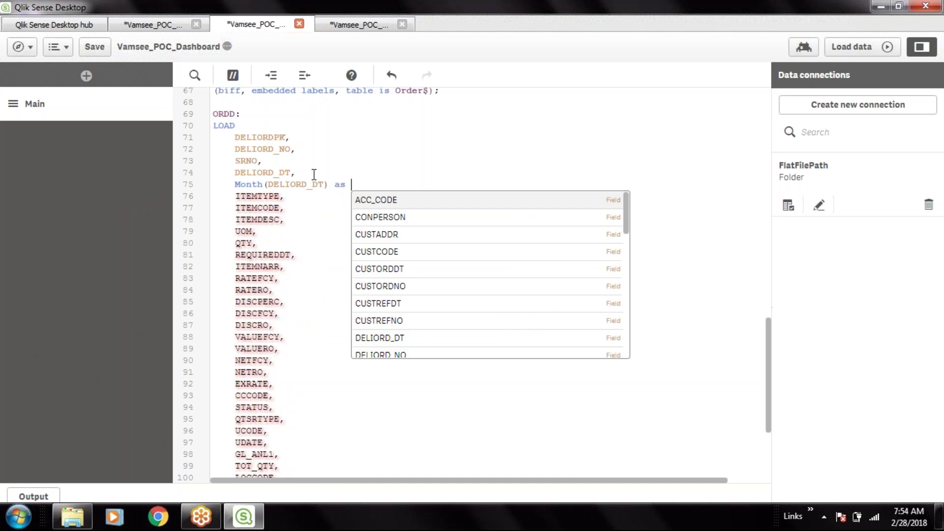
pyautogui.write('ORD')
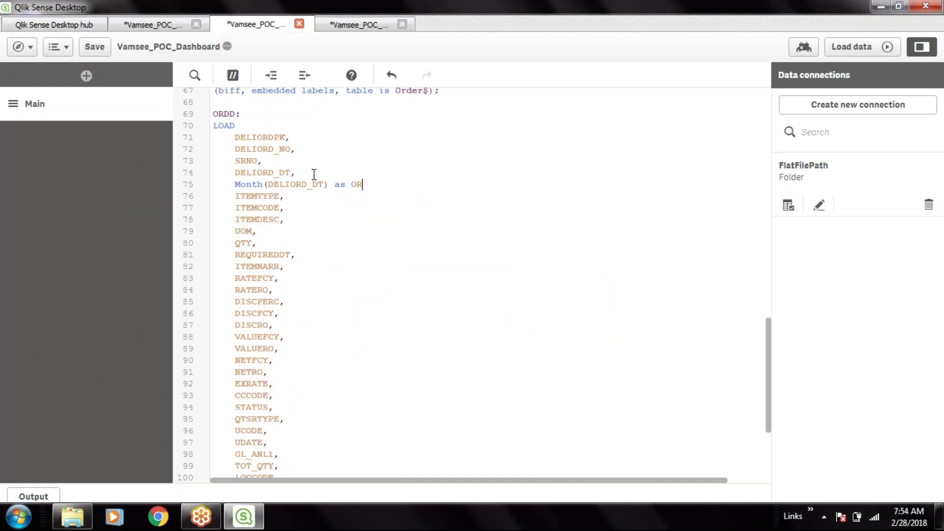
pyautogui.write('_MON')
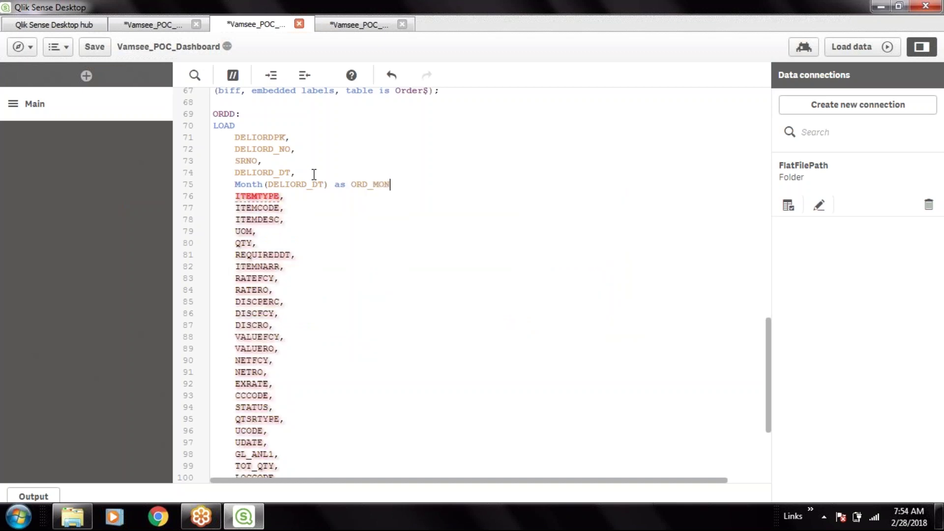
pyautogui.write('TH,')
pyautogui.press('Return')
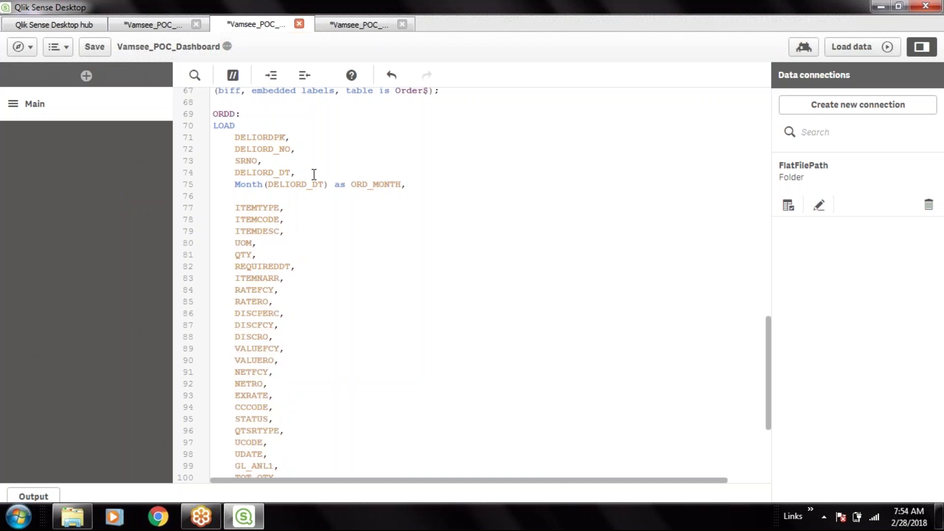
# Add the line Year(DELIORD_DT) as ORD_YEAR, directly above the month expression in the ORDD load.
pyautogui.press('Up')
pyautogui.press('Return')
pyautogui.press('Up')
pyautogui.write('ye')
pyautogui.press('Return')
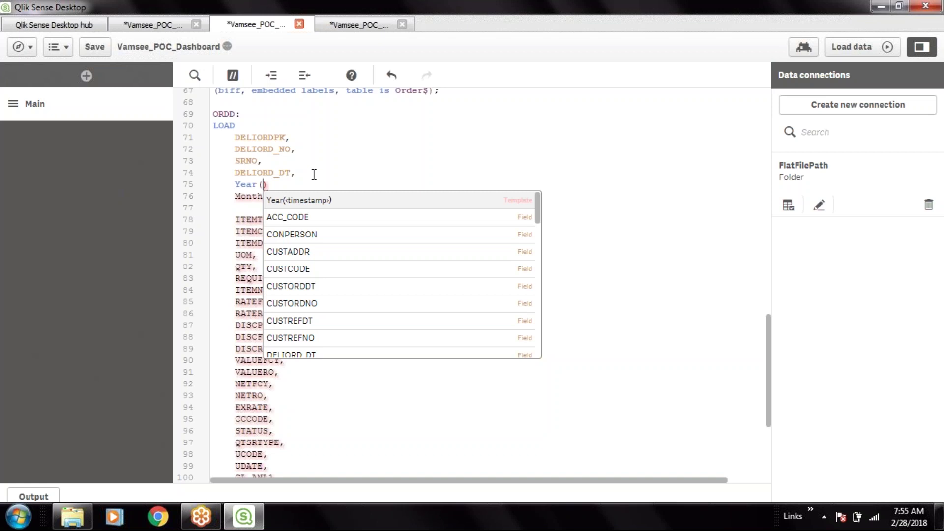
pyautogui.write('DELIORD_DT')
pyautogui.press('Right')
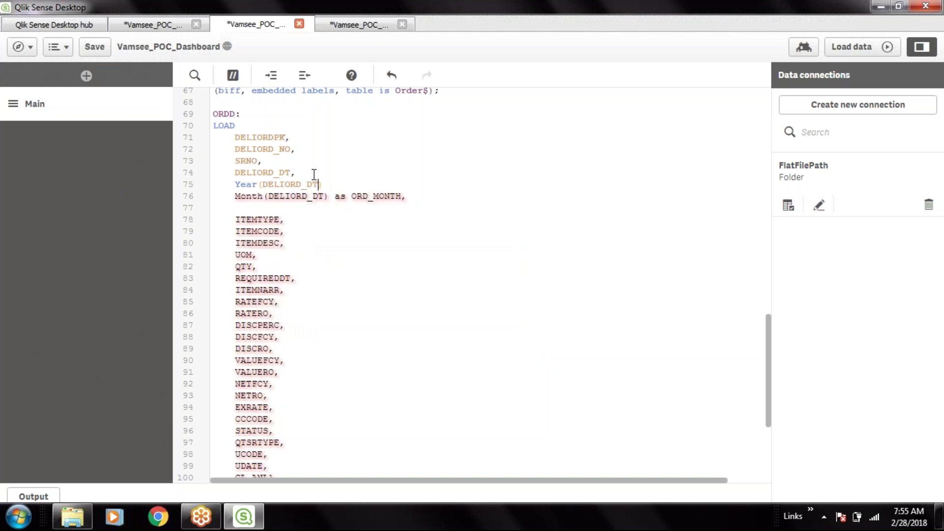
pyautogui.write('as ORD_YEAR,')
pyautogui.click(287, 207)
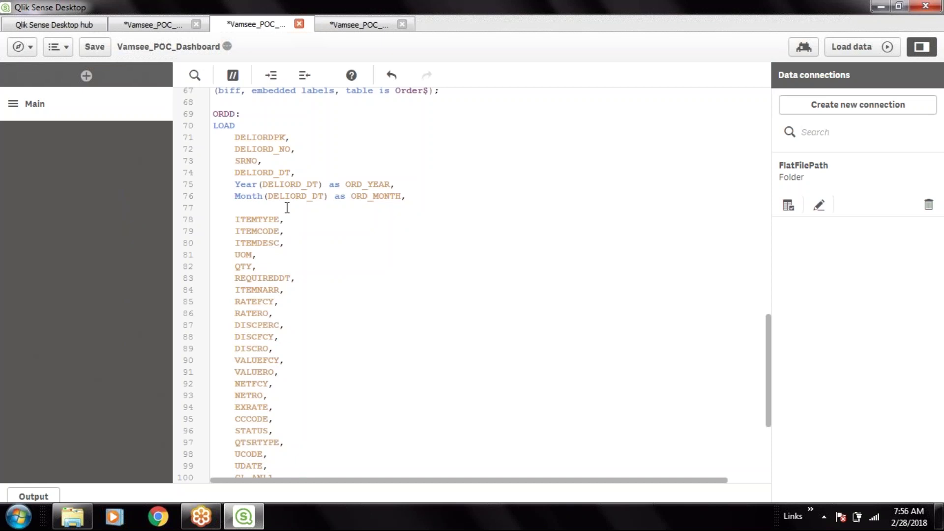
pyautogui.write('Qua')
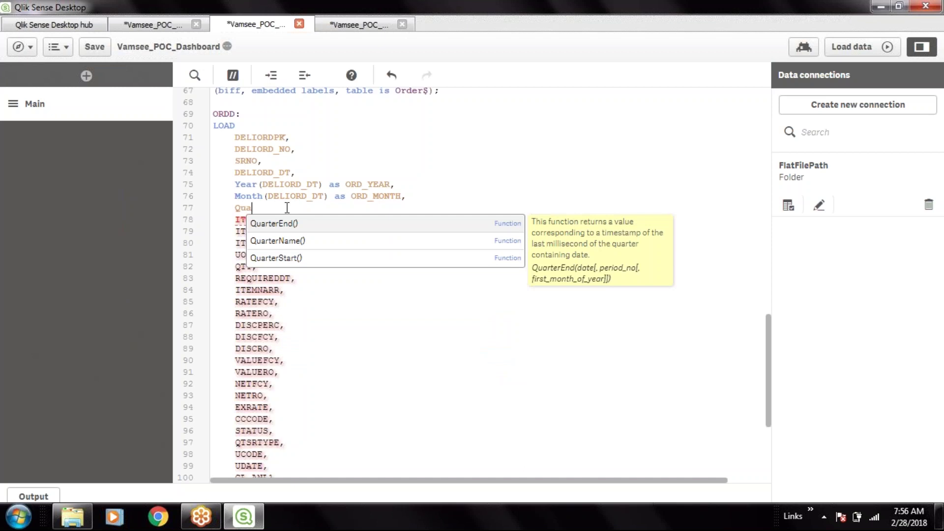
pyautogui.press('BackSpace')
pyautogui.press('BackSpace')
pyautogui.press('BackSpace')
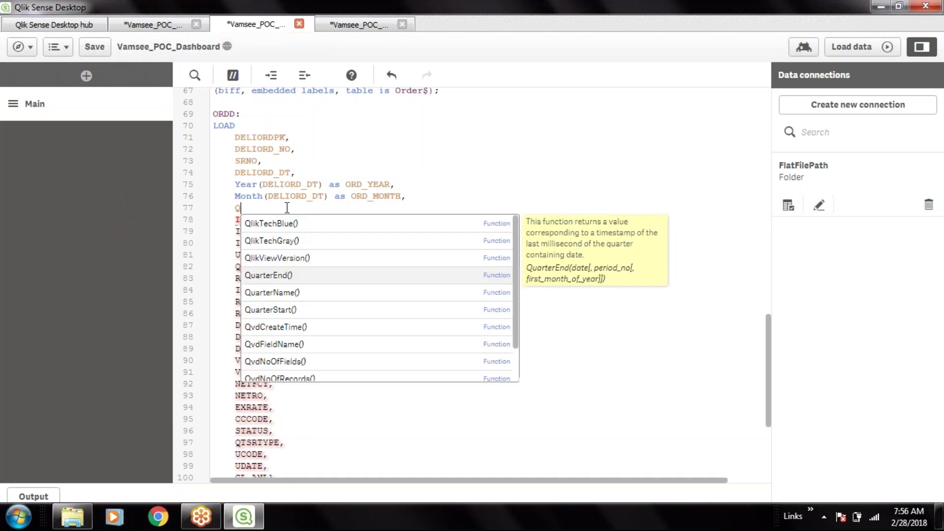
# Enter the quarter expression 'Q'&Ceil(Month(DELIORD_DT)/3) on the empty line below ORD_MONTH.
pyautogui.write("''")
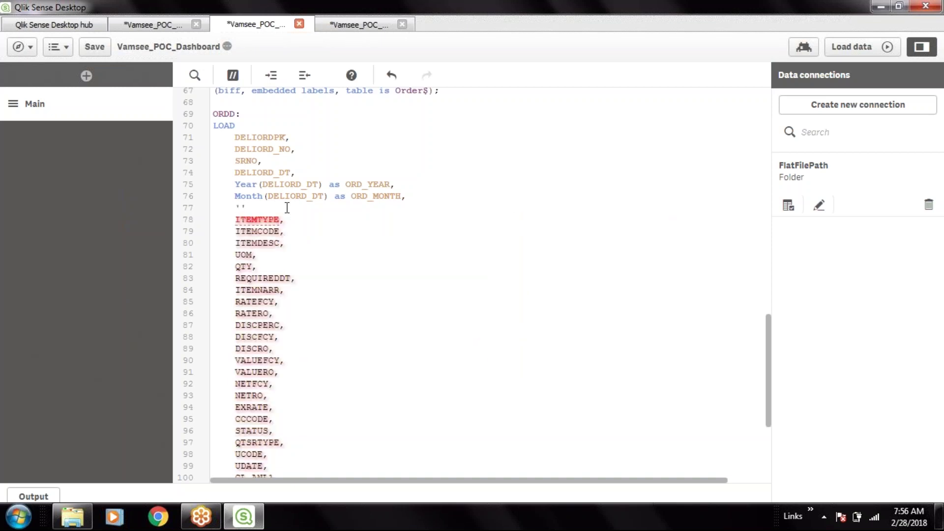
pyautogui.write('Q-')
pyautogui.press('BackSpace')
pyautogui.press('Right')
pyautogui.write('&')
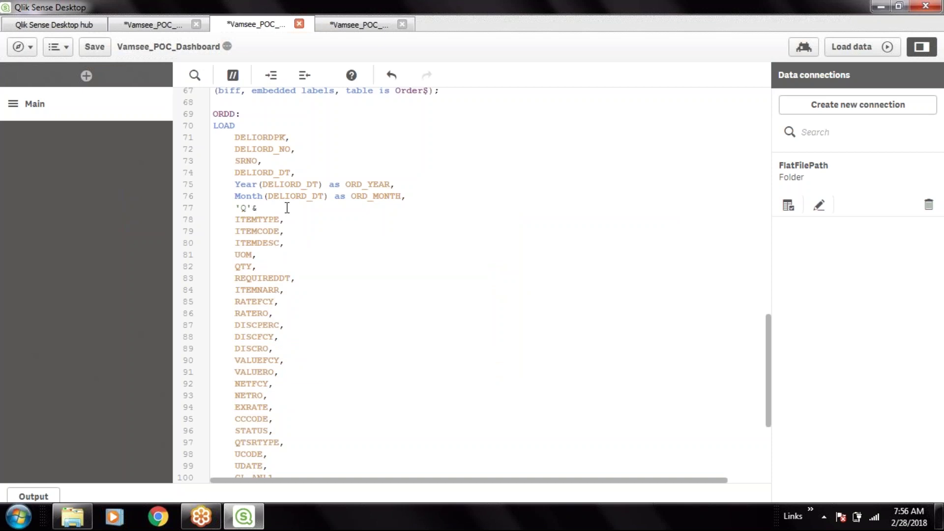
pyautogui.write('ce')
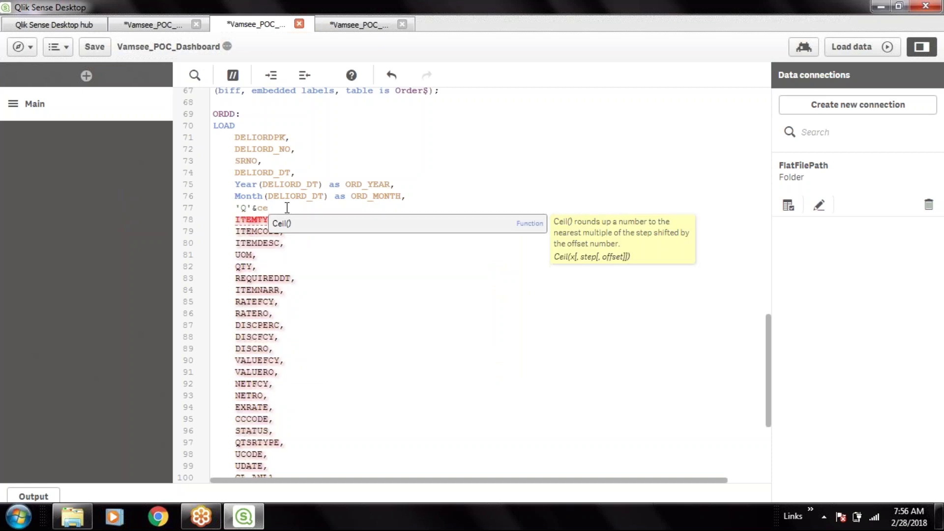
pyautogui.press('Return')
pyautogui.write('mon')
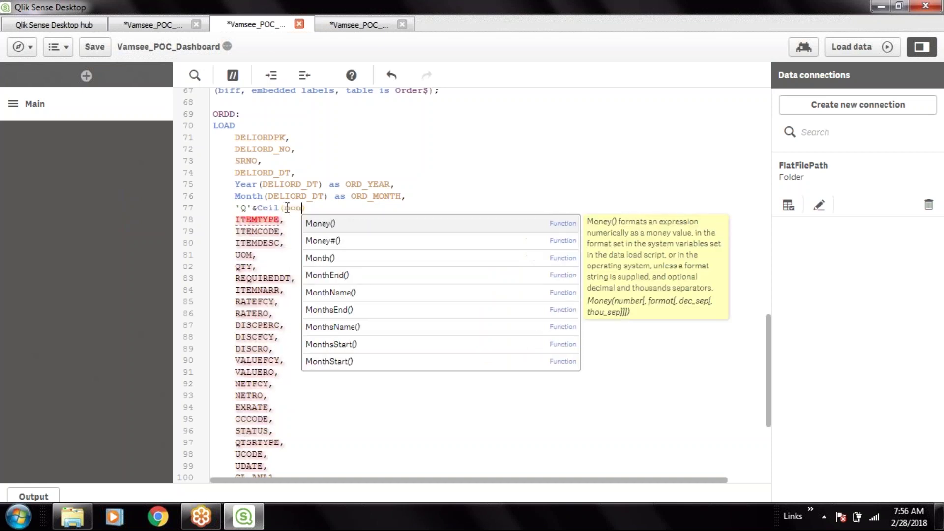
pyautogui.write('t')
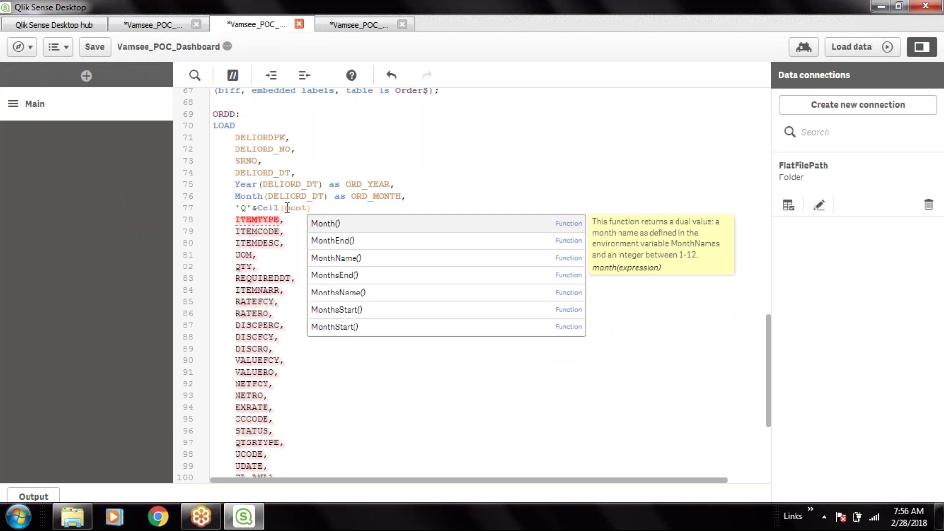
pyautogui.press('Return')
pyautogui.write('DELIORD_DT')
pyautogui.press('Escape')
pyautogui.write(')/3')
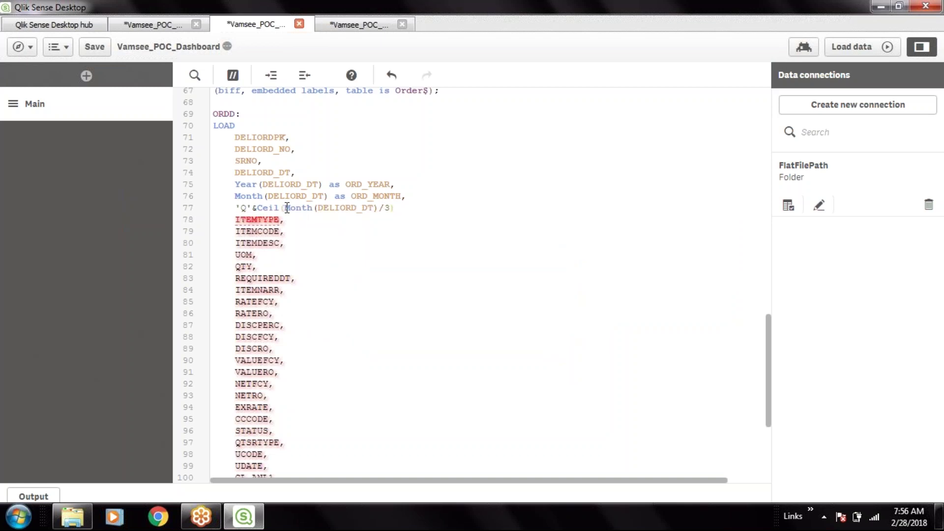
# Alias the quarter expression as ORD_QUARTER, end it with a comma and start a new line.
pyautogui.write(') as ')
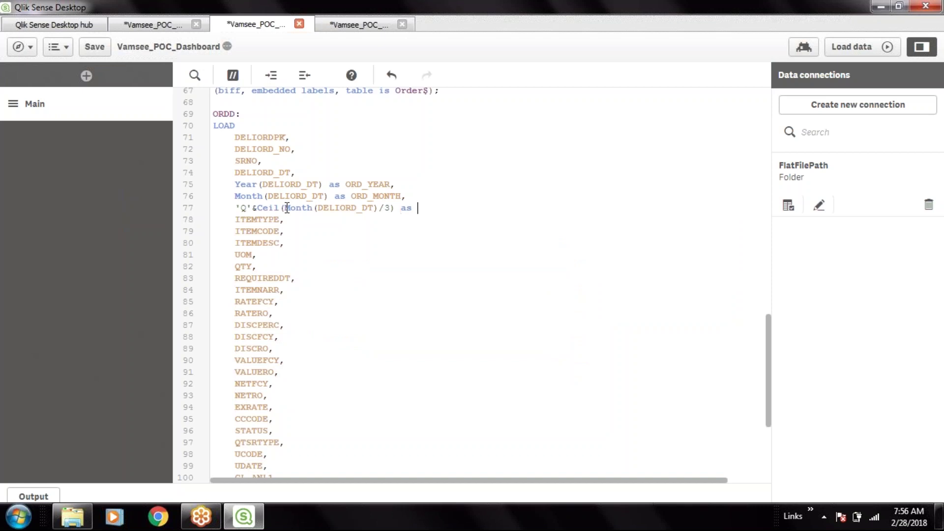
pyautogui.write('ORD_')
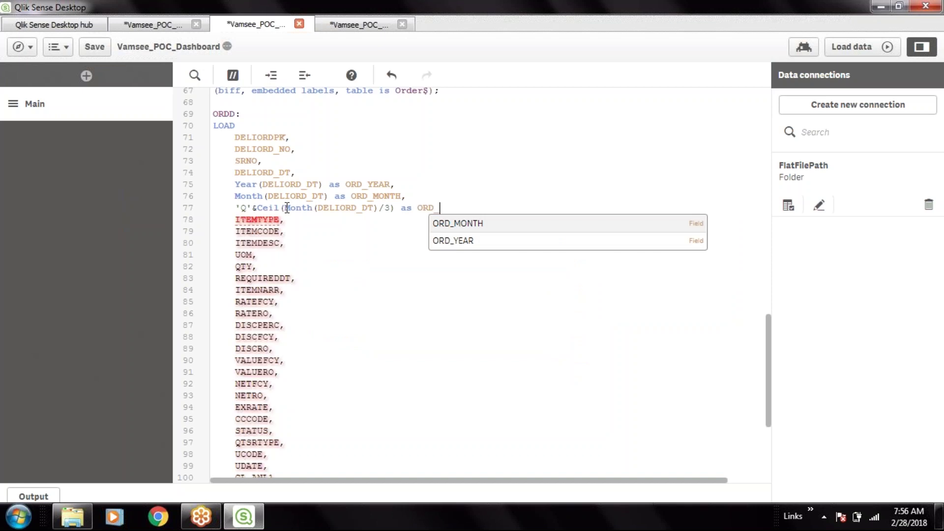
pyautogui.write('QUARTER')
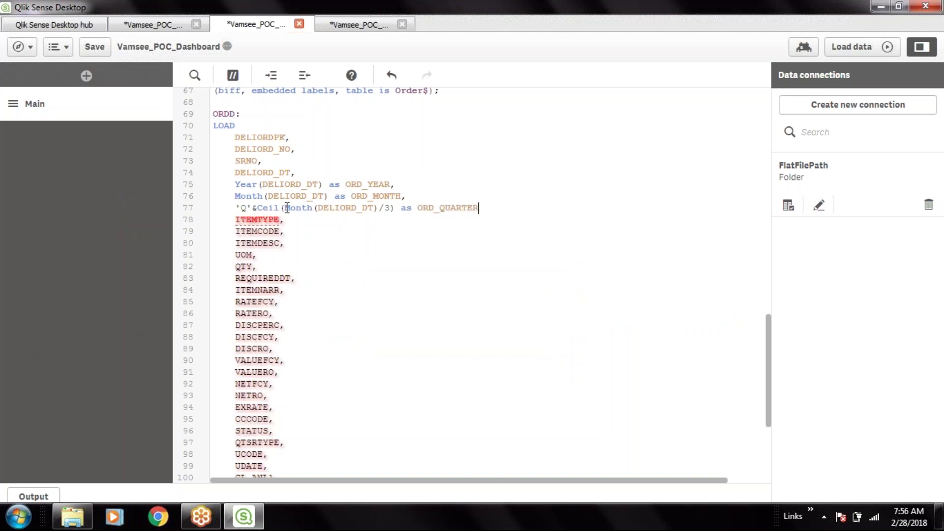
pyautogui.write(',')
pyautogui.press('Return')
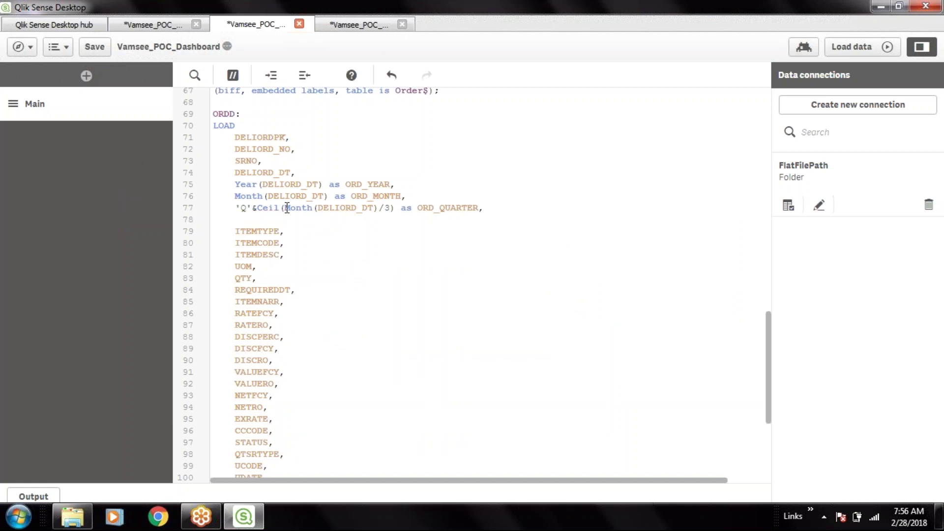
# Add the line Week(DELIORD_DT) as ORD_WEEK, below the quarter field and start a new line.
pyautogui.write('we')
pyautogui.press('Return')
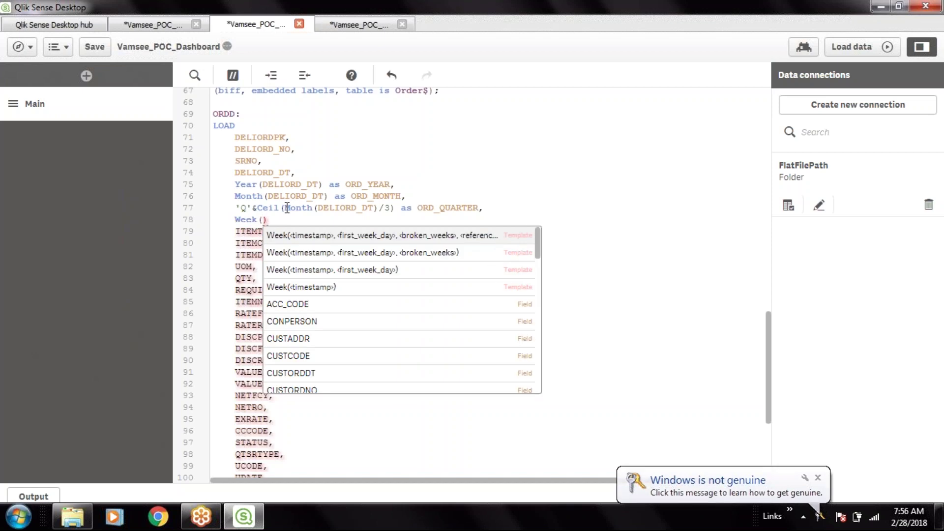
pyautogui.write('DELIORD_DT')
pyautogui.press('Right')
pyautogui.write('as')
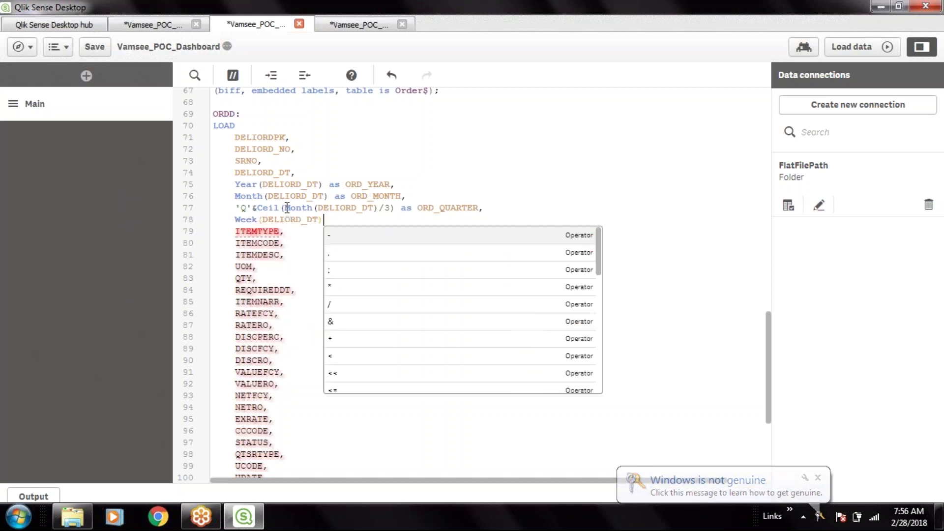
pyautogui.write(' ORD')
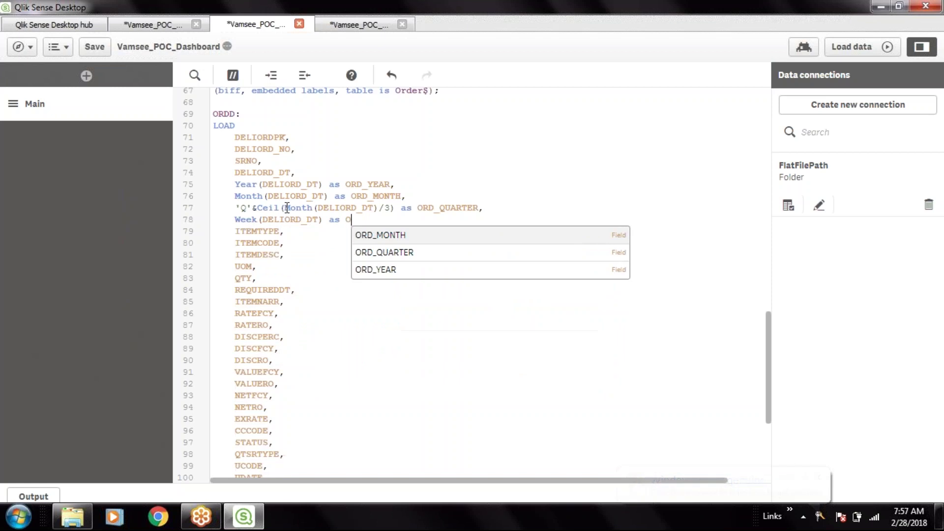
pyautogui.write('_WEEK')
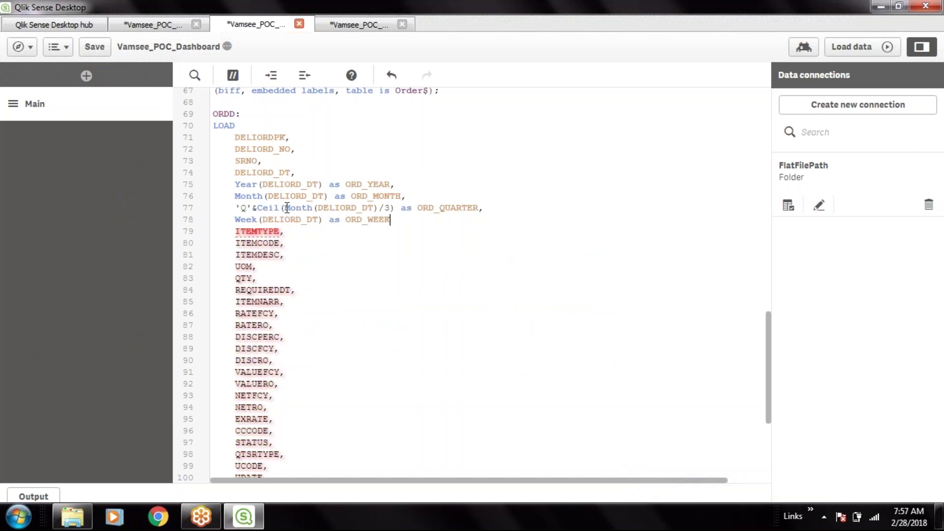
pyautogui.write(',')
pyautogui.press('Return')
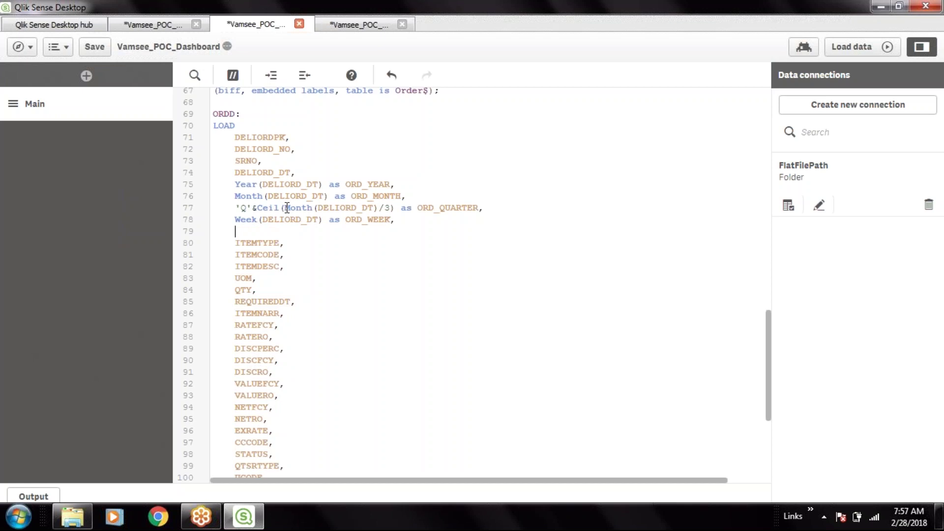
# Add the line WeekDay(DELIORD_DT) as ORD_WEEKDAY, below the week field in the ORDD load.
pyautogui.write('weekday')
pyautogui.press('Return')
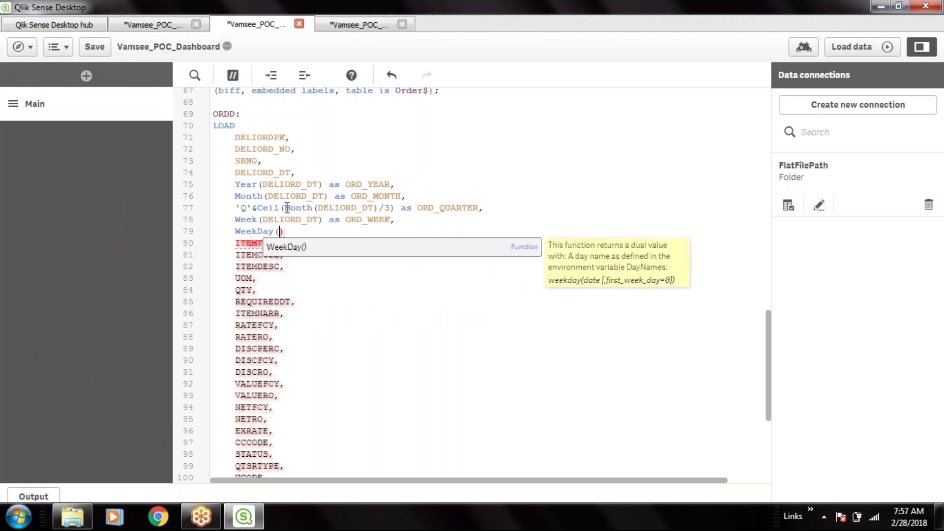
pyautogui.write('DELIORD_DT')
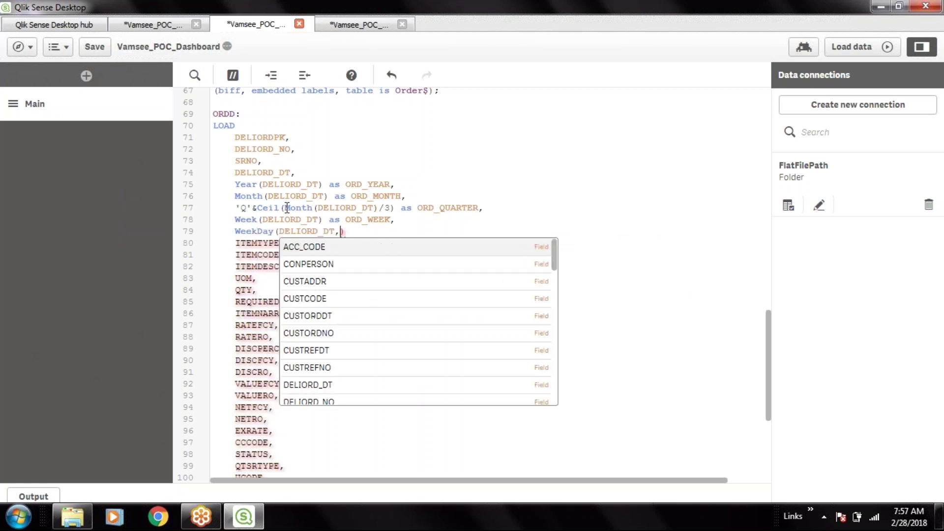
pyautogui.write(')')
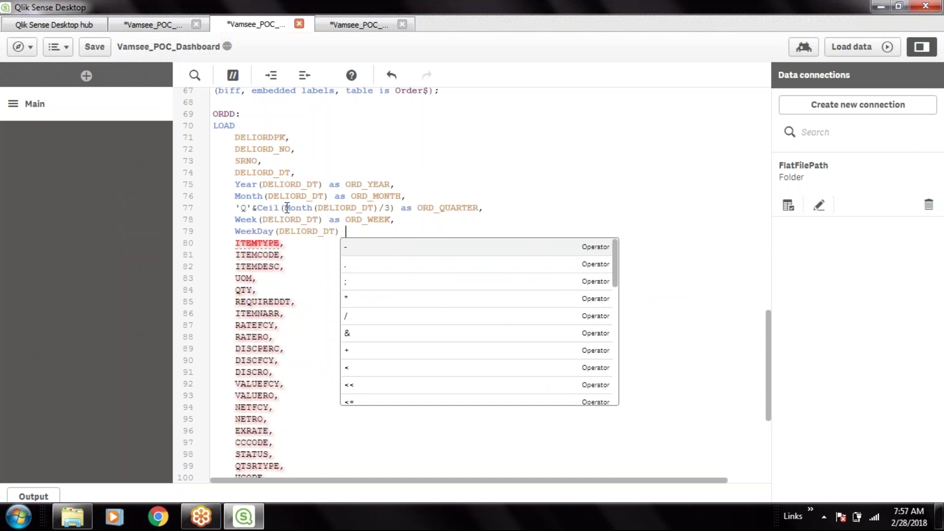
pyautogui.write('as ')
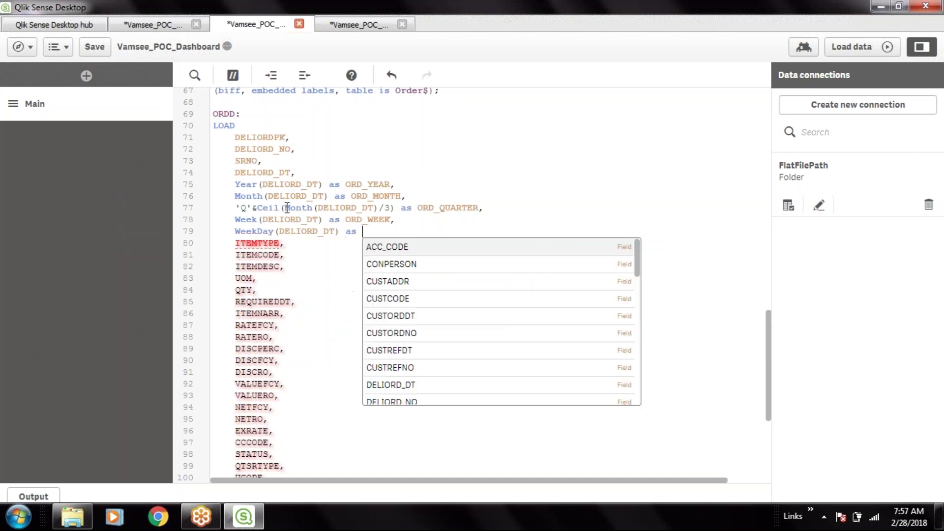
pyautogui.write('ORD ')
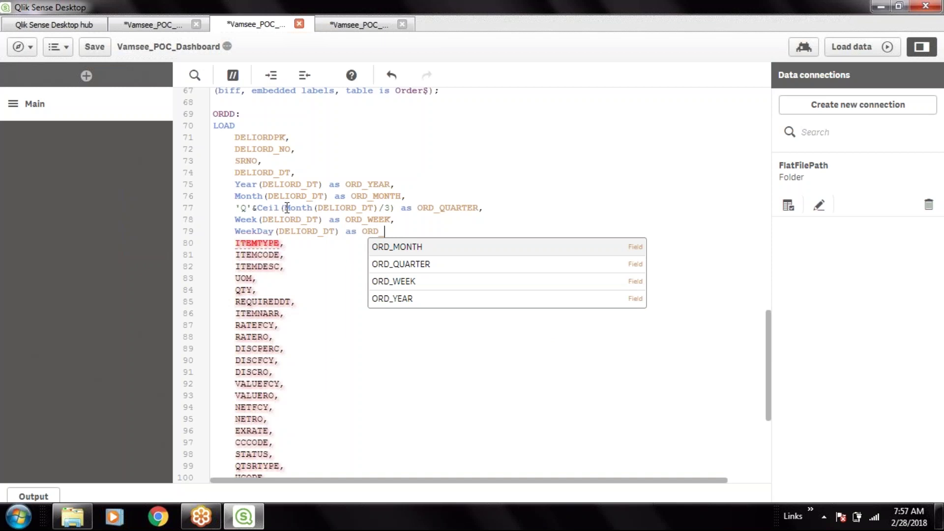
pyautogui.write('WEEKDAYS')
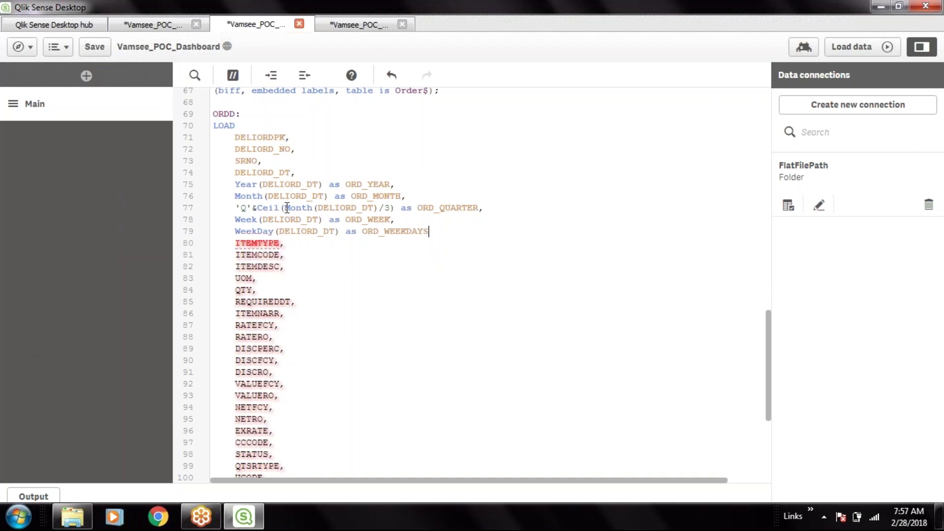
pyautogui.press('BackSpace')
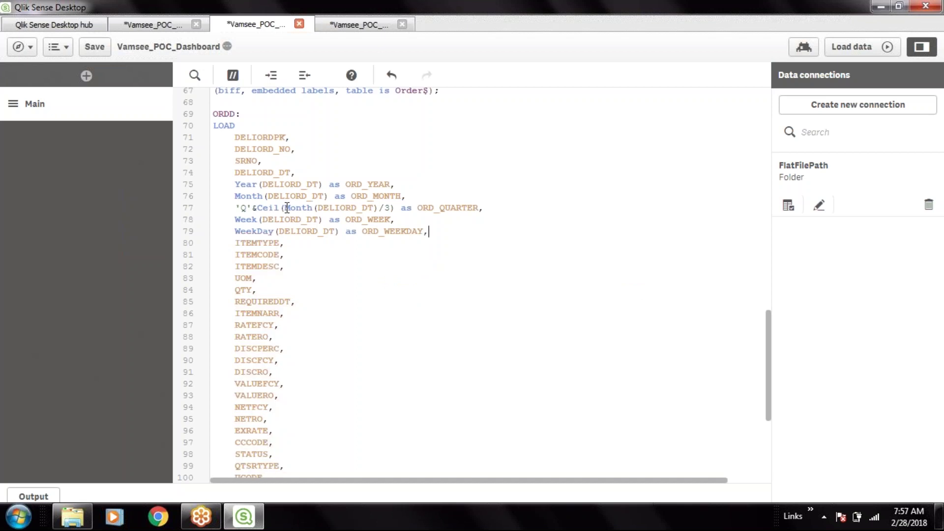
# Add the line Day(DELIORD_DT) as ORD_DAY, below the weekday field.
pyautogui.press('Return')
pyautogui.write('day')
pyautogui.press('Return')
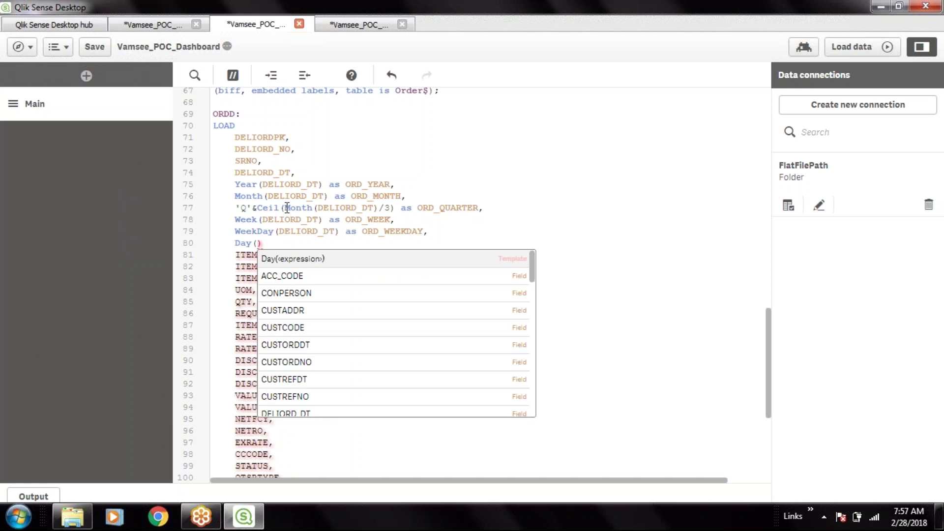
pyautogui.write('DELIORD_DT')
pyautogui.press('Right')
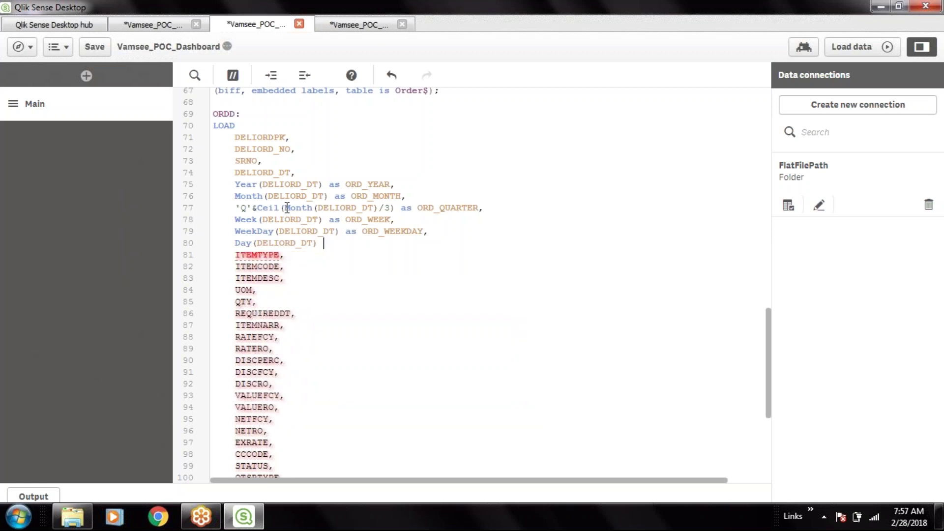
pyautogui.write('as ORD_DAY')
# Start a Date() expression on a new line below ORD_DAY with DELIORD_DT and a comma as its beginning.
pyautogui.press('Return')
pyautogui.write('date')
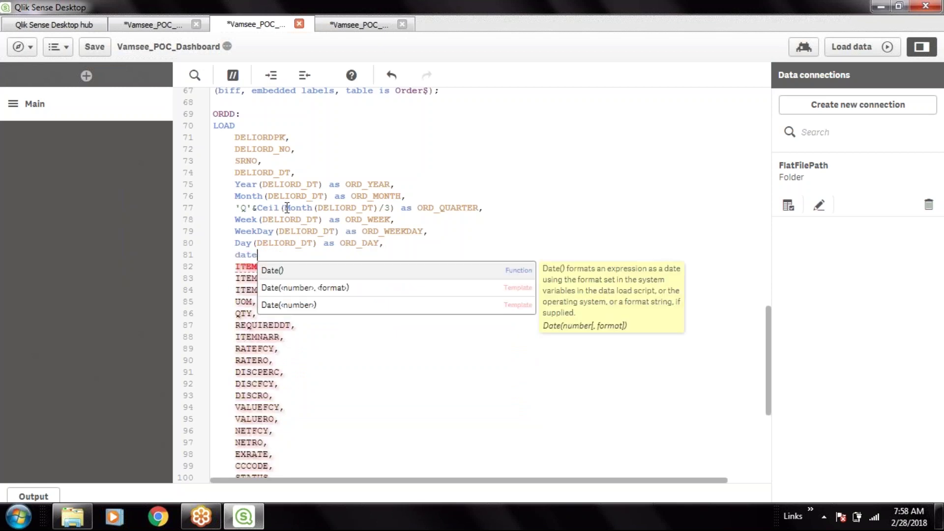
pyautogui.press('Return')
pyautogui.write('DELIORD_DT,')
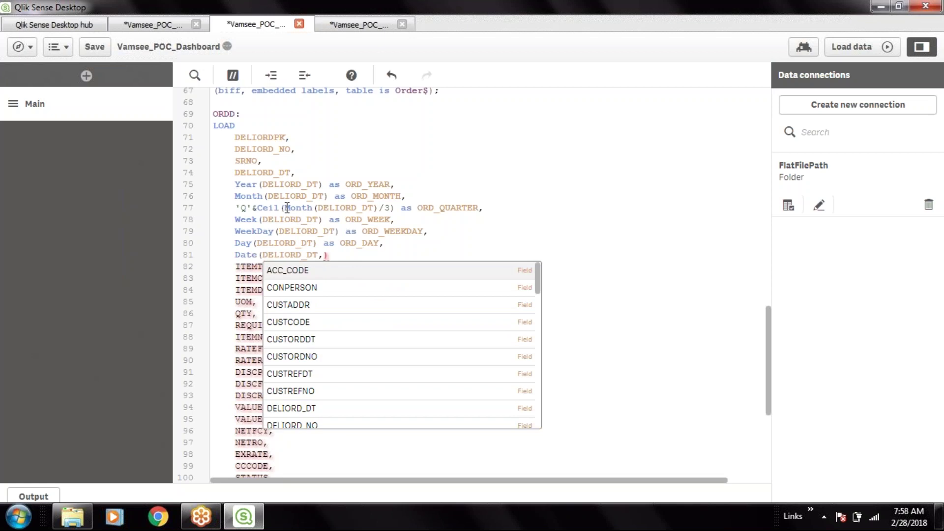
pyautogui.write('f')
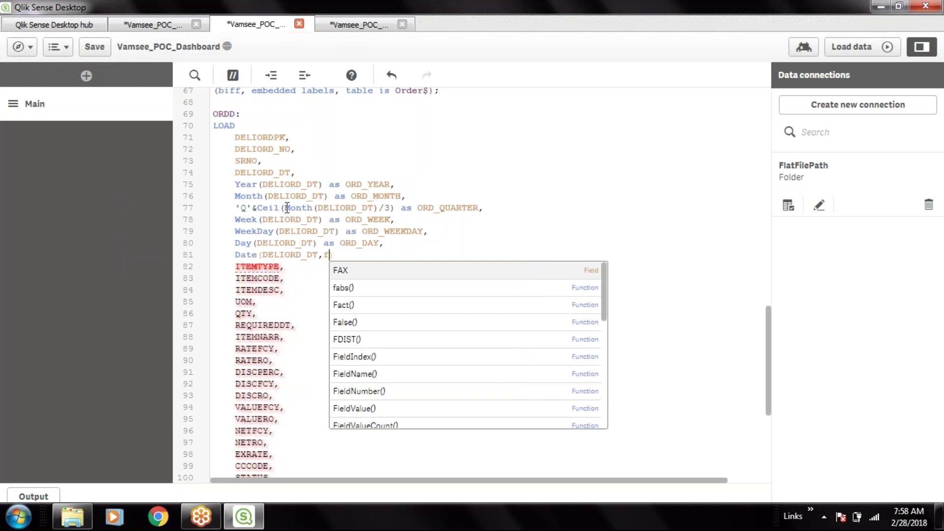
pyautogui.press('BackSpace')
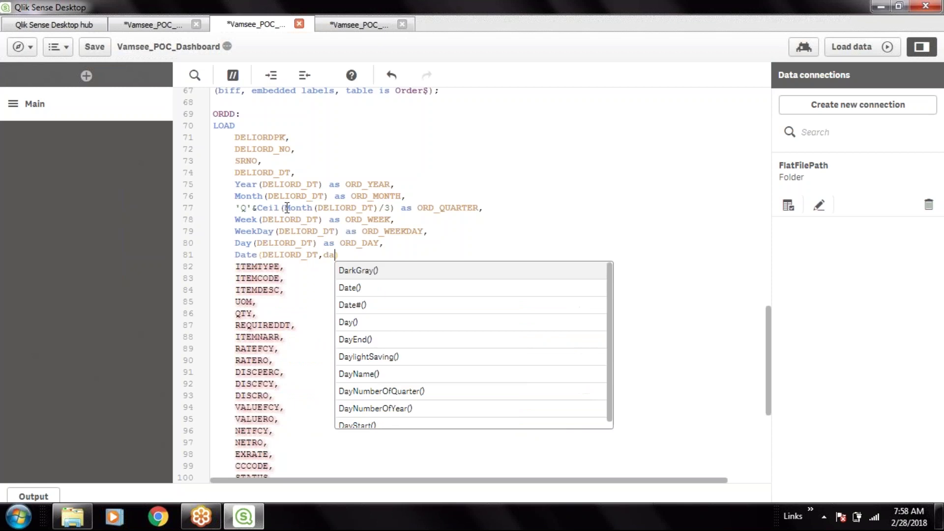
pyautogui.write('date')
pyautogui.press('BackSpace')
pyautogui.press('BackSpace')
pyautogui.press('BackSpace')
pyautogui.press('BackSpace')
pyautogui.press('BackSpace')
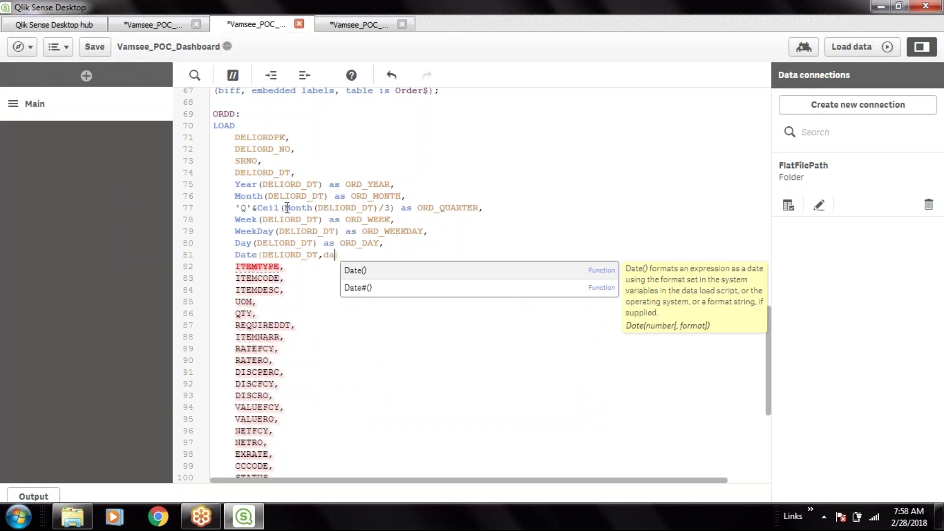
pyautogui.press('Left')
pyautogui.press('Left')
pyautogui.press('Left')
pyautogui.press('Left')
pyautogui.press('Left')
pyautogui.press('Left')
pyautogui.press('Left')
pyautogui.press('Left')
pyautogui.press('Left')
pyautogui.press('Left')
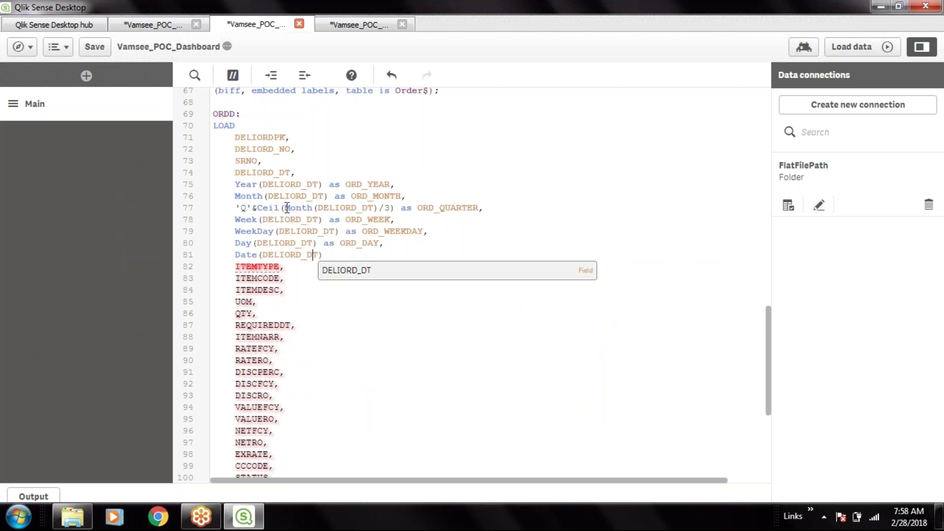
pyautogui.press('Left')
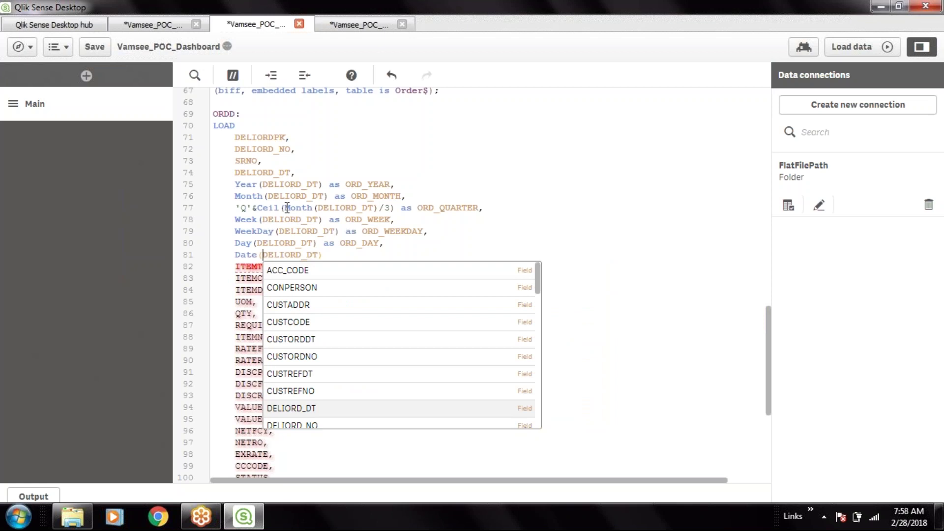
pyautogui.write(',')
pyautogui.press('Left')
pyautogui.write('f')
pyautogui.press('BackSpace')
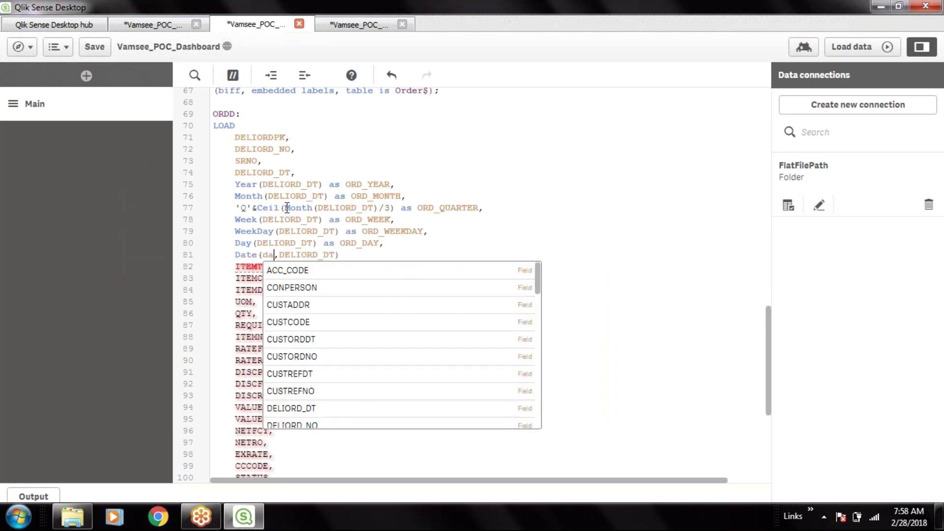
pyautogui.write('d')
pyautogui.press('BackSpace')
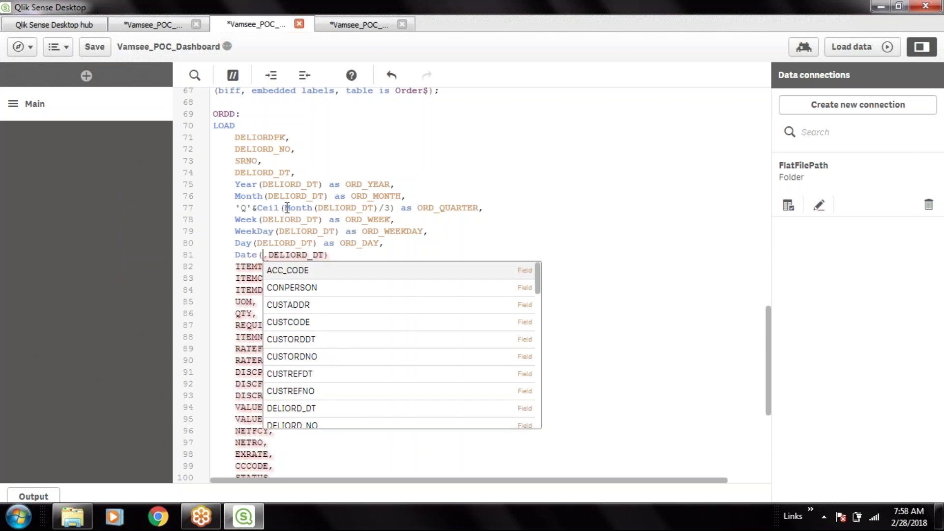
pyautogui.press('Delete')
pyautogui.press('End')
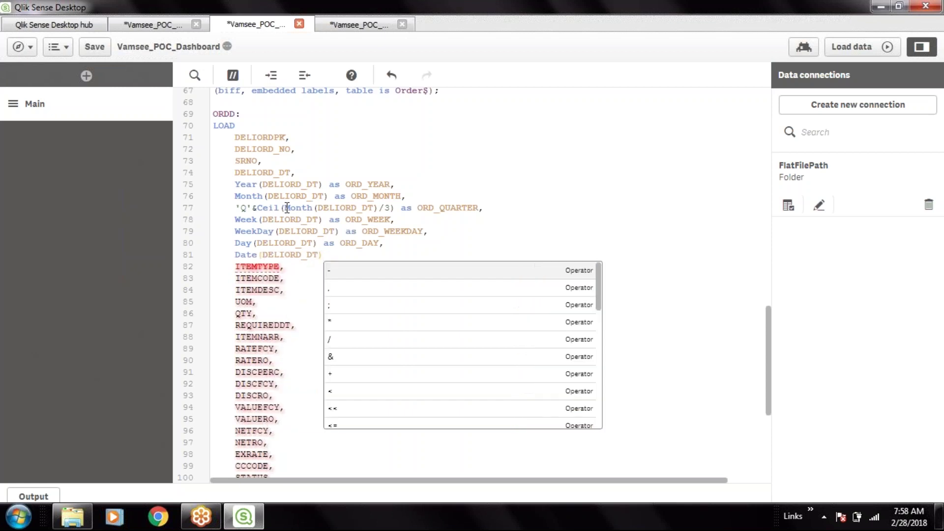
pyautogui.press('Left')
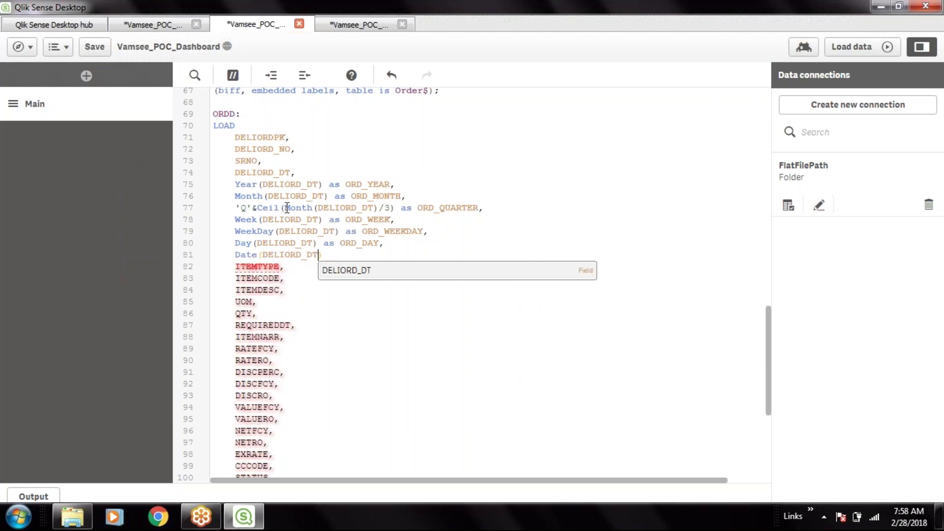
pyautogui.write(',')
pyautogui.press('Down')
pyautogui.press('Down')
pyautogui.press('Down')
pyautogui.press('Down')
pyautogui.press('Down')
pyautogui.press('Down')
pyautogui.press('Down')
pyautogui.press('Down')
pyautogui.press('Down')
pyautogui.press('Down')
pyautogui.press('Down')
pyautogui.press('Down')
pyautogui.press('Down')
pyautogui.press('Down')
pyautogui.press('Down')
pyautogui.press('Down')
pyautogui.press('Down')
pyautogui.press('Down')
pyautogui.press('Down')
pyautogui.press('Down')
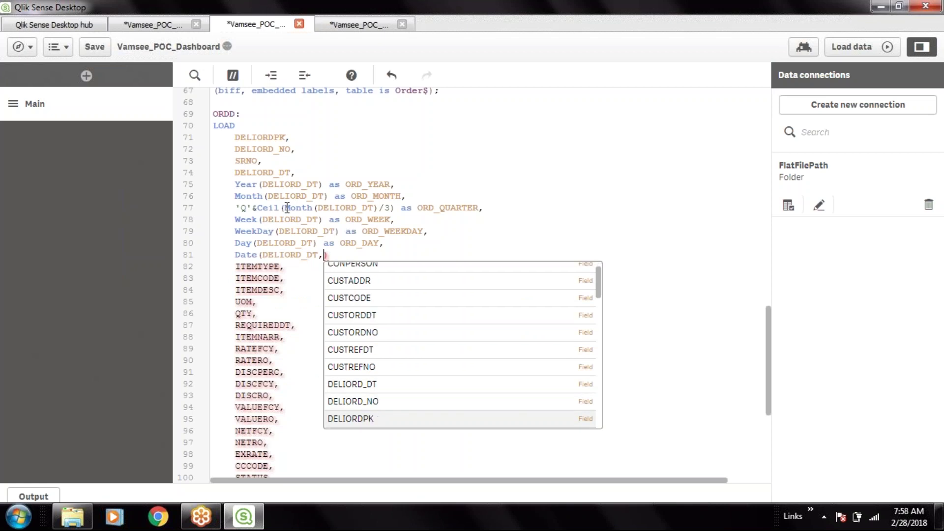
pyautogui.press('Down')
pyautogui.press('Down')
pyautogui.press('Down')
pyautogui.press('Down')
pyautogui.press('Down')
pyautogui.press('Down')
pyautogui.press('Down')
pyautogui.press('Down')
pyautogui.press('Down')
pyautogui.press('Down')
pyautogui.press('Down')
pyautogui.press('Down')
pyautogui.press('Down')
pyautogui.press('Down')
pyautogui.press('Down')
pyautogui.press('Down')
pyautogui.press('Down')
pyautogui.press('Down')
pyautogui.press('Down')
pyautogui.press('Down')
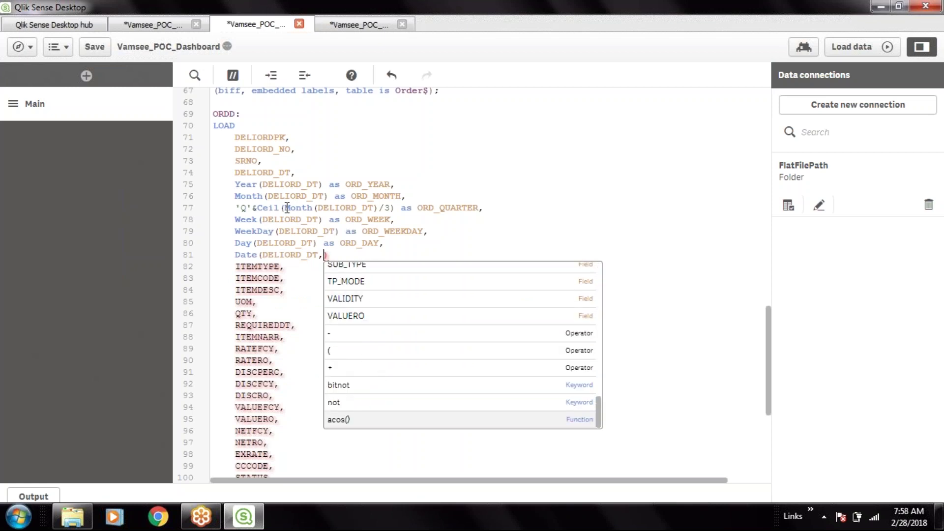
pyautogui.write('Date')
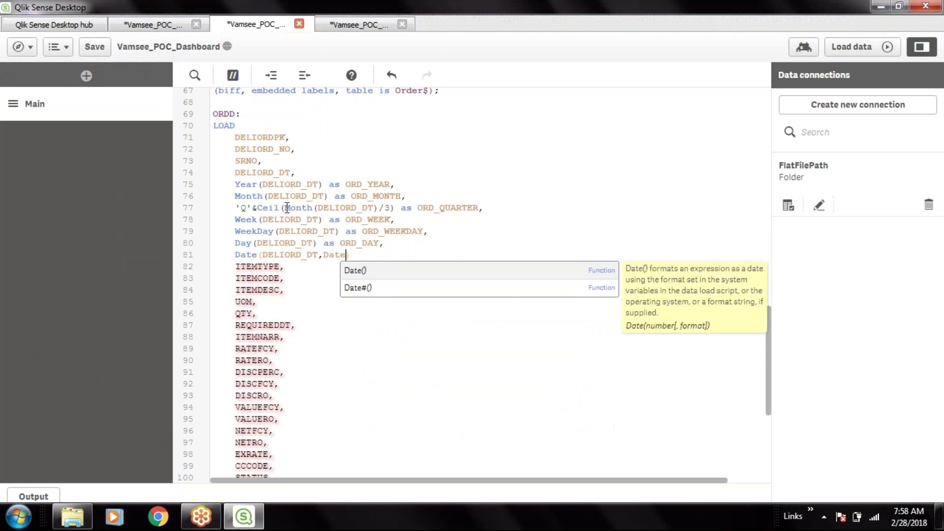
pyautogui.press('BackSpace')
pyautogui.press('BackSpace')
pyautogui.press('BackSpace')
pyautogui.press('BackSpace')
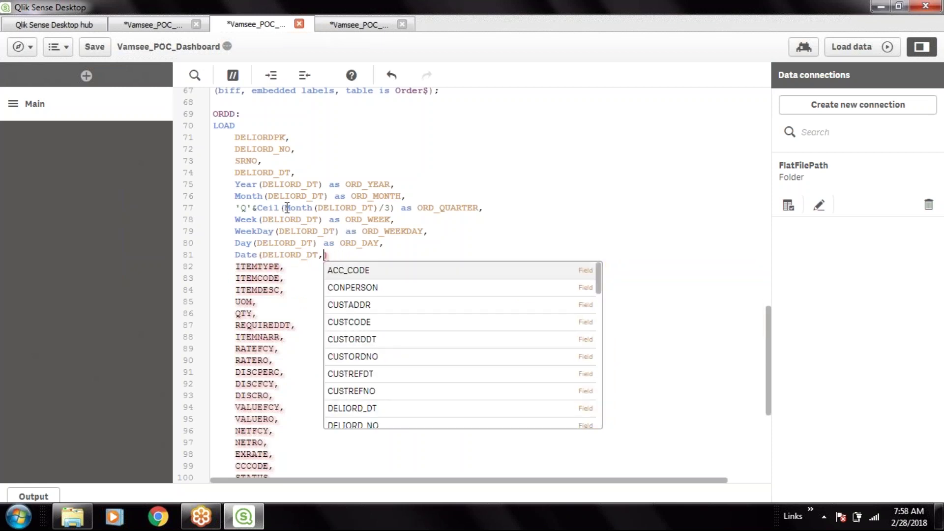
# Give the Date expression the format "DD-MM-YYYY" in double quotes and alias it as ORD_DATE, ending with a comma.
pyautogui.write('"')
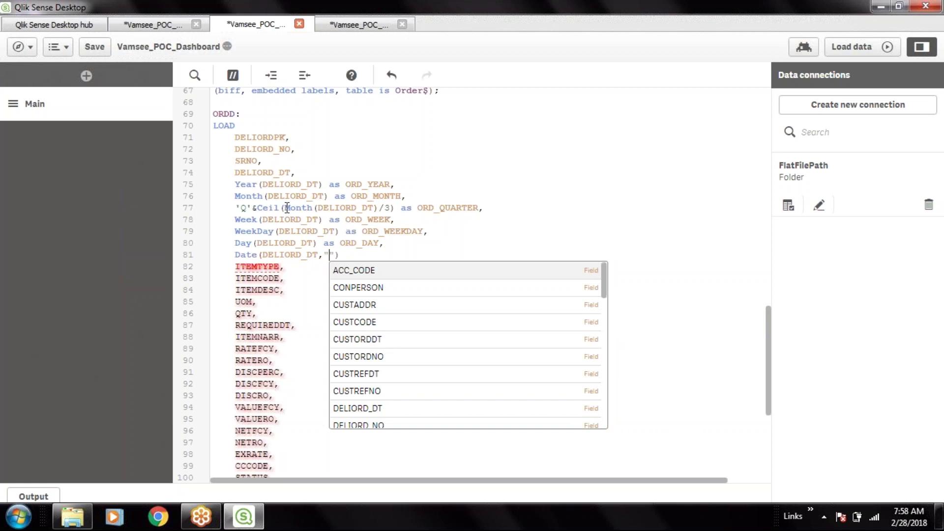
pyautogui.write('DD-MM')
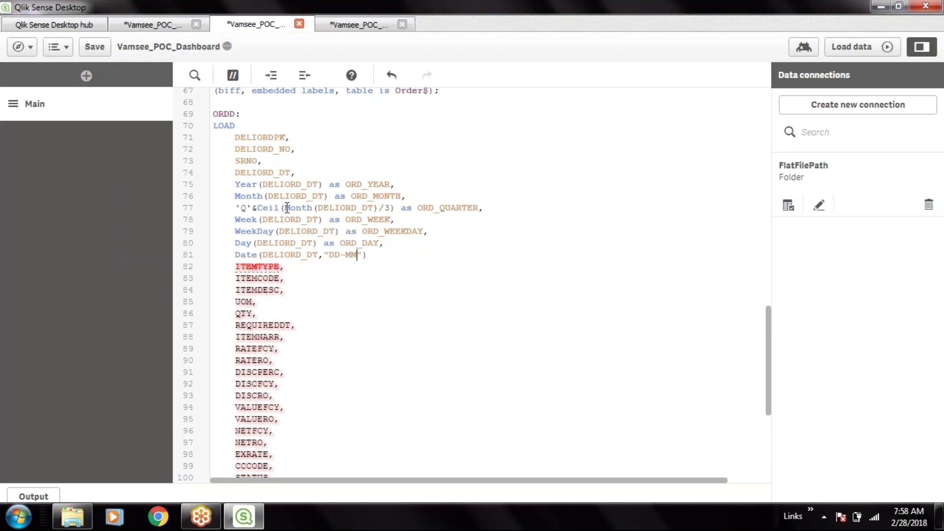
pyautogui.write('-YYYY") as')
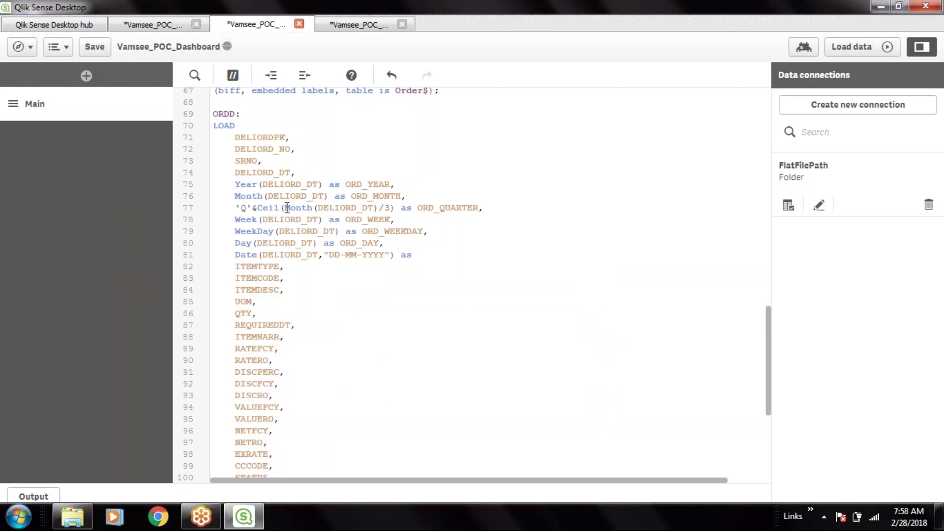
pyautogui.write('ORD')
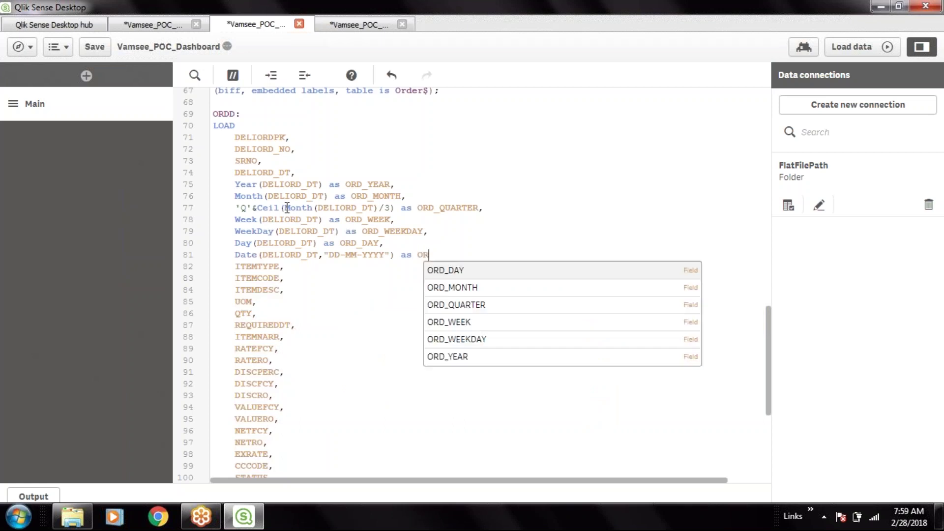
pyautogui.write('_DATE,')
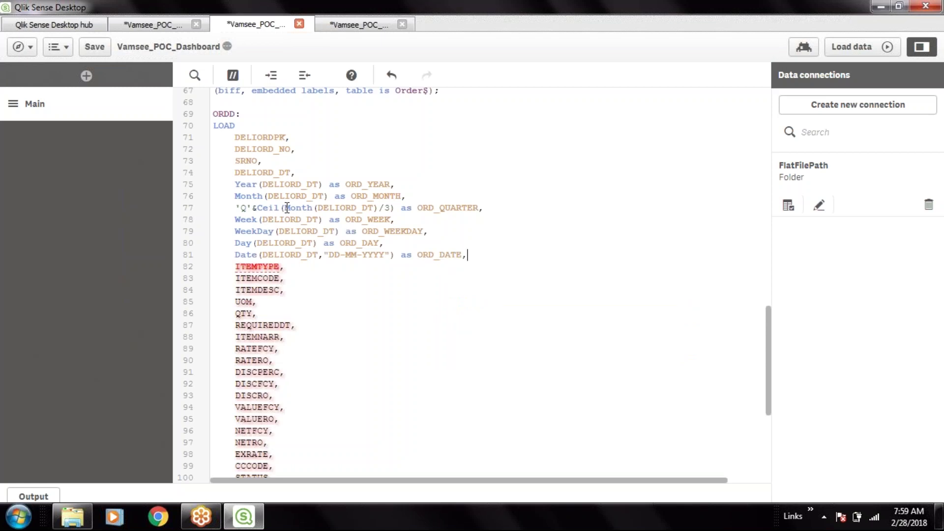
pyautogui.click(504, 300)
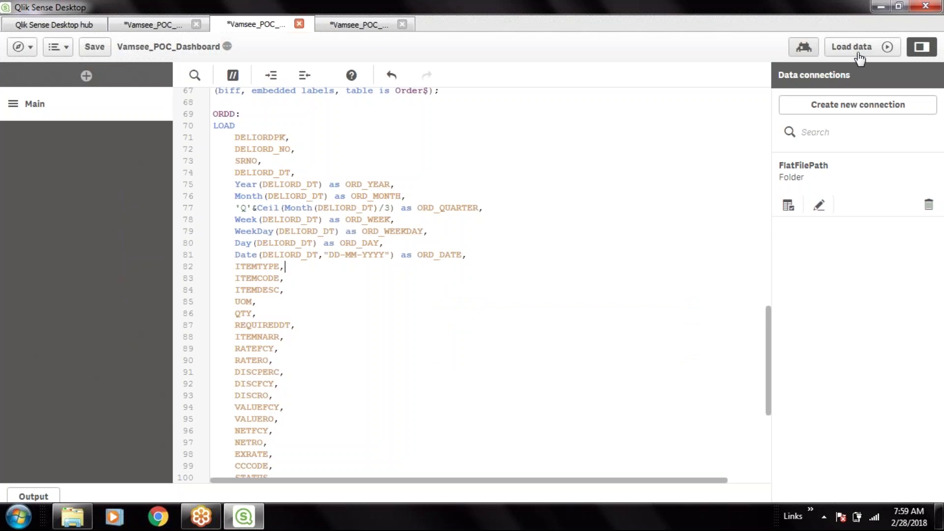
# Try to load the data with the extended ORDD script and close the load progress window.
pyautogui.click(804, 48)
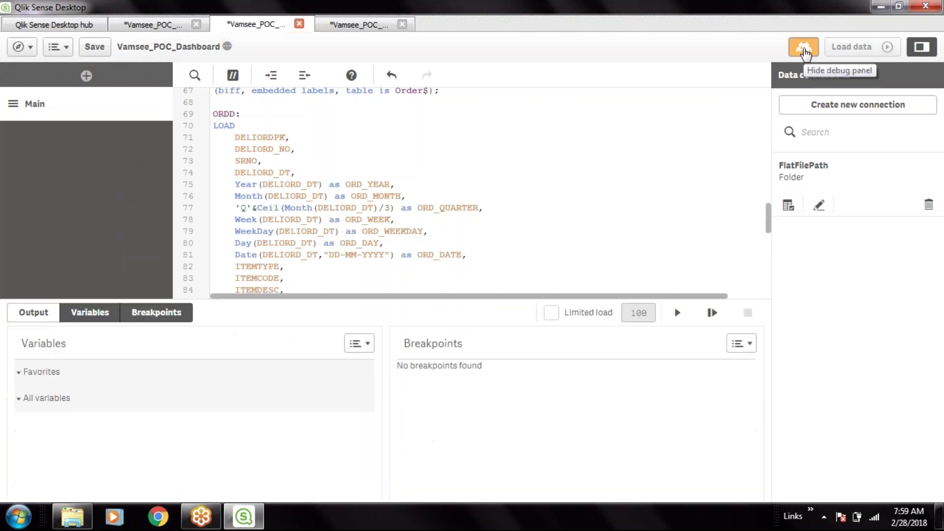
pyautogui.click(804, 50)
pyautogui.click(851, 47)
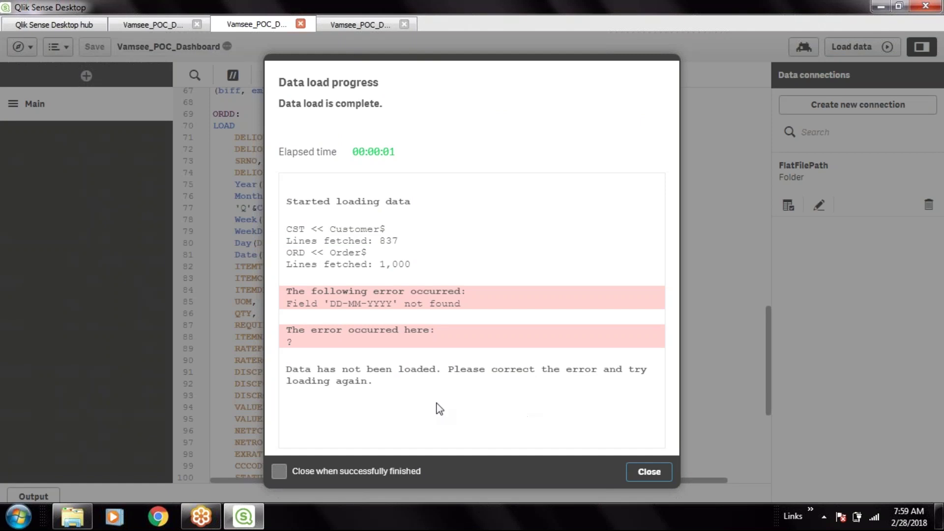
pyautogui.click(653, 475)
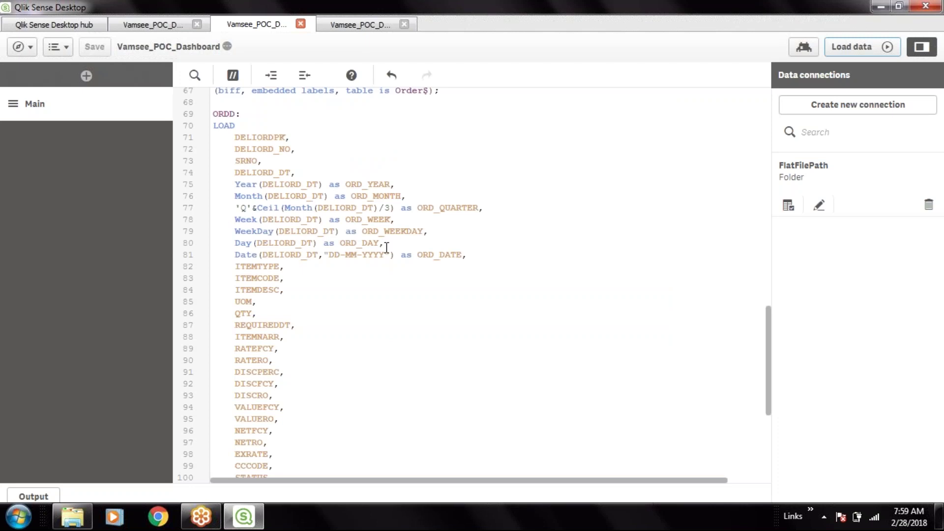
# Replace the double quotes around DD-MM-YYYY in the ORD_DATE line with single quotes and load the data.
pyautogui.click(385, 244)
pyautogui.press('Down')
pyautogui.press('Delete')
pyautogui.write("'")
pyautogui.press('Left')
pyautogui.press('Left')
pyautogui.press('Left')
pyautogui.press('Left')
pyautogui.press('Left')
pyautogui.press('Left')
pyautogui.press('Left')
pyautogui.press('Left')
pyautogui.press('Left')
pyautogui.press('Left')
pyautogui.hotkey('shift', 'Left')
pyautogui.write("'")
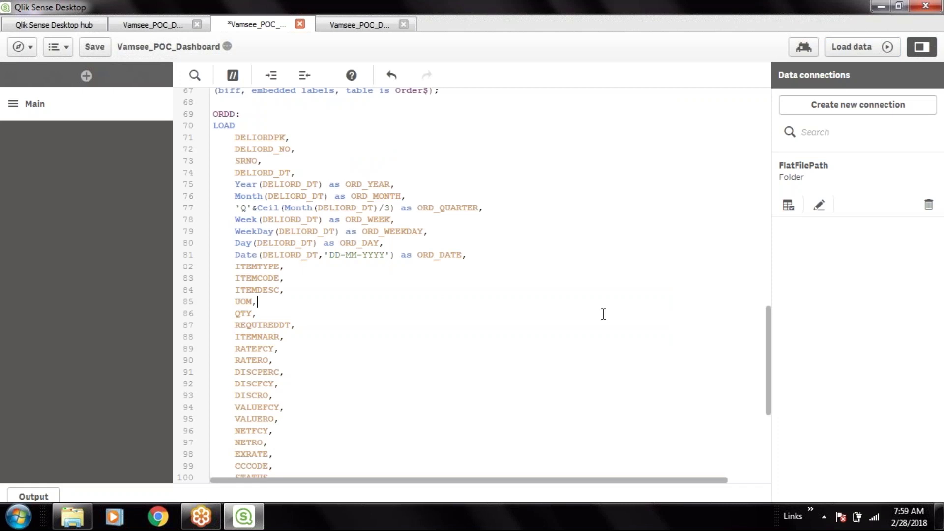
pyautogui.click(855, 47)
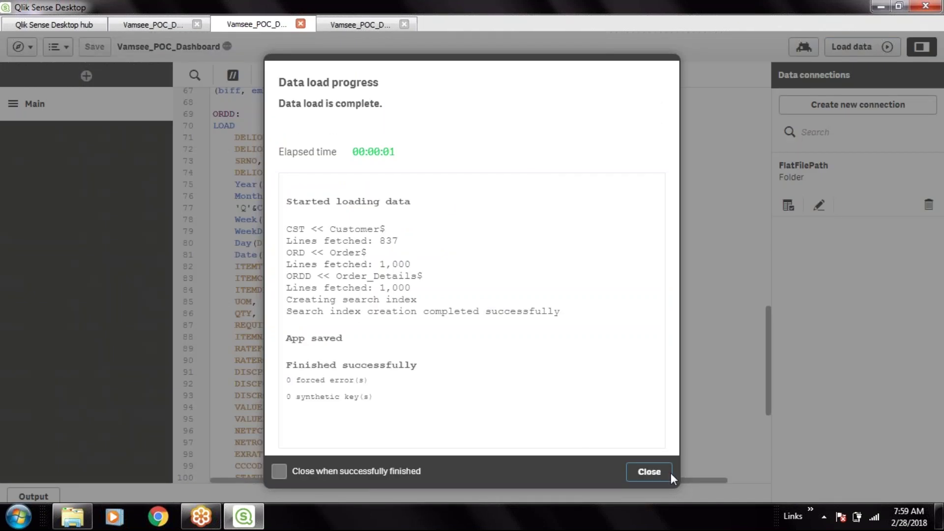
# Close the load progress window, expand all tables in the data model and check the new date fields in ORDD.
pyautogui.click(653, 473)
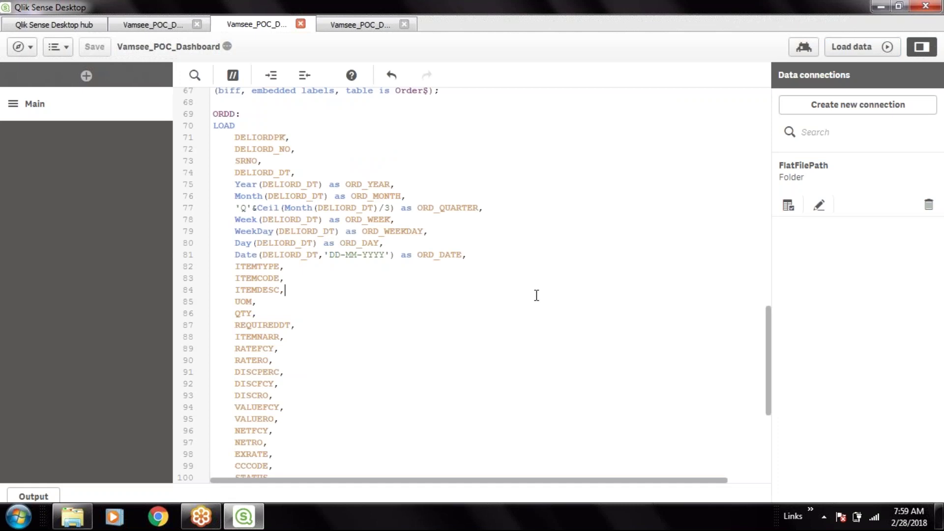
pyautogui.click(361, 27)
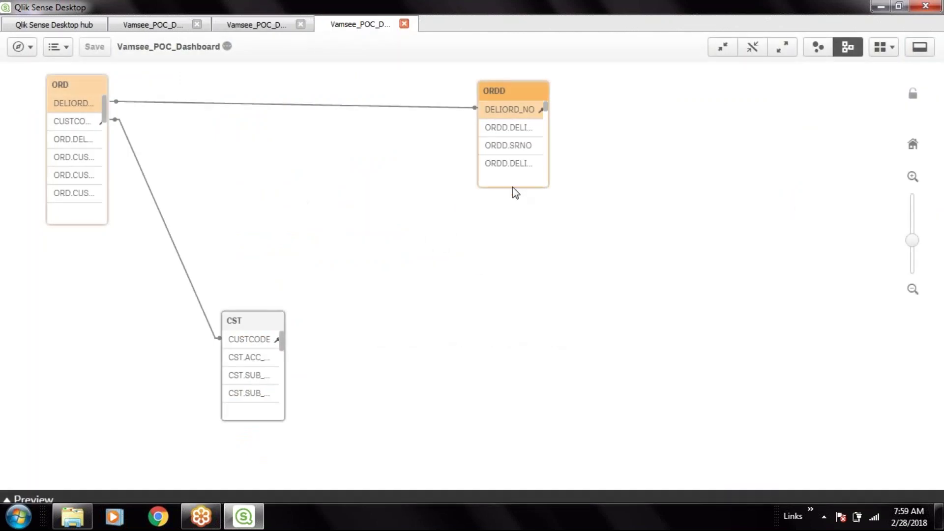
pyautogui.click(499, 110)
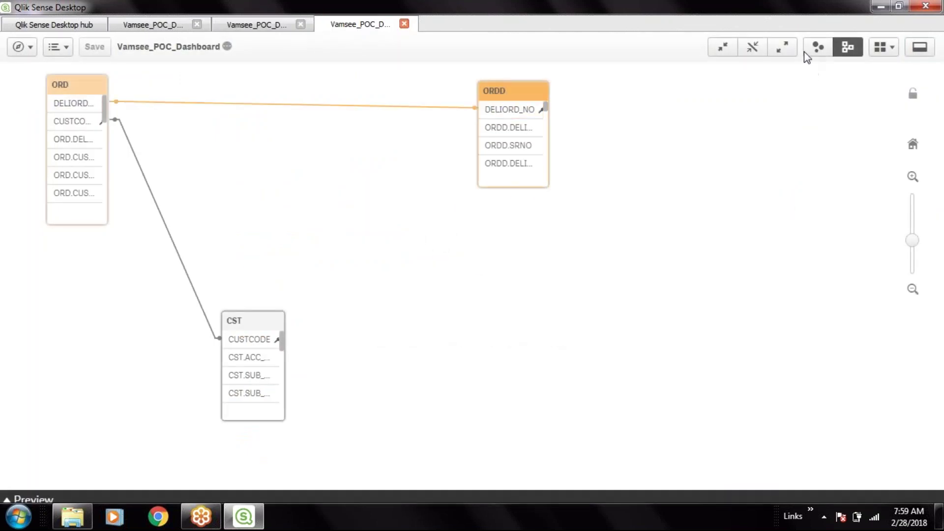
pyautogui.click(781, 47)
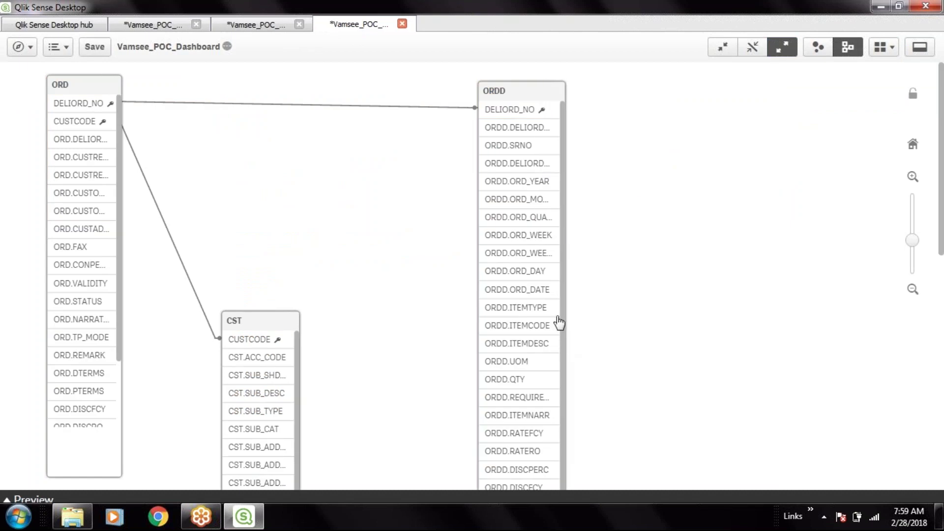
pyautogui.click(534, 307)
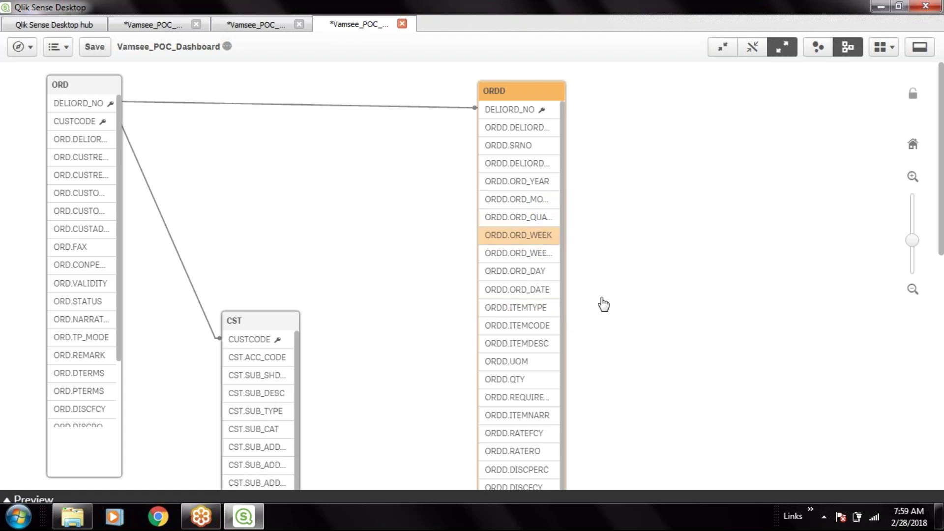
pyautogui.scroll(-1, 611, 305)
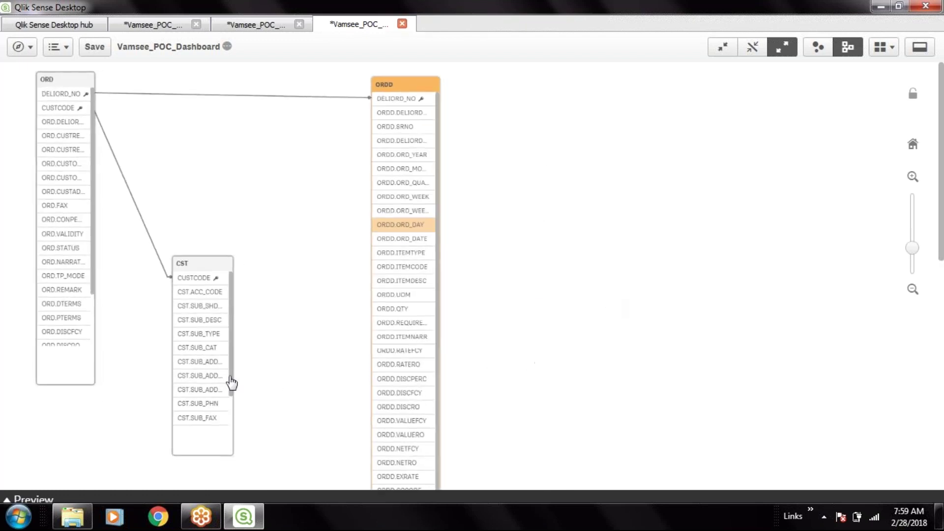
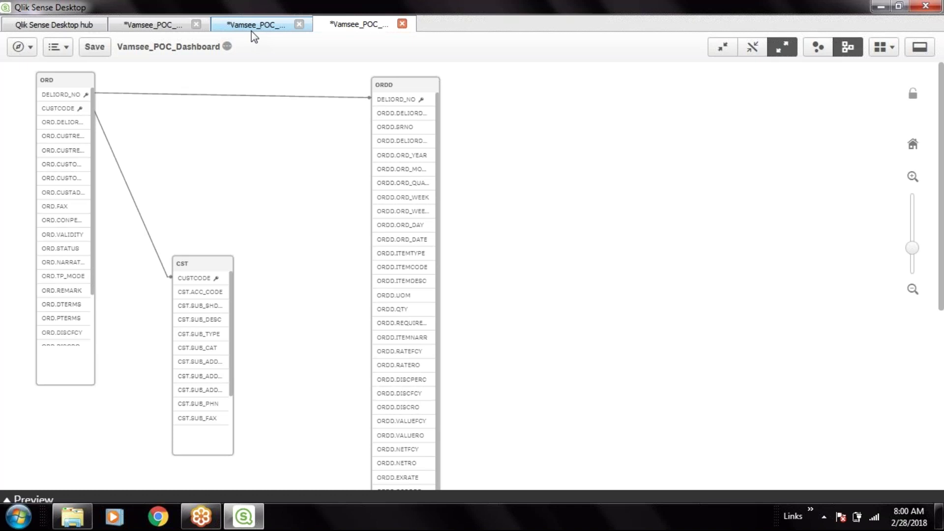
# Examine how the CST, ORD and ORDD tables are associated by highlighting the CST and ORD tables in turn.
pyautogui.click(199, 266)
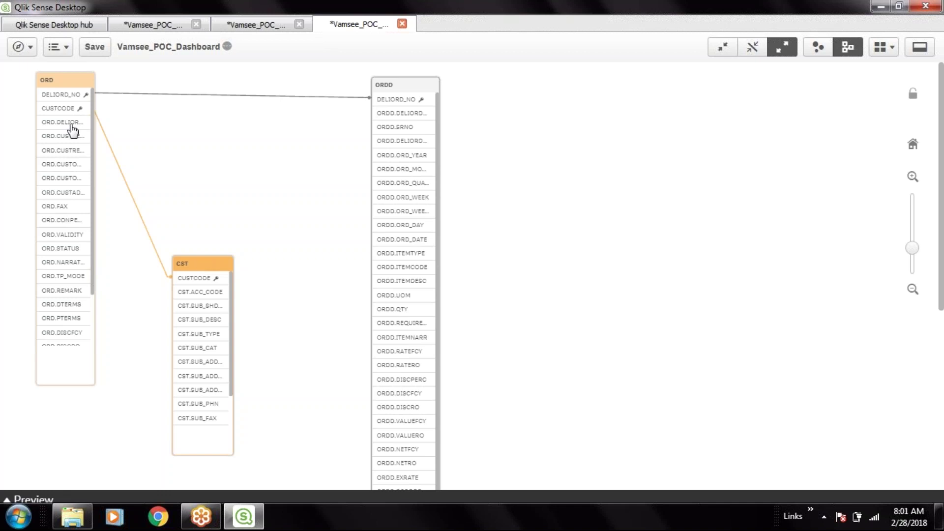
pyautogui.click(51, 88)
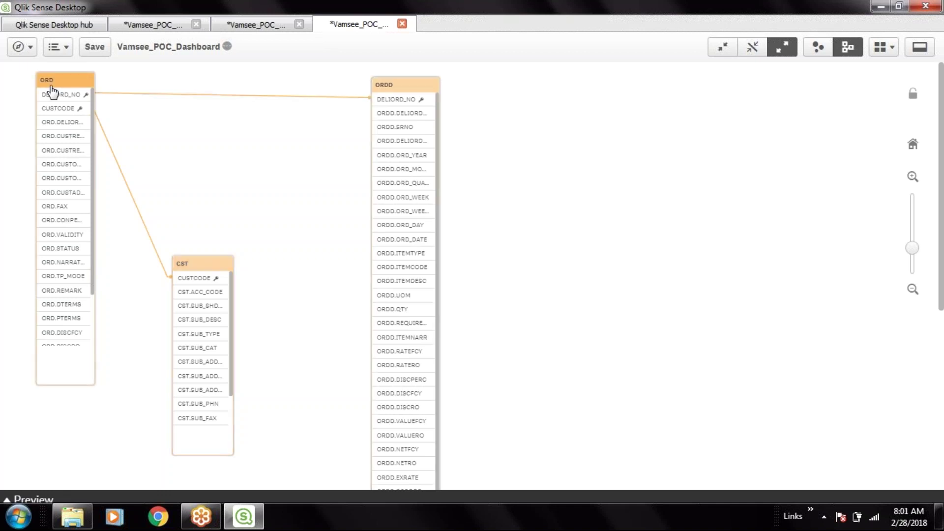
pyautogui.click(203, 269)
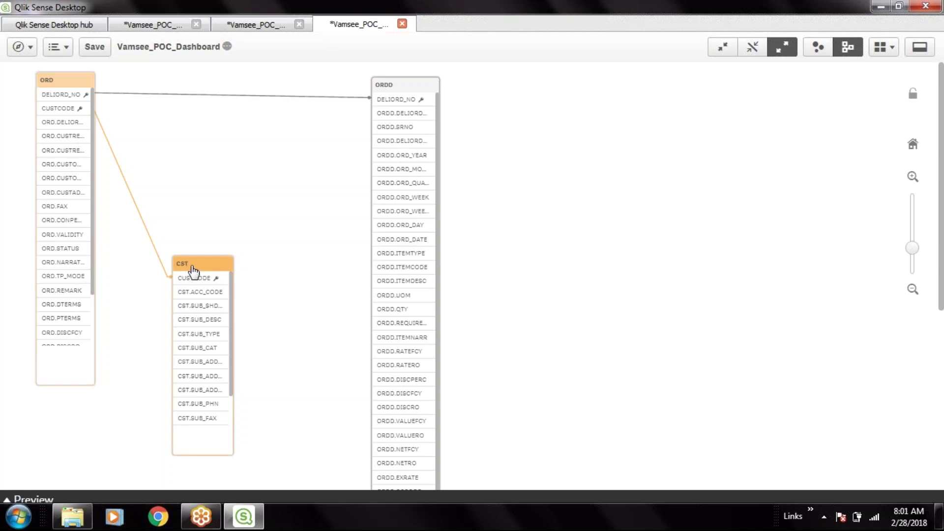
pyautogui.click(59, 86)
pyautogui.click(218, 162)
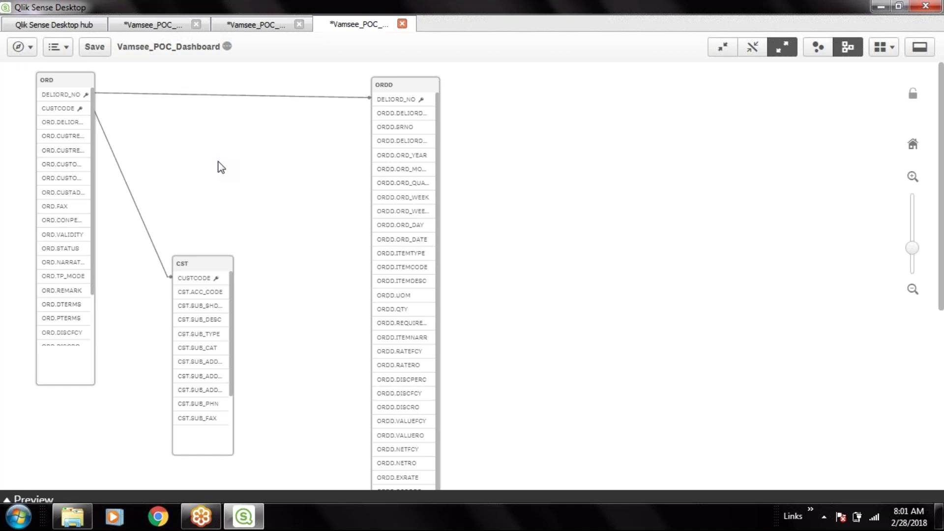
pyautogui.rightClick(637, 288)
pyautogui.click(550, 248)
pyautogui.click(209, 276)
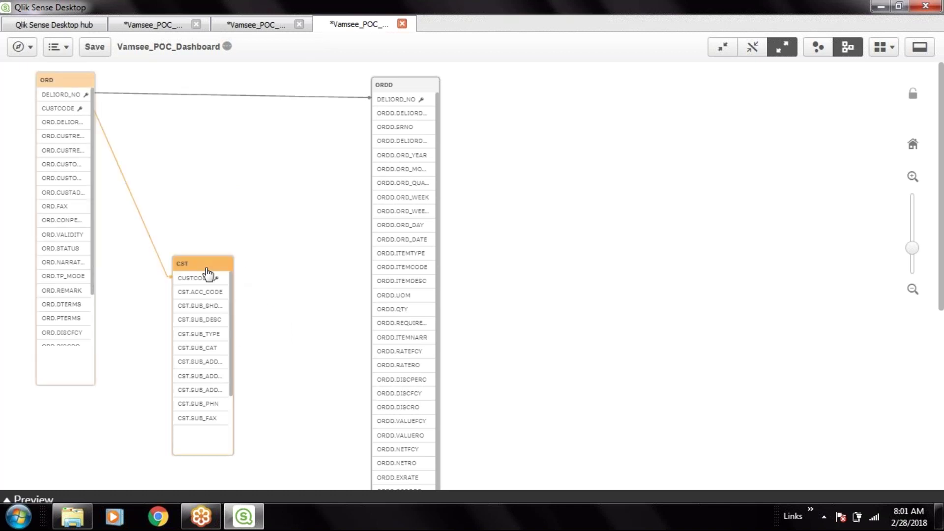
pyautogui.click(52, 79)
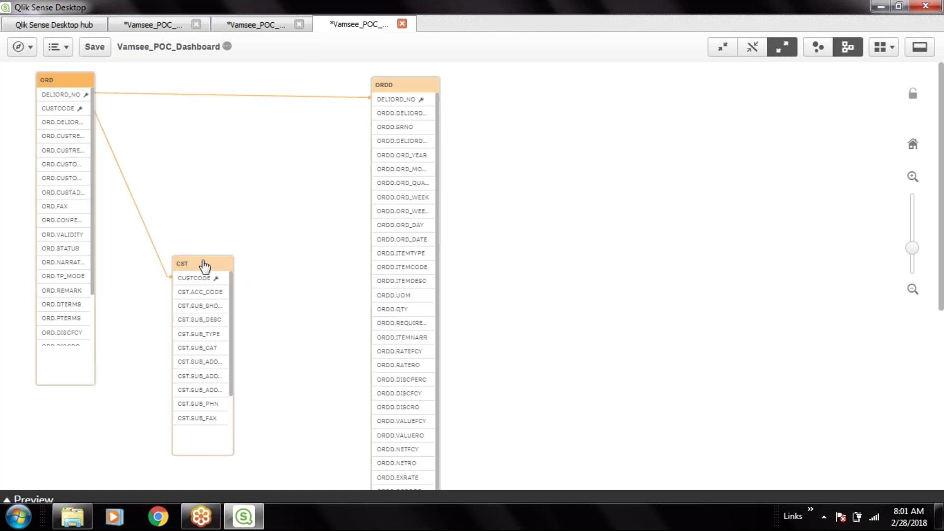
# Rearrange the data model so the ORD table sits between the CST and ORDD tables.
pyautogui.moveTo(78, 95); pyautogui.dragTo(341, 176)
pyautogui.moveTo(210, 258); pyautogui.dragTo(73, 103)
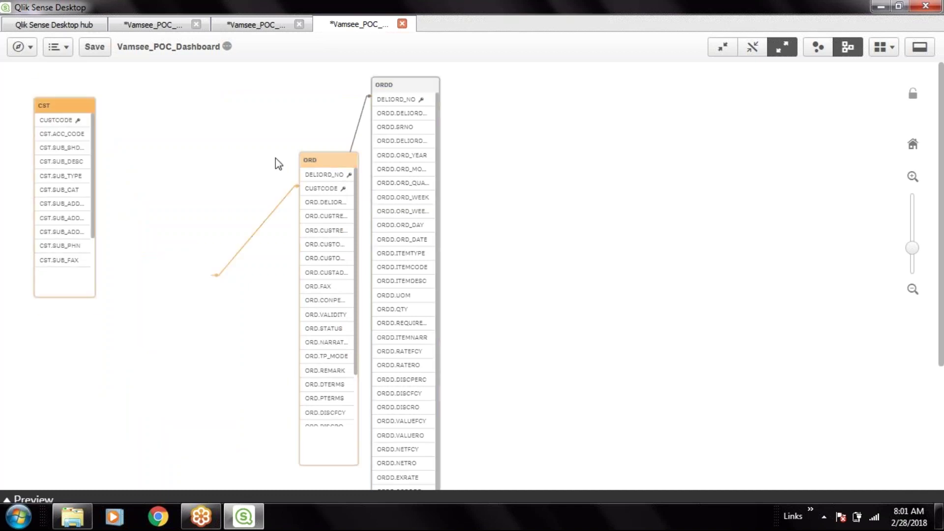
pyautogui.moveTo(314, 164); pyautogui.dragTo(211, 140)
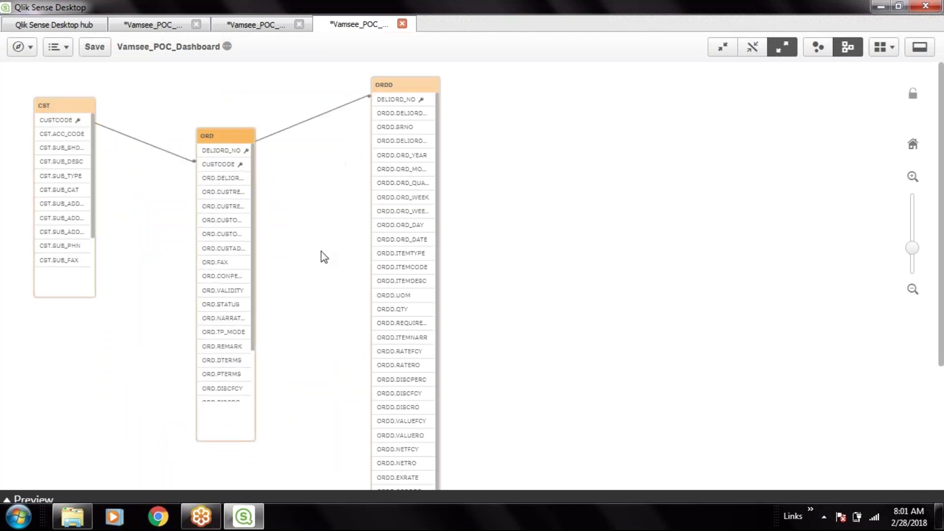
# Look through the ORD table's field list down to VALUERO and shift the table slightly toward ORDD.
pyautogui.click(63, 107)
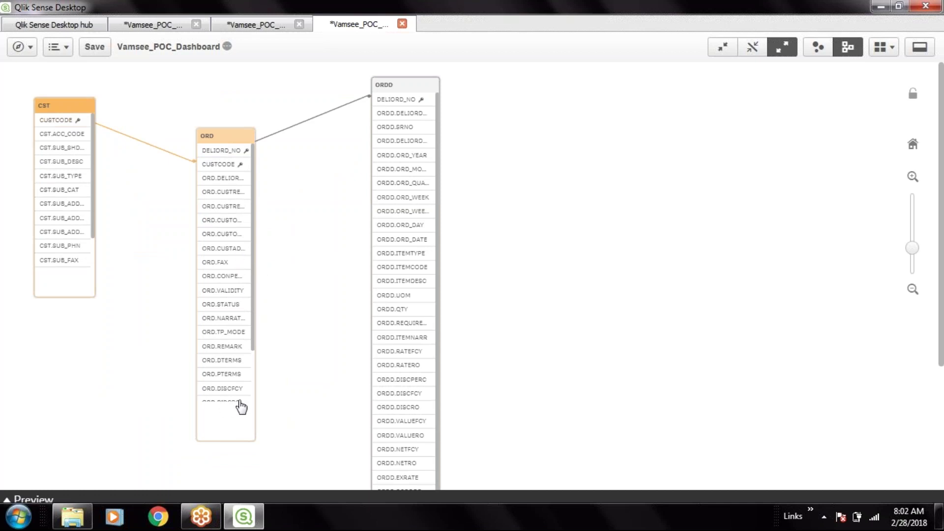
pyautogui.scroll(-2, 225, 367)
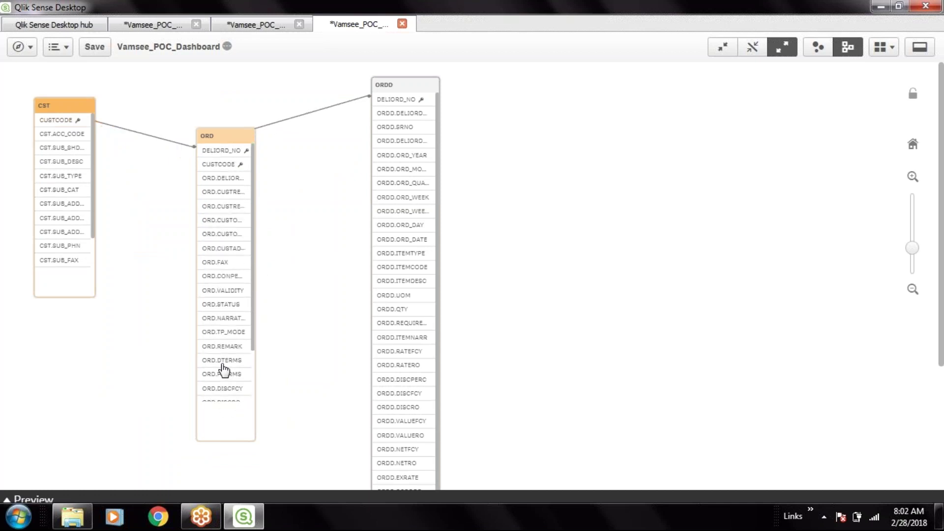
pyautogui.scroll(-3, 225, 368)
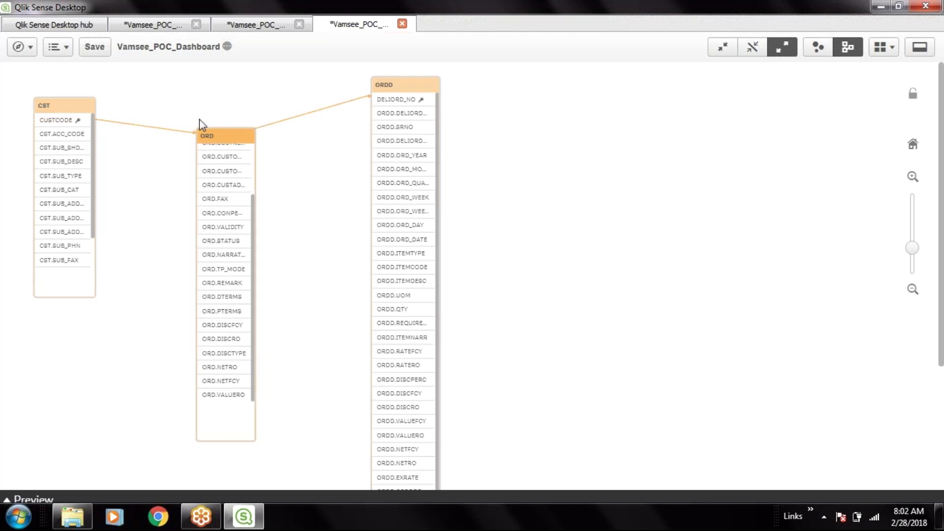
pyautogui.moveTo(211, 133); pyautogui.dragTo(228, 141)
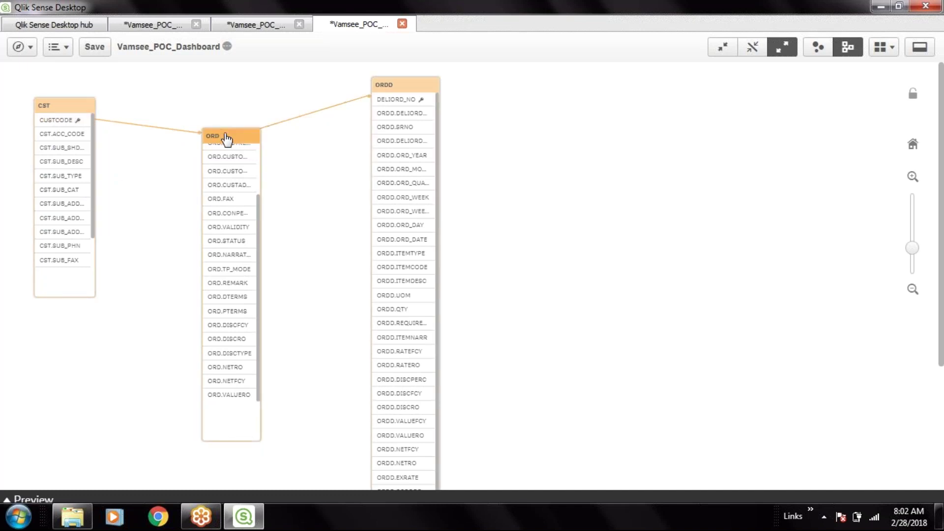
# In the load script, add a Right Join line between the Customer$ load statement and the ORD label.
pyautogui.click(262, 30)
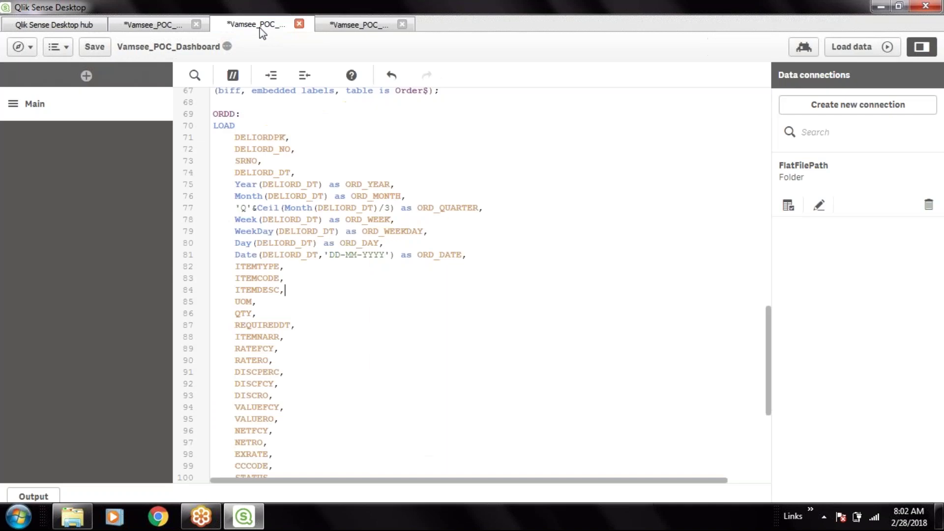
pyautogui.scroll(15, 368, 283)
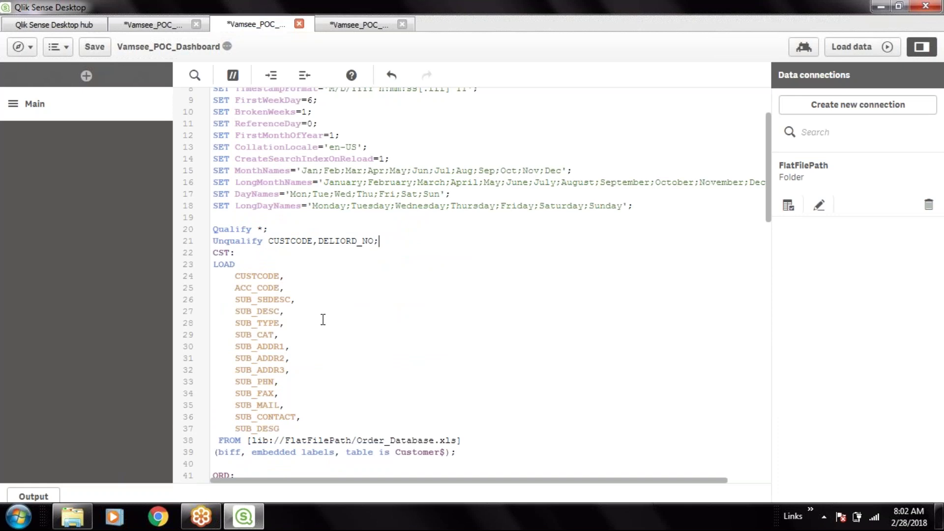
pyautogui.scroll(-4, 436, 297)
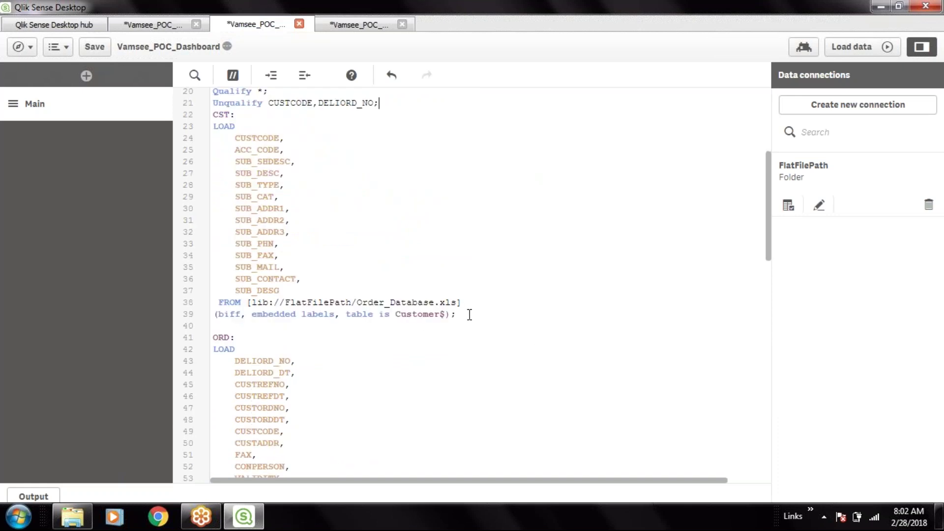
pyautogui.click(492, 322)
pyautogui.press('Return')
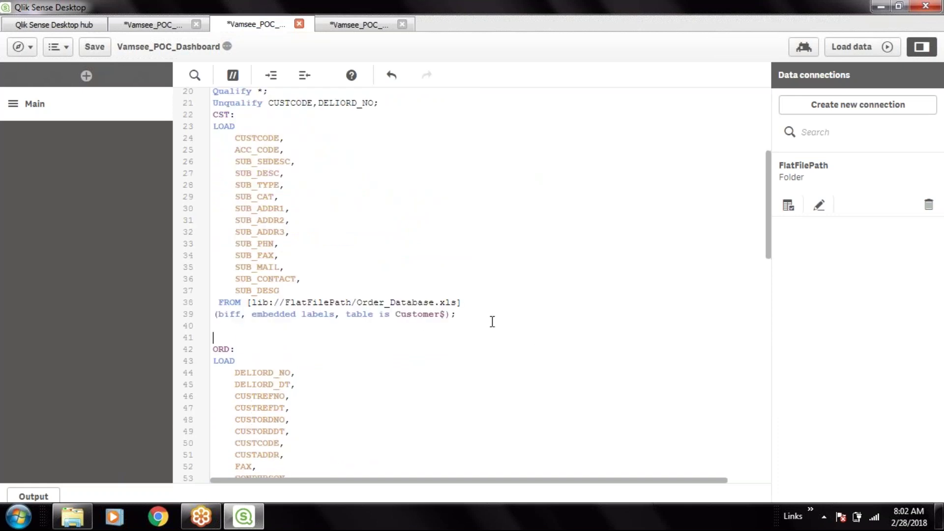
pyautogui.write('Right')
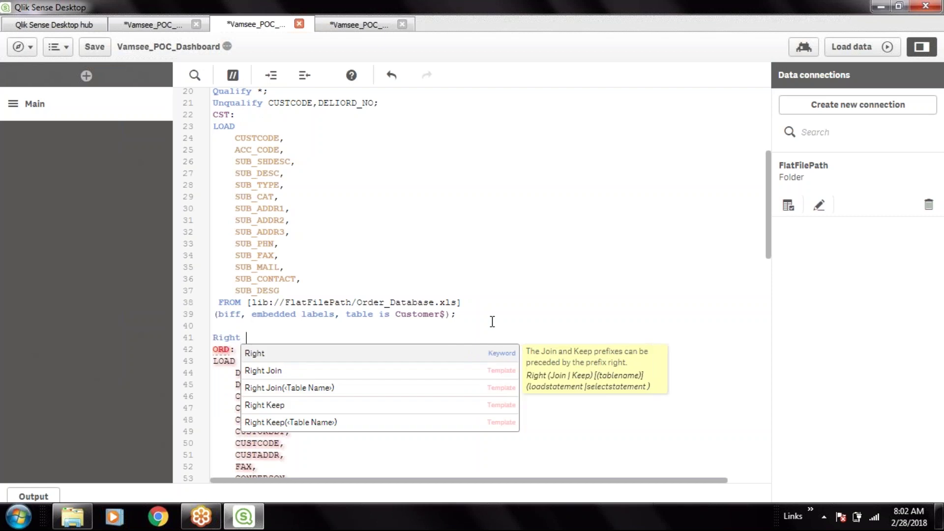
pyautogui.write(' Join')
pyautogui.press('Escape')
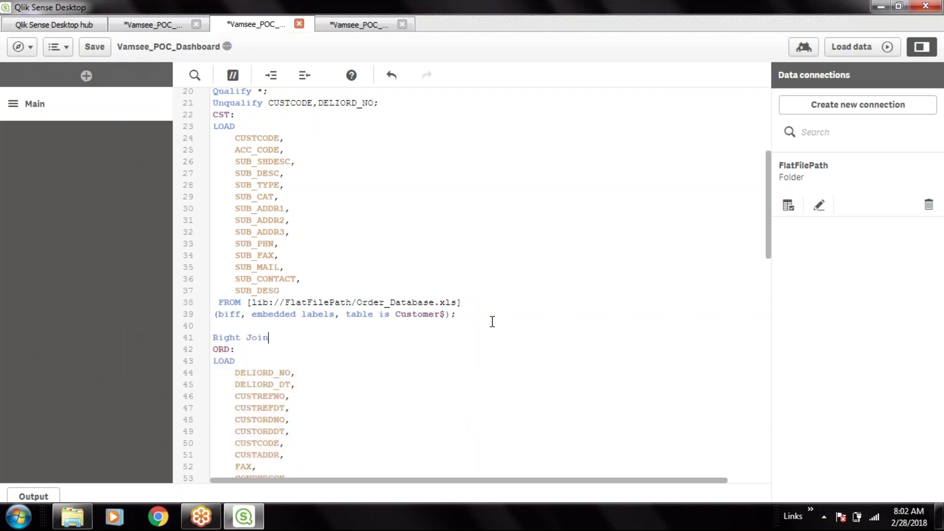
pyautogui.press('Return')
pyautogui.press('Up')
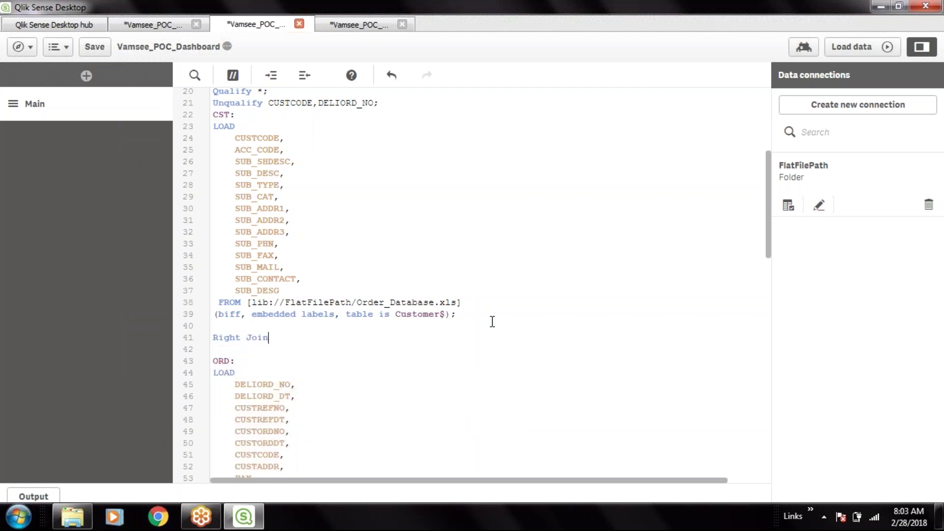
pyautogui.write('9')
pyautogui.press('BackSpace')
# Complete the Right Join prefix above ORD with the target table CST in parentheses.
pyautogui.scroll(3, 491, 321)
pyautogui.doubleClick(226, 254)
pyautogui.scroll(-5, 330, 310)
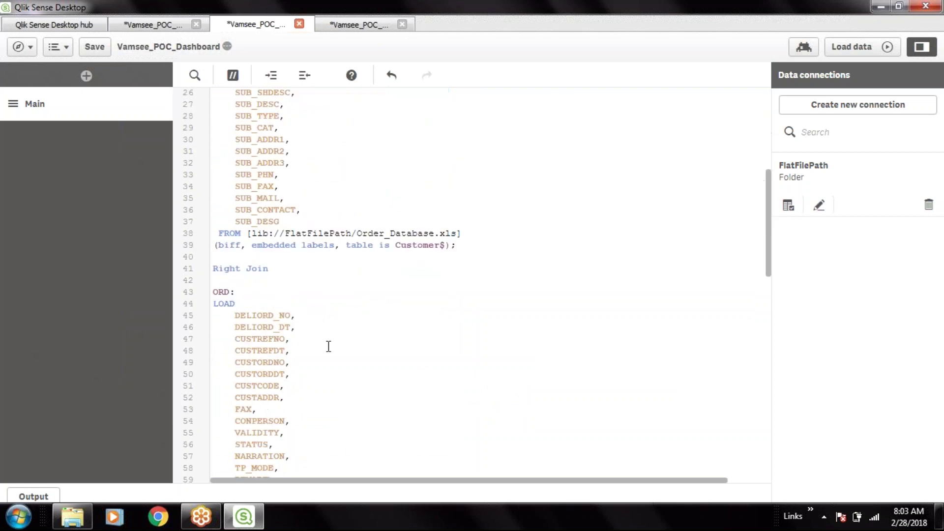
pyautogui.click(293, 274)
pyautogui.doubleClick(222, 291)
pyautogui.click(282, 268)
pyautogui.scroll(-5, 354, 276)
pyautogui.click(246, 411)
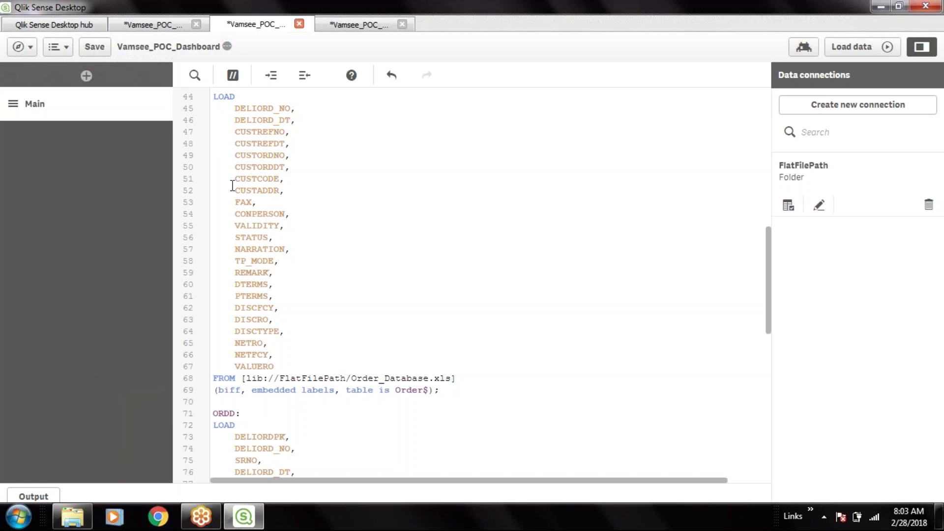
pyautogui.scroll(12, 344, 362)
pyautogui.scroll(-5, 344, 362)
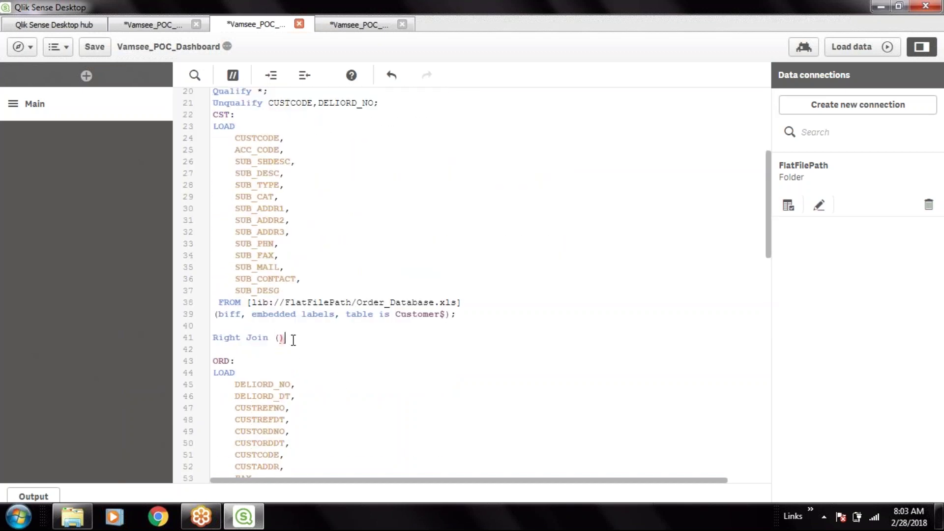
pyautogui.write(')CST)')
# Save the app, load the data with the Right Join (CST) script and close the load progress window.
pyautogui.click(91, 47)
pyautogui.click(859, 49)
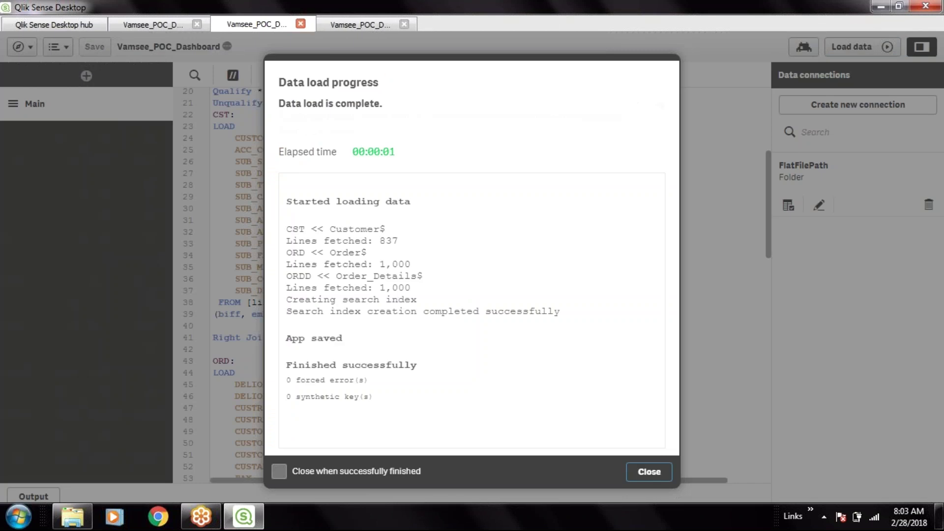
pyautogui.click(657, 474)
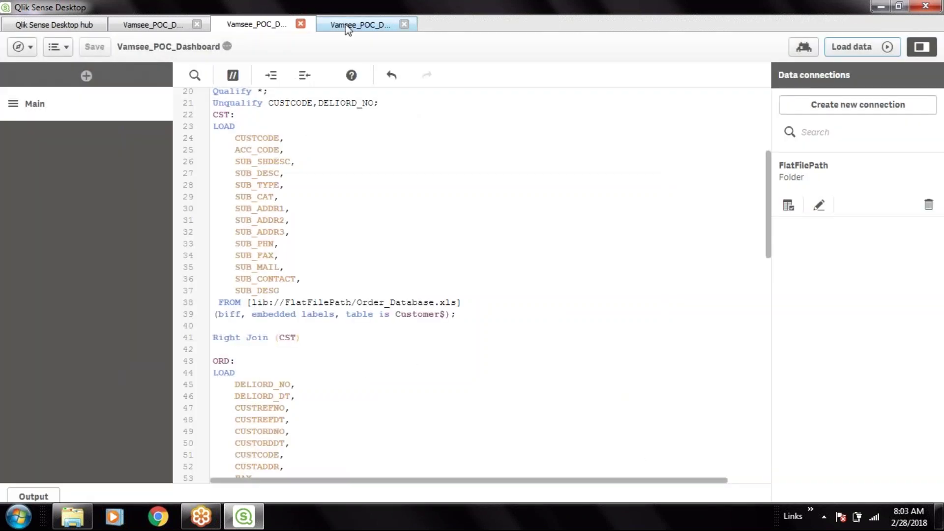
# In the data model, enlarge the CST table to show its field names and highlight its association with ORDD.
pyautogui.click(359, 24)
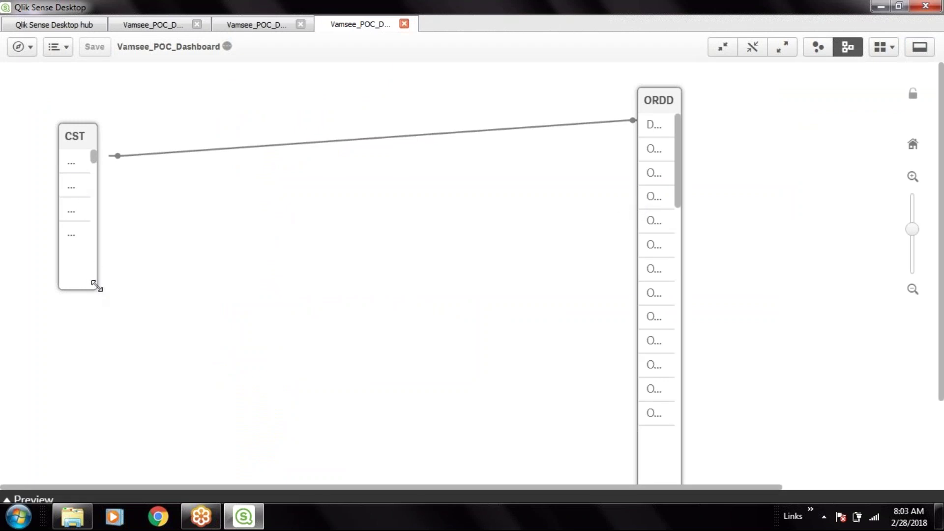
pyautogui.moveTo(90, 280); pyautogui.dragTo(223, 326)
pyautogui.rightClick(105, 141)
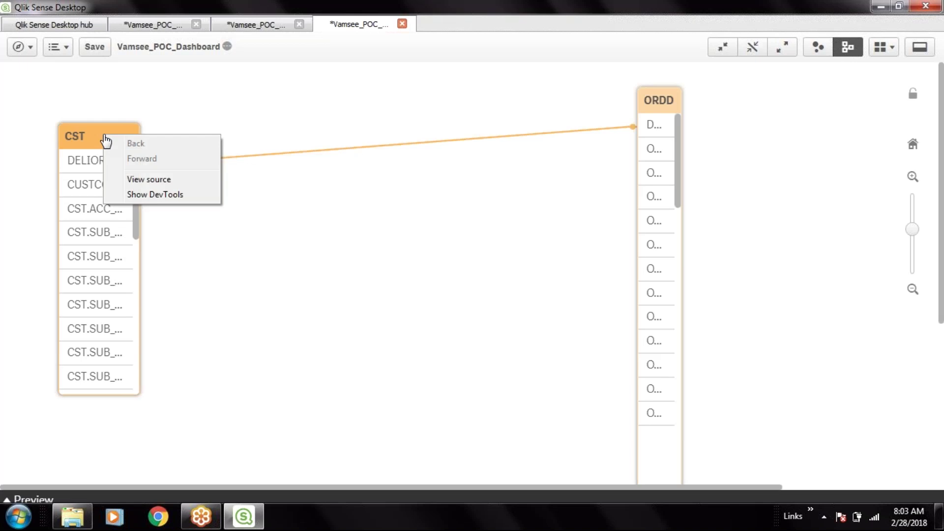
pyautogui.click(333, 249)
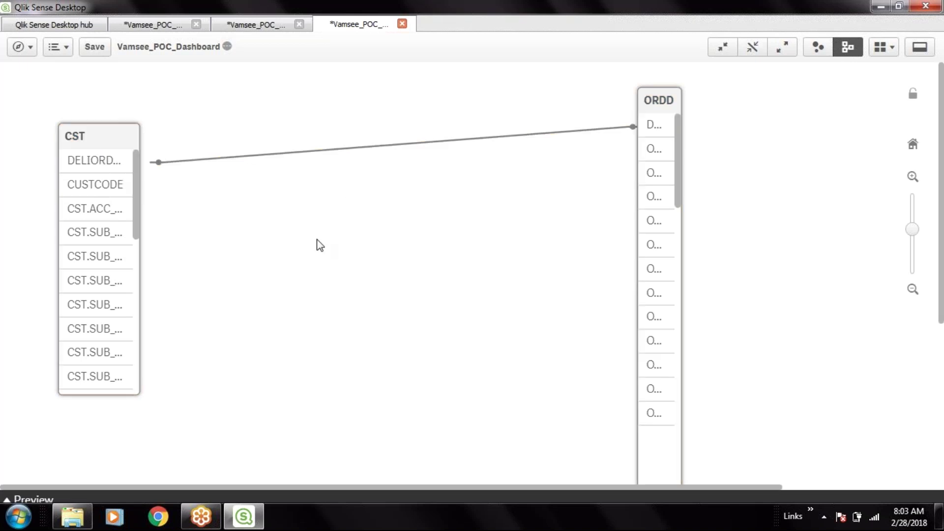
pyautogui.click(105, 141)
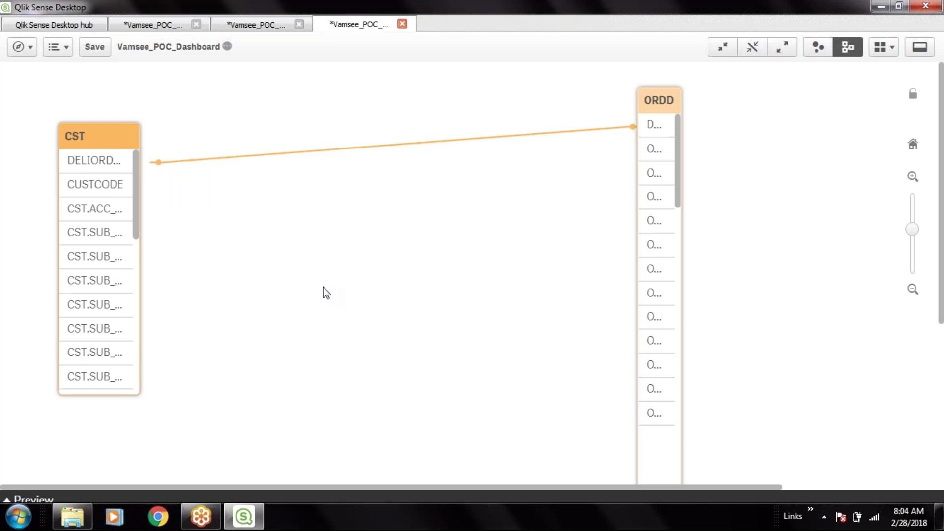
# Show the data preview, move the ORDD table closer to CST and compare the preview records of both tables.
pyautogui.click(919, 47)
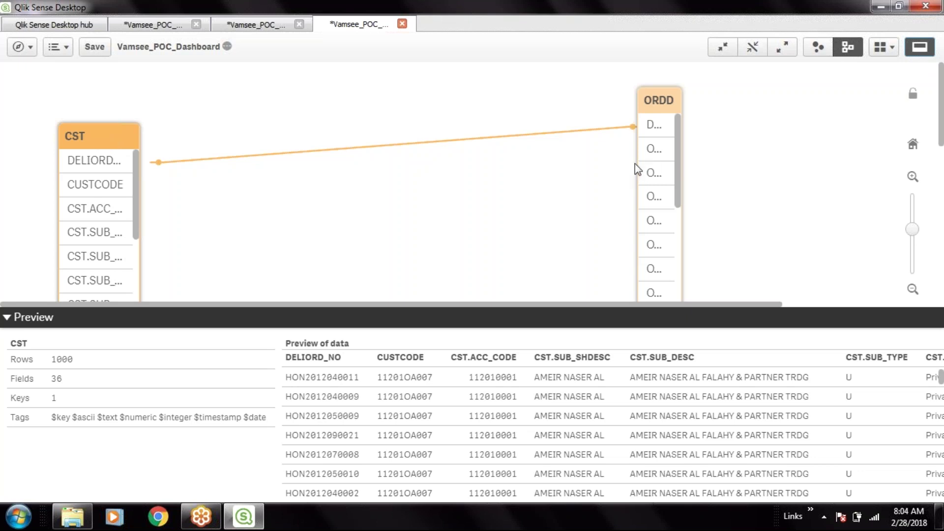
pyautogui.moveTo(651, 116); pyautogui.dragTo(452, 114)
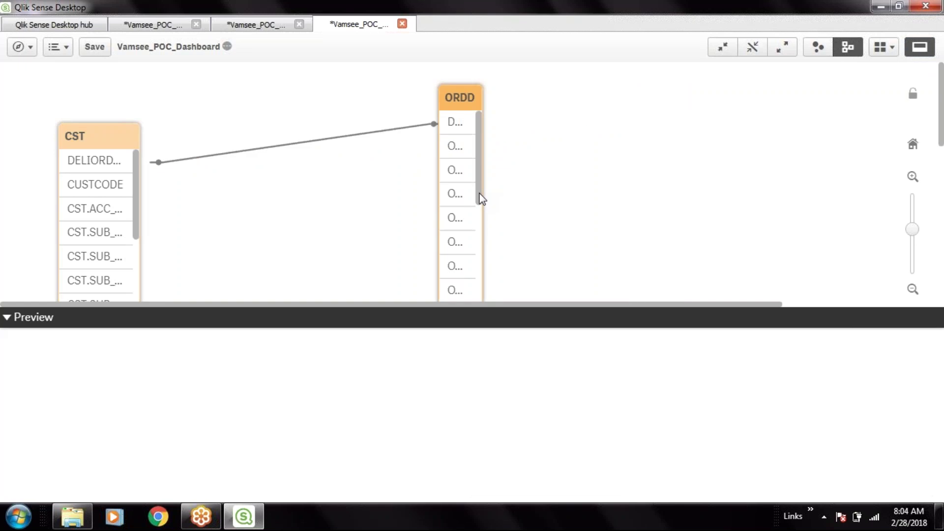
pyautogui.click(485, 230)
pyautogui.scroll(-3, 482, 228)
pyautogui.click(459, 100)
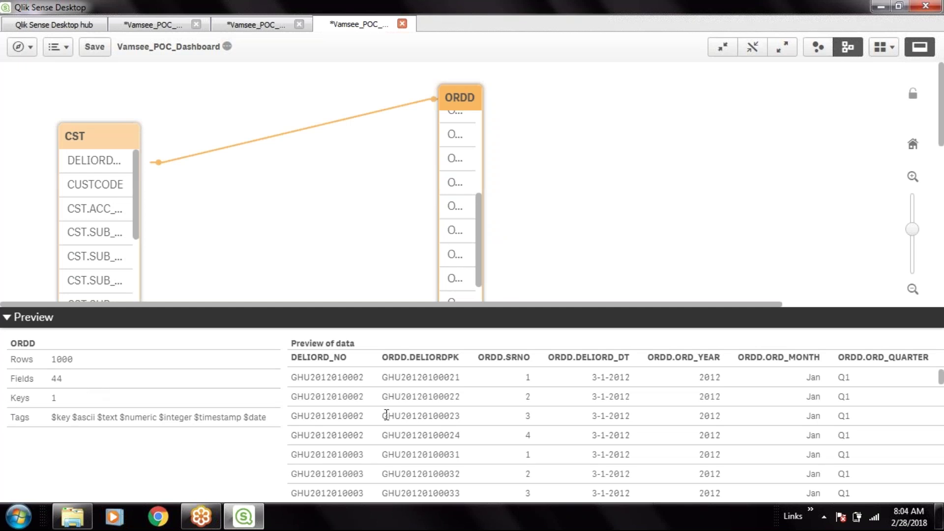
pyautogui.scroll(-5, 666, 430)
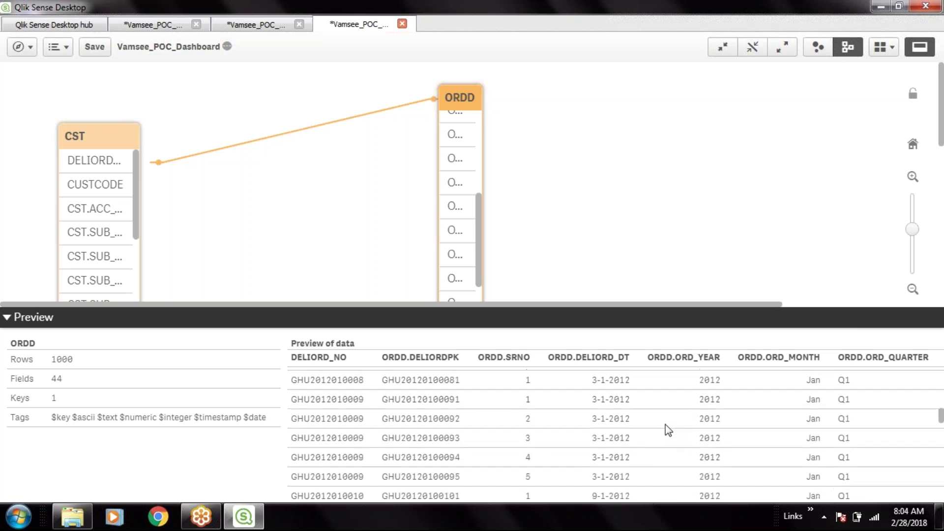
pyautogui.scroll(-2, 667, 430)
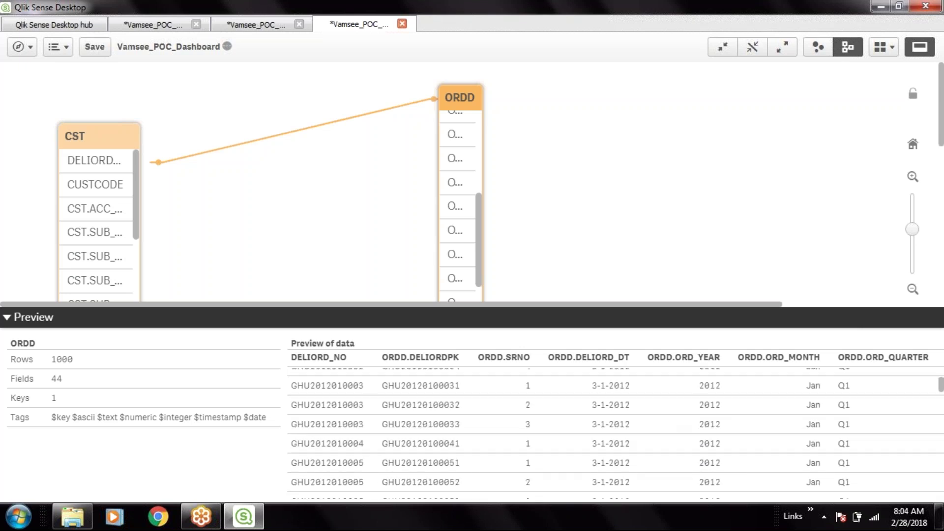
pyautogui.click(100, 145)
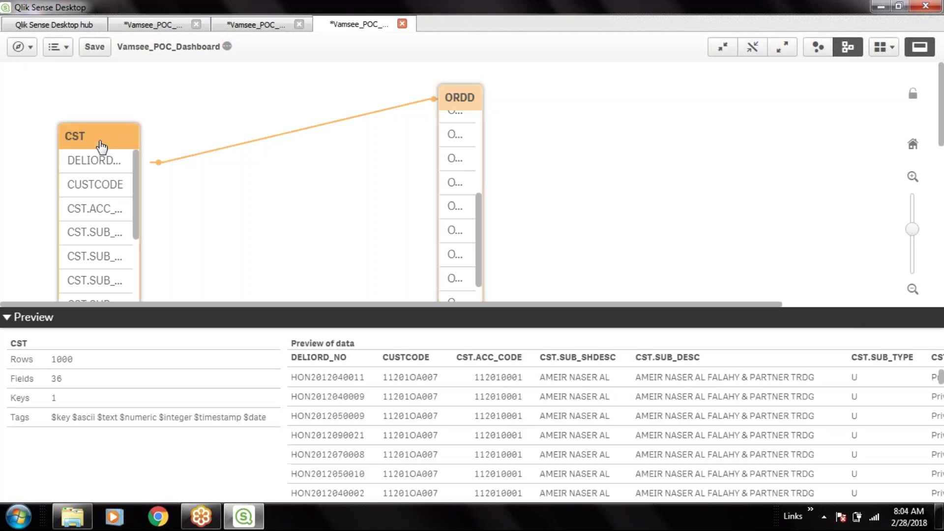
pyautogui.click(470, 106)
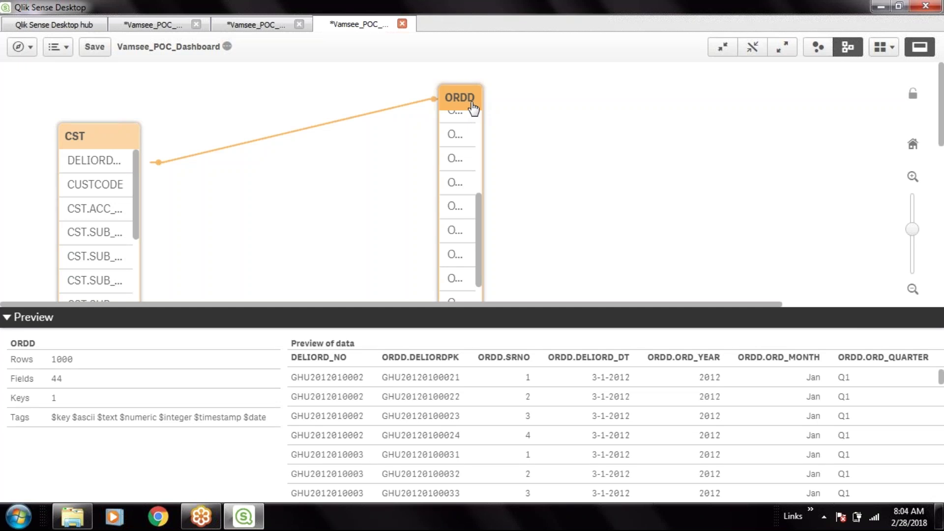
# Hide the data preview and lengthen the CST table near the top of the model to list more of its fields.
pyautogui.moveTo(109, 139); pyautogui.dragTo(127, 103)
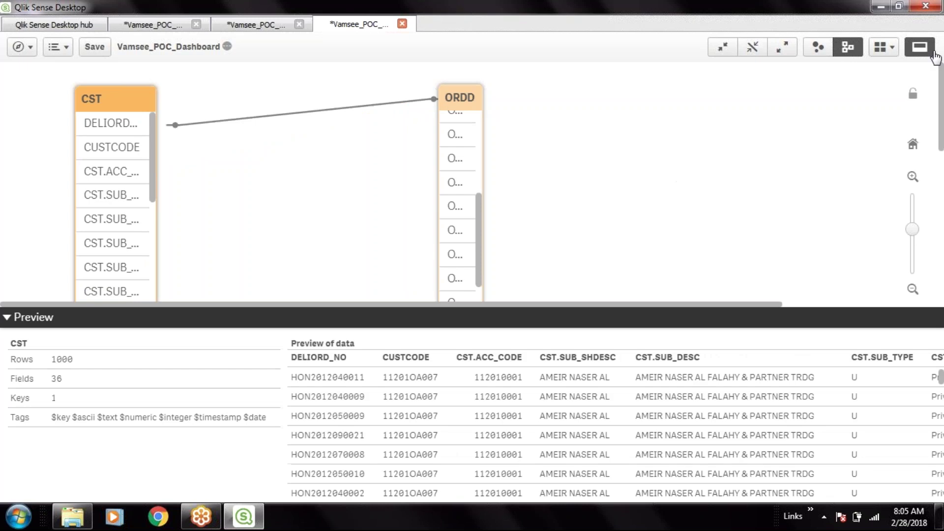
pyautogui.click(191, 315)
pyautogui.moveTo(126, 368); pyautogui.dragTo(120, 479)
pyautogui.scroll(-3, 158, 442)
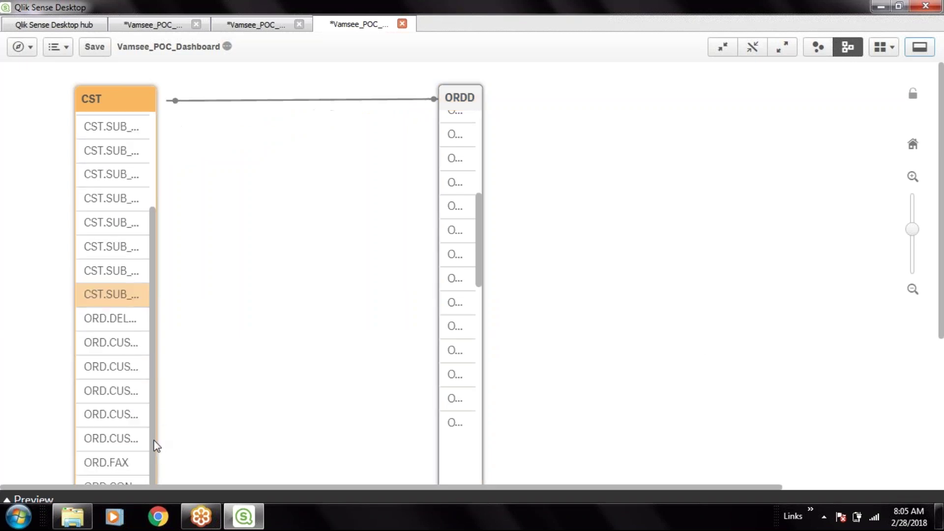
pyautogui.moveTo(129, 98); pyautogui.dragTo(125, 83)
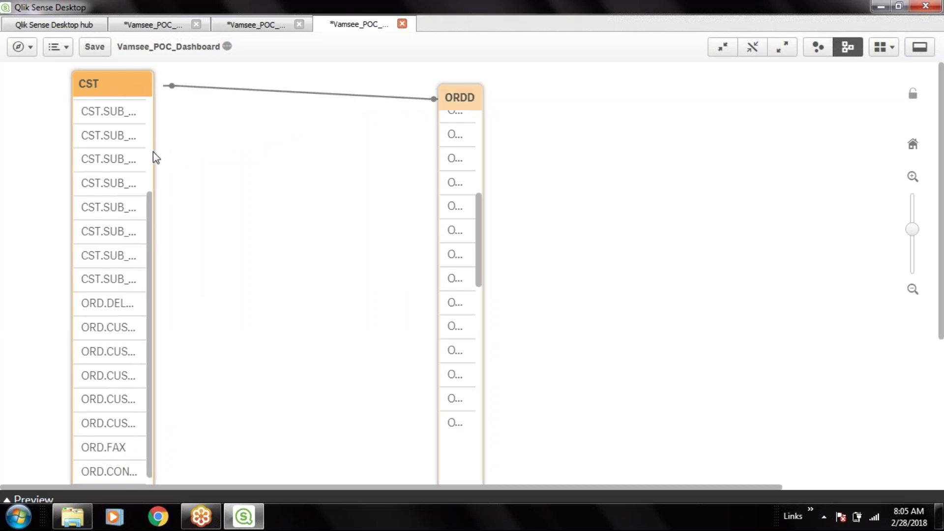
# Examine the ORD-prefixed fields that were joined into the CST table, below its own CST.SUB fields.
pyautogui.moveTo(150, 230); pyautogui.dragTo(171, 265)
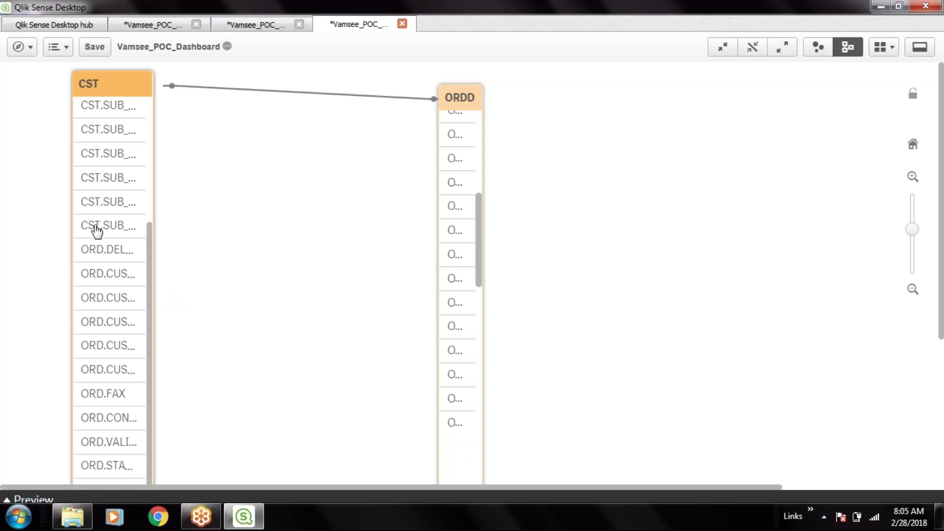
pyautogui.click(97, 259)
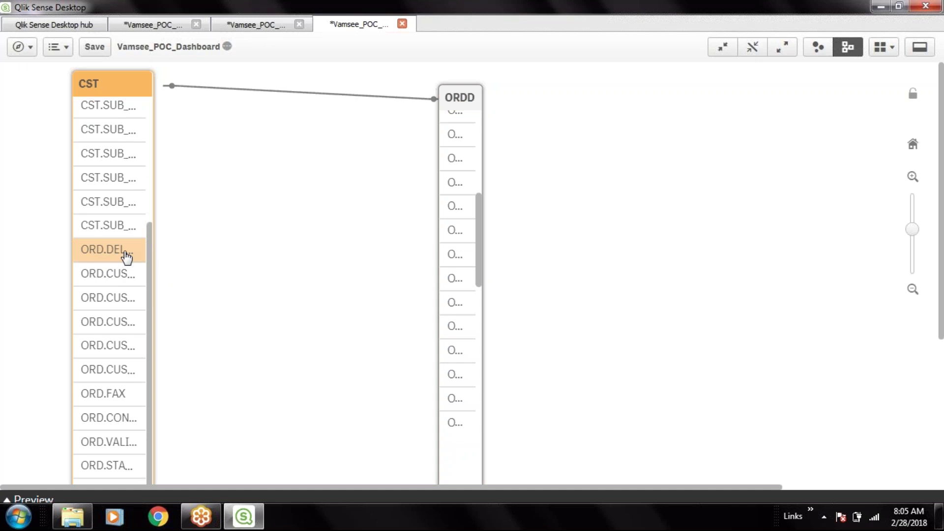
pyautogui.click(103, 275)
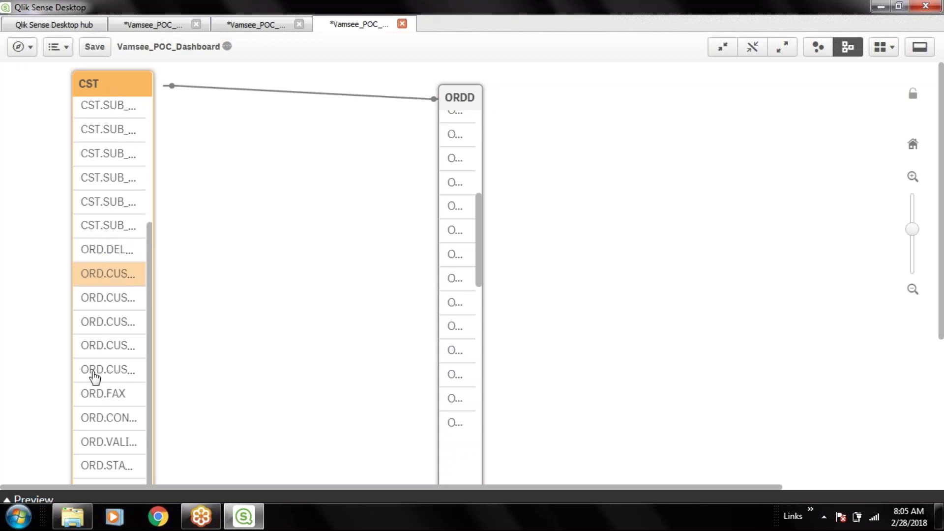
pyautogui.click(95, 374)
pyautogui.click(101, 342)
pyautogui.click(104, 288)
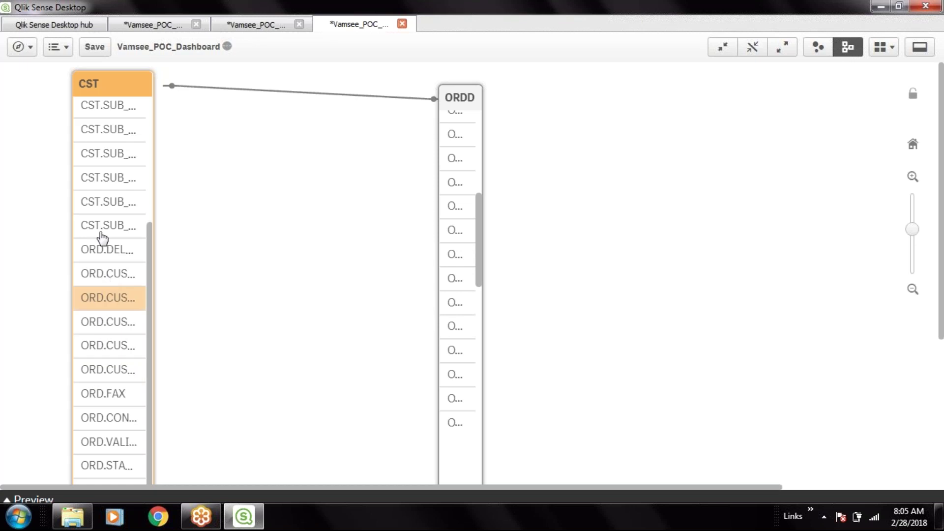
pyautogui.click(102, 233)
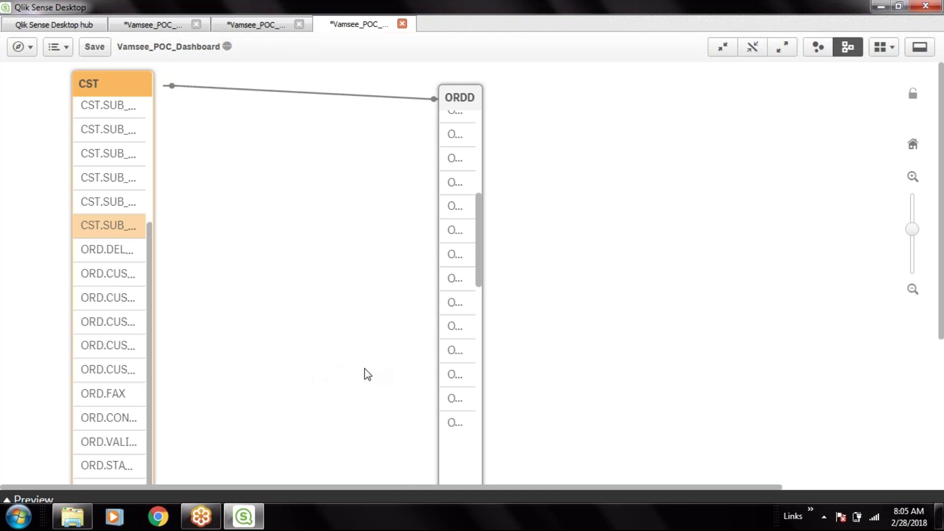
pyautogui.rightClick(296, 306)
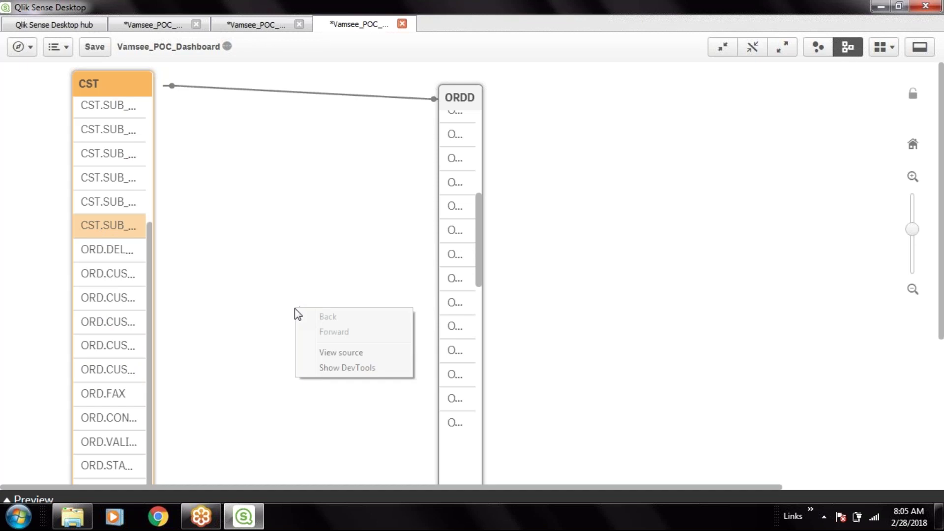
pyautogui.click(188, 328)
pyautogui.click(109, 252)
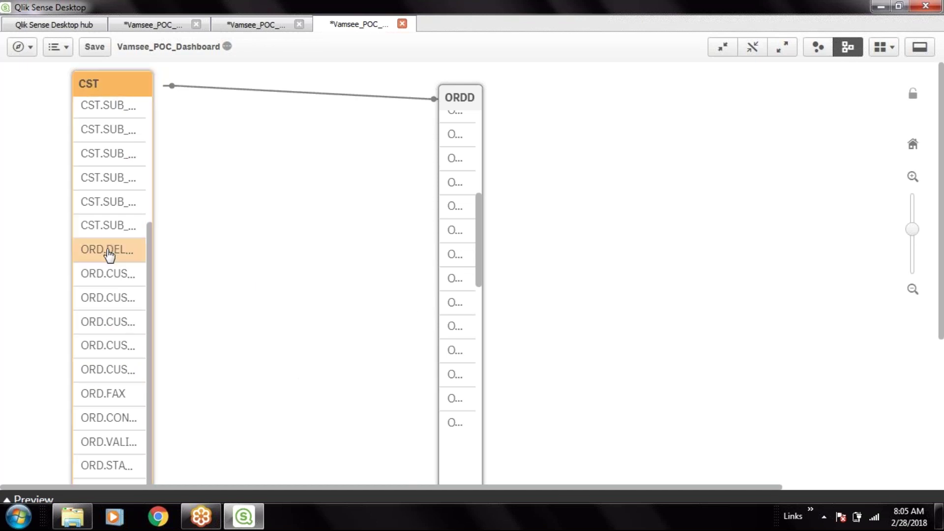
# In the load script, change Right Join (CST) to Right Keep (CST), reload the data and close the load progress window.
pyautogui.click(245, 25)
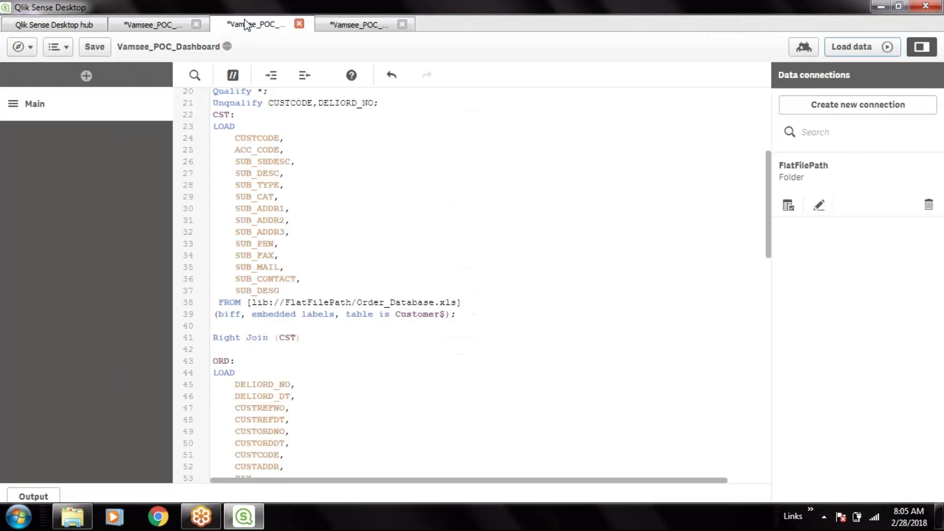
pyautogui.doubleClick(231, 339)
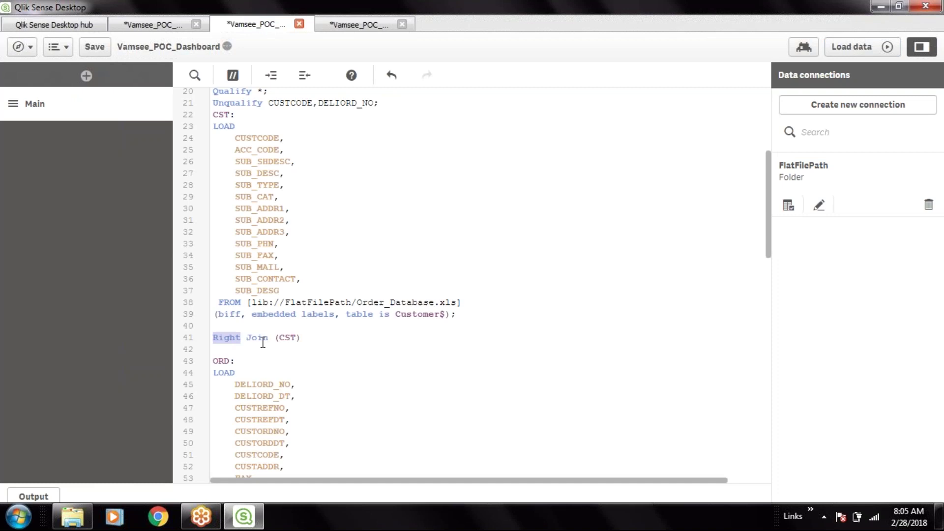
pyautogui.doubleClick(261, 340)
pyautogui.write('keep')
pyautogui.click(853, 46)
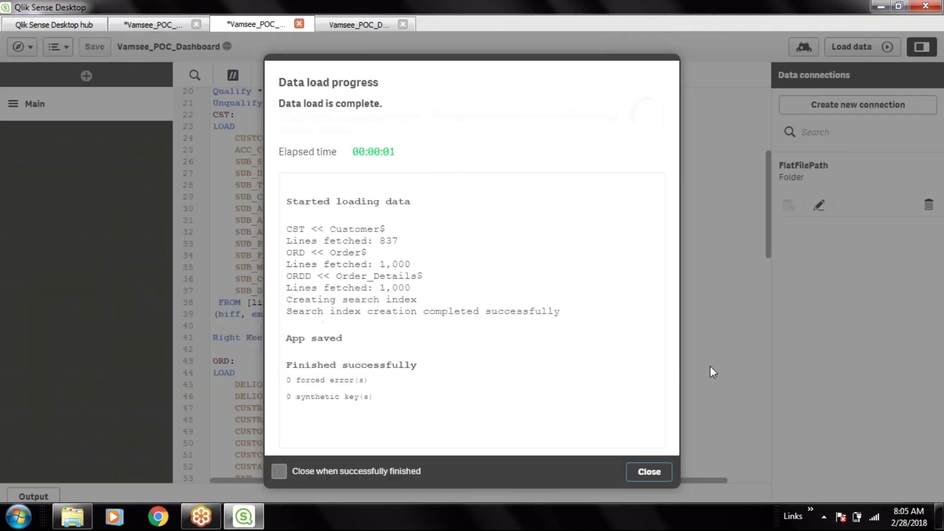
pyautogui.click(649, 470)
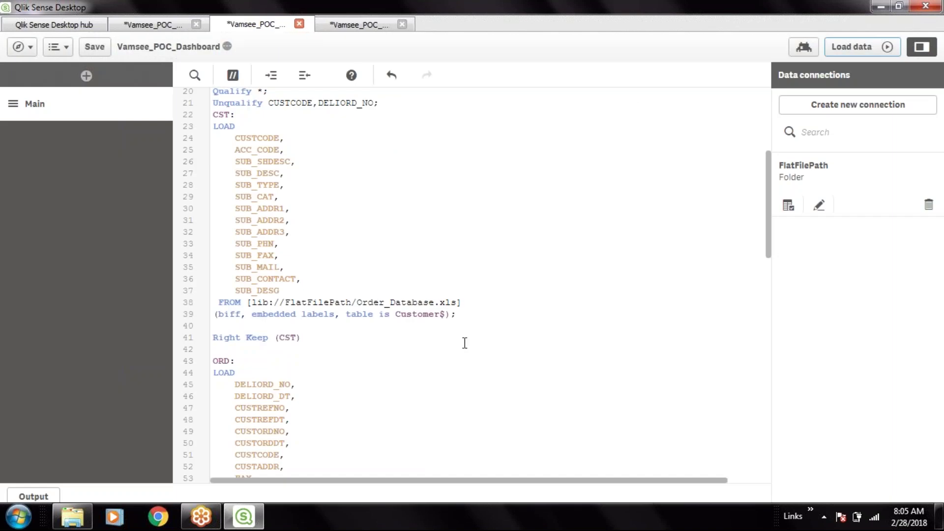
# In the data model, spread out the CST, ORD and ORDD tables so that they no longer overlap.
pyautogui.click(363, 28)
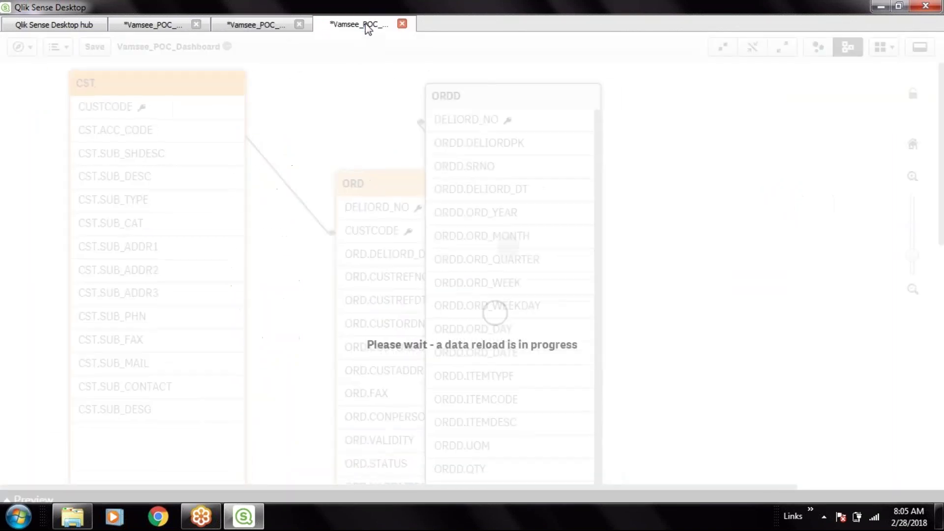
pyautogui.moveTo(230, 85); pyautogui.dragTo(399, 84)
pyautogui.moveTo(210, 140); pyautogui.dragTo(266, 159)
pyautogui.moveTo(390, 80); pyautogui.dragTo(516, 83)
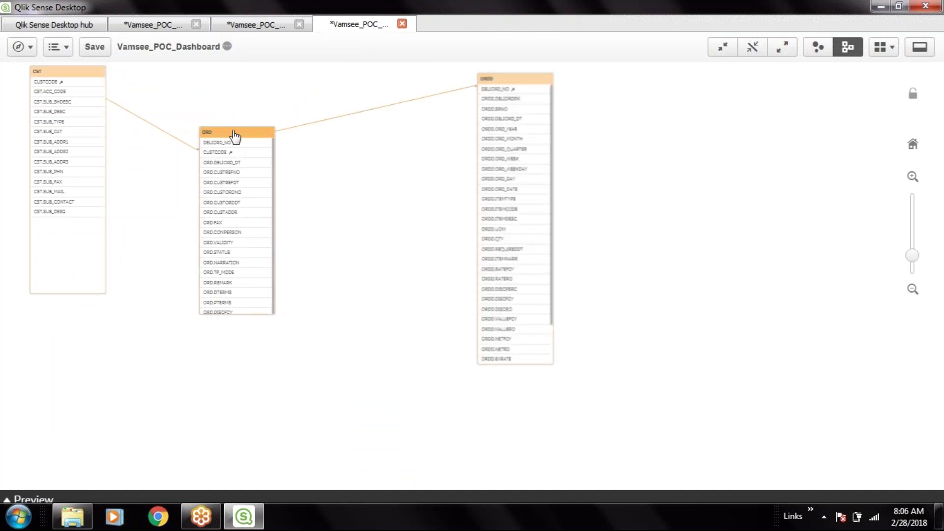
# Highlight the associations of the ORDD and CST tables, and the DELIORD_NO key field shared by ORDD and ORD.
pyautogui.click(496, 82)
pyautogui.click(79, 76)
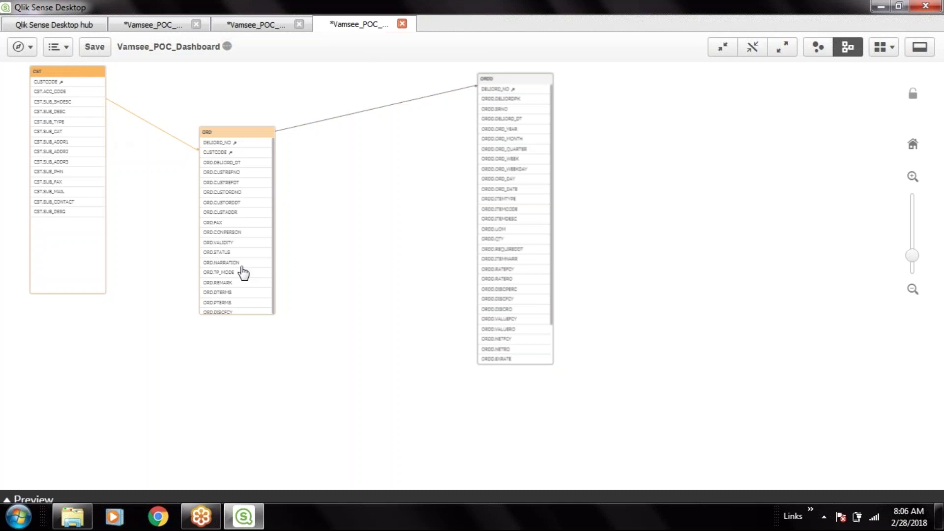
pyautogui.click(409, 269)
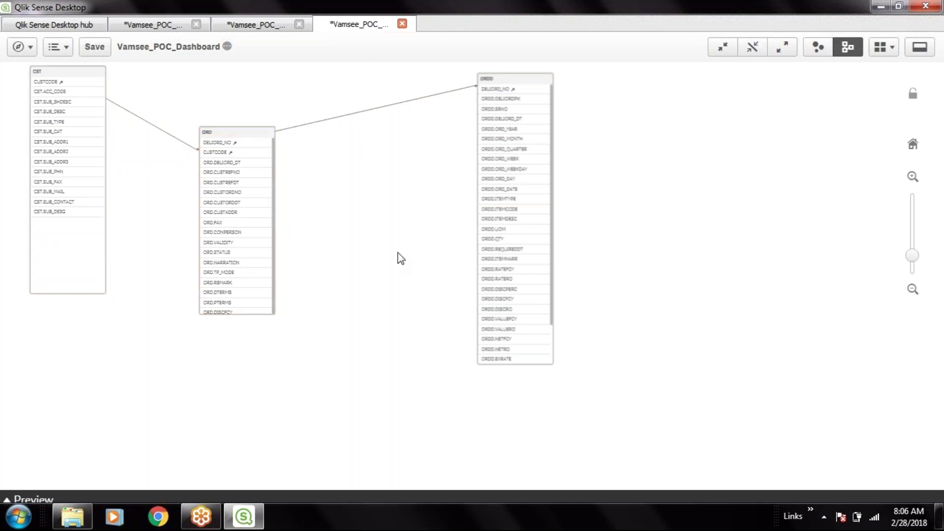
pyautogui.click(516, 91)
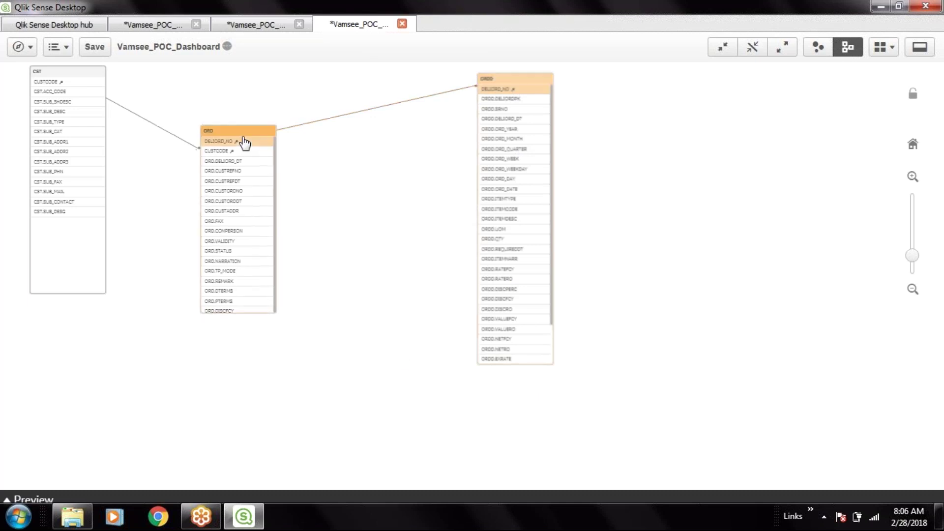
# Move the ORD table midway between CST and ORDD and look through the field list of ORDD.
pyautogui.moveTo(247, 137); pyautogui.dragTo(286, 132)
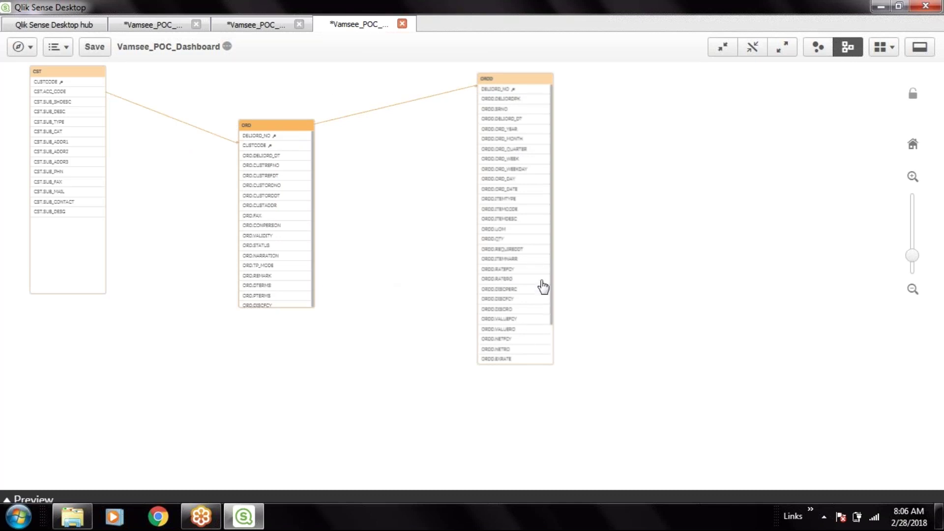
pyautogui.scroll(-1, 543, 286)
pyautogui.scroll(-1, 542, 287)
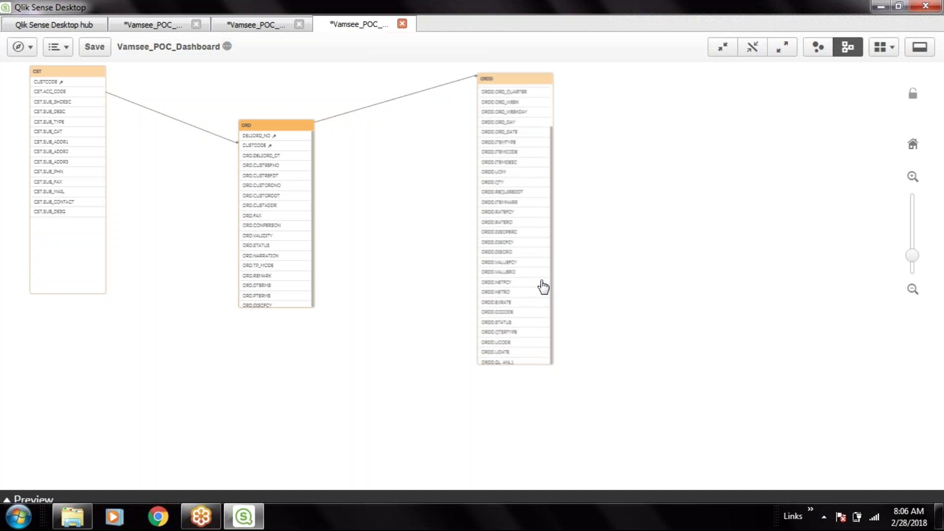
pyautogui.scroll(2, 542, 287)
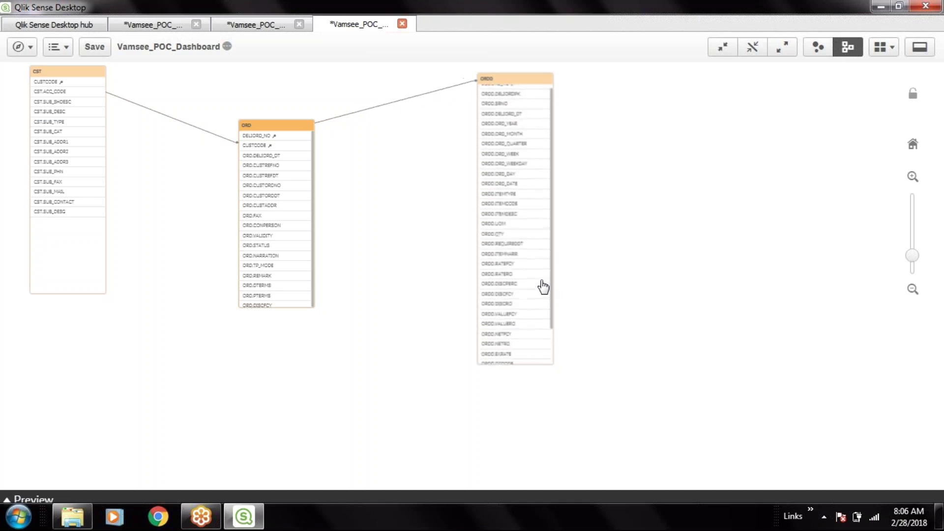